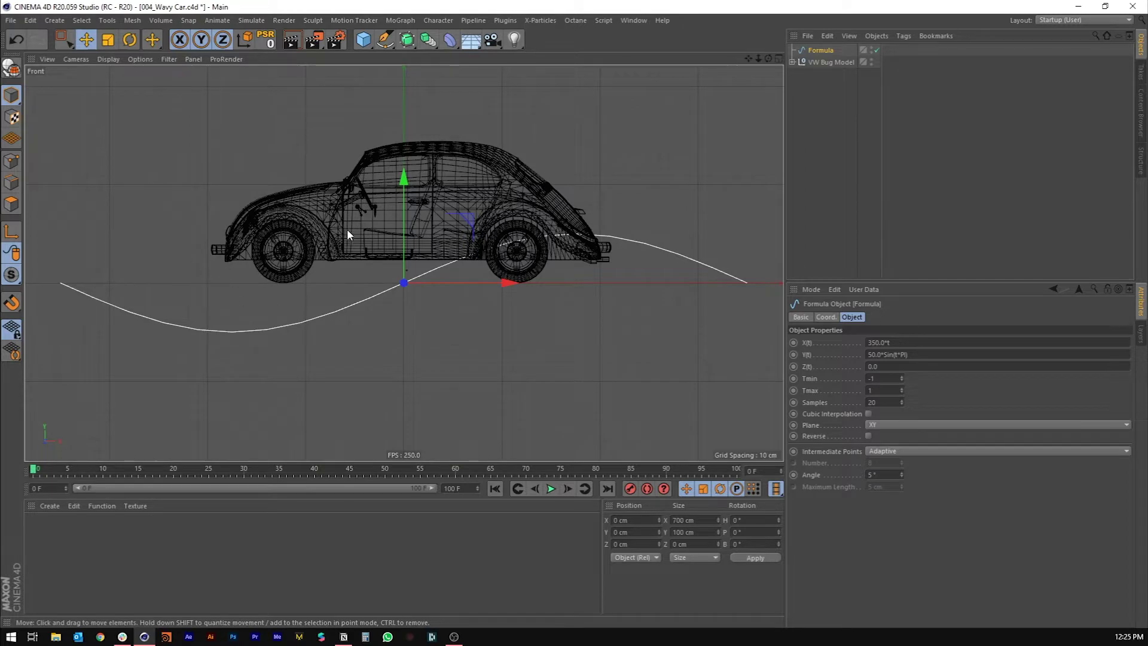
- Add a Spline Wrap deformer as a child of the VW Bug Model null, working in the perspective view
key(F1)
alt+drag(392, 254, 468, 311)
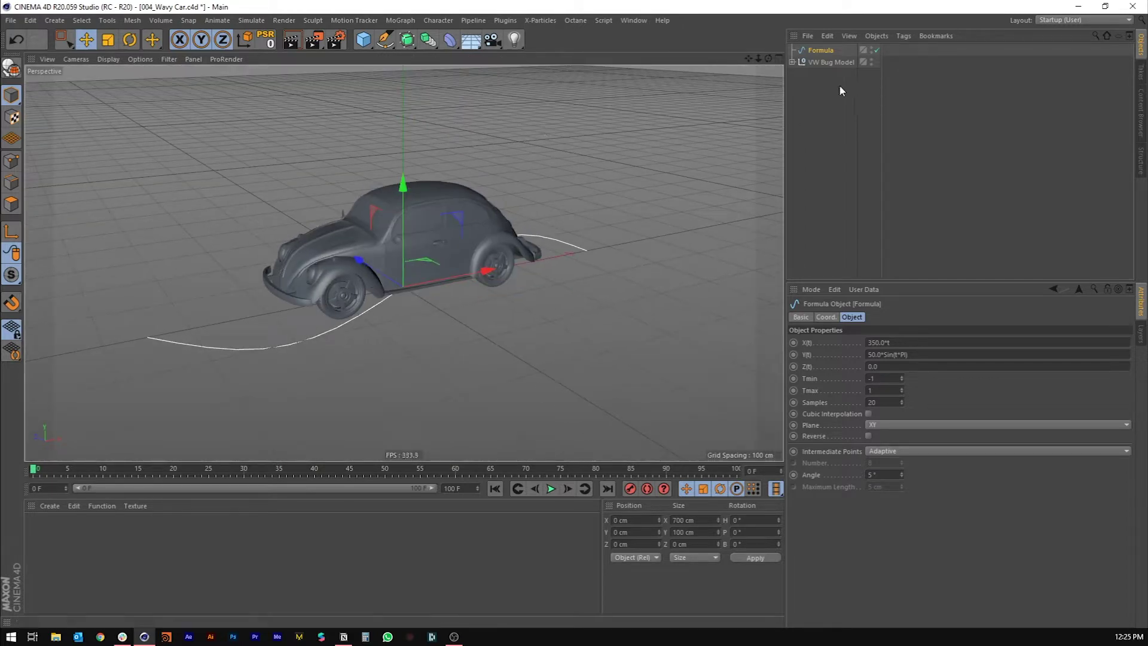
click(815, 60)
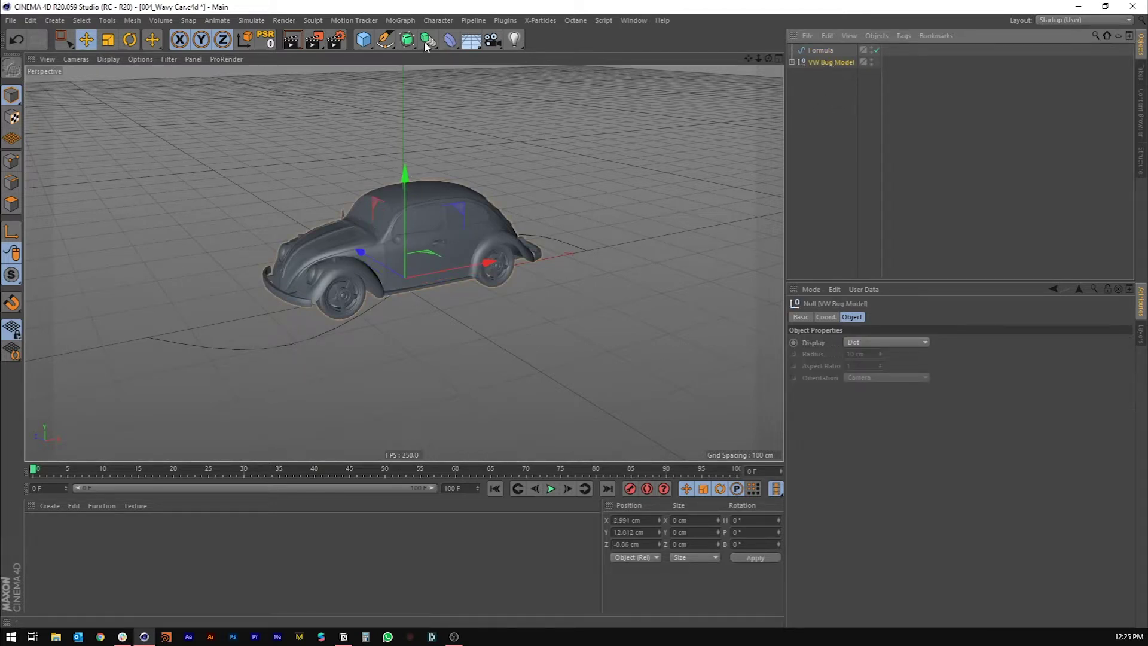
click(457, 41)
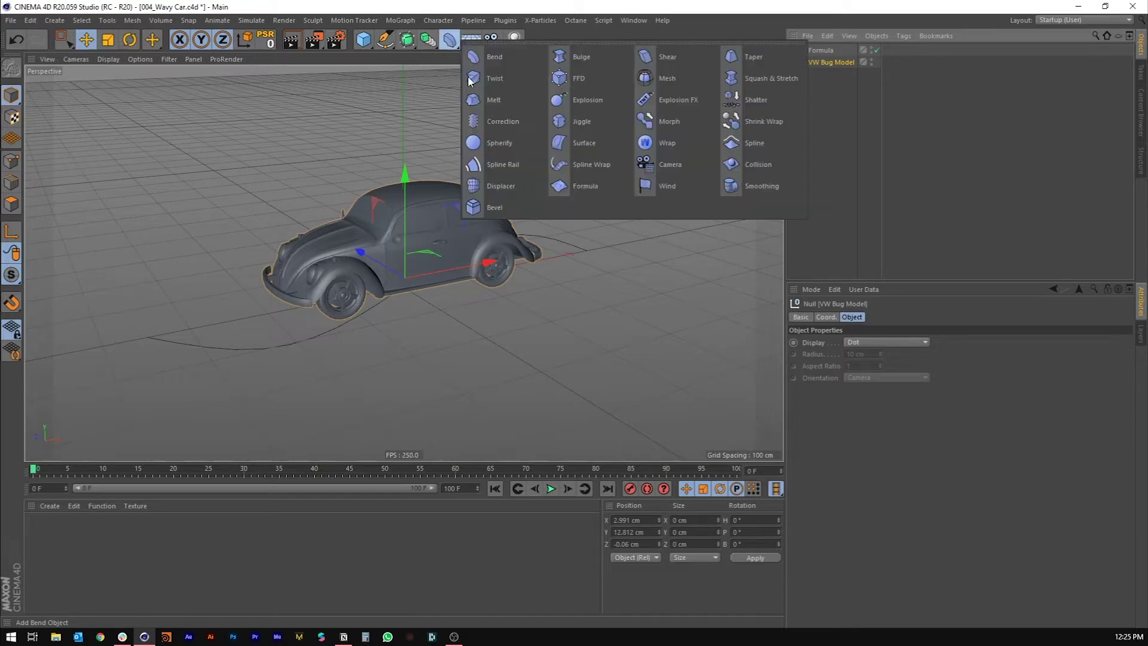
shift+click(584, 165)
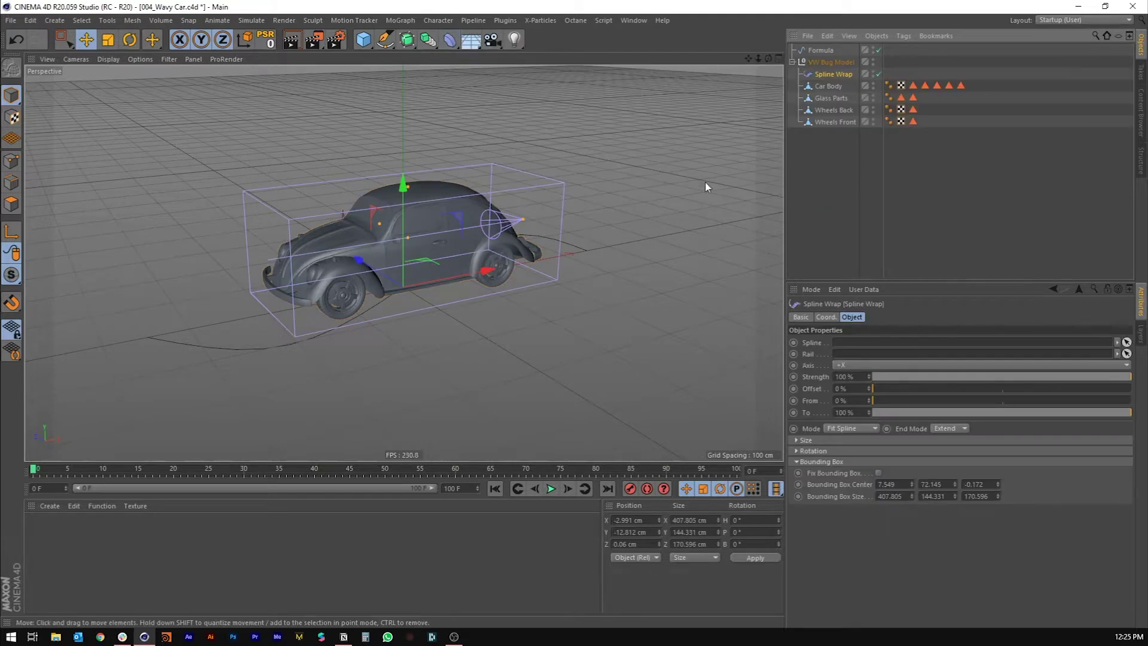
- Assign the Formula spline as the Spline Wrap deformer's Spline
alt+drag(397, 238, 462, 272)
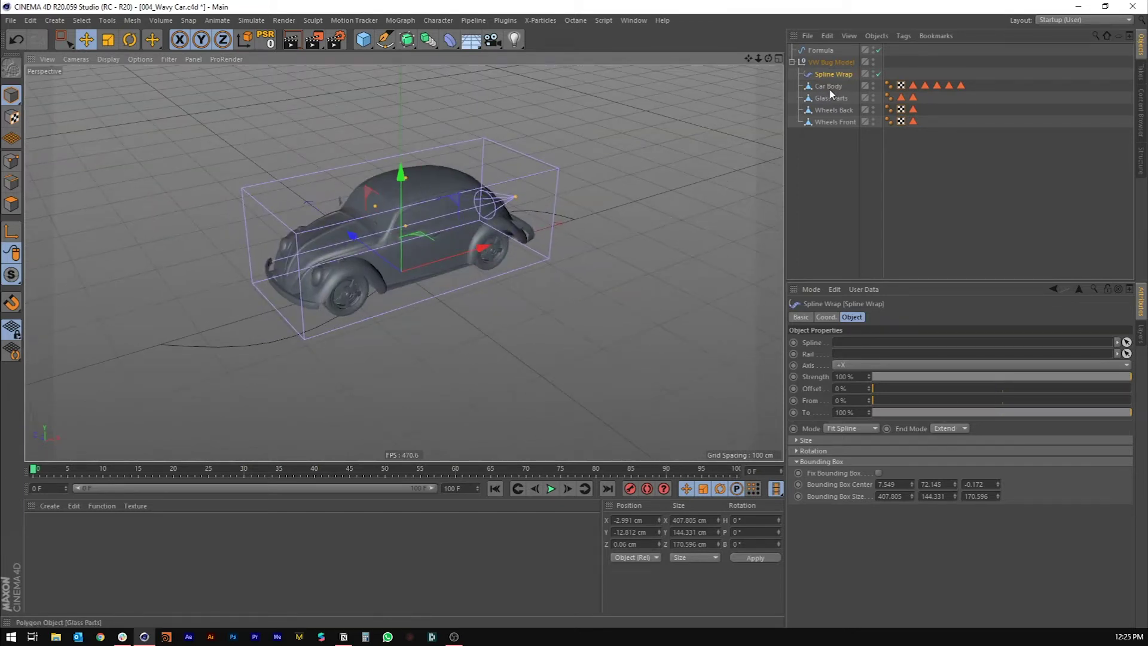
alt+drag(437, 222, 347, 219)
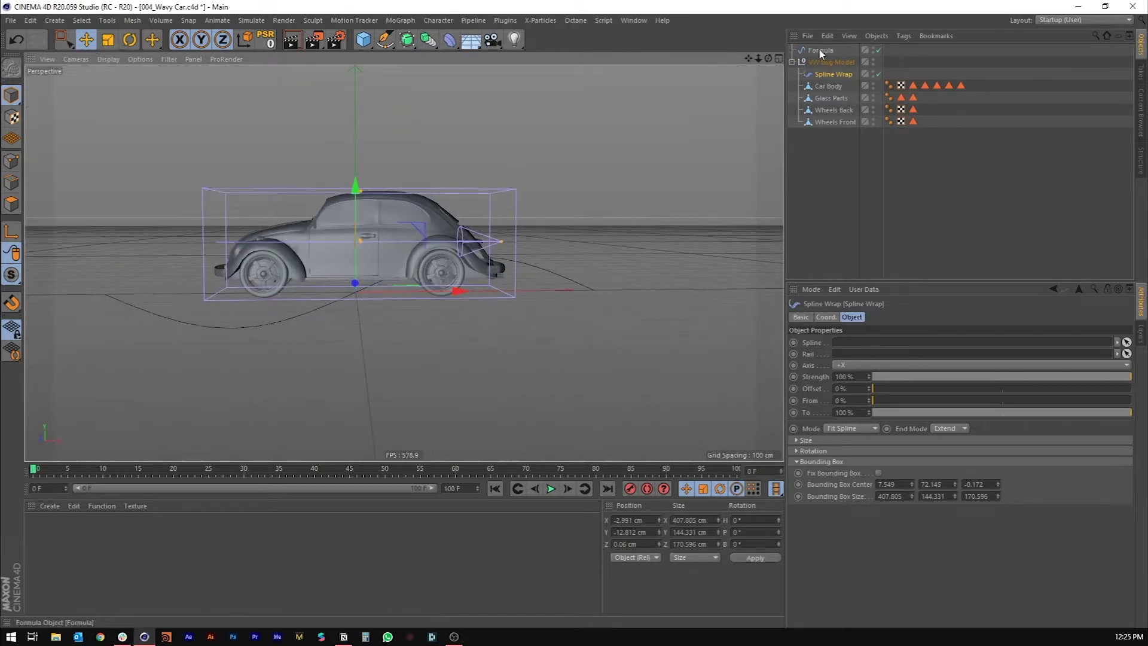
mouse_move(822, 51)
mouse_down()
mouse_move(852, 289)
mouse_move(848, 347)
mouse_up()
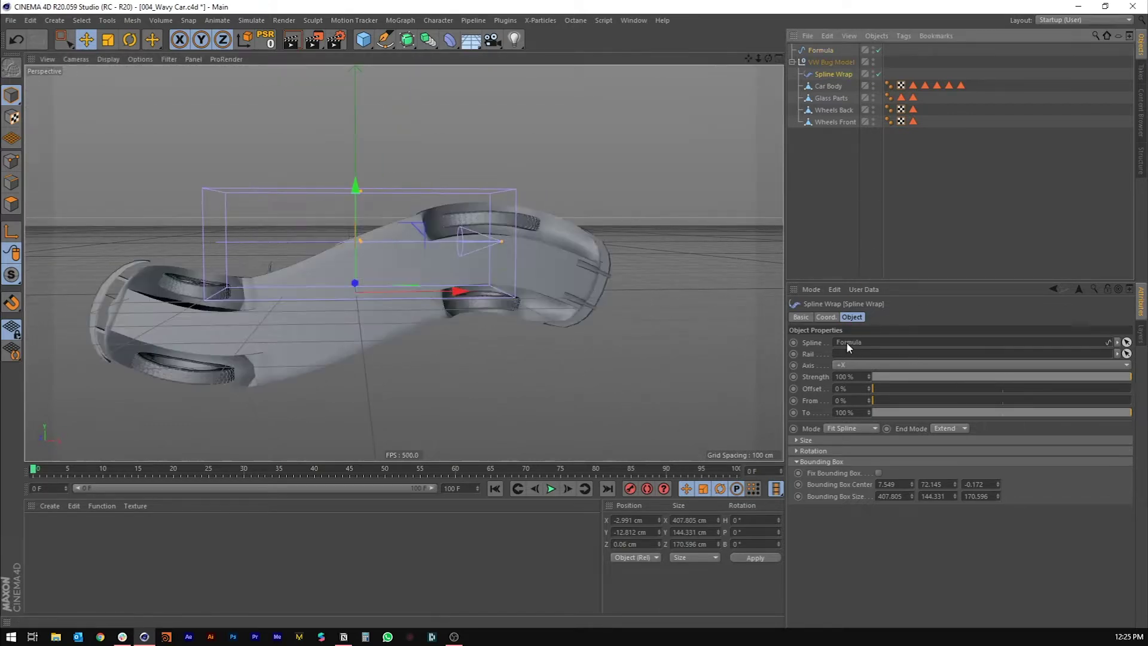
mouse_move(376, 242)
alt+mouse_down()
mouse_move(507, 337)
mouse_move(687, 254)
mouse_move(678, 180)
mouse_move(634, 221)
mouse_move(371, 332)
mouse_move(363, 301)
mouse_move(418, 200)
mouse_move(454, 216)
mouse_move(555, 219)
mouse_move(592, 214)
mouse_move(587, 197)
mouse_move(548, 197)
mouse_move(600, 226)
mouse_move(576, 197)
mouse_move(425, 228)
alt+mouse_up()
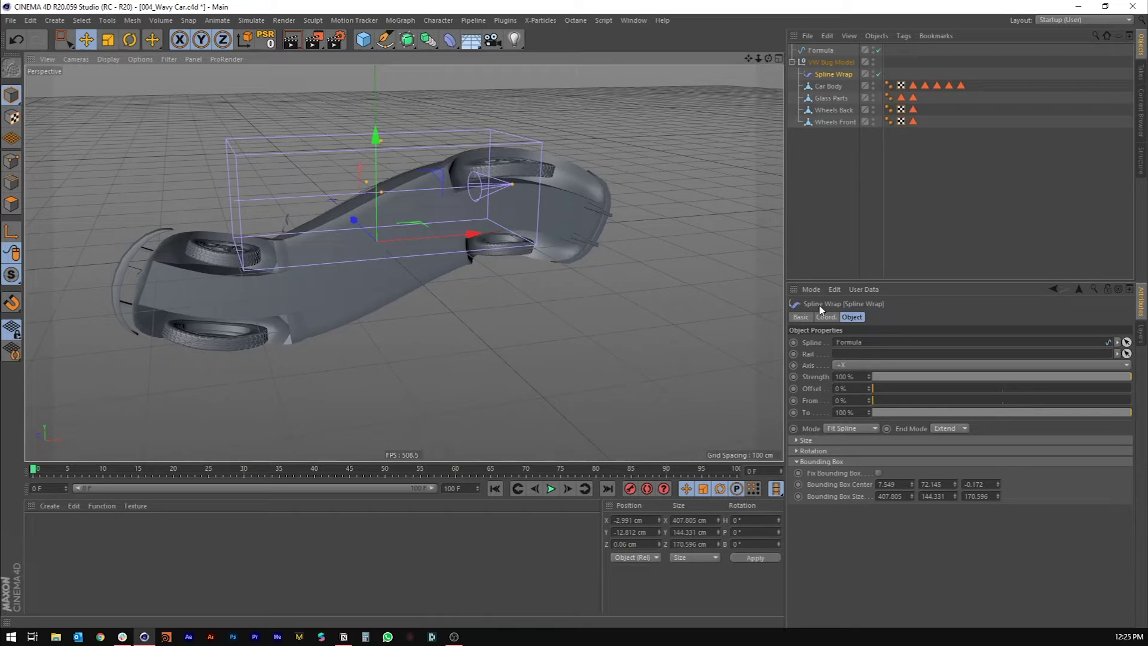
- Set the Spline Wrap deformer's mode to Keep Length
click(844, 429)
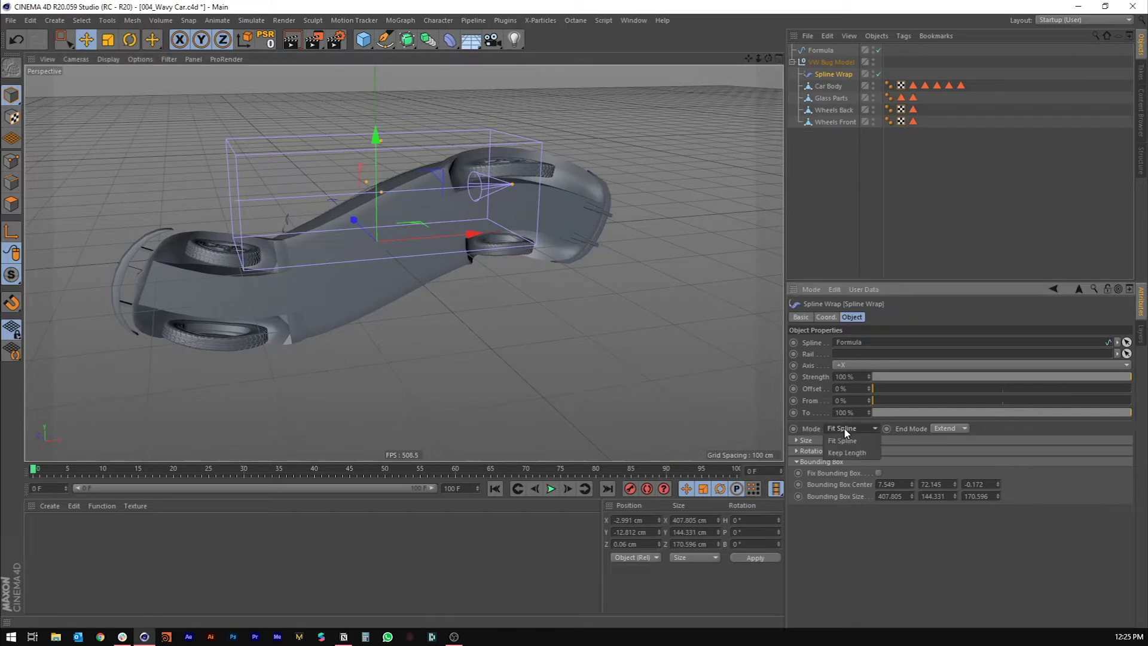
click(616, 192)
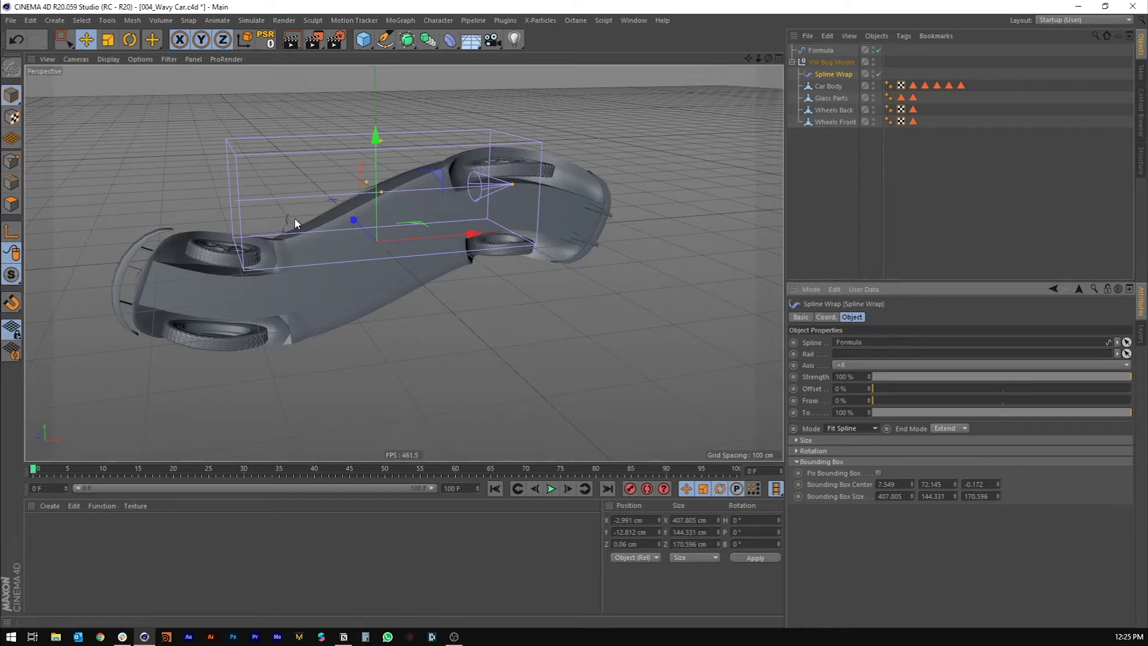
click(842, 426)
click(843, 449)
alt+drag(543, 344, 359, 255)
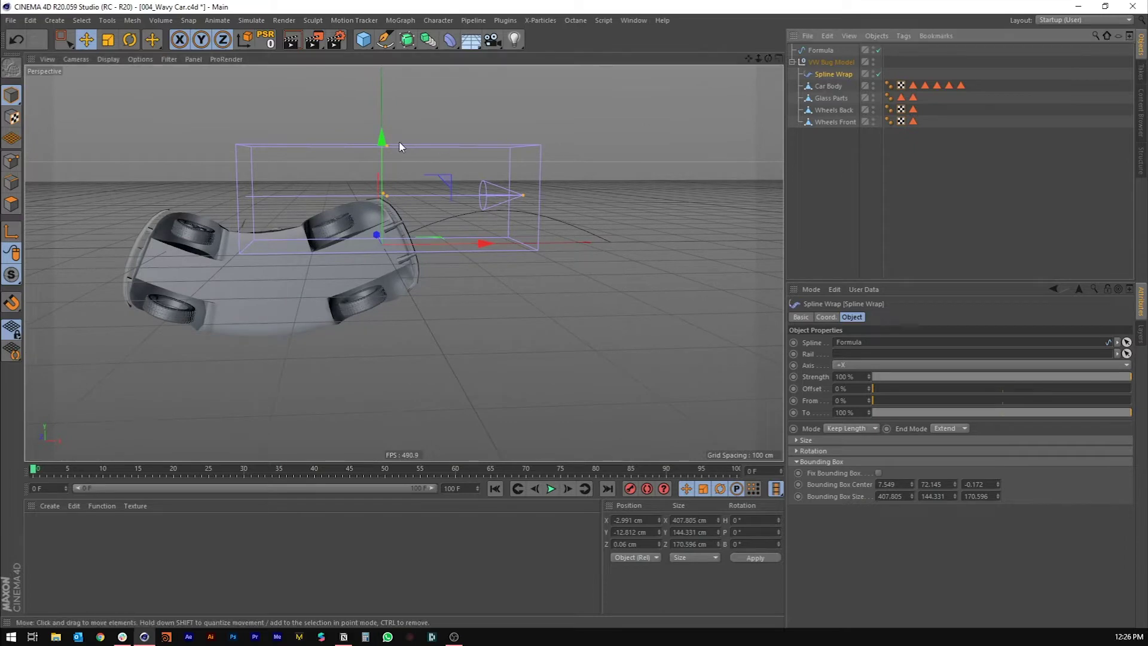
- Rotate the Spline Wrap deformer to -90° pitch so the car stands upright along the spline
click(131, 39)
alt+drag(397, 192, 565, 204)
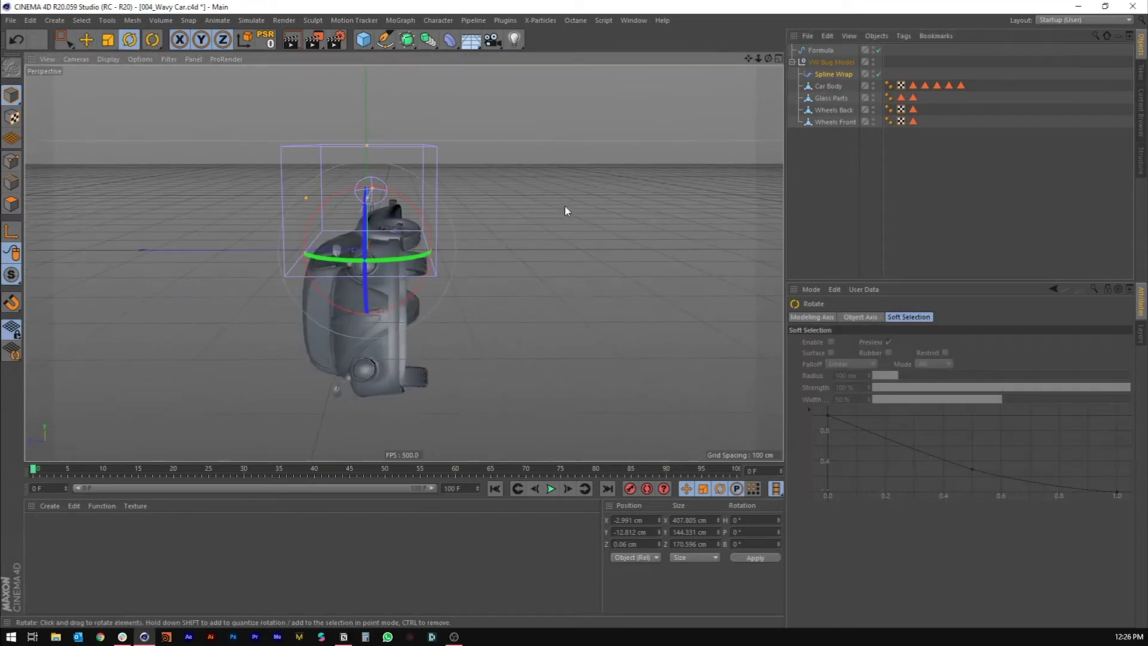
drag(405, 200, 281, 185)
alt+drag(406, 281, 375, 316)
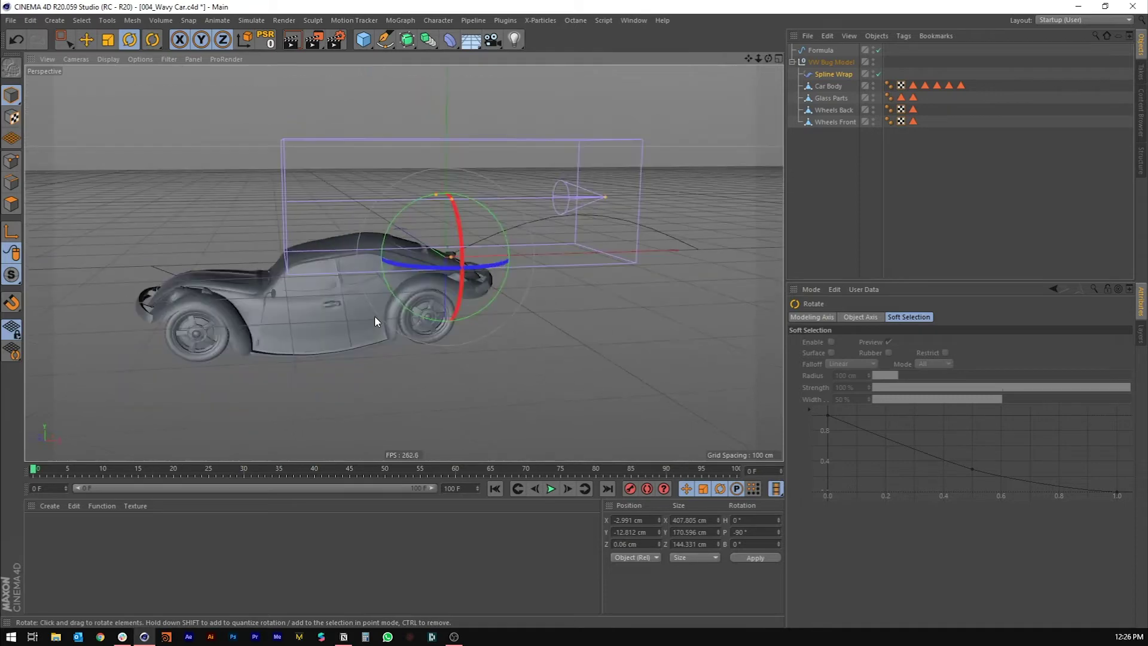
- Display the car in the front view with Gouraud shading
mouse_move(446, 295)
alt+mouse_down()
mouse_move(415, 289)
mouse_move(404, 264)
mouse_move(434, 290)
alt+mouse_up()
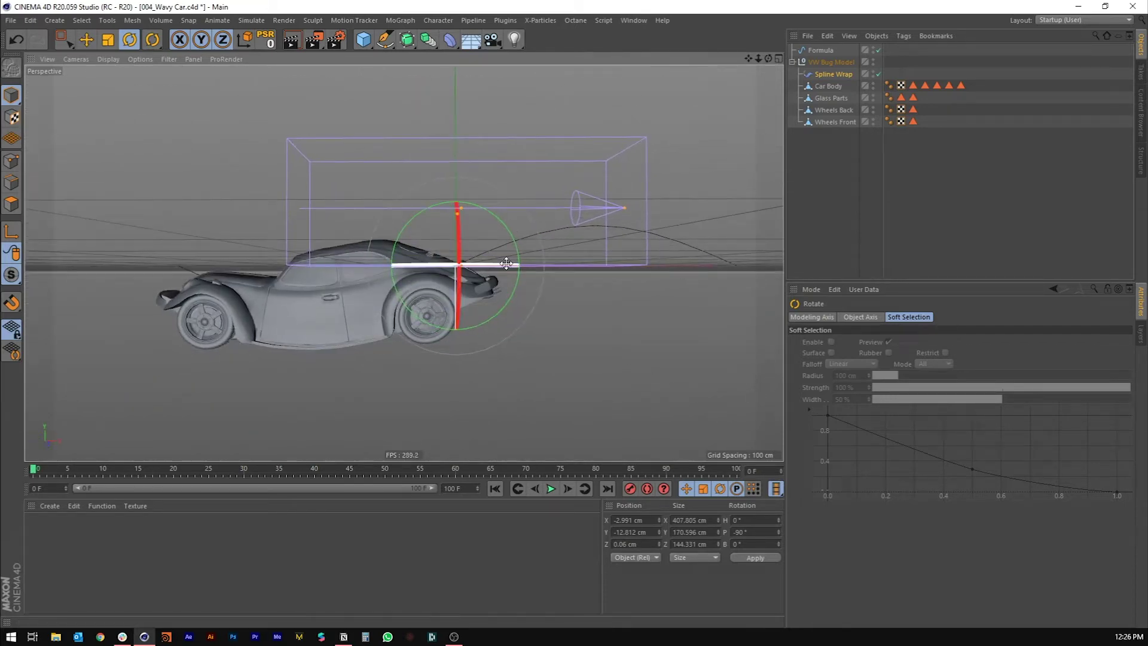
middle_click(435, 278)
middle_click(491, 358)
key(n)
key(a)
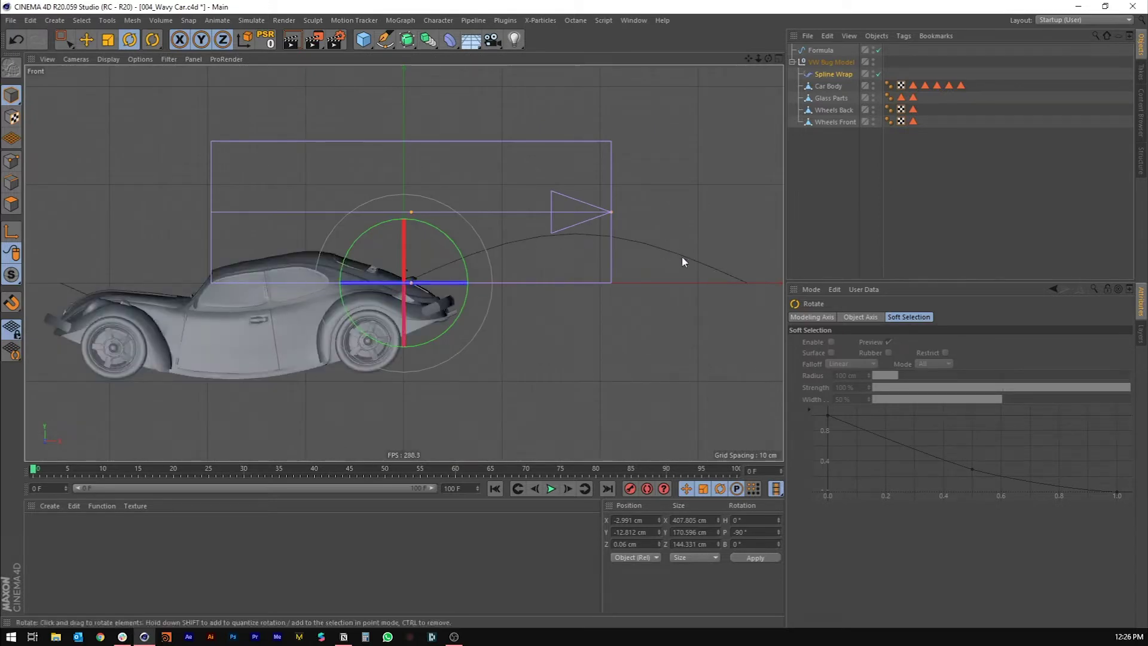
- Try to move the Spline Wrap deformer in the front view, undo the move, and return to the perspective view
click(828, 87)
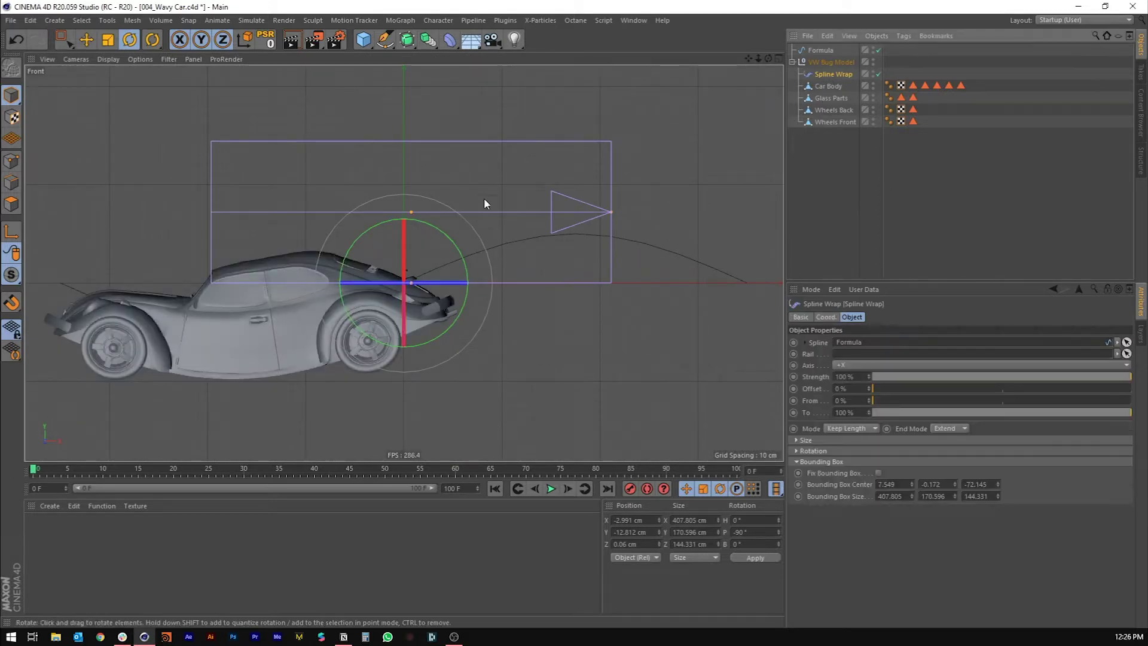
key(e)
mouse_move(402, 303)
mouse_down()
mouse_move(404, 287)
mouse_move(406, 298)
mouse_up()
key(ctrl+z)
middle_click(414, 249)
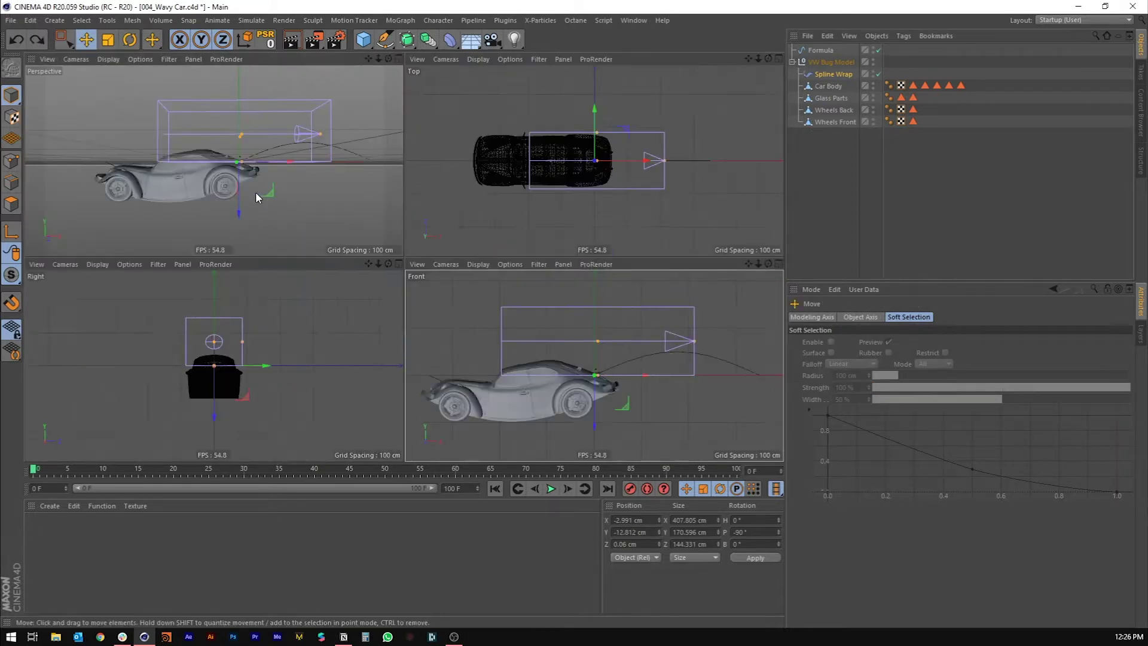
middle_click(256, 192)
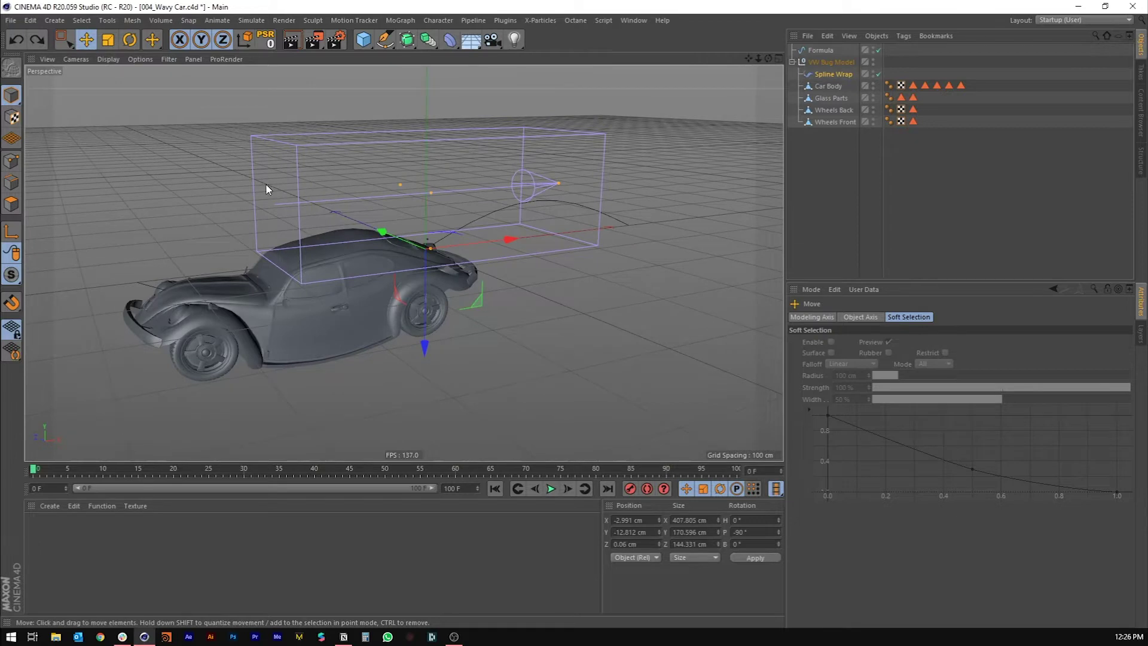
- Bring the Spline Wrap's bounding box center Z value to -0.145 while watching the car in the front view
click(831, 74)
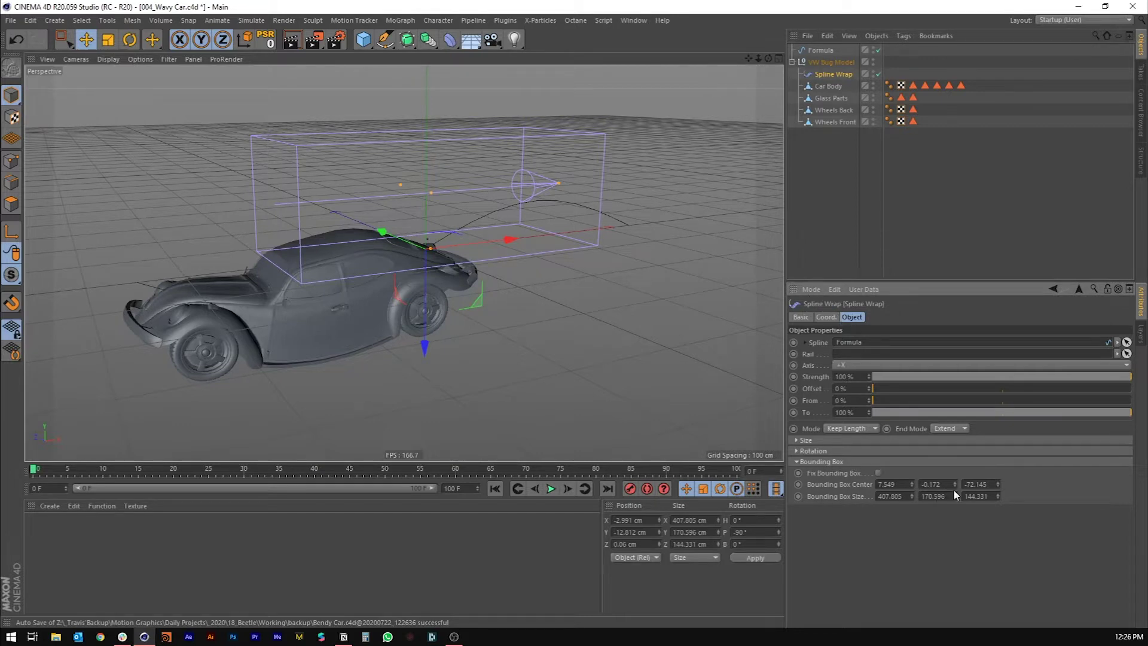
click(990, 484)
alt+drag(350, 334, 495, 249)
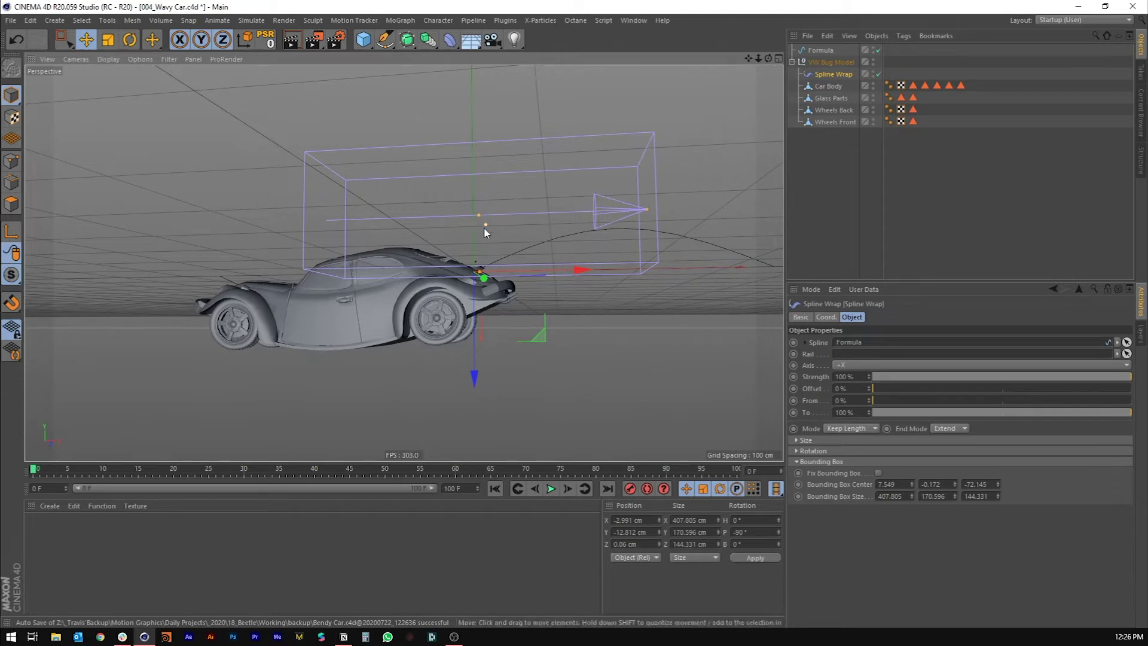
alt+drag(484, 230, 736, 397)
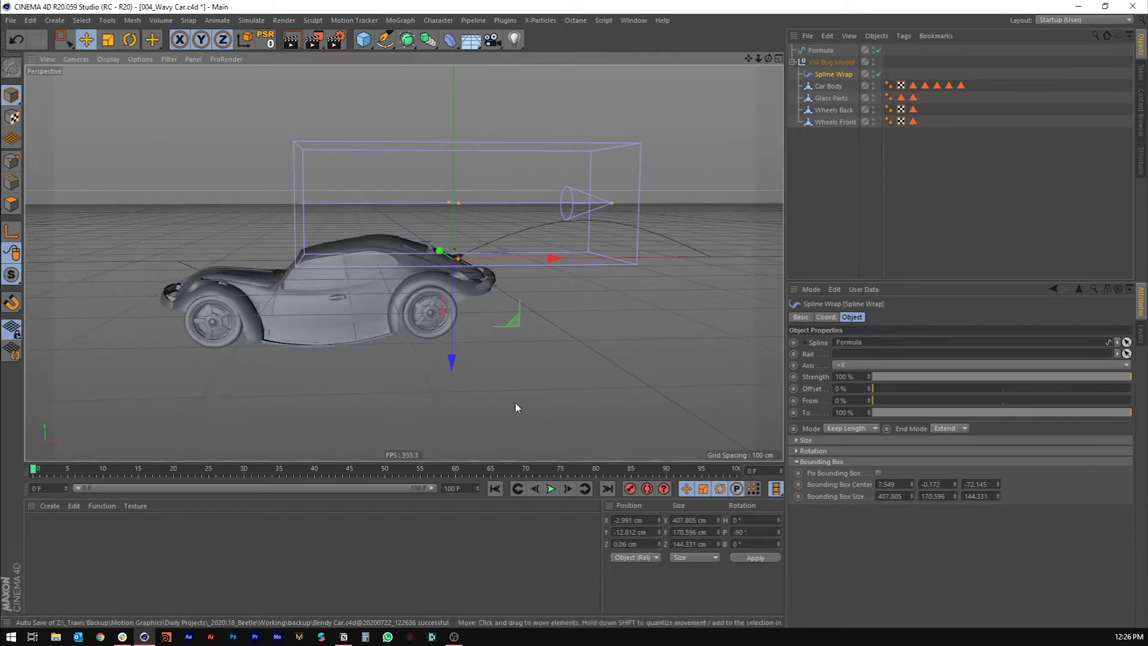
middle_click(331, 339)
middle_click(504, 357)
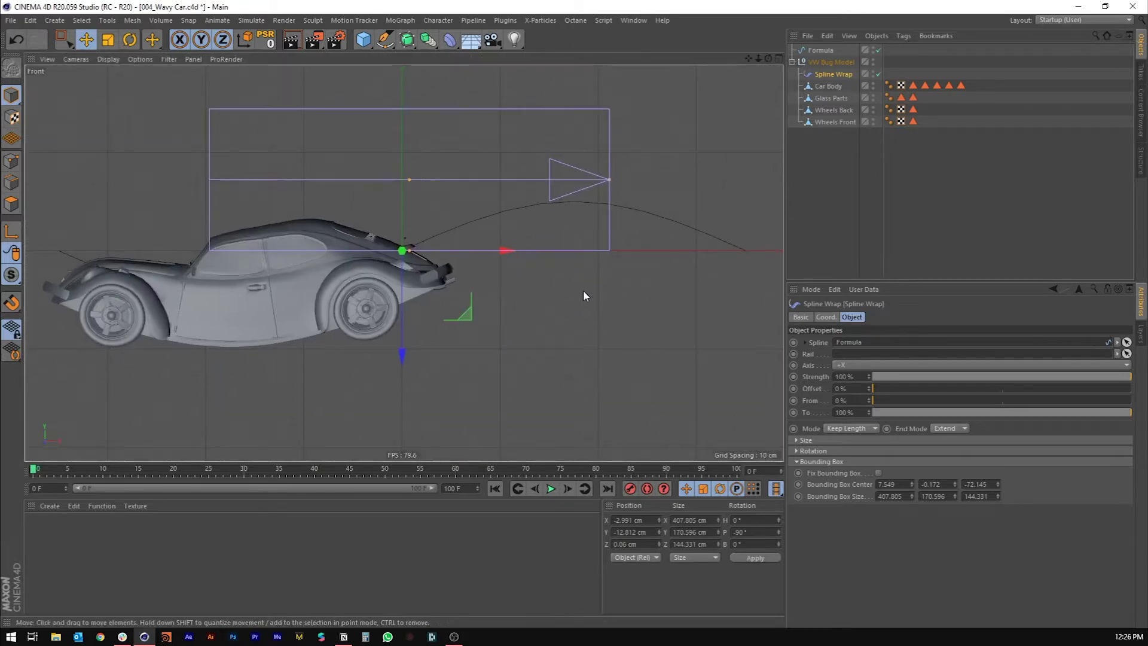
click(986, 484)
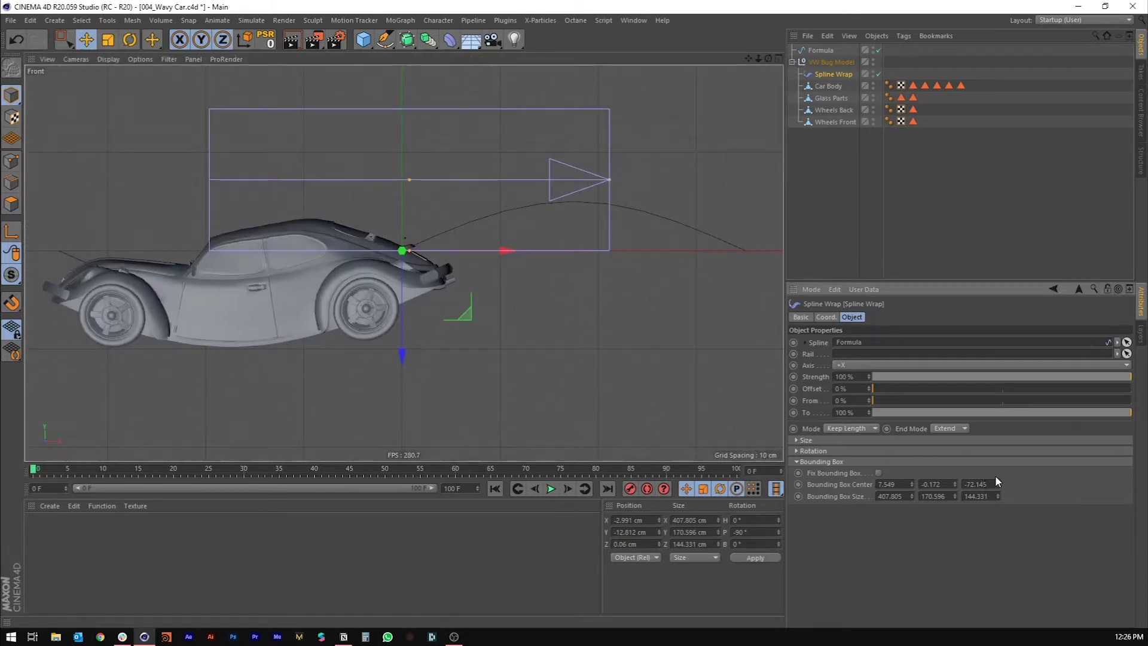
key(shift+Down)
key(shift+Up)
key(shift+Up)
scroll(995, 478, up, 4)
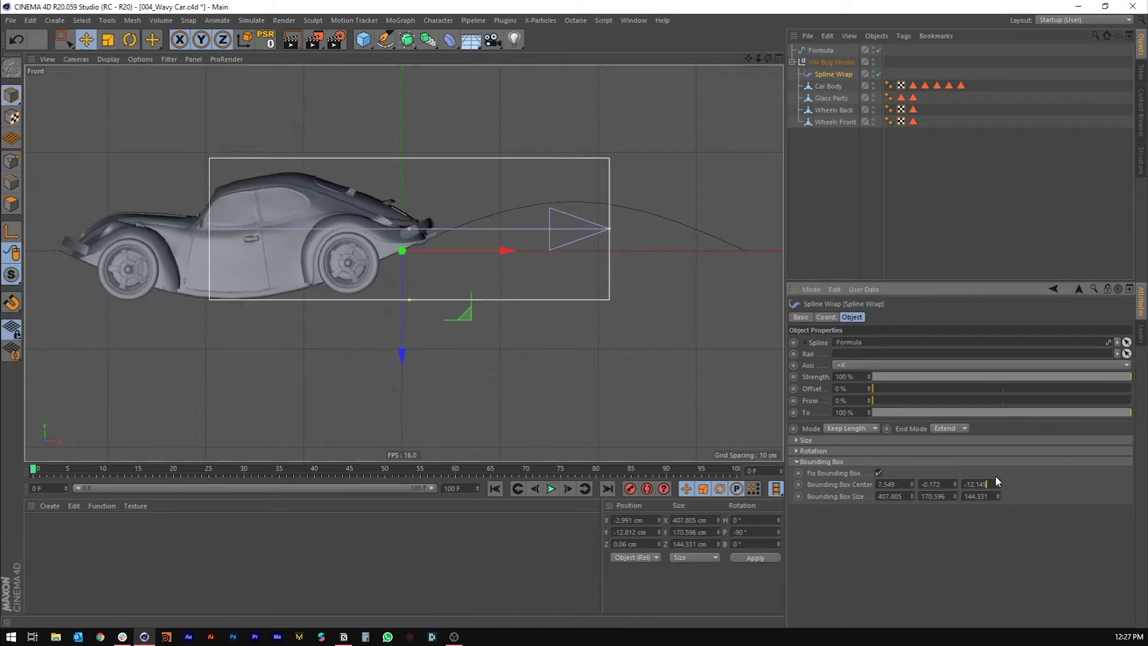
scroll(995, 475, up, 3)
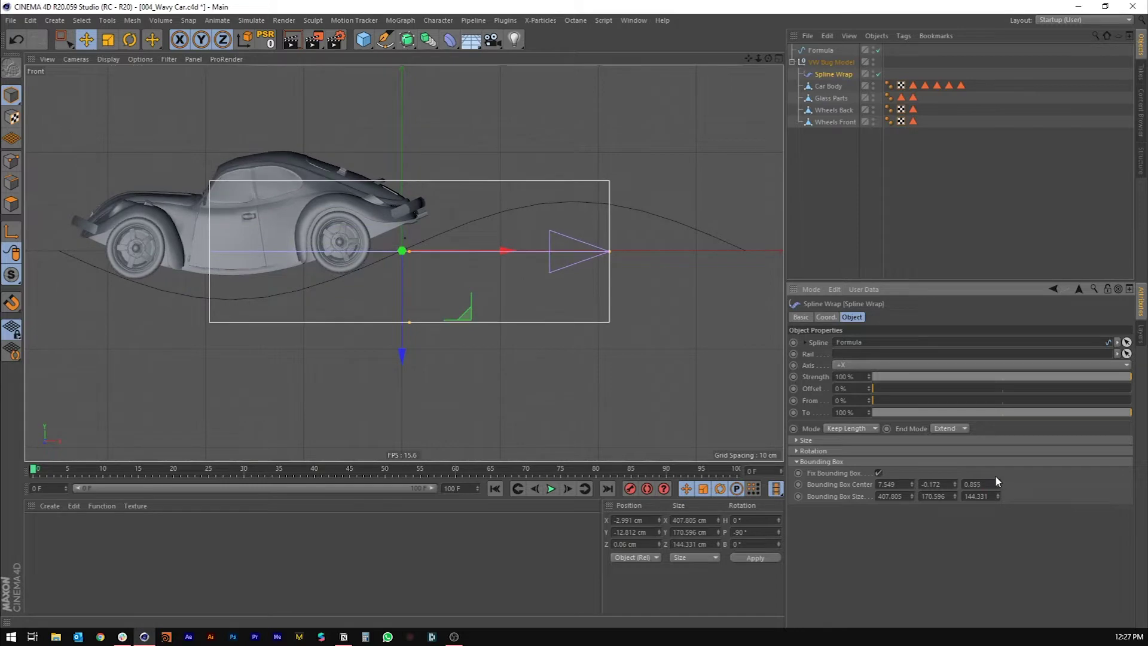
scroll(995, 474, down, 1)
- Set the Spline Wrap's bounding box center Z value to exactly 0 and check the wheels against the spline
scroll(129, 284, up, 5)
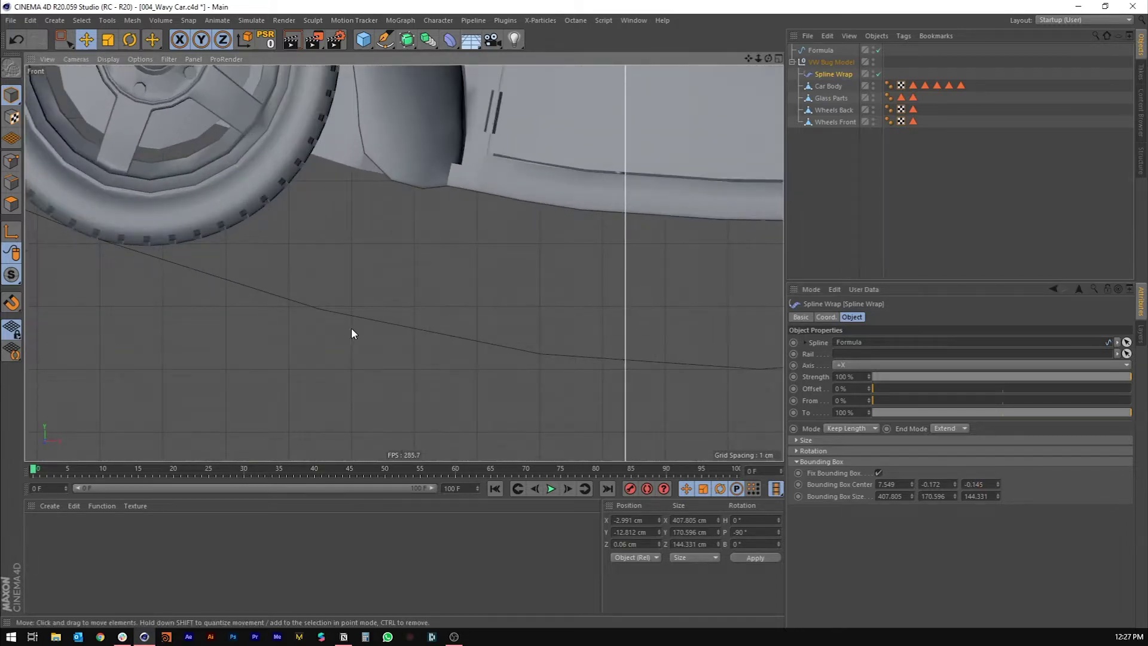
scroll(239, 299, down, 6)
scroll(203, 320, up, 3)
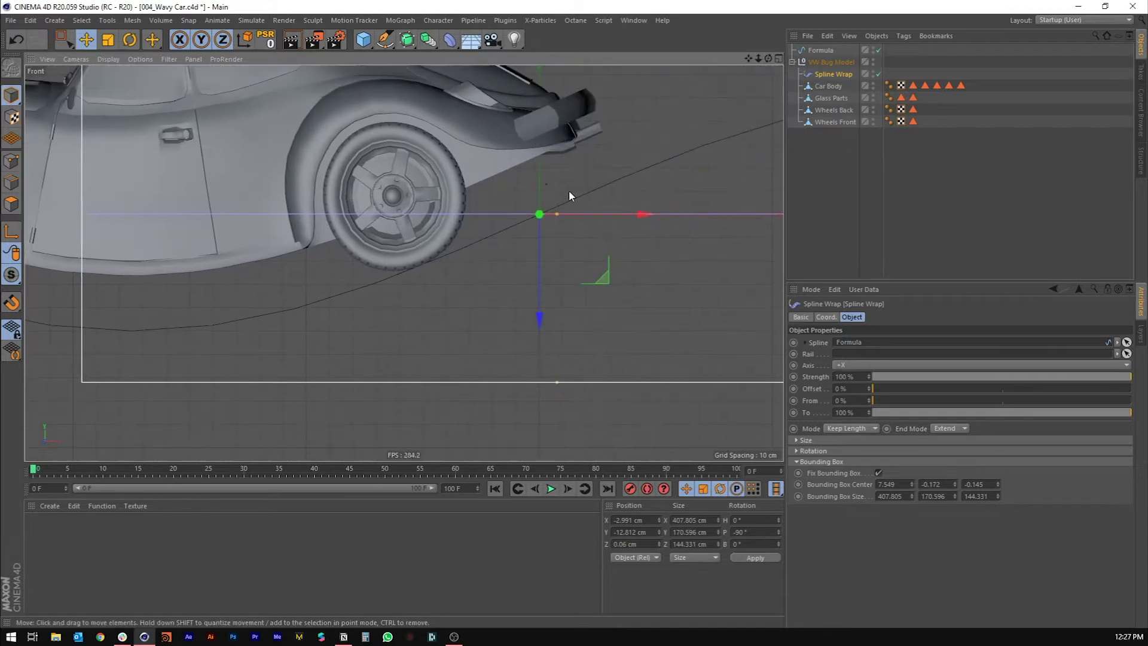
scroll(371, 277, down, 6)
scroll(379, 277, up, 3)
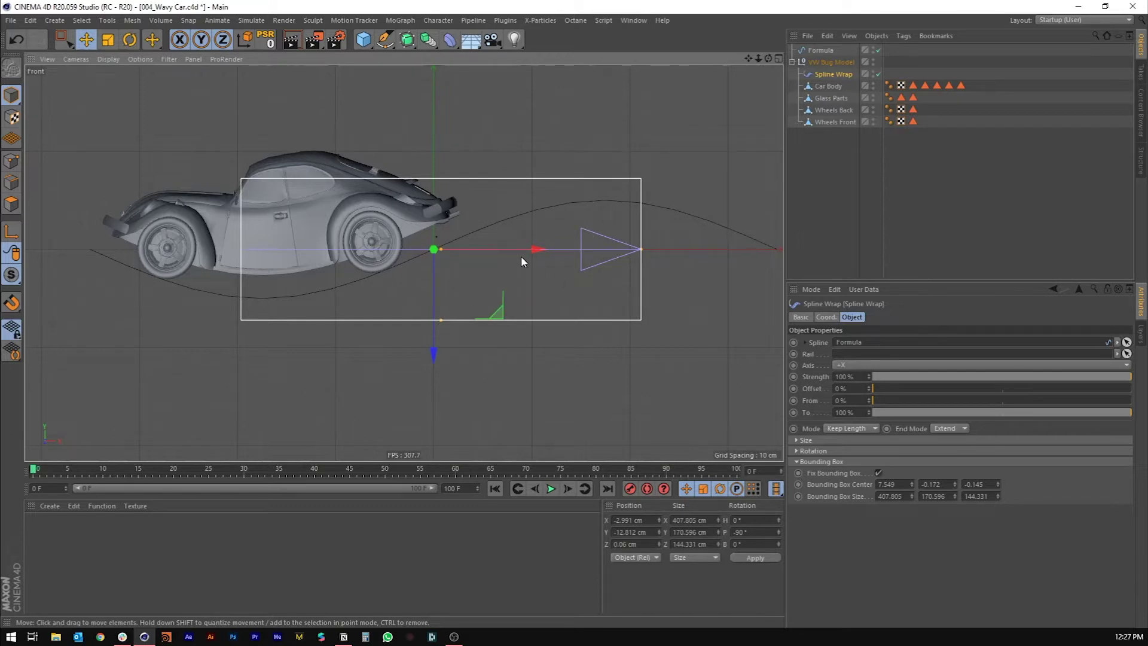
drag(991, 485, 851, 481)
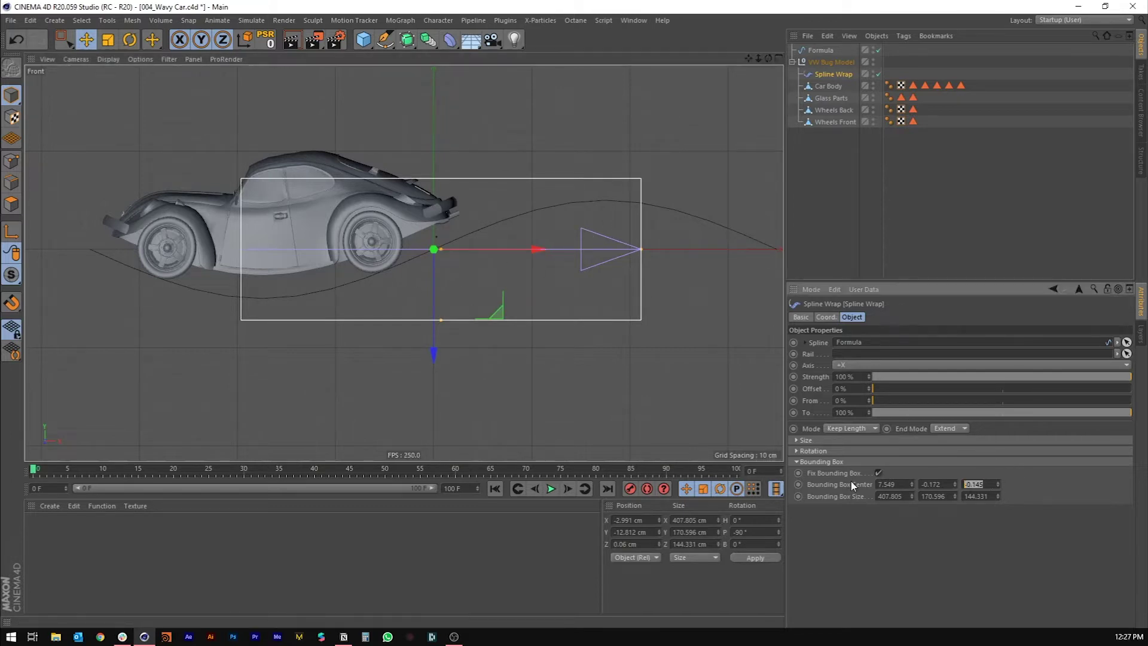
text(0)
key(Return)
scroll(362, 273, up, 5)
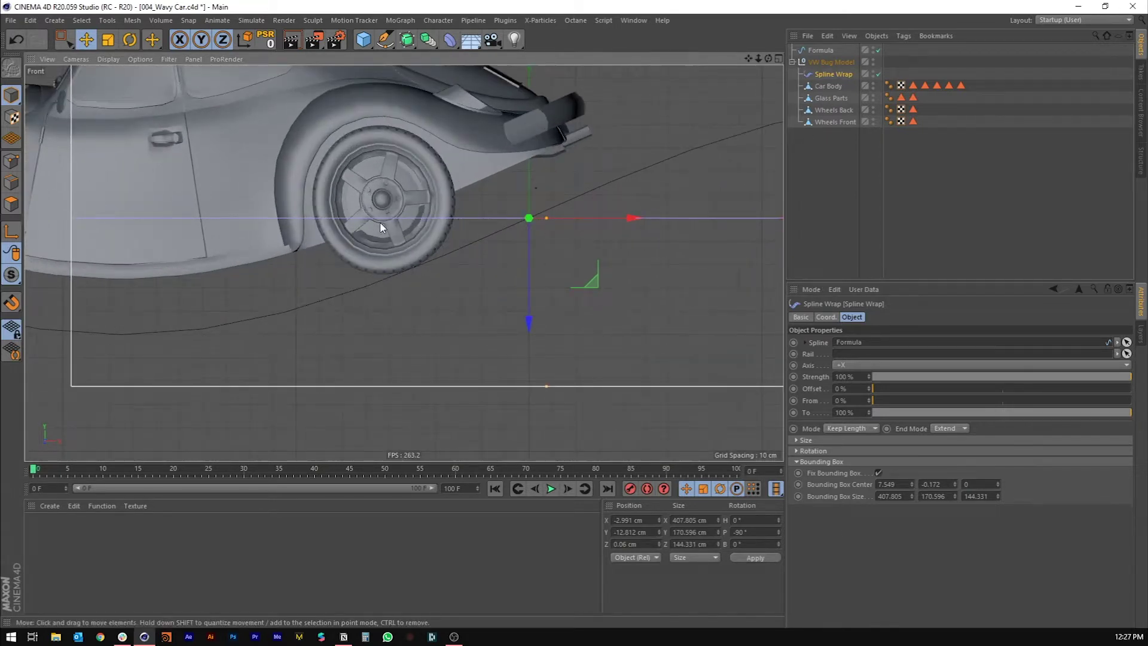
scroll(381, 227, down, 6)
scroll(385, 285, up, 2)
- Return to the perspective view to inspect the car sitting on the spline
middle_click(384, 284)
middle_click(364, 254)
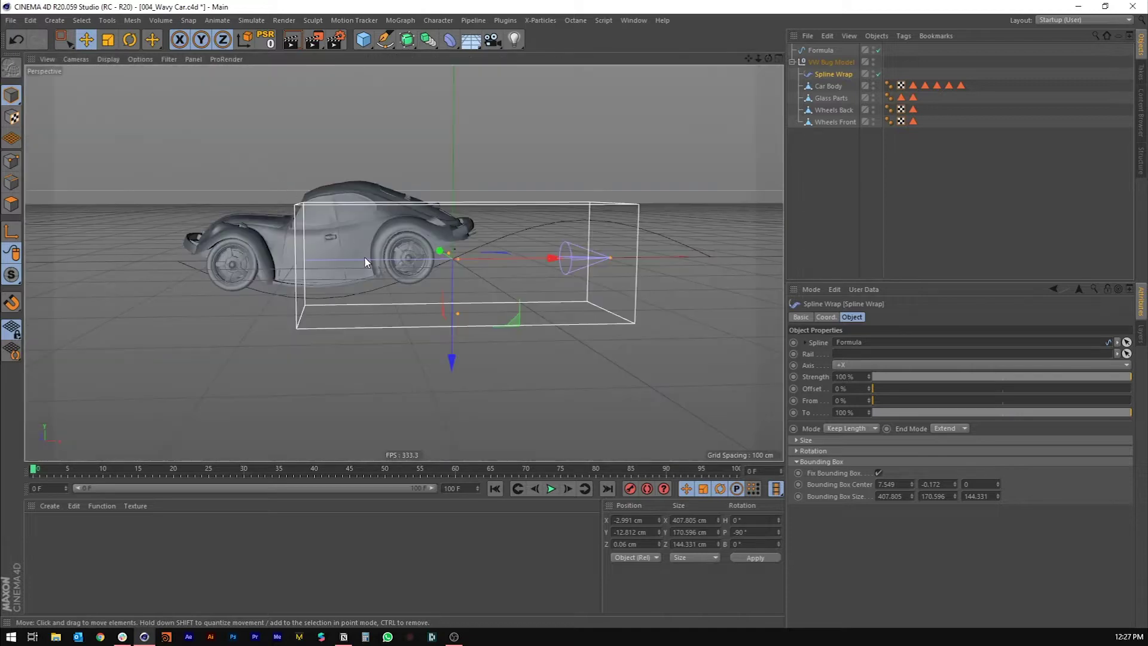
alt+drag(366, 261, 388, 238)
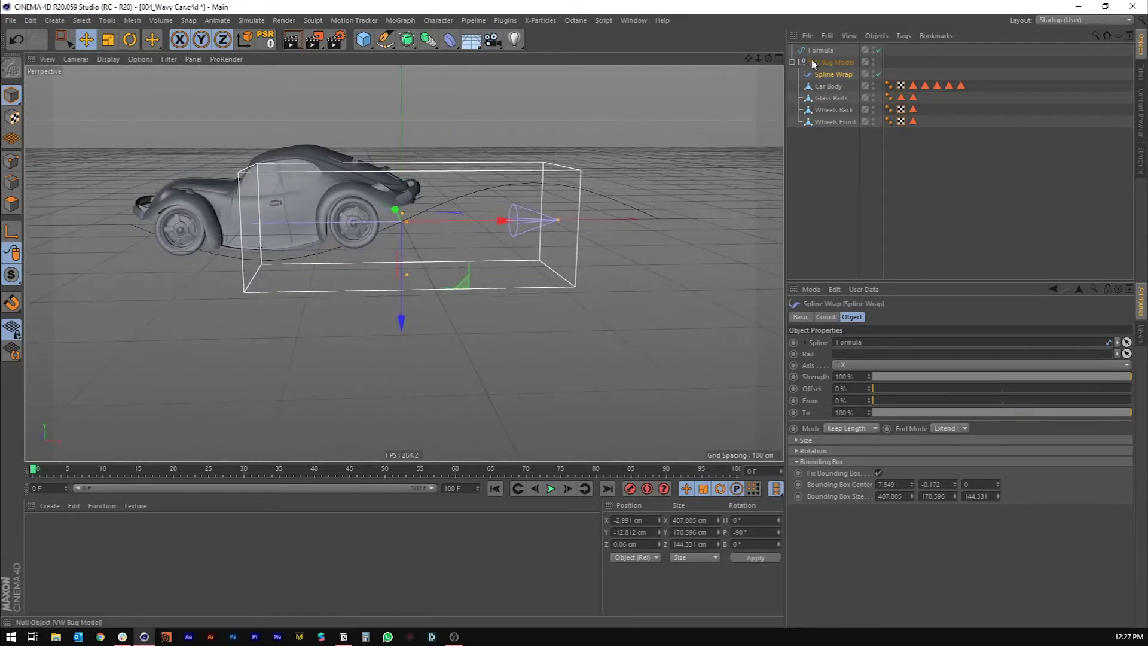
- Try to move the Formula spline along X, and try shifting the Spline Wrap's Offset as an alternative
click(809, 51)
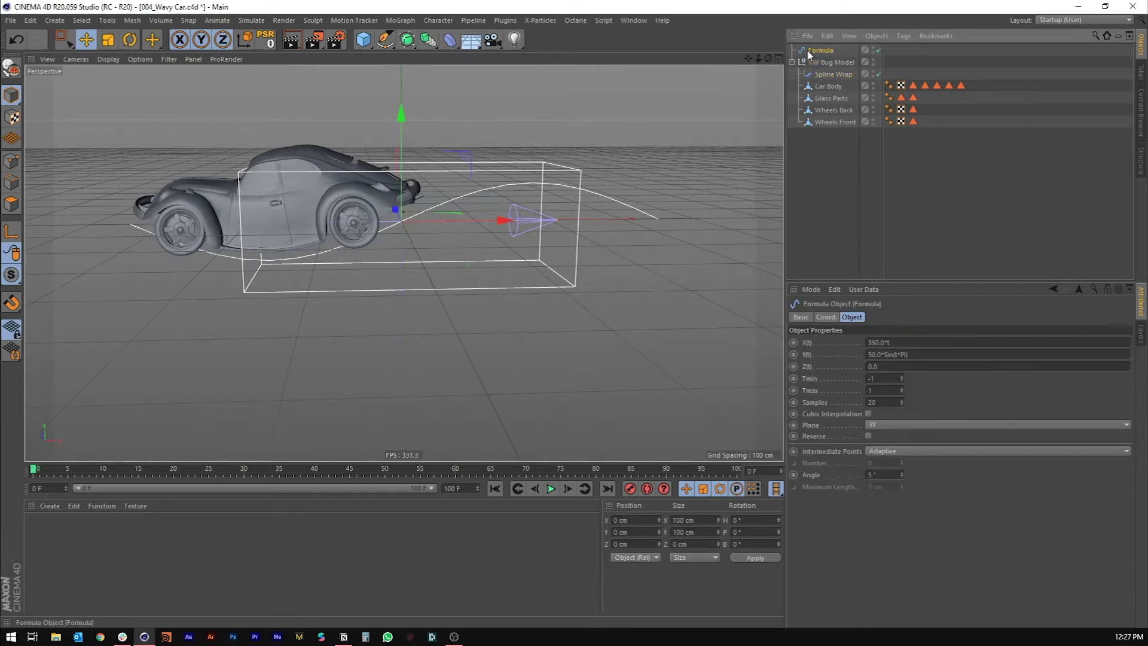
click(818, 75)
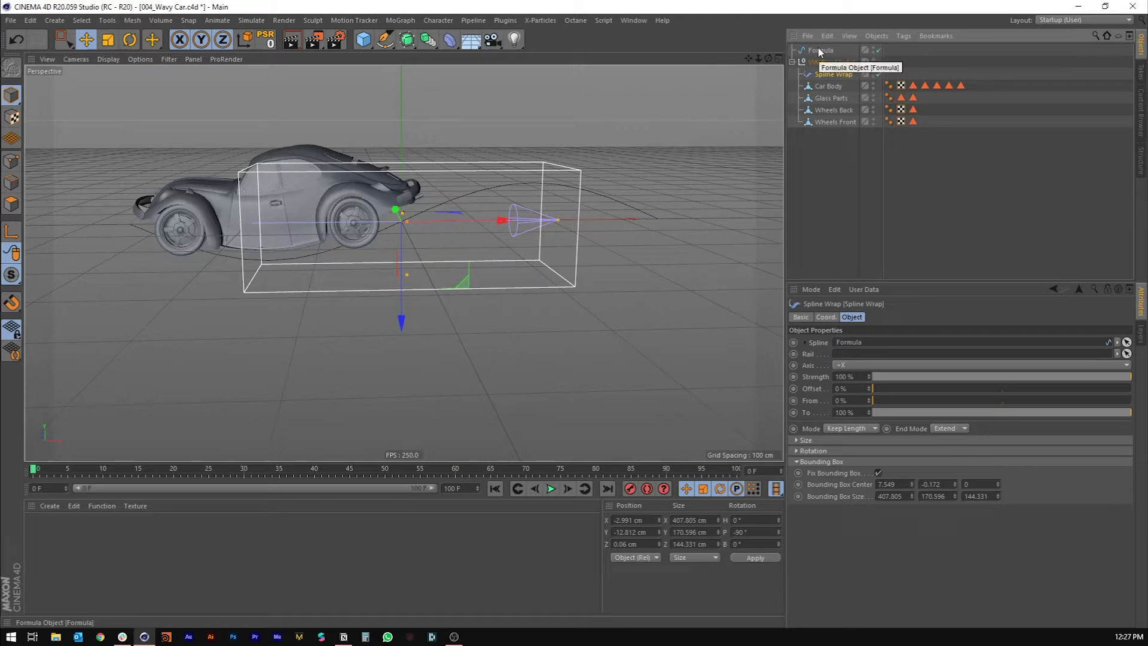
click(819, 52)
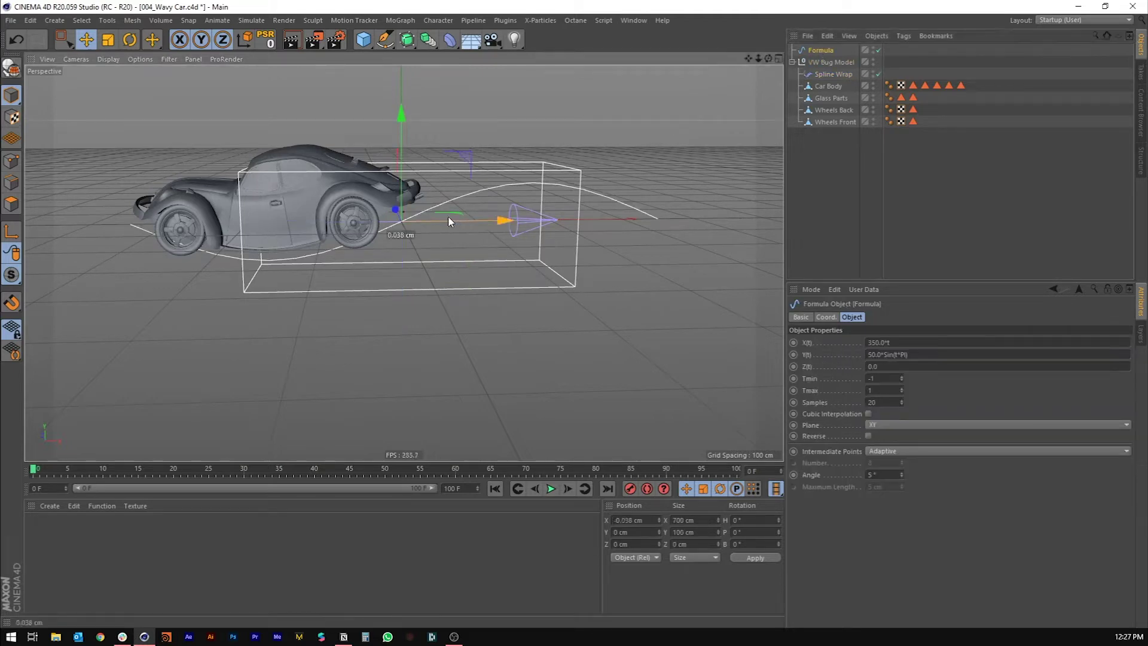
mouse_move(447, 218)
mouse_down()
mouse_move(322, 215)
mouse_move(447, 216)
mouse_up()
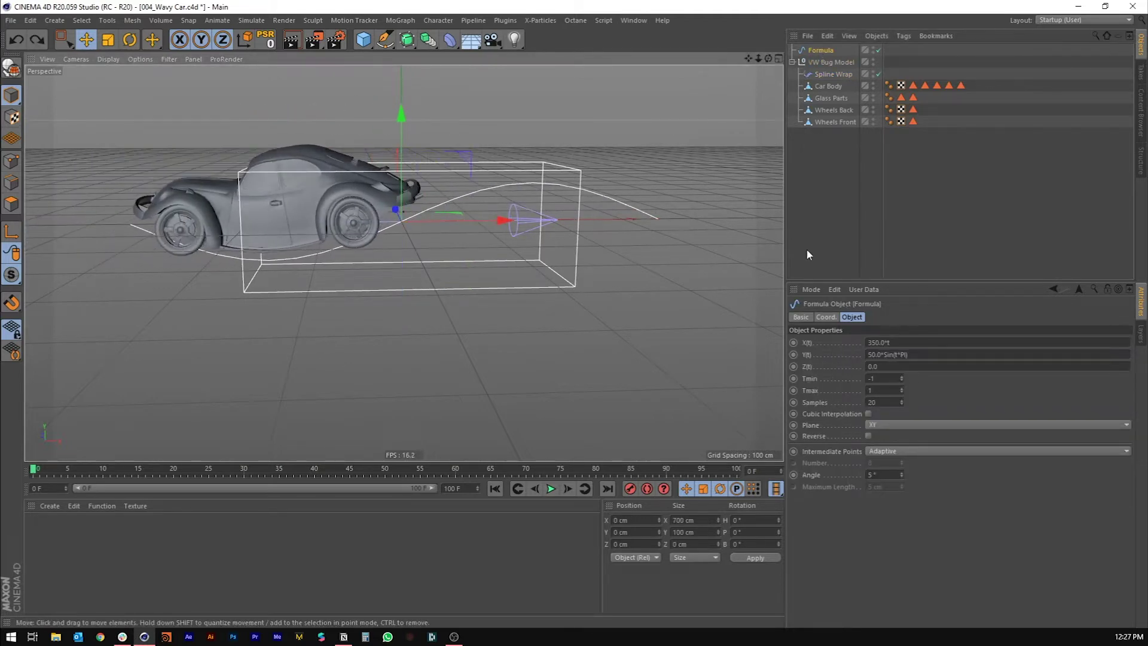
click(832, 74)
mouse_move(870, 390)
mouse_down()
mouse_move(944, 389)
mouse_move(909, 389)
mouse_up()
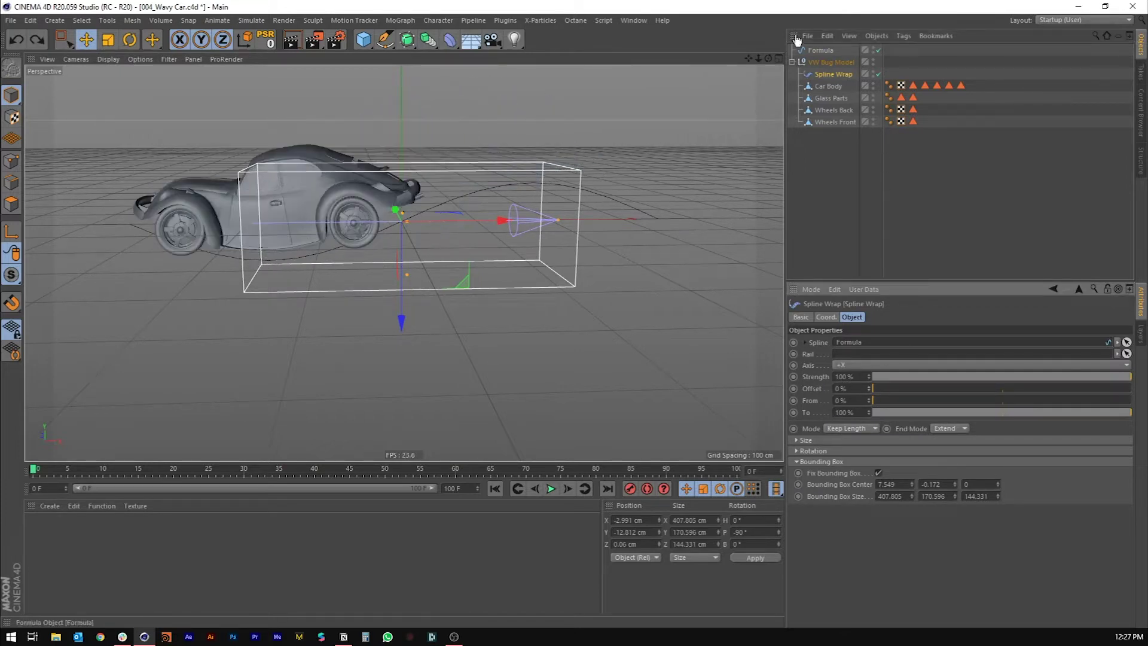
- Set the Formula spline's Samples to 360 and enable Cubic Interpolation to smooth the curve
click(817, 51)
click(793, 62)
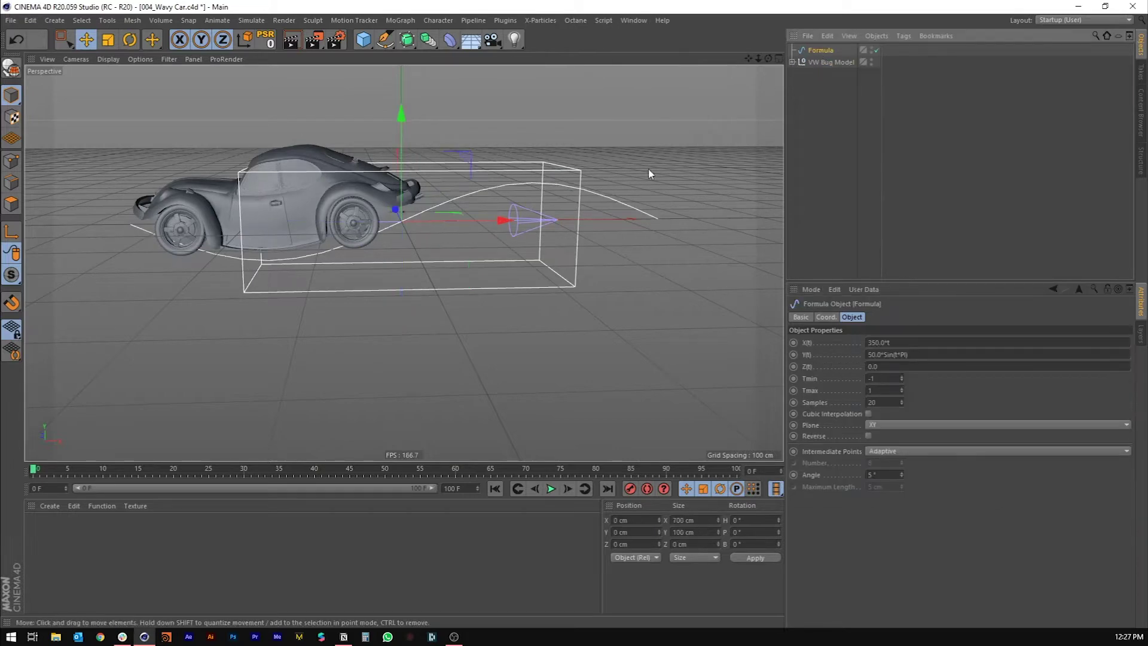
scroll(493, 191, up, 5)
alt+drag(468, 192, 497, 223)
double_click(881, 402)
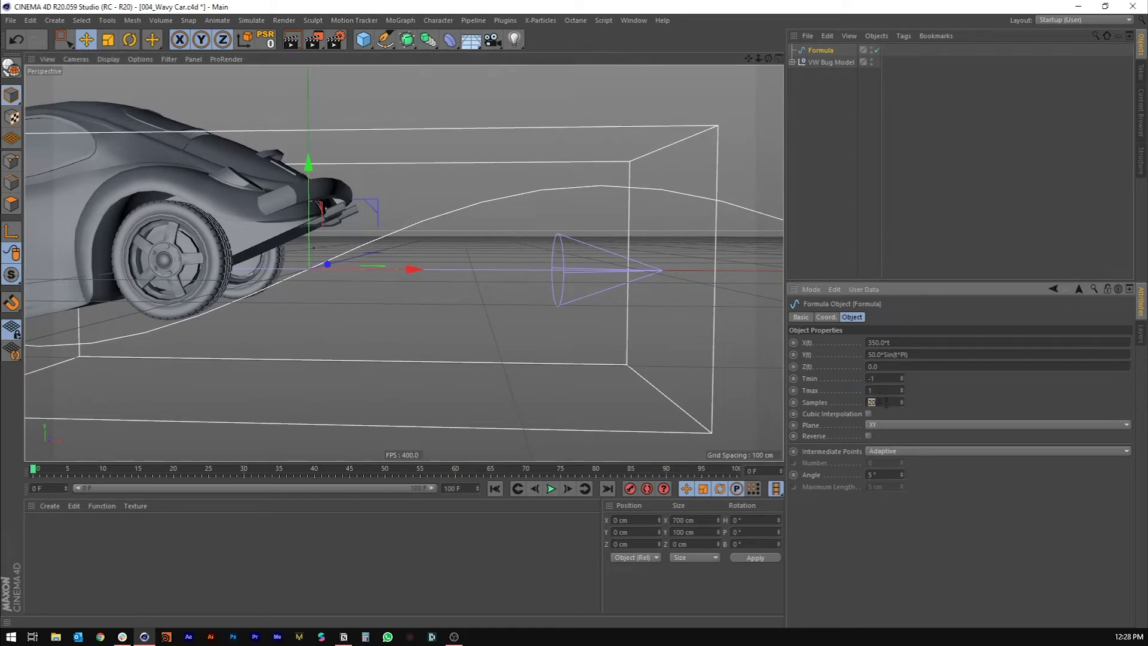
text(360)
key(Return)
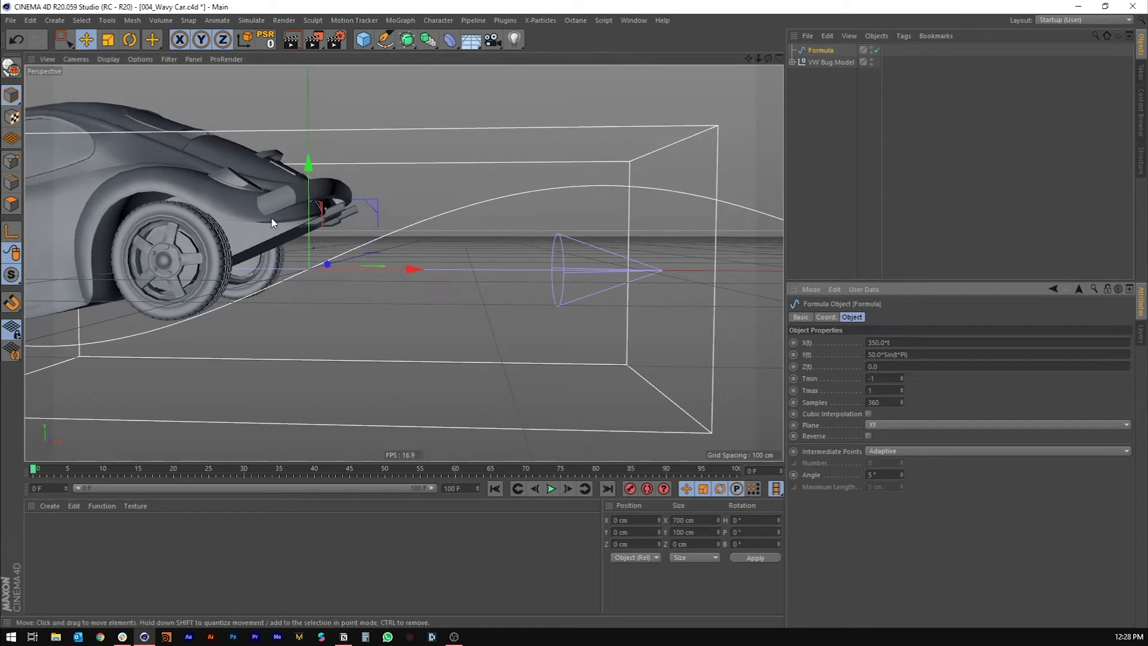
click(868, 414)
scroll(366, 259, down, 5)
alt+middle_drag(325, 276, 361, 272)
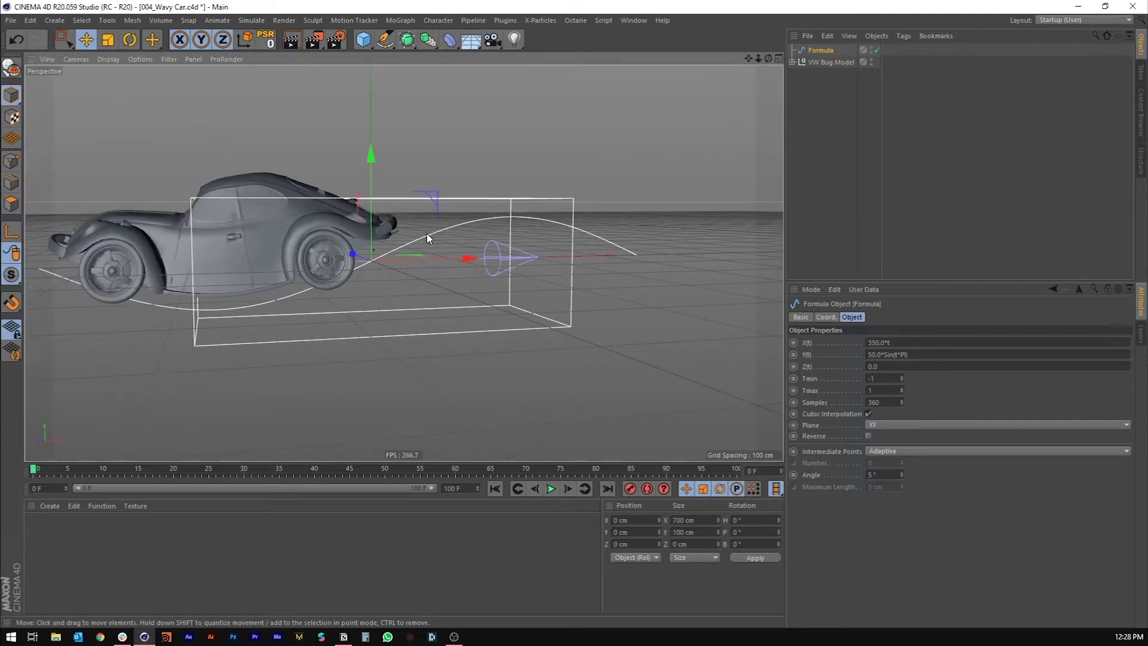
- Lengthen the Formula spline by setting its Tmax to 2
scroll(264, 270, down, 2)
alt+drag(264, 271, 262, 269)
alt+middle_drag(263, 268, 246, 262)
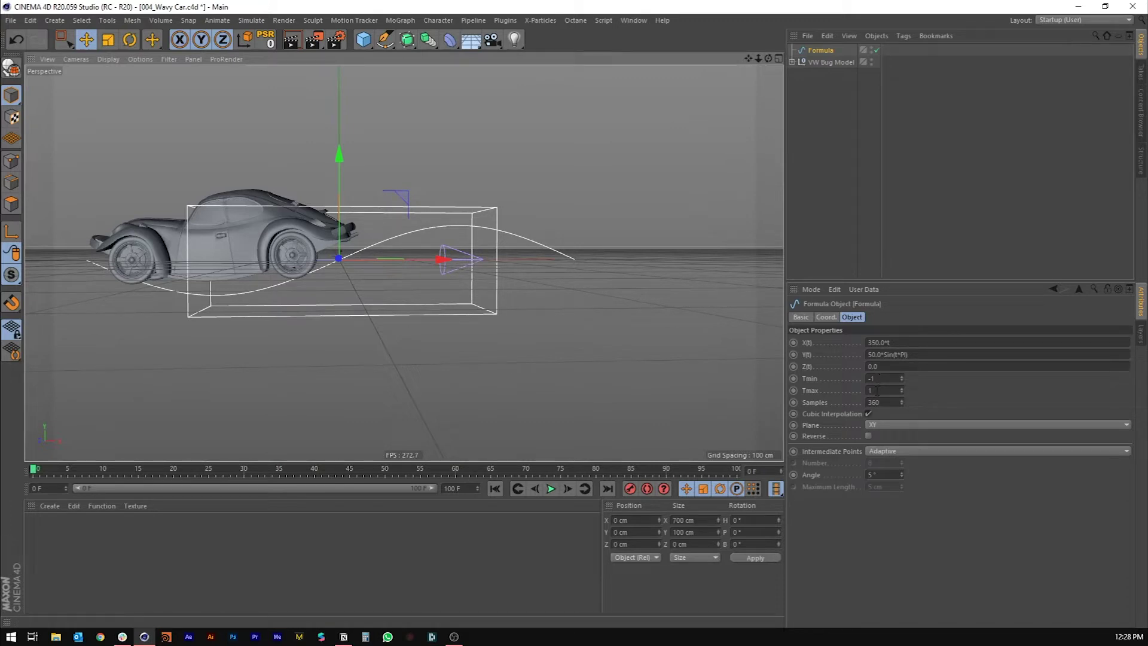
double_click(880, 393)
text(2)
key(Return)
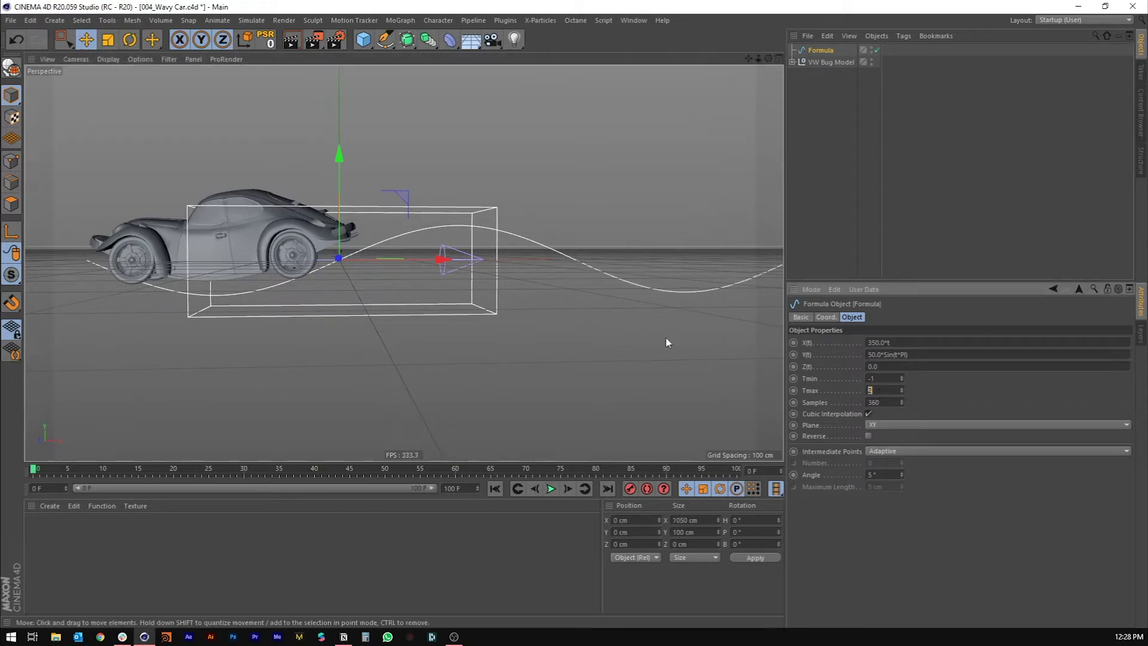
scroll(304, 265, down, 4)
alt+drag(353, 265, 450, 272)
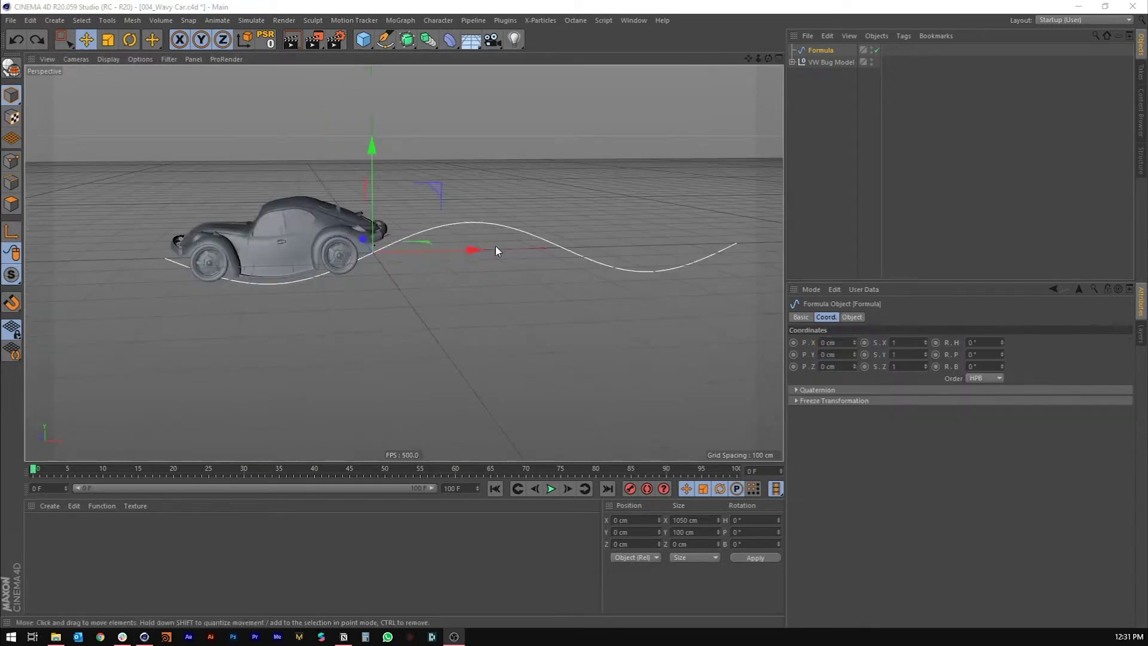
- Try to slide the Formula spline along X with the wrapped car, and undo the move
alt+drag(414, 259, 325, 254)
drag(457, 264, 545, 259)
key(ctrl+z)
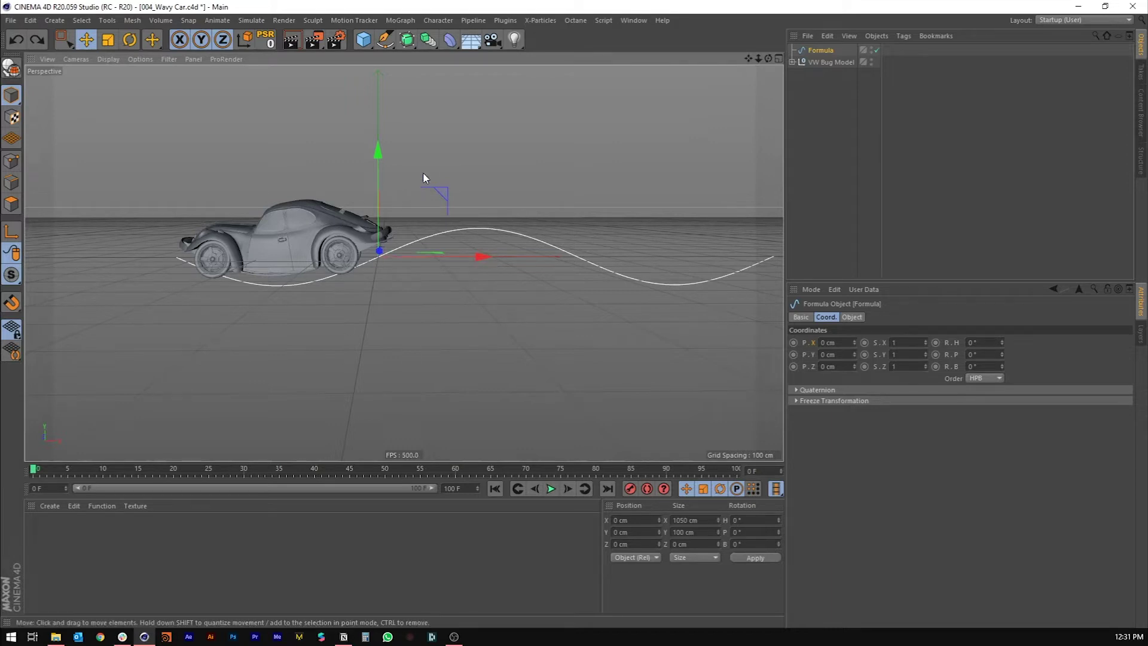
- Keyframe the Formula spline's X position at 0 cm on frame 100 and switch to the front view
mouse_move(384, 244)
alt+mouse_down()
mouse_move(396, 263)
mouse_move(393, 240)
mouse_move(400, 248)
alt+mouse_up()
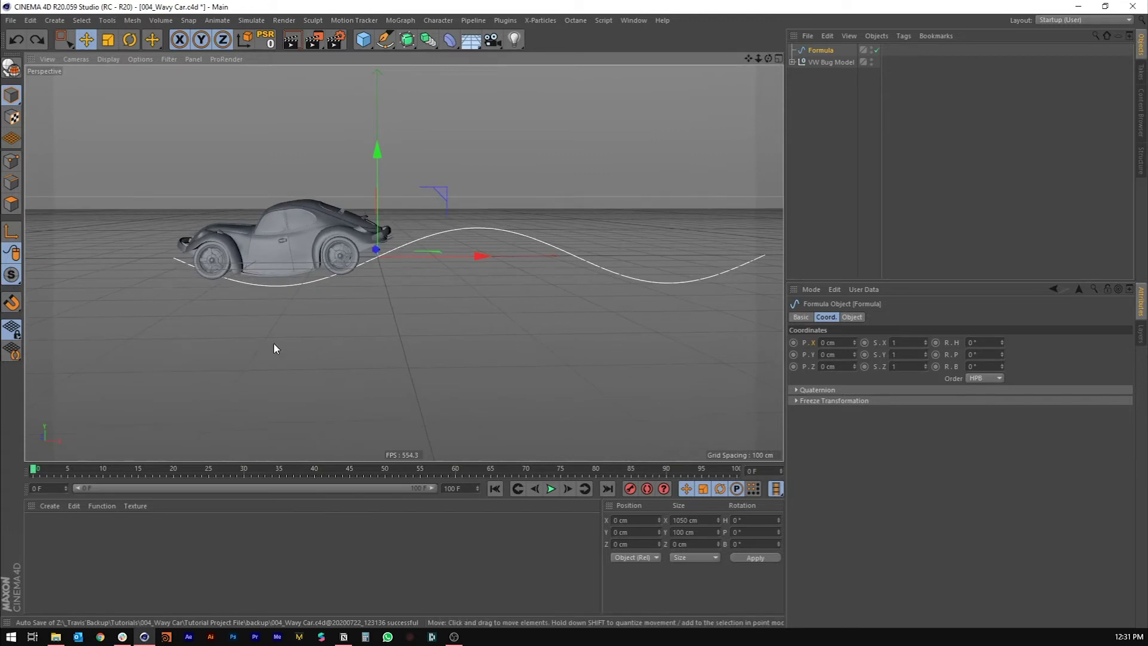
click(738, 471)
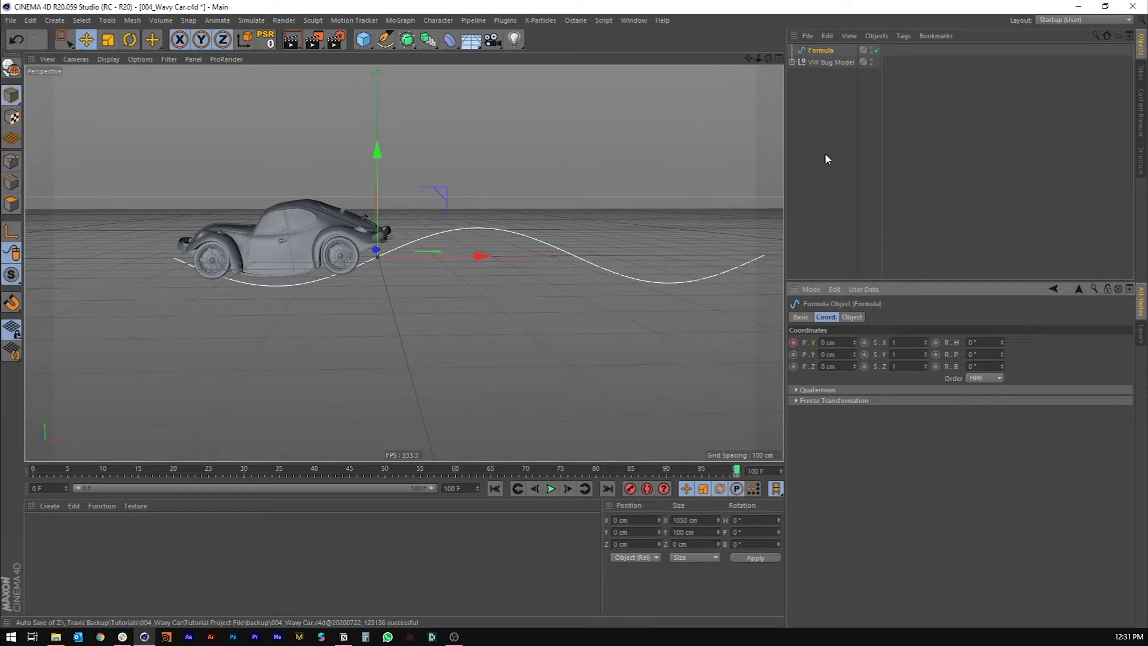
middle_click(330, 232)
middle_click(473, 335)
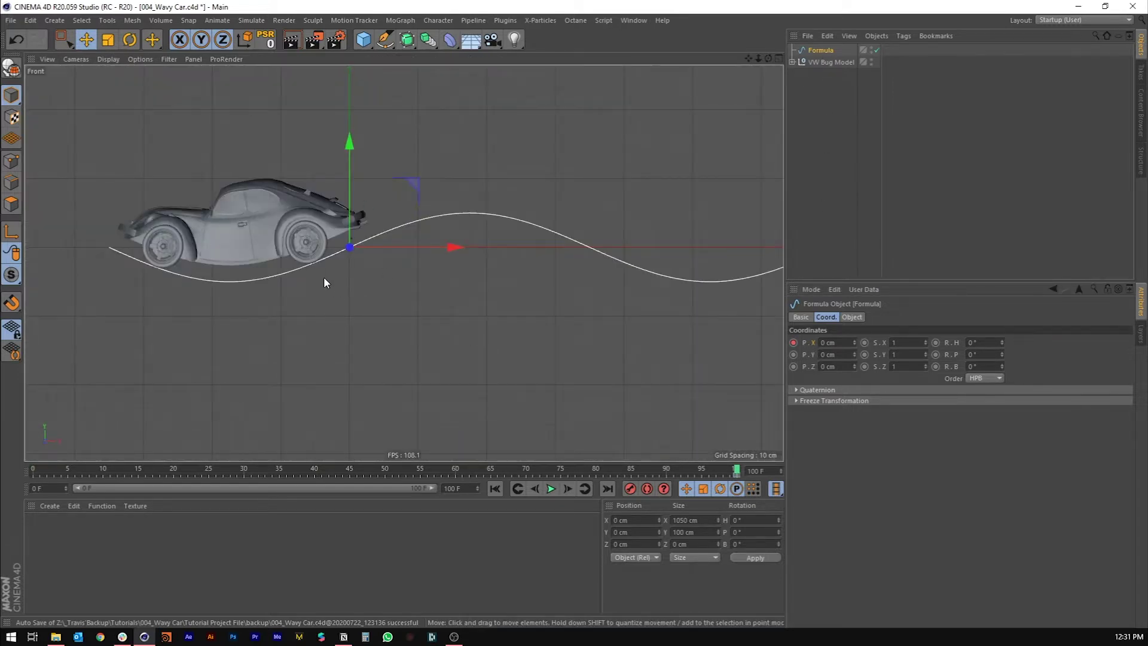
click(793, 62)
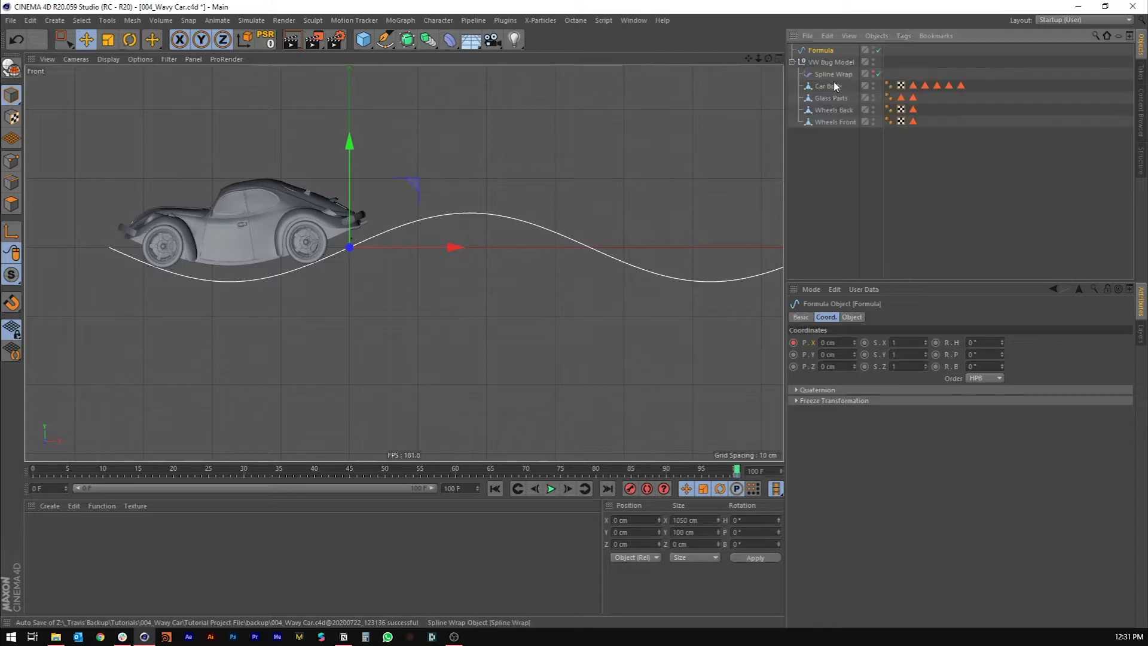
click(792, 62)
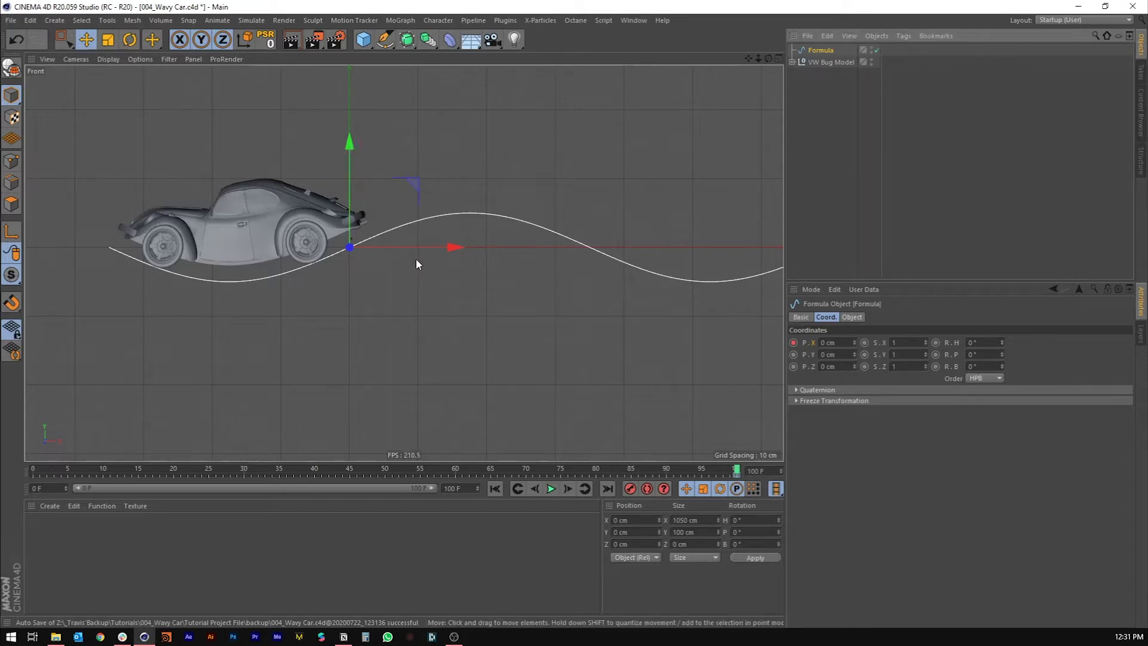
- Go to frame 0, move the Formula spline to -700 cm on X, and keyframe its X position
drag(740, 475, 36, 472)
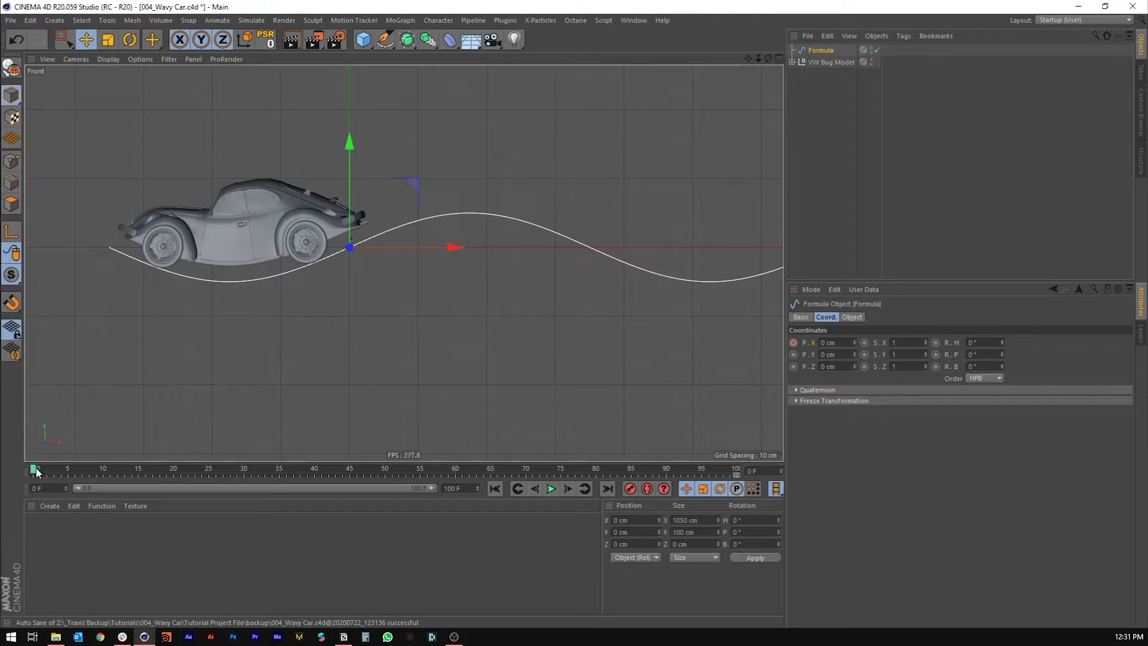
click(839, 343)
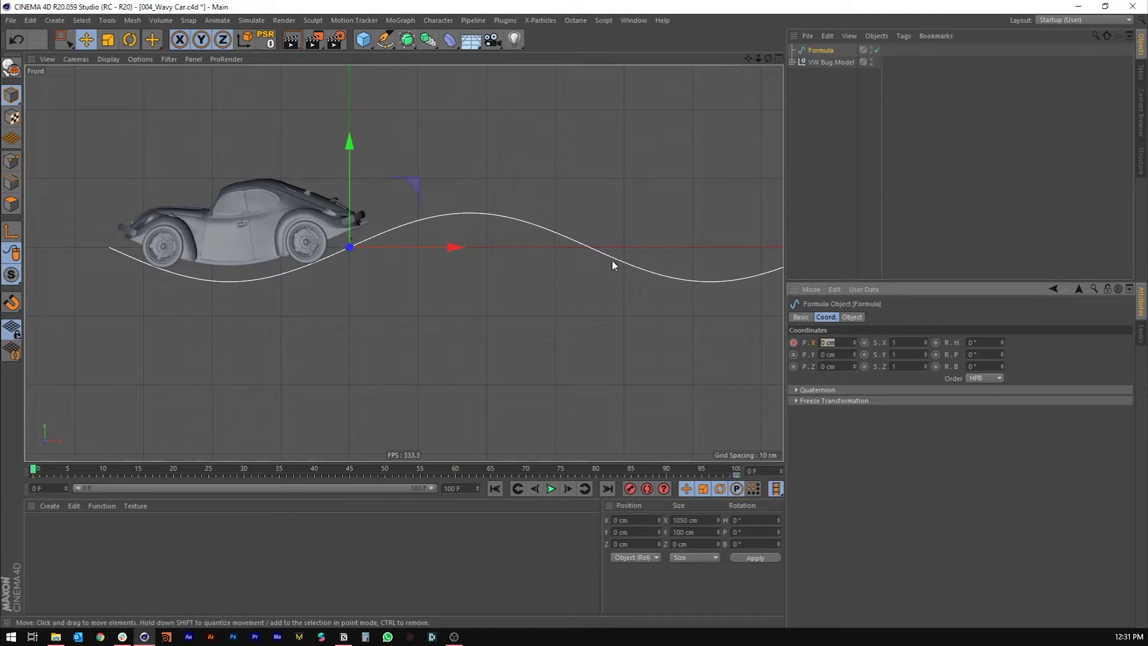
middle_drag(611, 266, 439, 255)
alt+middle_drag(315, 295, 536, 284)
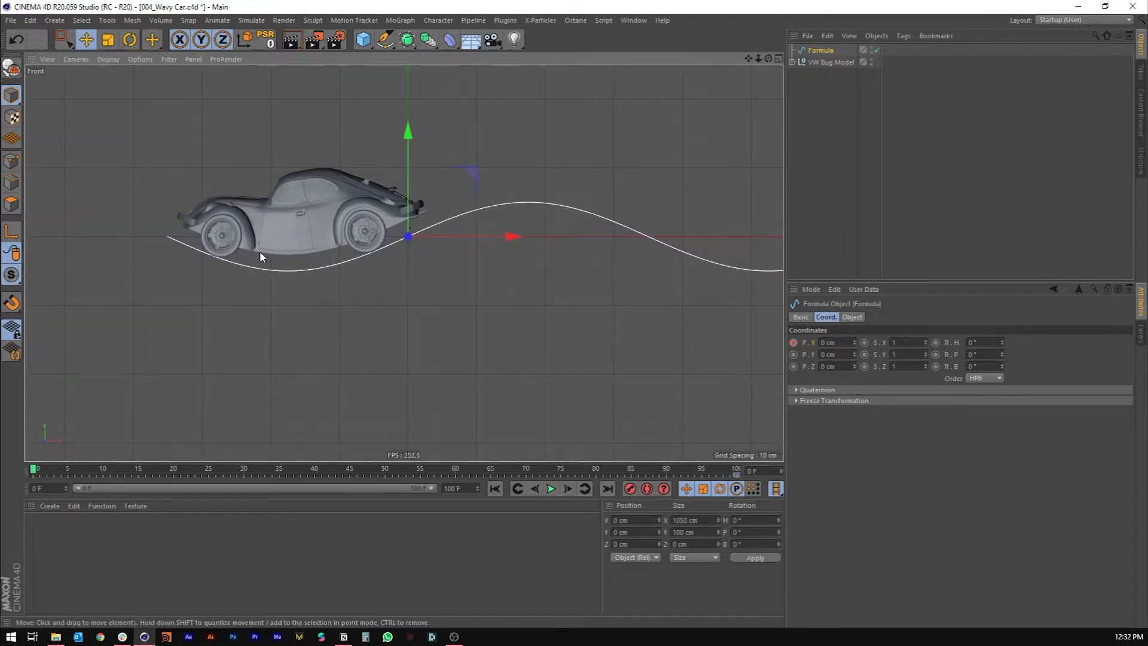
alt+middle_drag(583, 281, 614, 286)
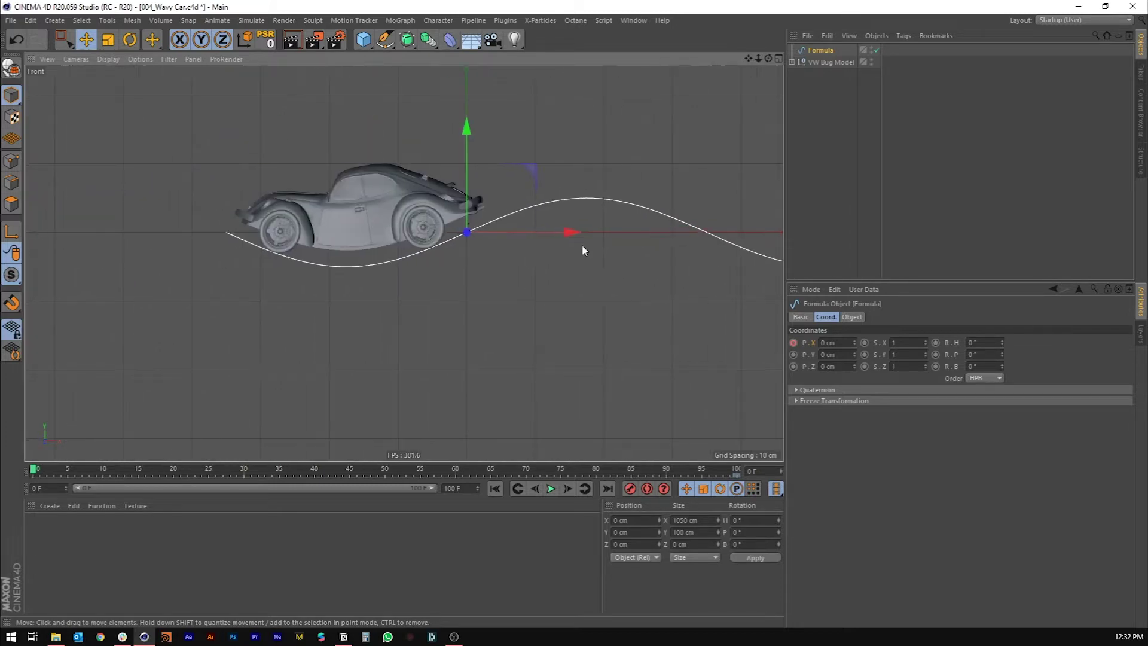
drag(569, 235, 329, 234)
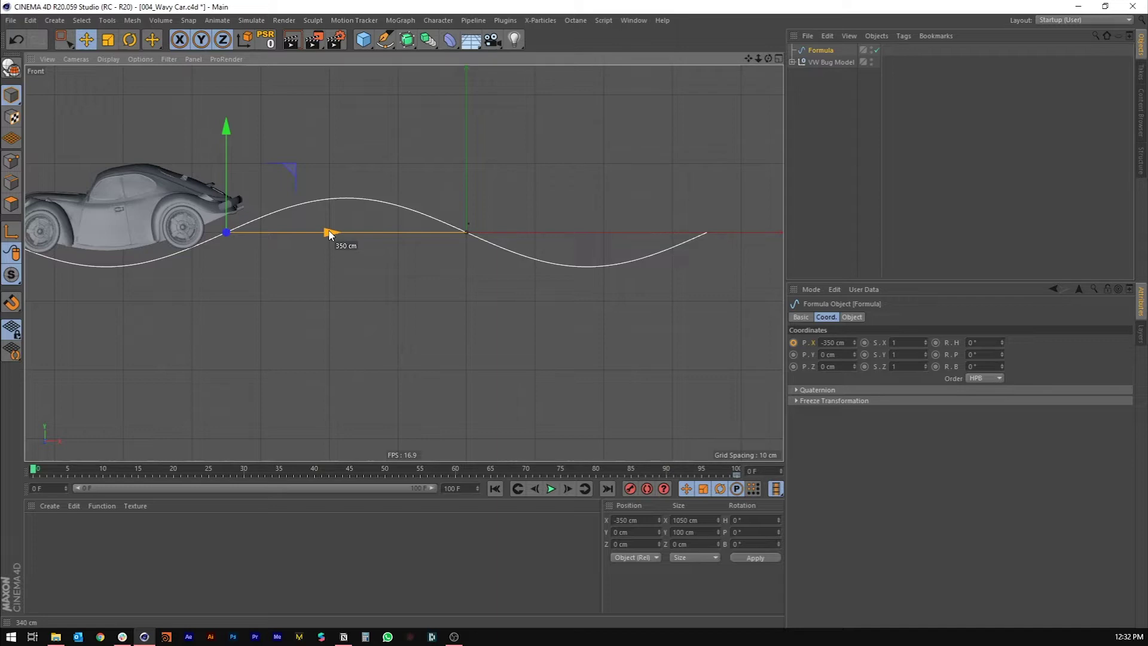
drag(322, 233, 88, 237)
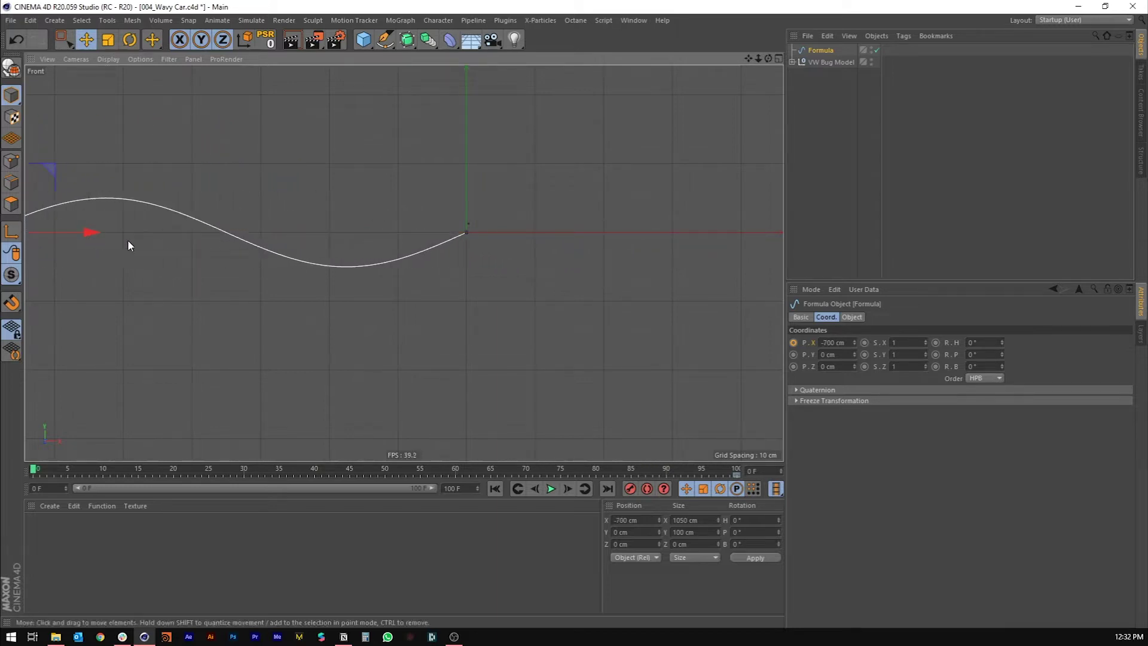
click(794, 343)
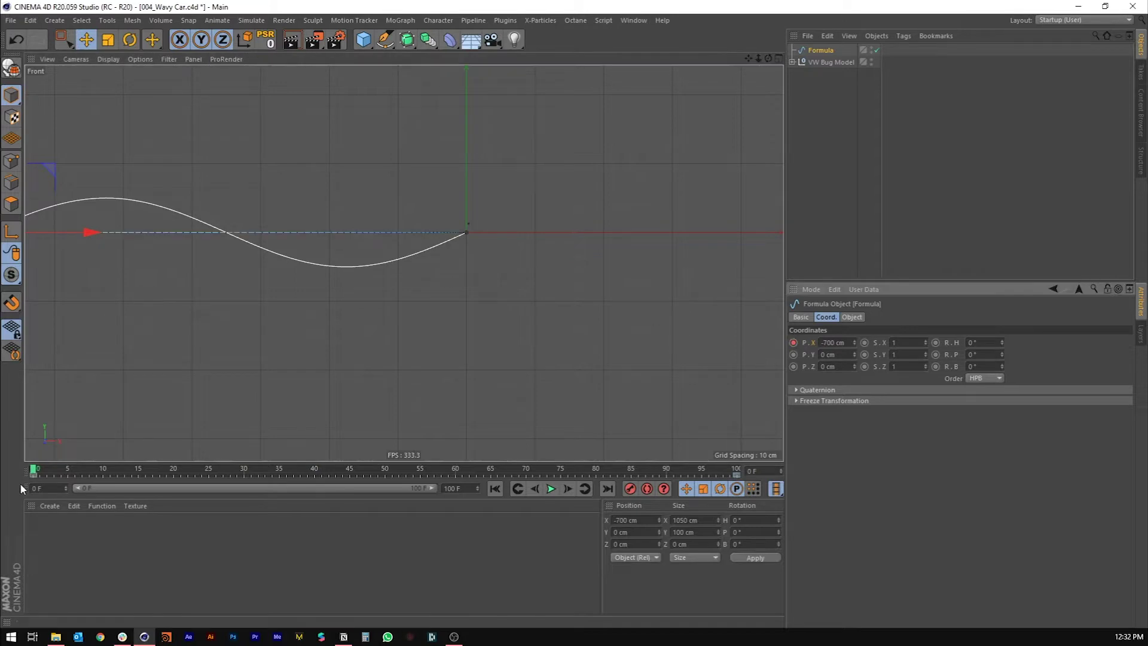
- Scrub the animation from frame 0 to 100 and inspect the car in the perspective view
drag(34, 476, 737, 471)
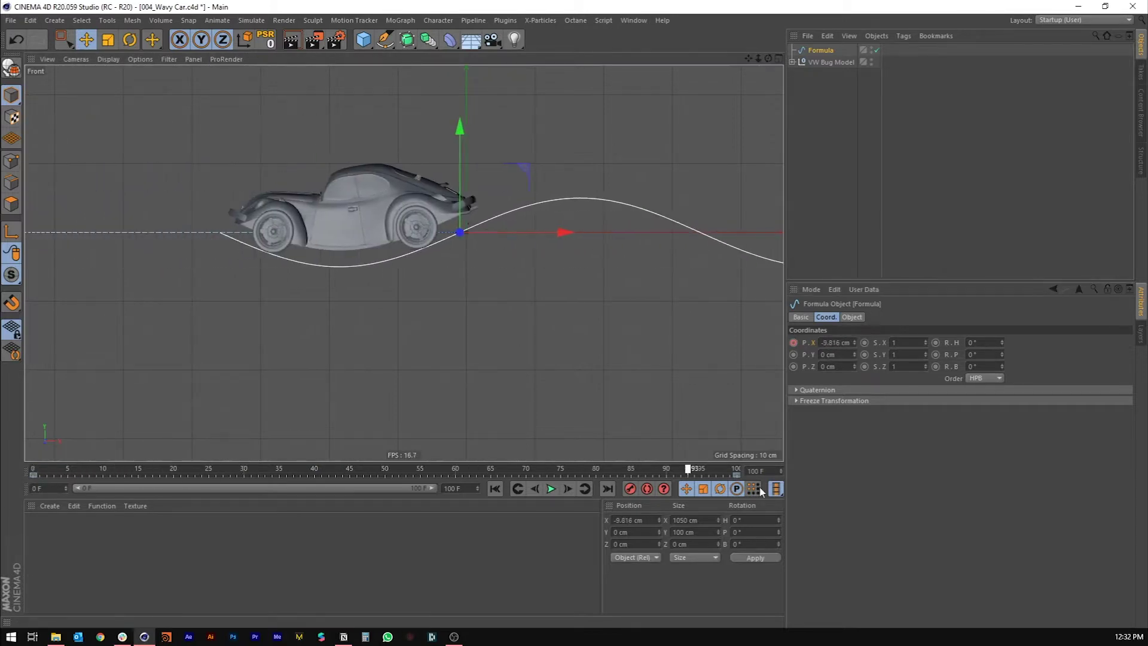
middle_click(289, 219)
middle_click(329, 186)
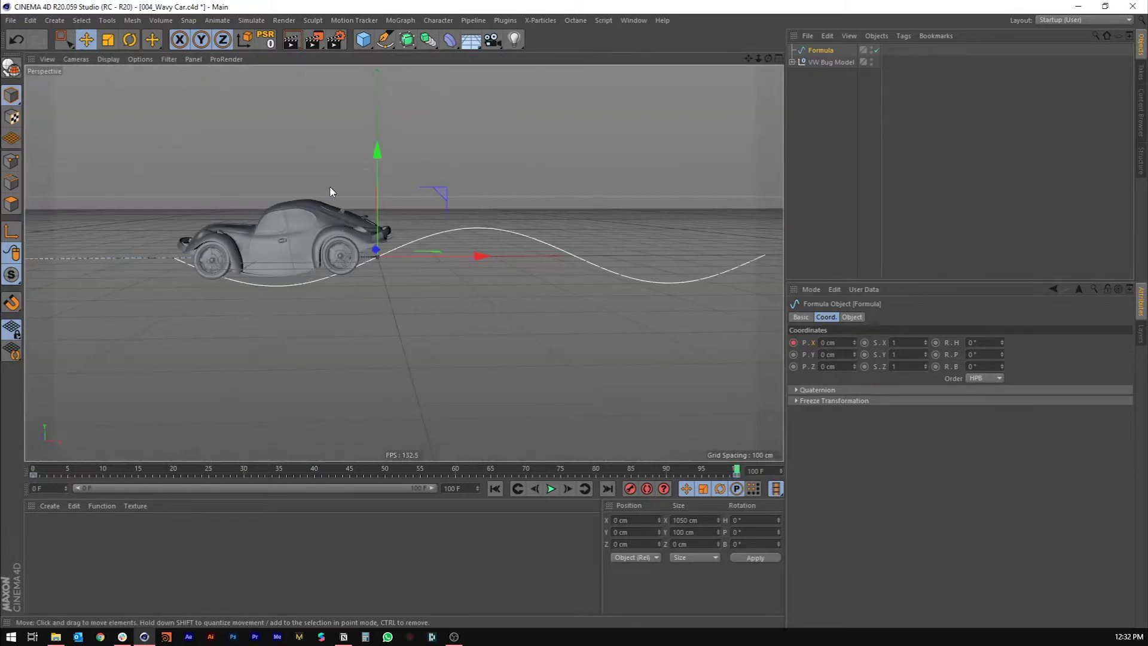
alt+drag(332, 239, 379, 281)
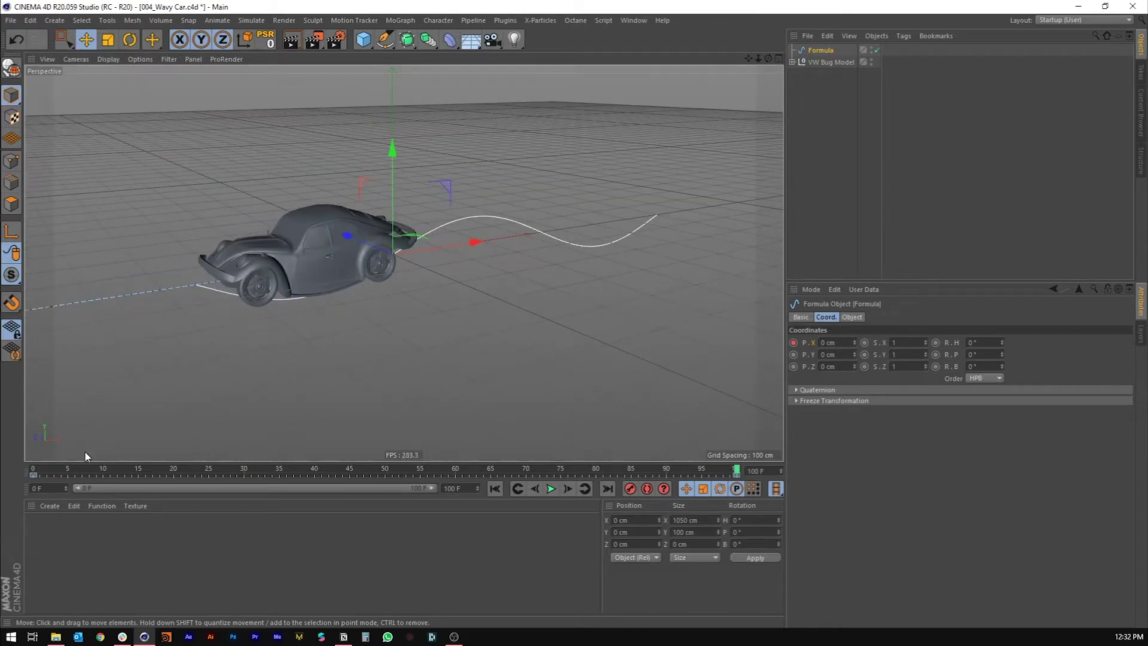
- Make both X position keyframes of the Formula spline linear in the F-Curve timeline and play the animation
click(633, 21)
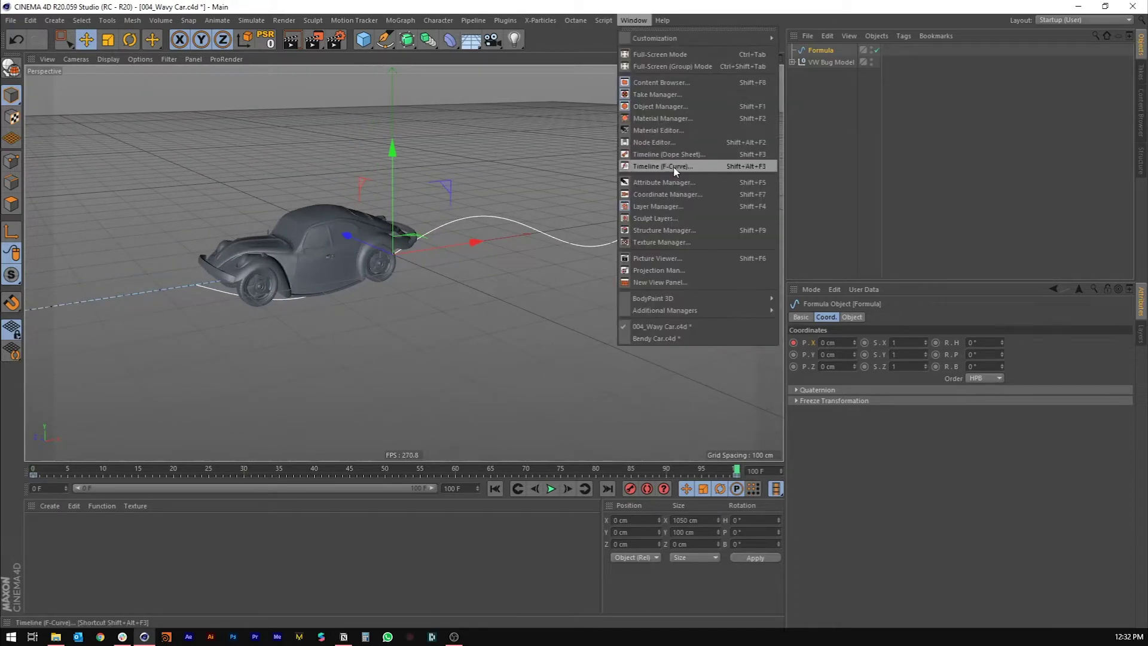
click(674, 168)
drag(742, 157, 479, 0)
key(h)
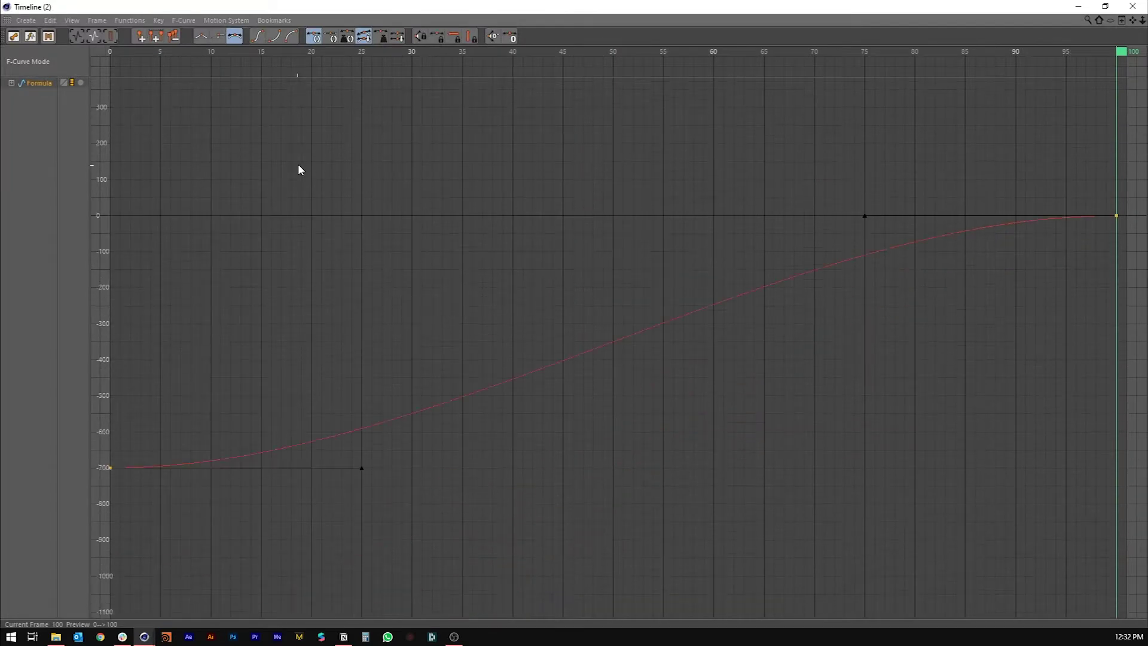
scroll(298, 165, down, 1)
click(516, 178)
key(ctrl+a)
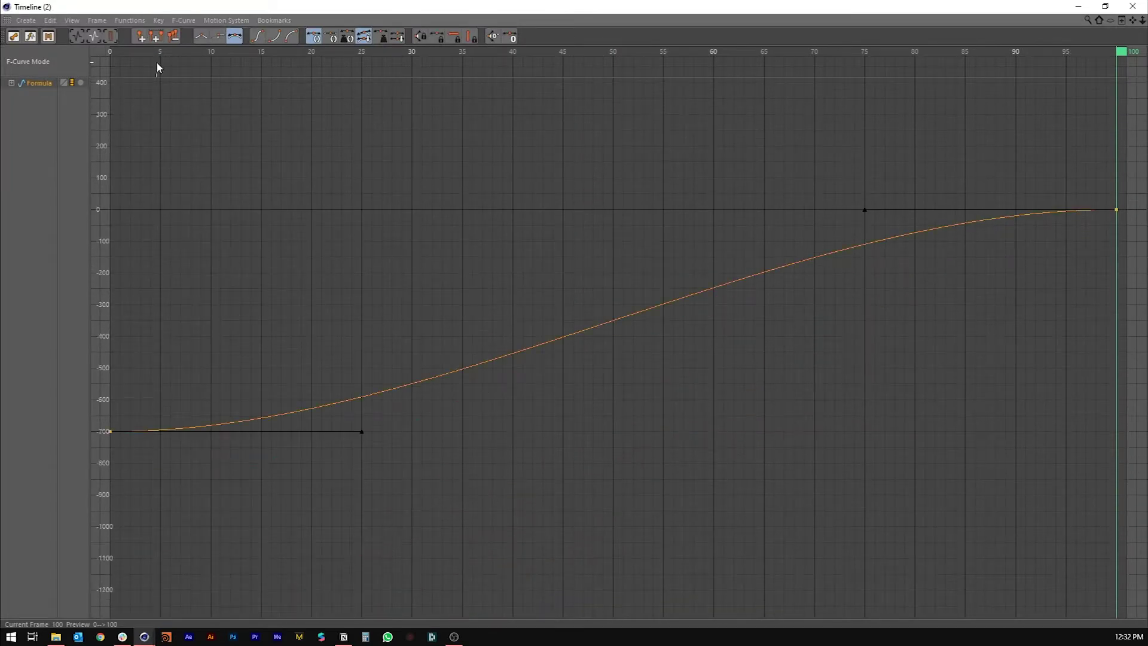
click(204, 40)
click(1133, 6)
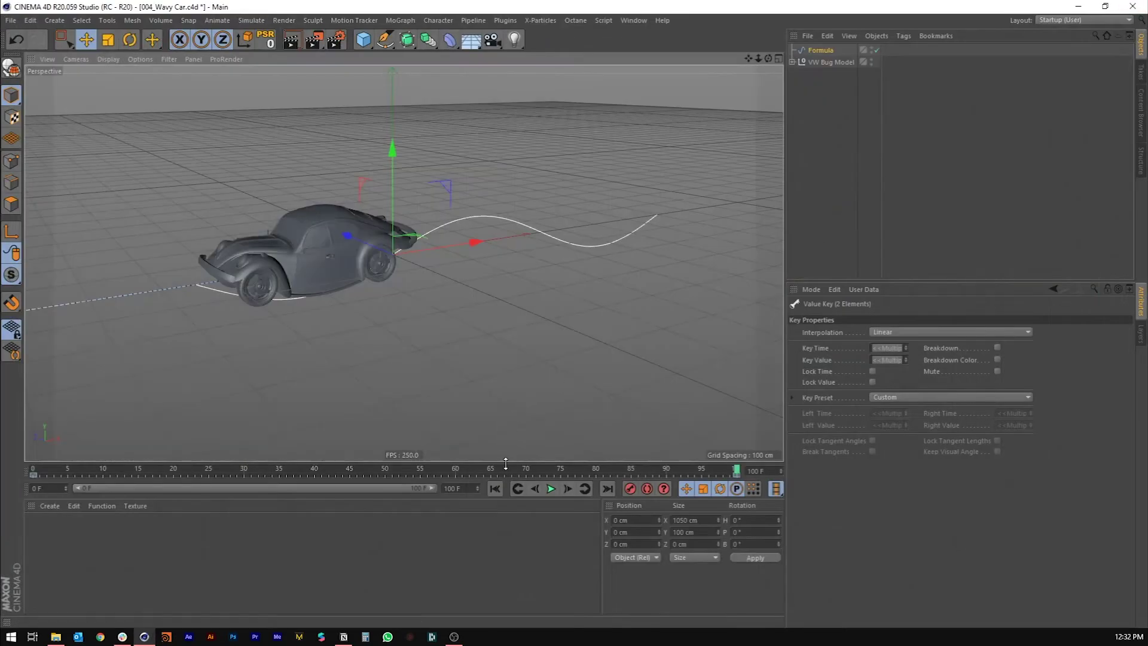
click(551, 488)
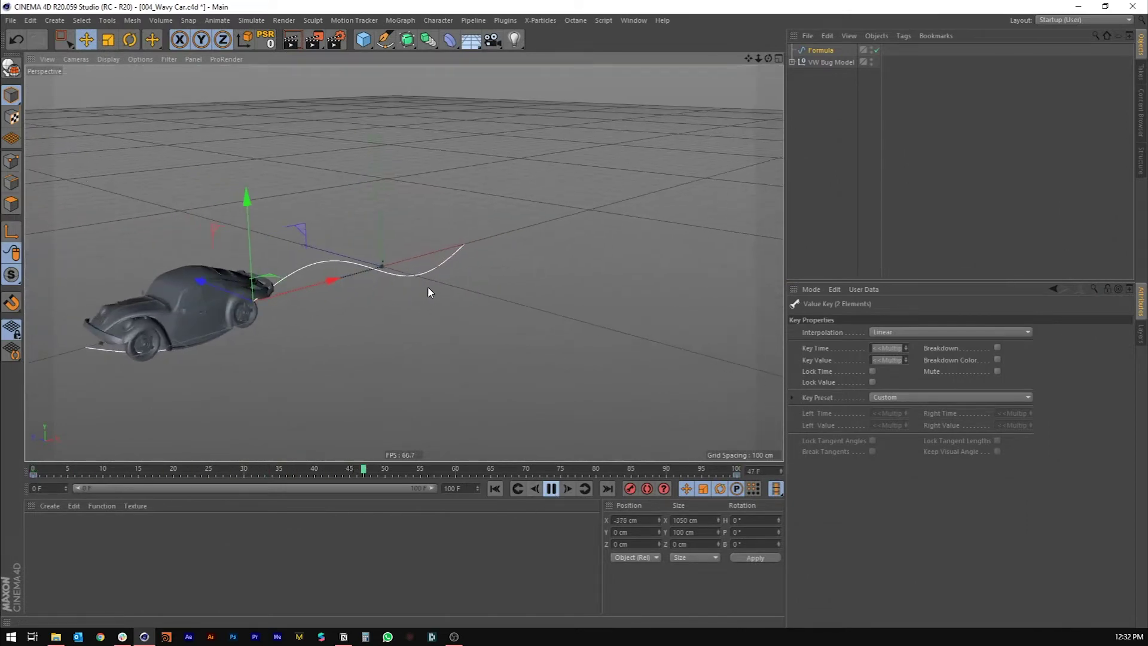
- Stop the playback and return to frame 0 with the car and its wavy path in view
click(552, 489)
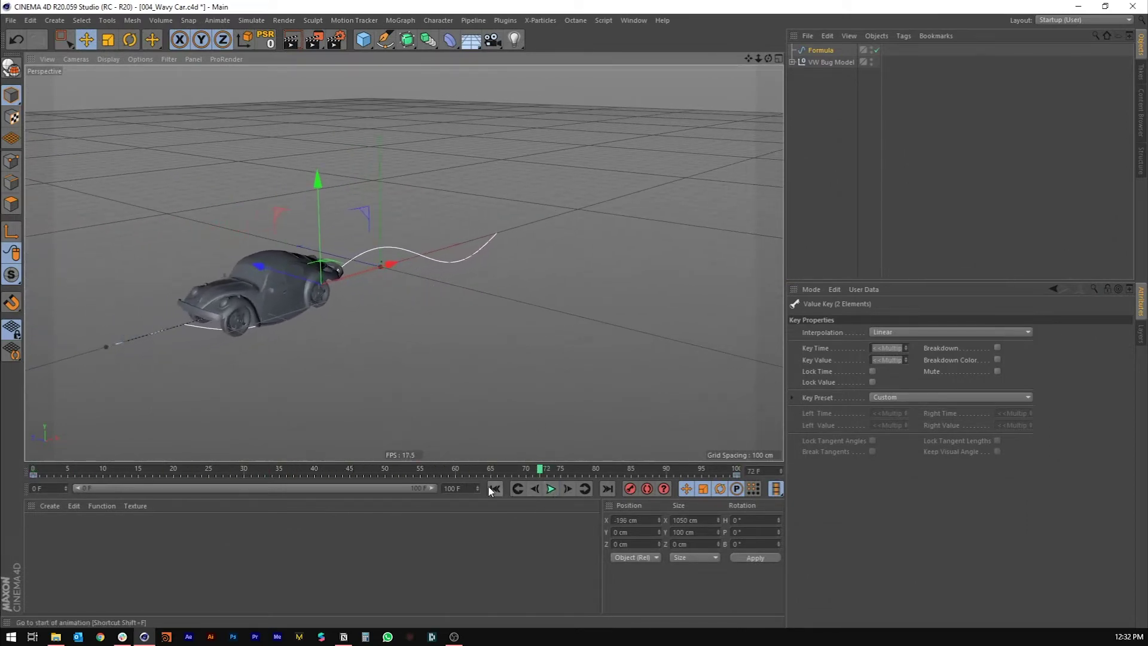
click(494, 490)
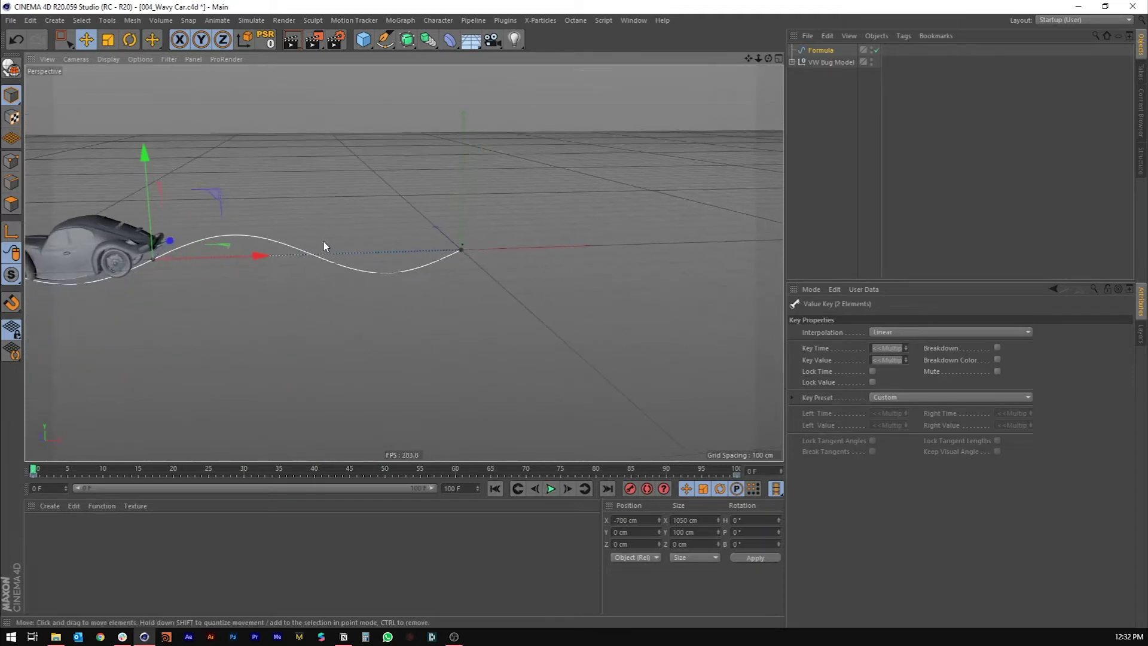
alt+middle_drag(401, 249, 346, 235)
alt+middle_drag(78, 225, 282, 237)
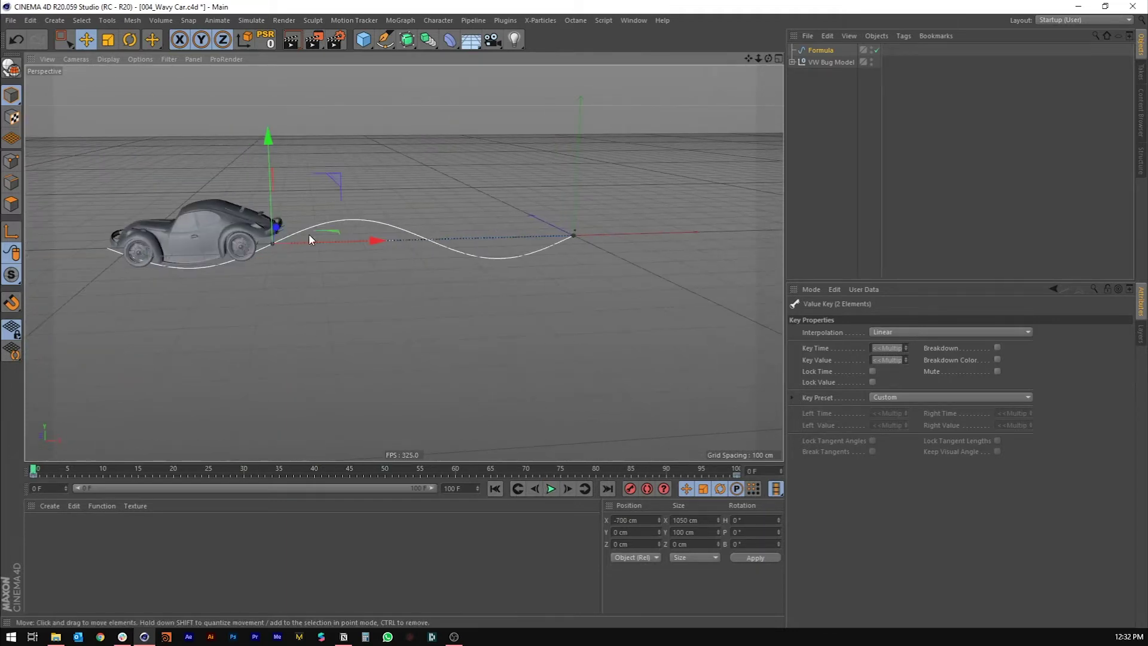
- Keyframe the Spline Wrap deformer's Offset at 0% on frame 100
click(792, 62)
click(824, 75)
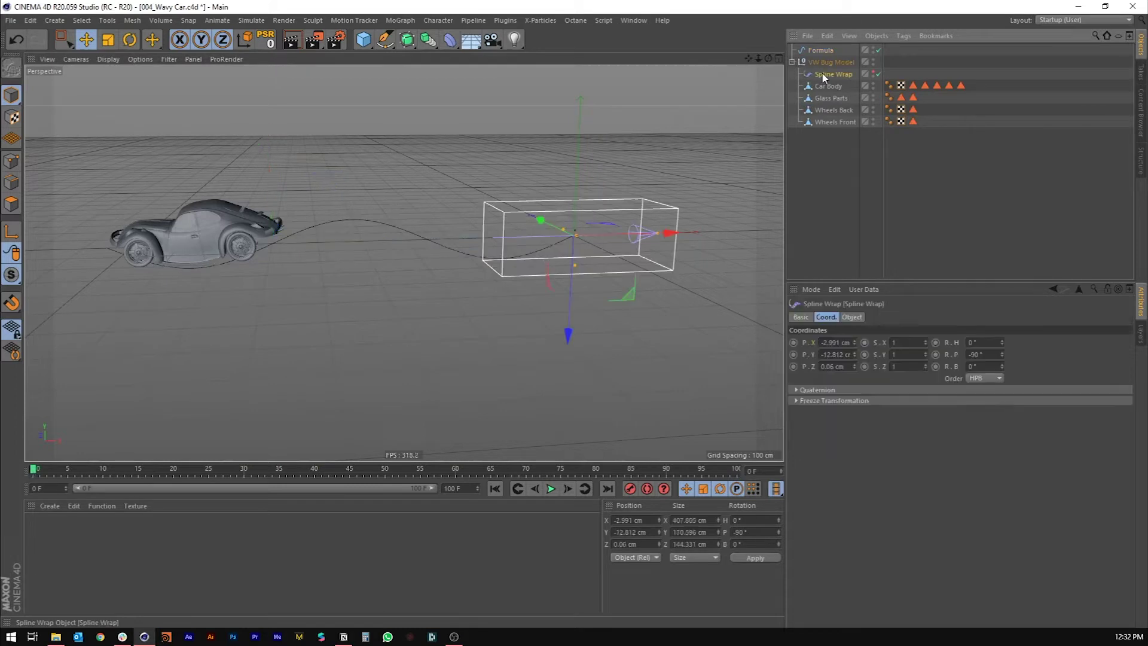
click(859, 317)
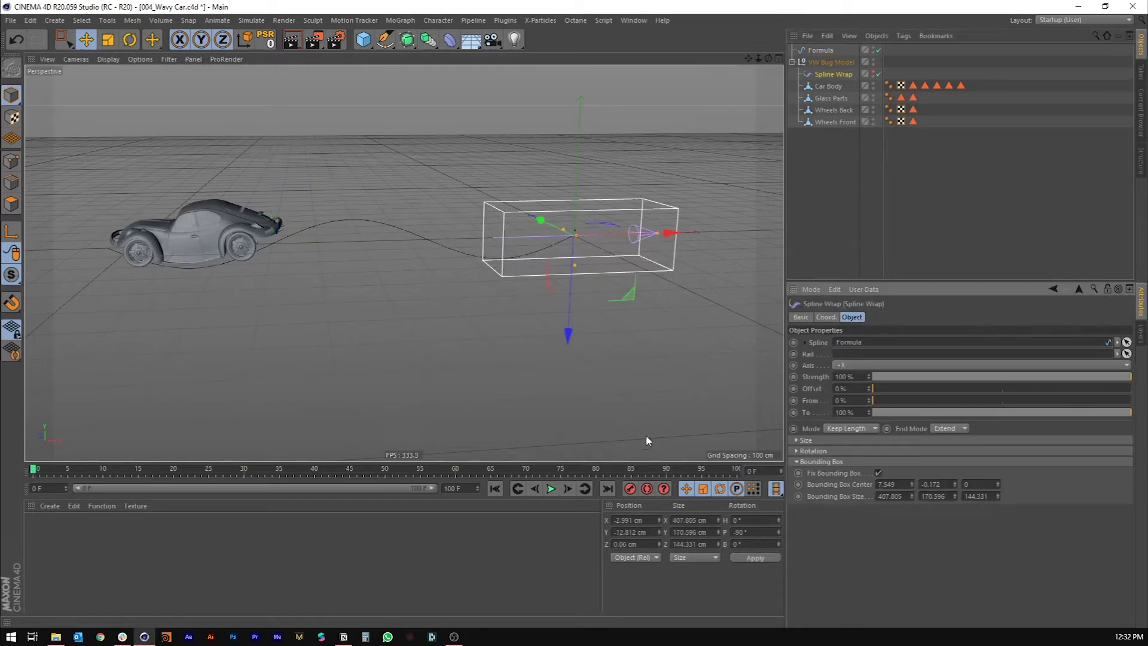
drag(549, 470, 737, 470)
alt+drag(502, 267, 437, 231)
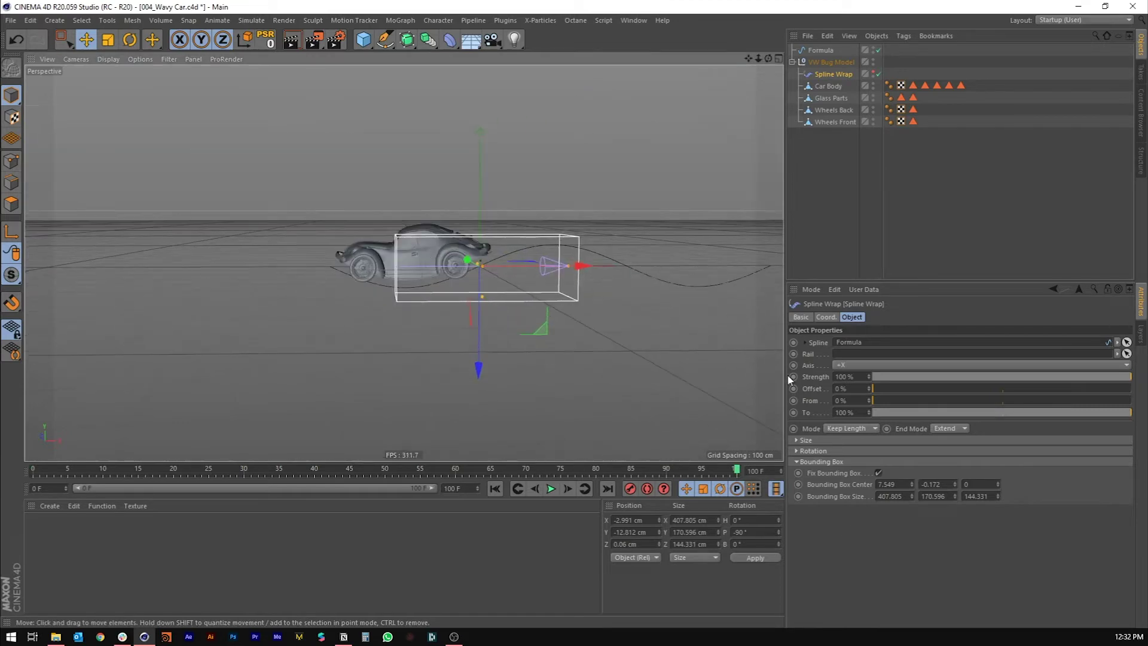
click(794, 389)
alt+drag(487, 287, 384, 269)
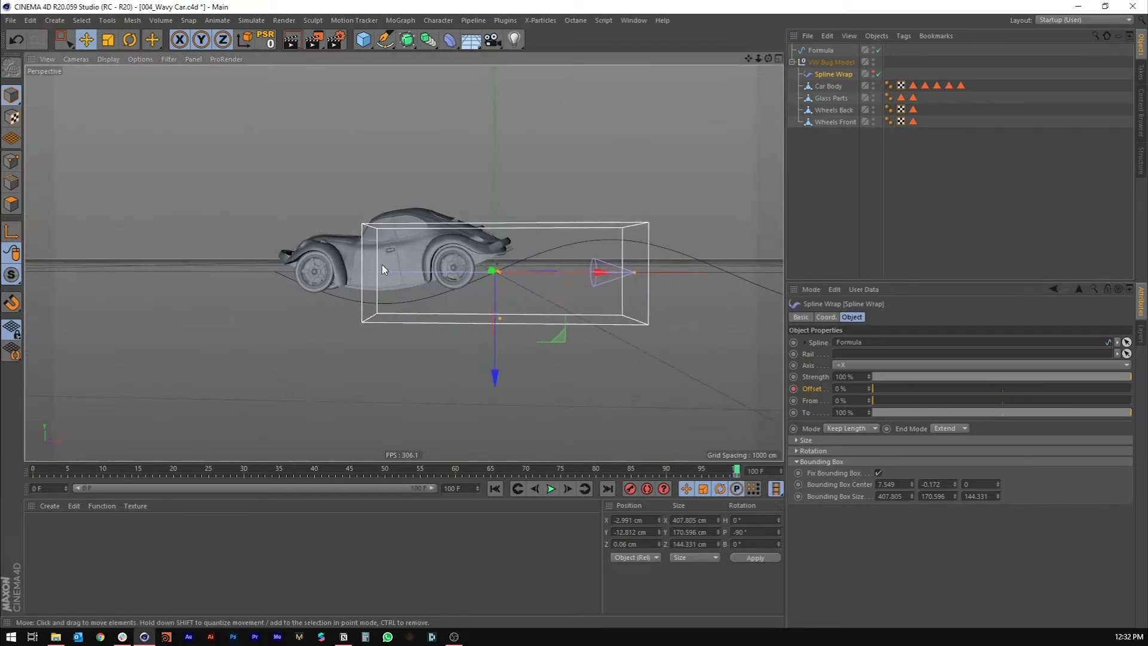
- Go to frame 0 and, in the front view, set and keyframe the Spline Wrap's Offset at 67%
click(33, 468)
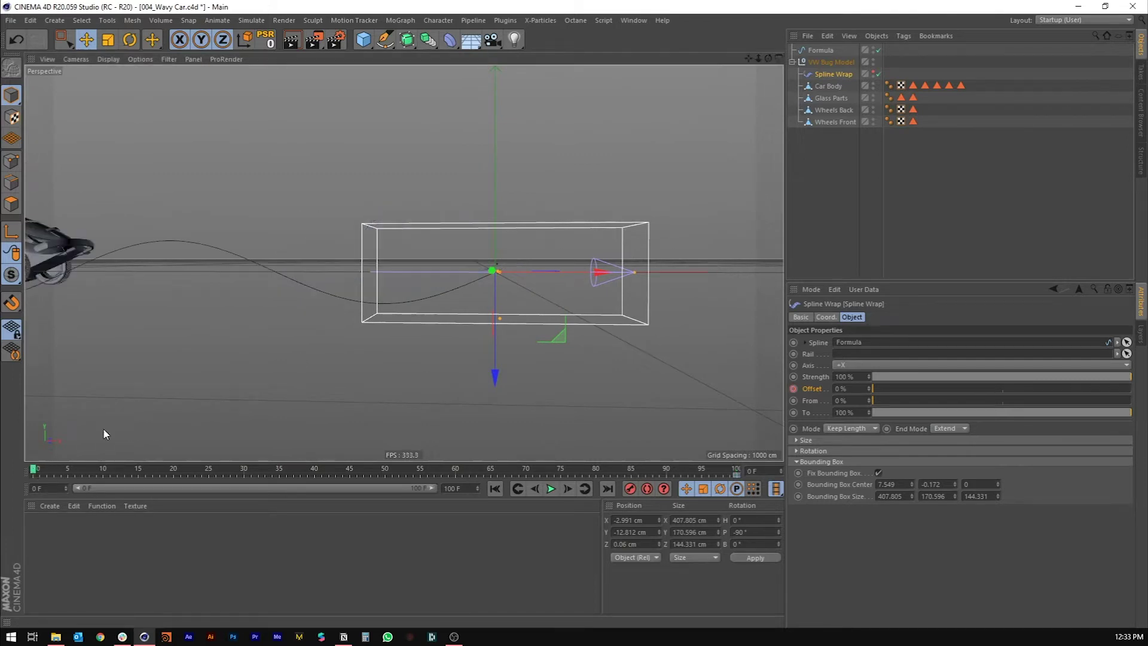
middle_click(355, 326)
middle_click(568, 356)
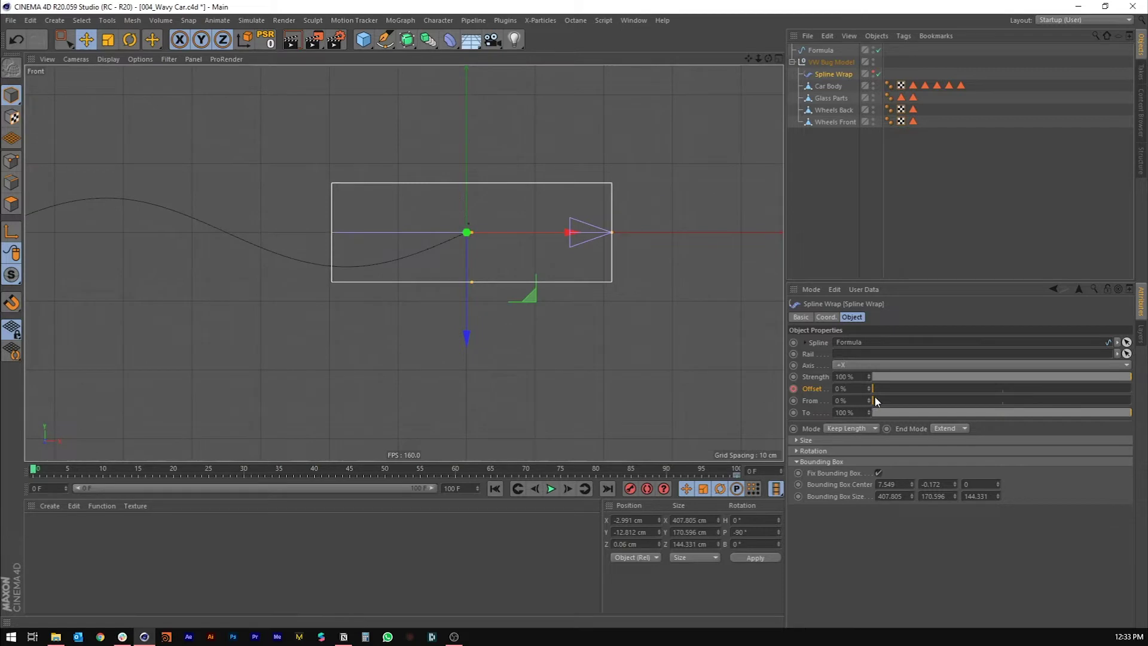
drag(880, 389, 1047, 411)
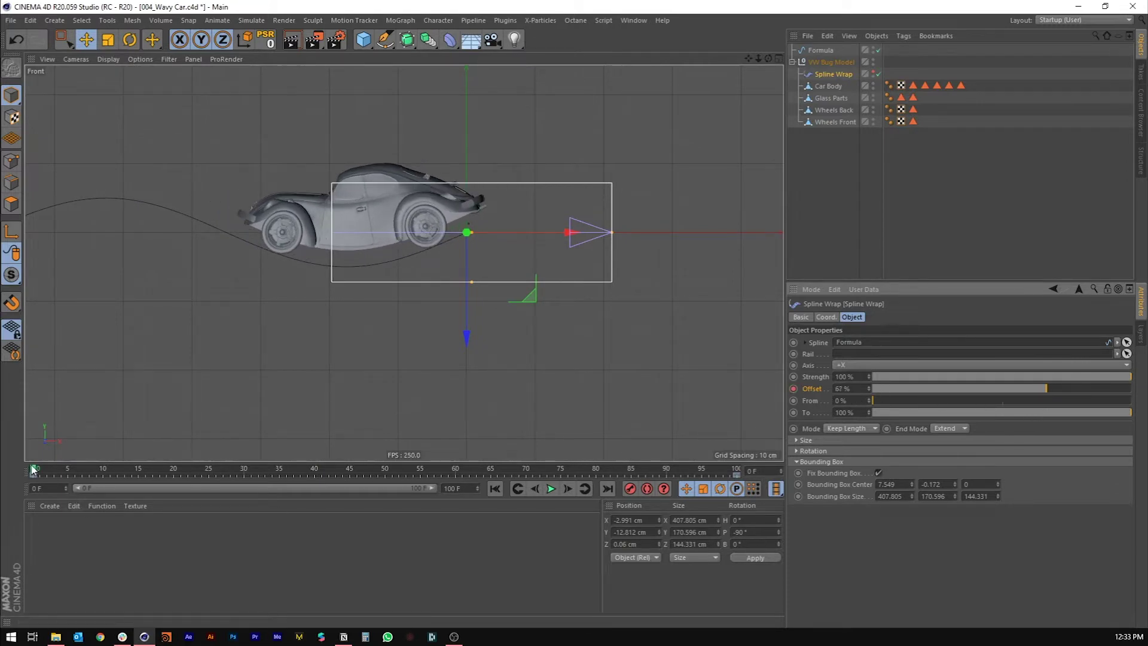
- Compare the car's position at frames 0 and 100 in the front view
drag(33, 470, 956, 488)
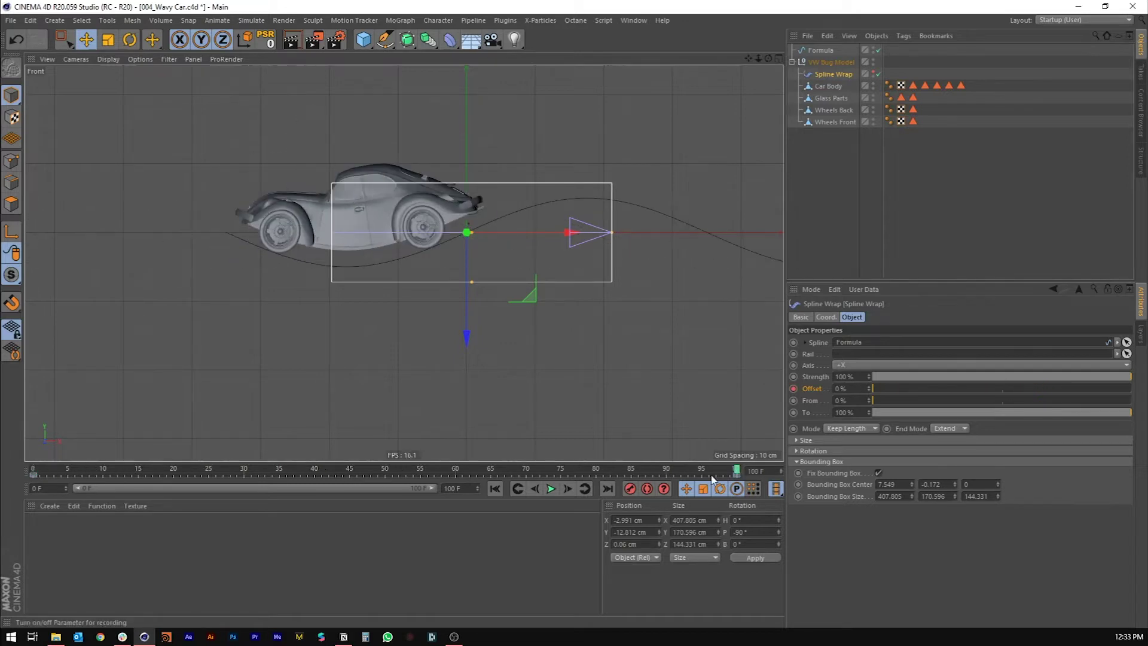
scroll(442, 234, up, 3)
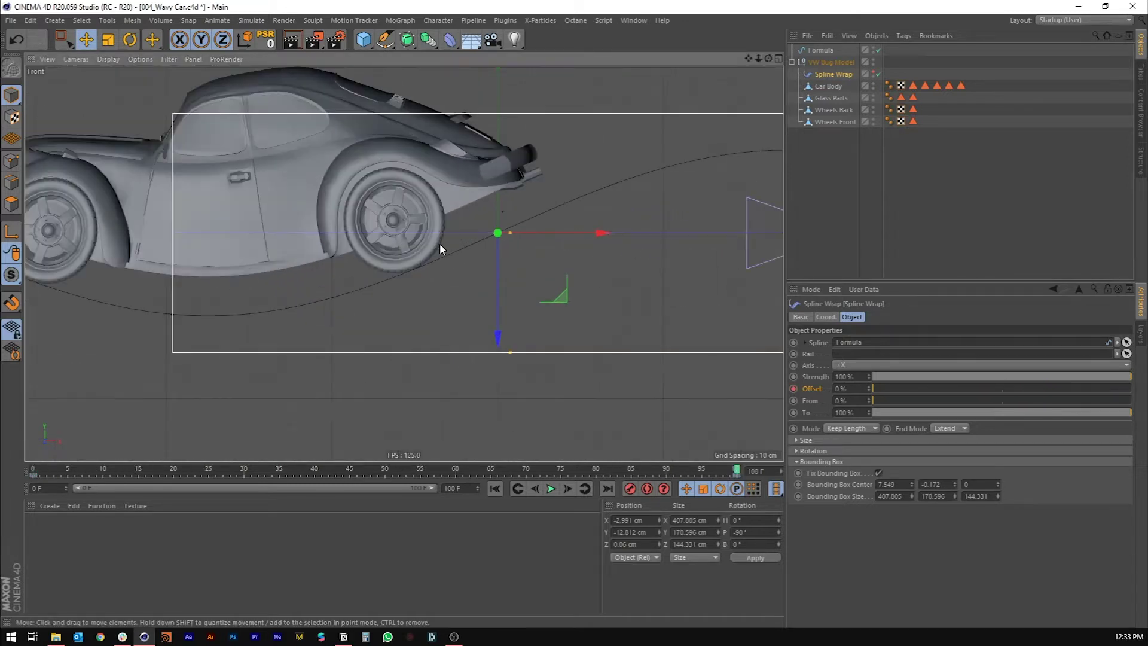
alt+middle_drag(380, 204, 360, 236)
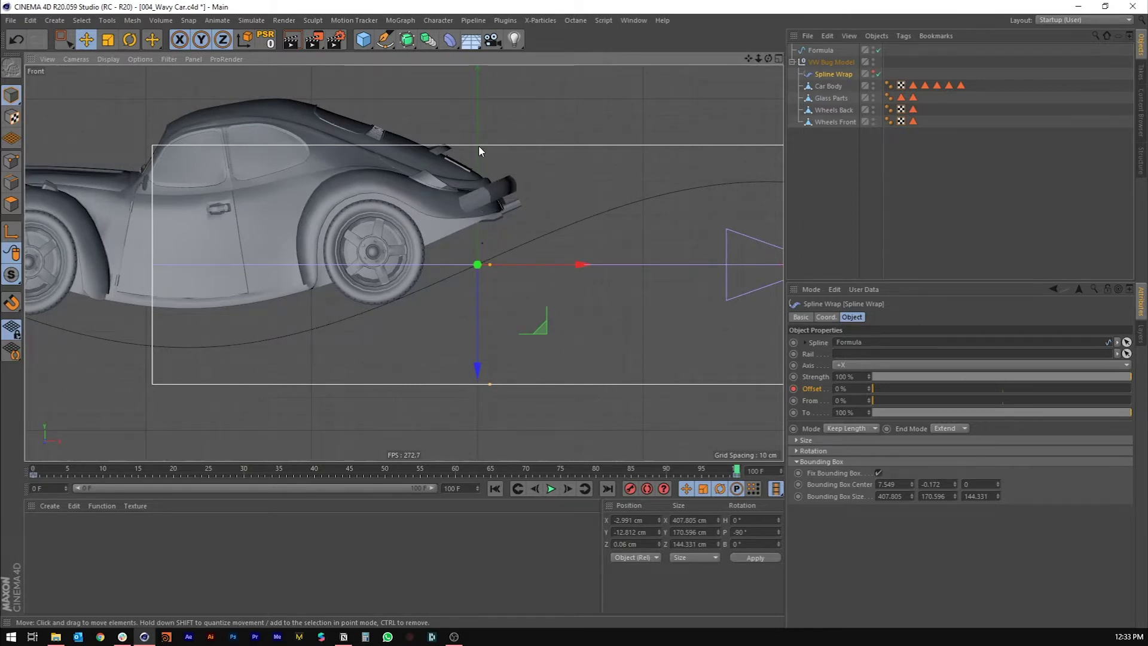
scroll(469, 214, down, 4)
scroll(469, 215, up, 1)
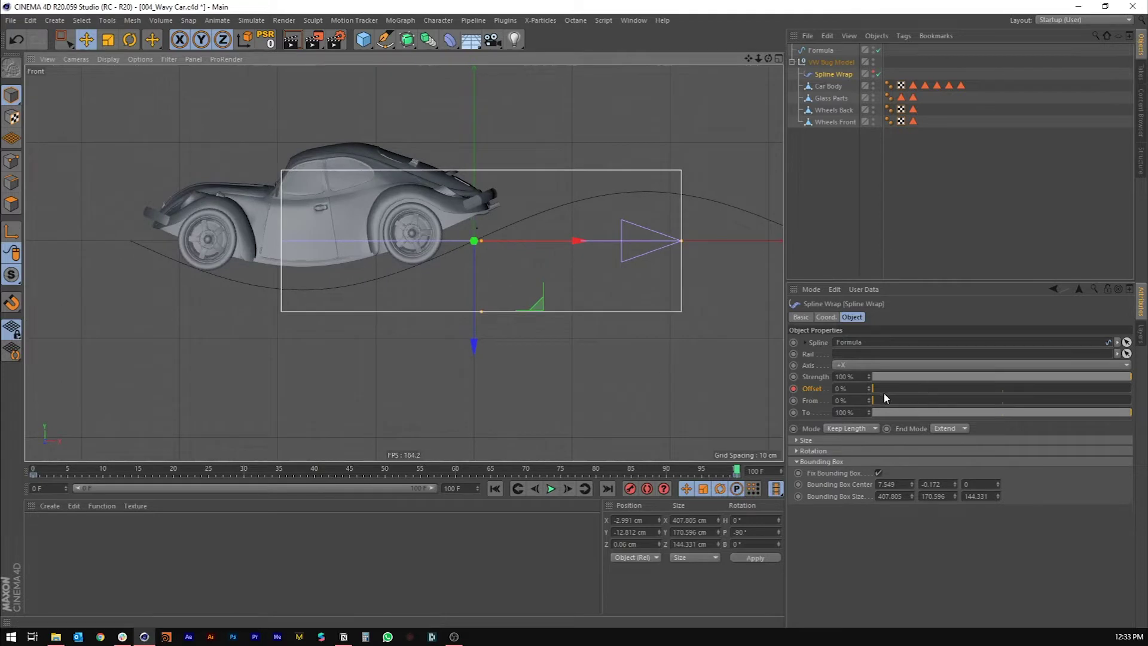
click(30, 469)
key(F8)
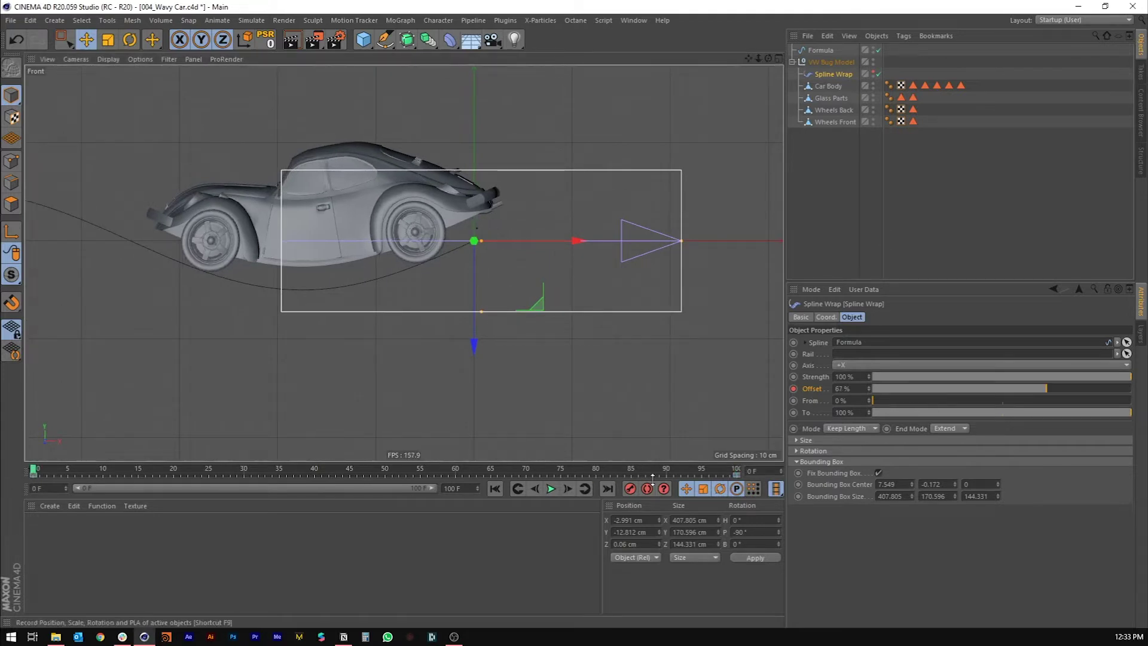
click(606, 489)
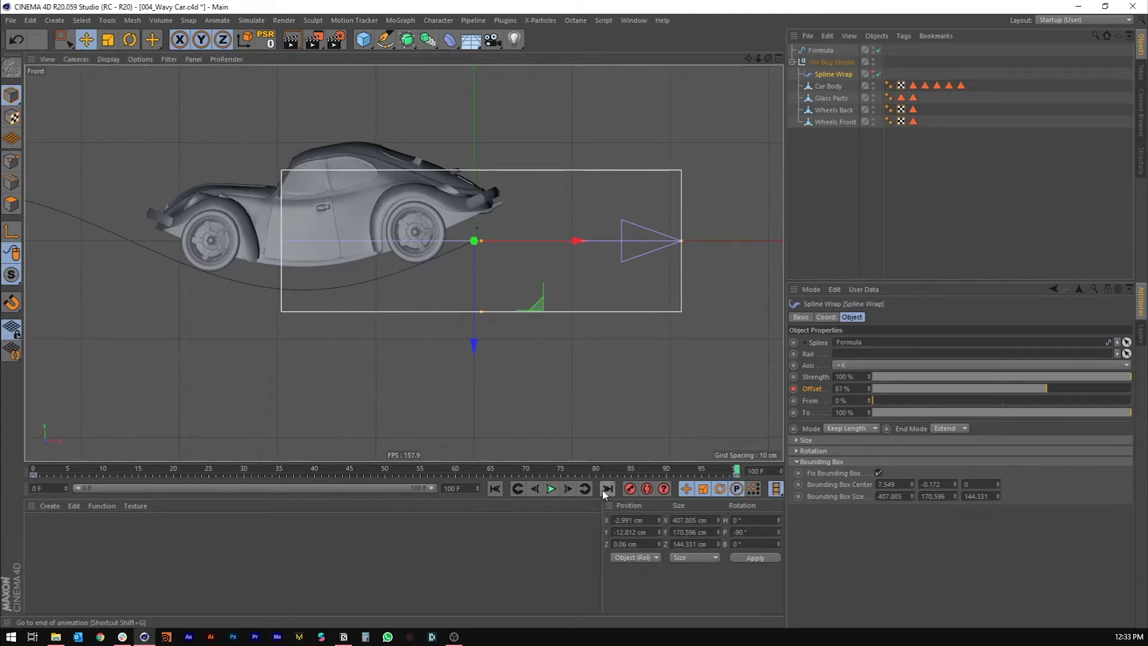
click(495, 489)
click(608, 488)
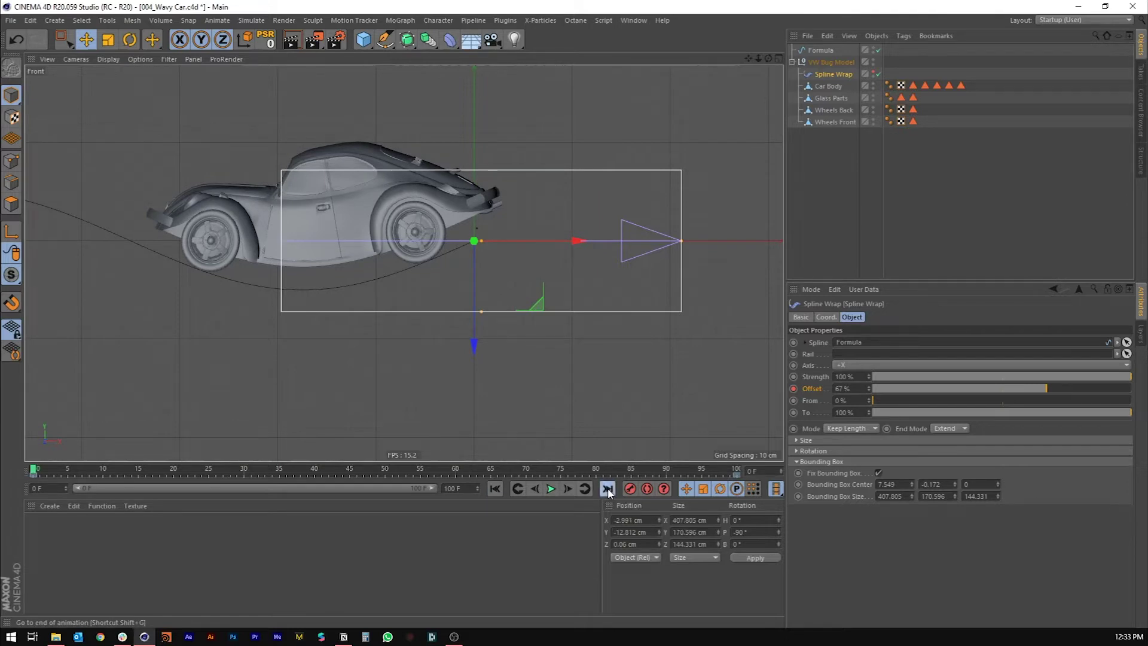
click(496, 488)
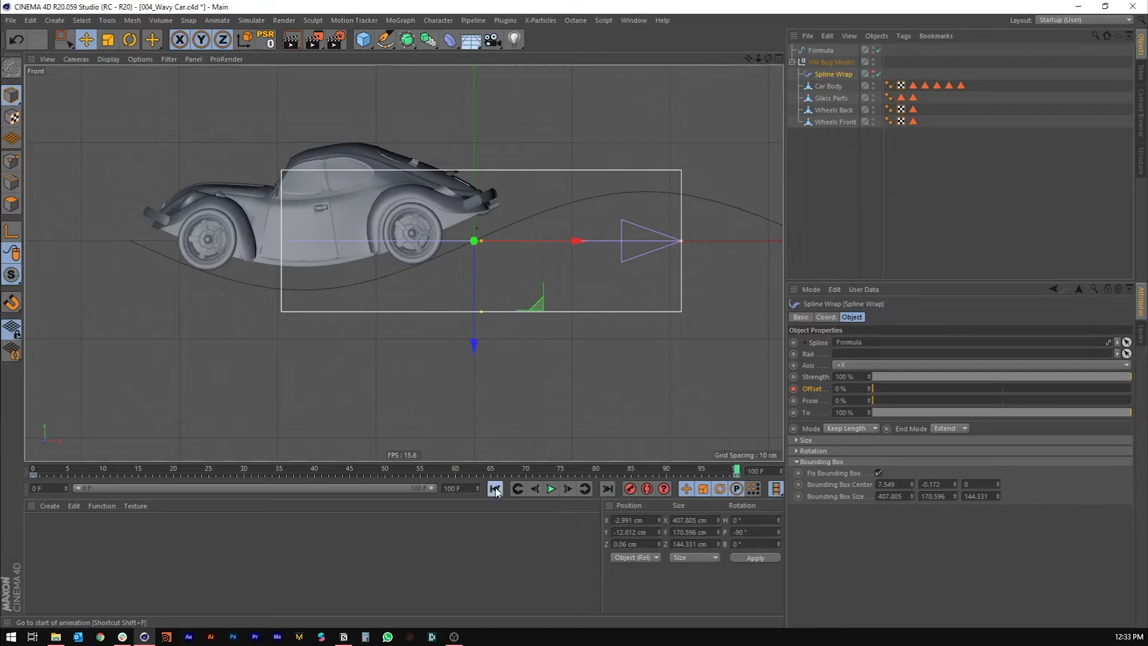
- Set and keyframe the Spline Wrap's Offset at 66.67% on frame 0, and compare the first and last frames
click(843, 389)
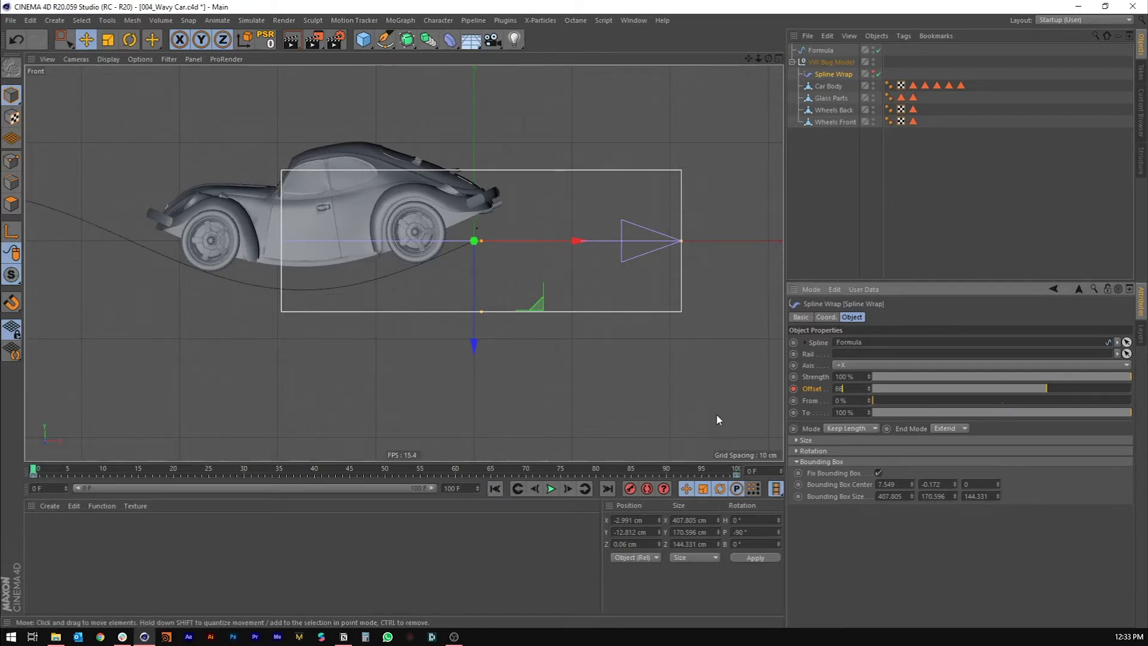
text(66.67)
key(Return)
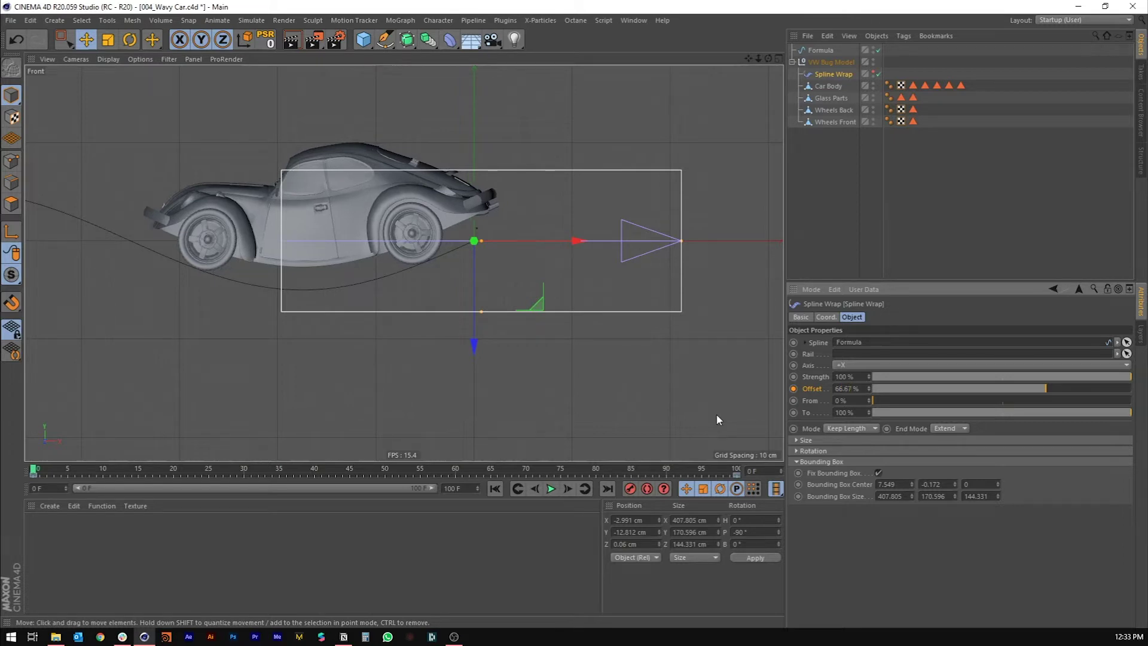
click(609, 488)
click(497, 488)
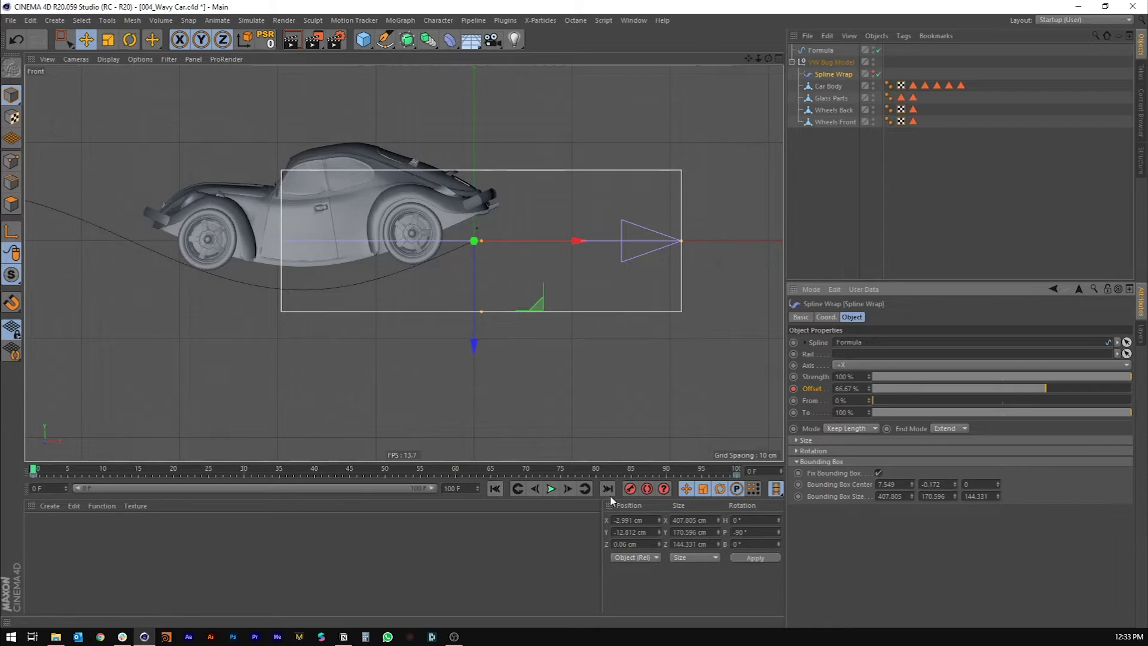
click(608, 488)
click(495, 489)
click(608, 488)
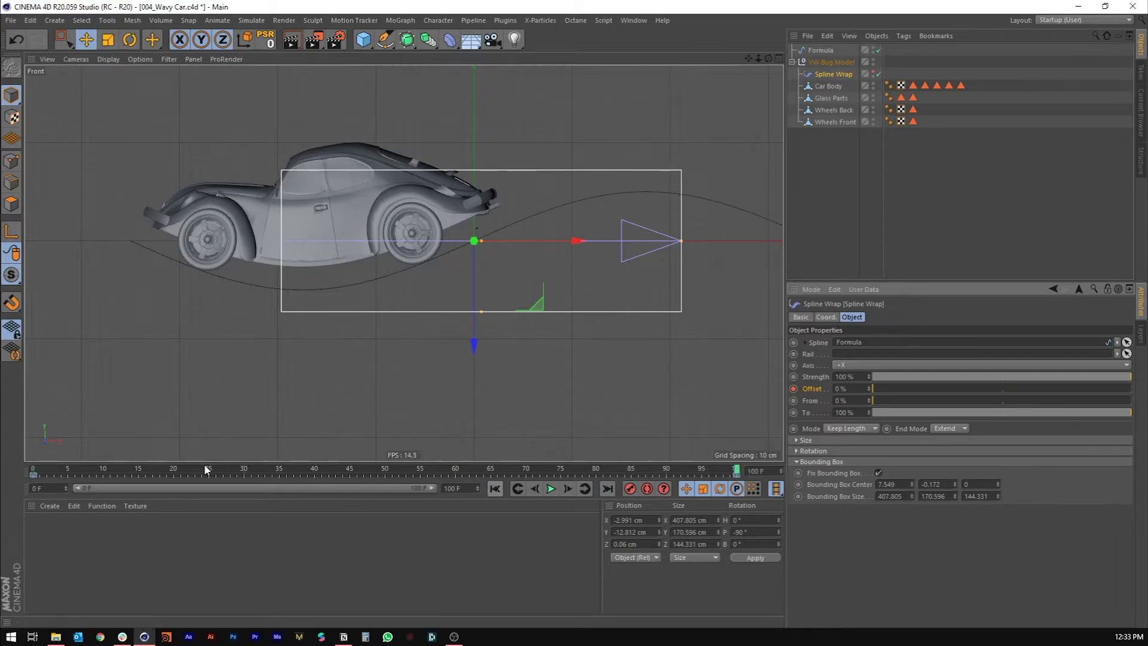
- Make both Offset keyframes of the Spline Wrap linear in the F-Curve timeline
click(635, 20)
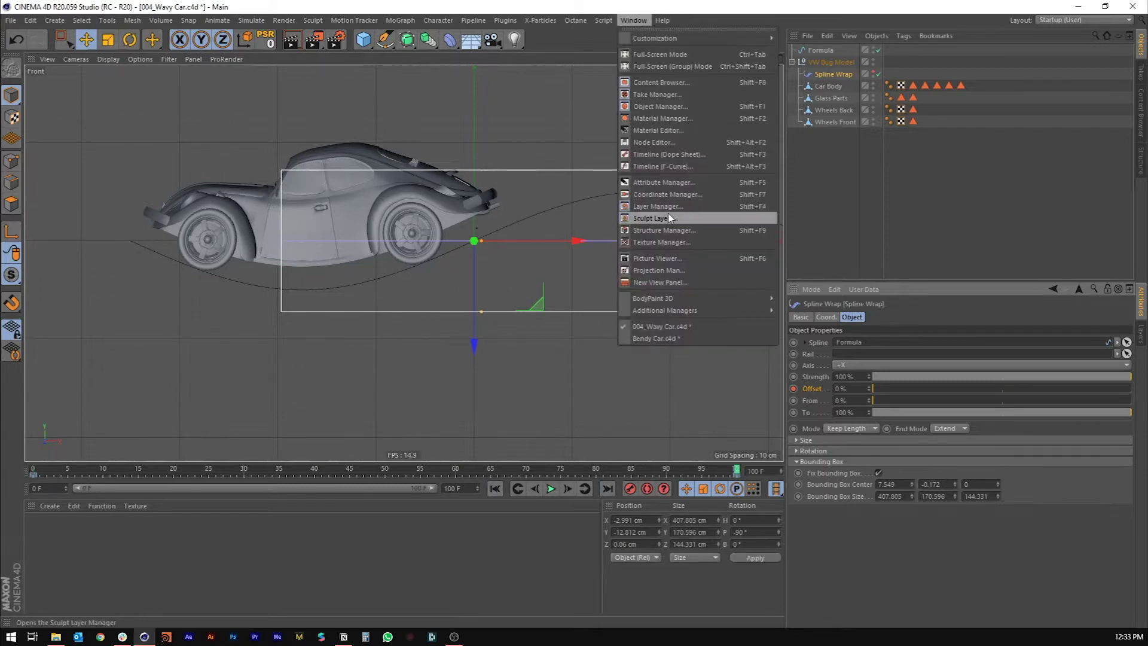
click(664, 166)
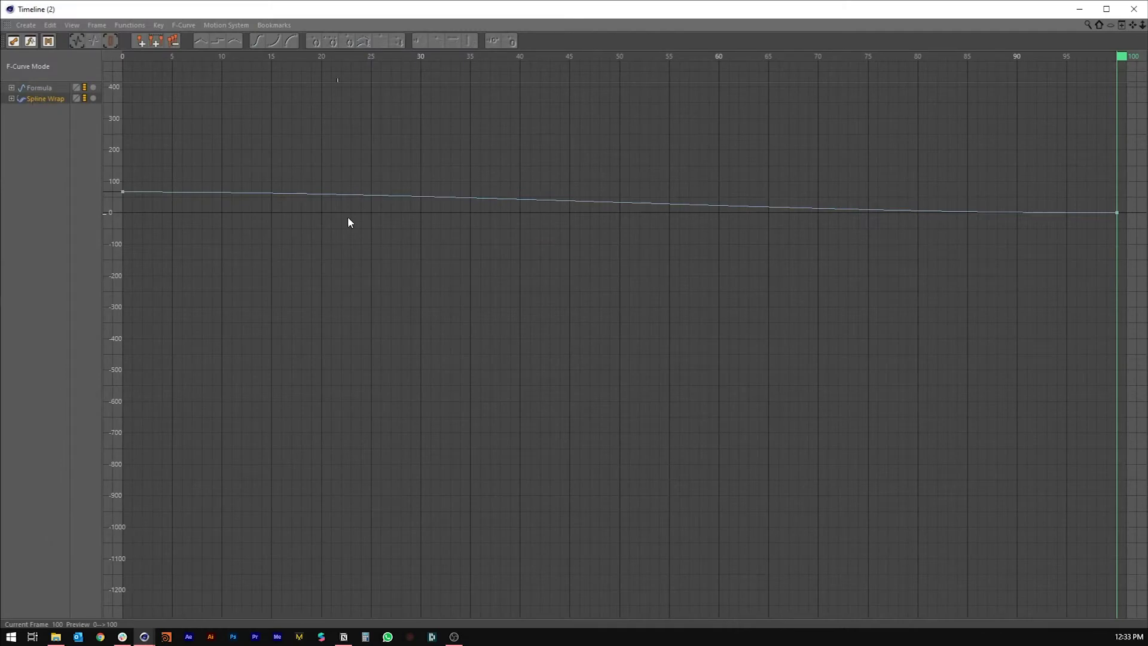
key(h)
key(ctrl+a)
click(201, 42)
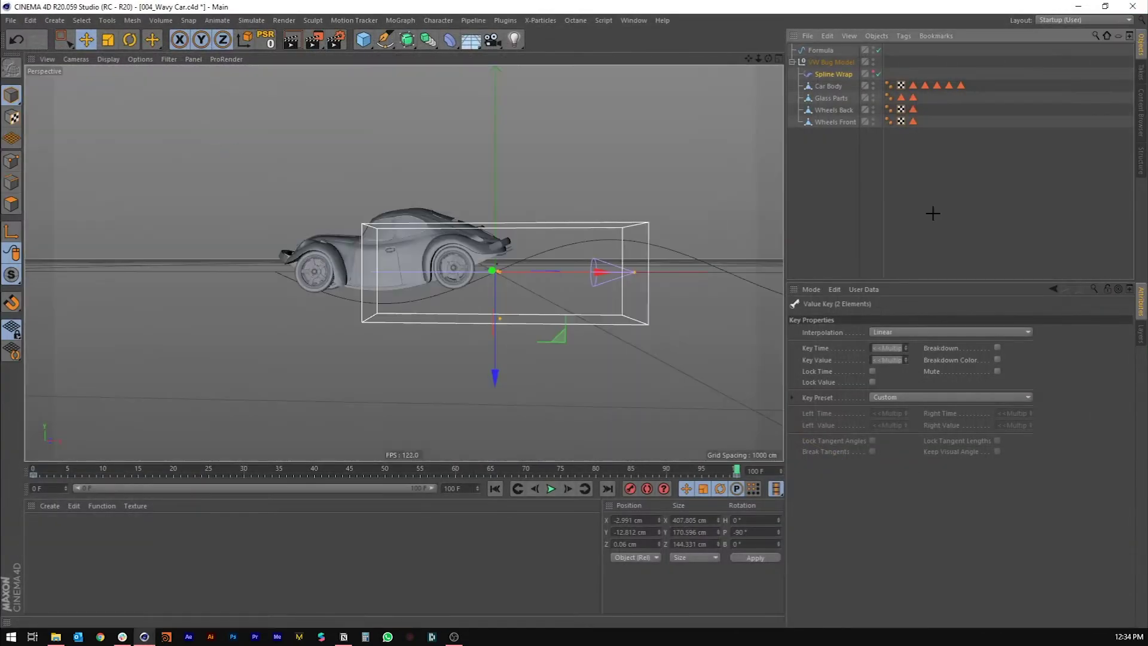
- Play the animation in the perspective view, inspect the car from several angles, and return to frame 0
alt+drag(470, 289, 413, 249)
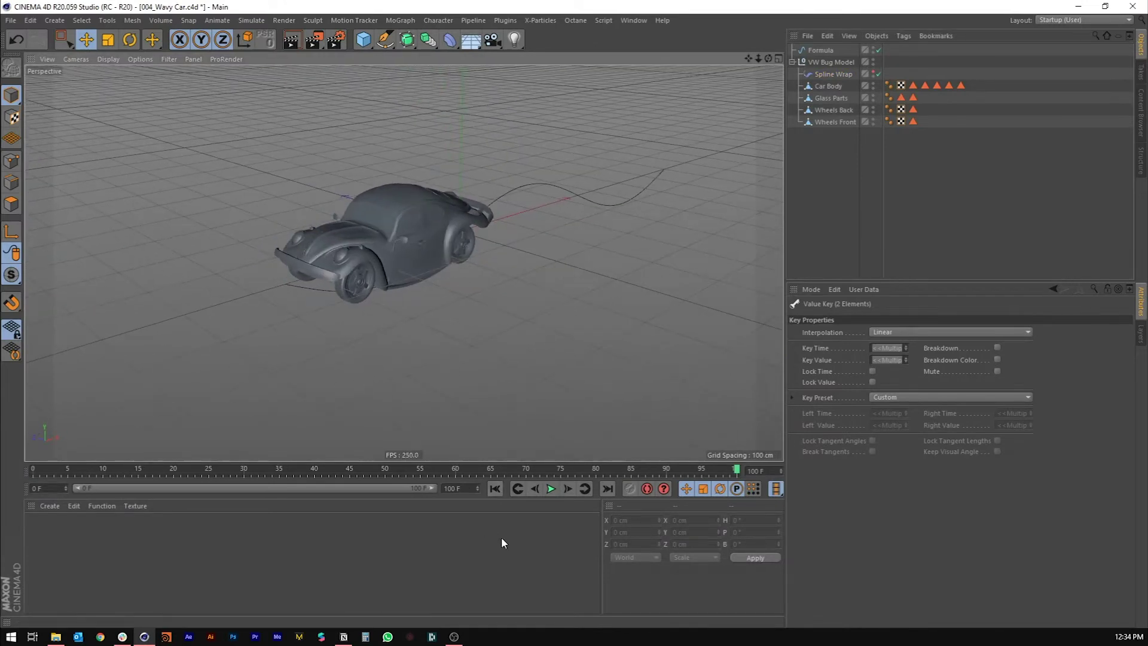
click(551, 491)
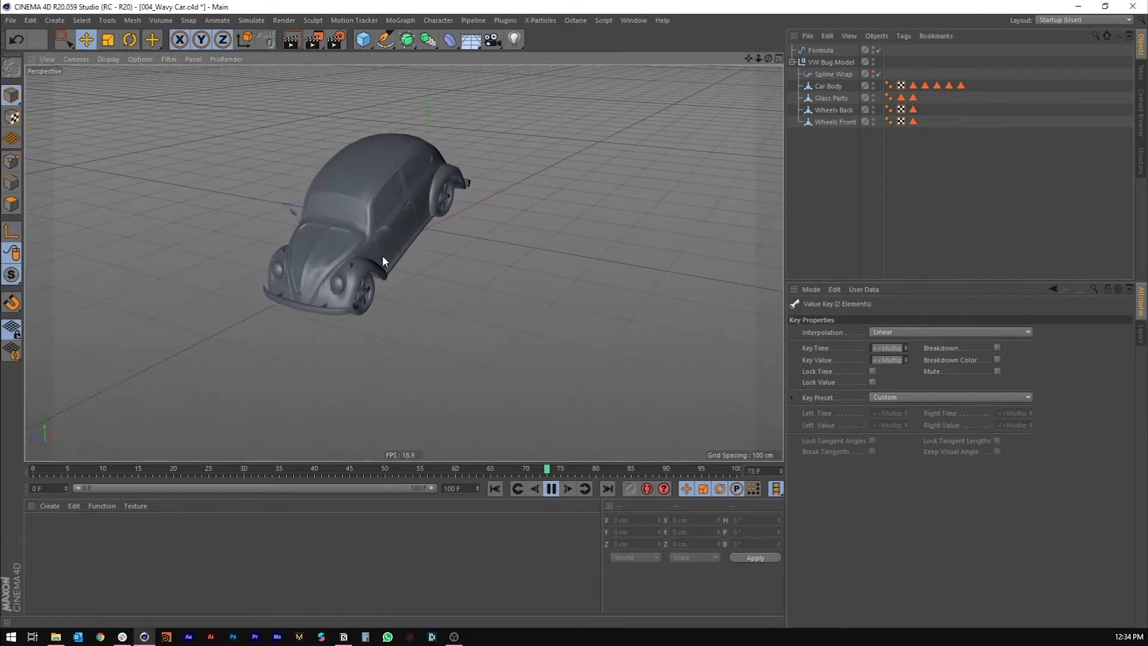
alt+drag(382, 256, 229, 222)
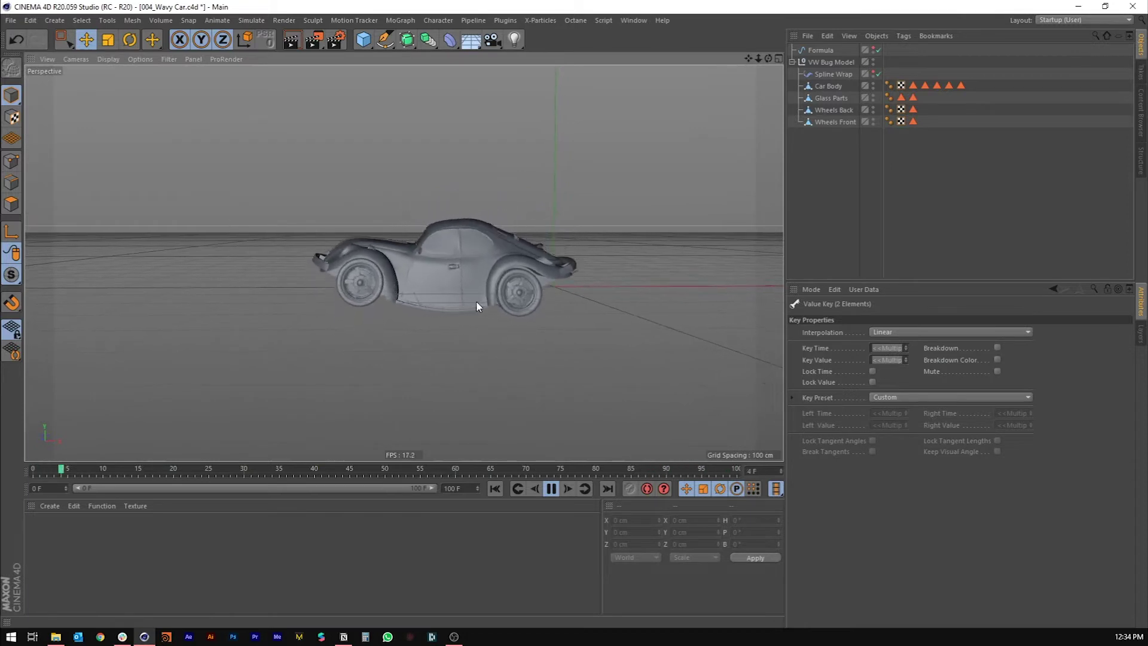
mouse_move(443, 285)
alt+mouse_down()
mouse_move(549, 284)
mouse_move(435, 278)
alt+mouse_up()
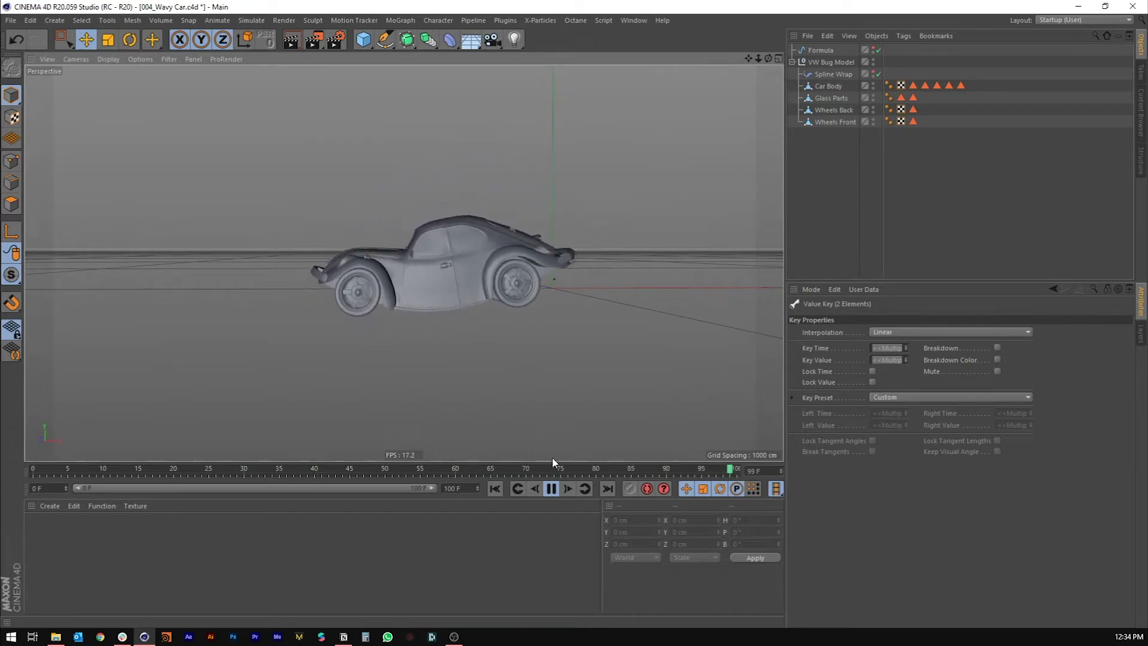
click(551, 489)
click(494, 488)
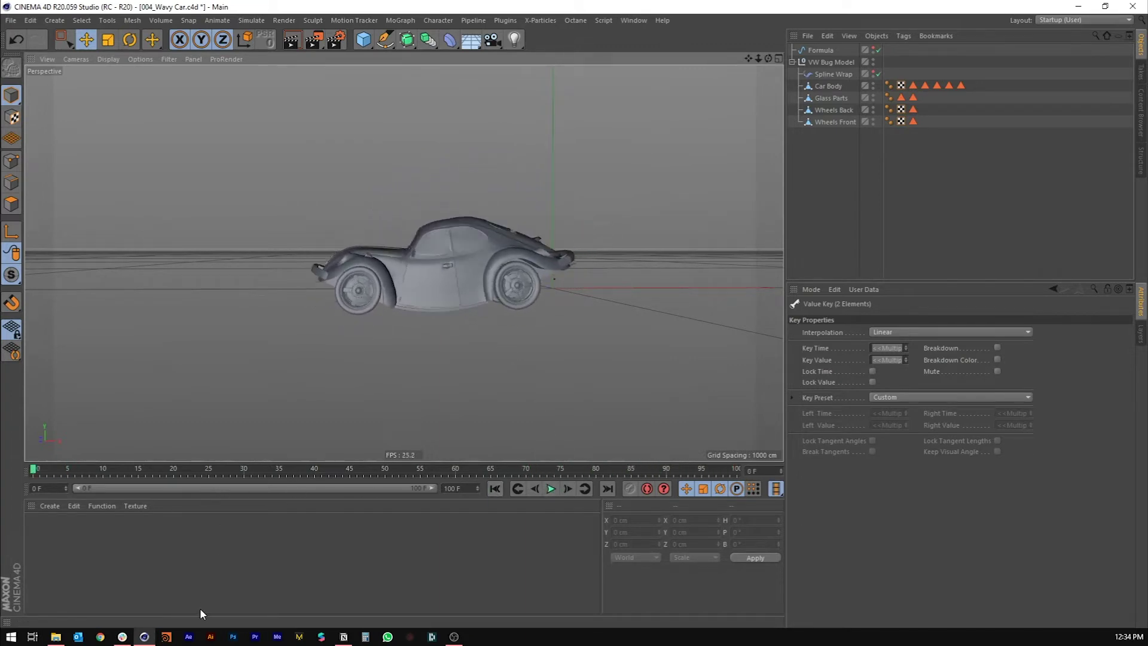
- Select the Wheels Back and Wheels Front objects and disable the Spline Wrap deformer
click(830, 118)
ctrl+click(834, 123)
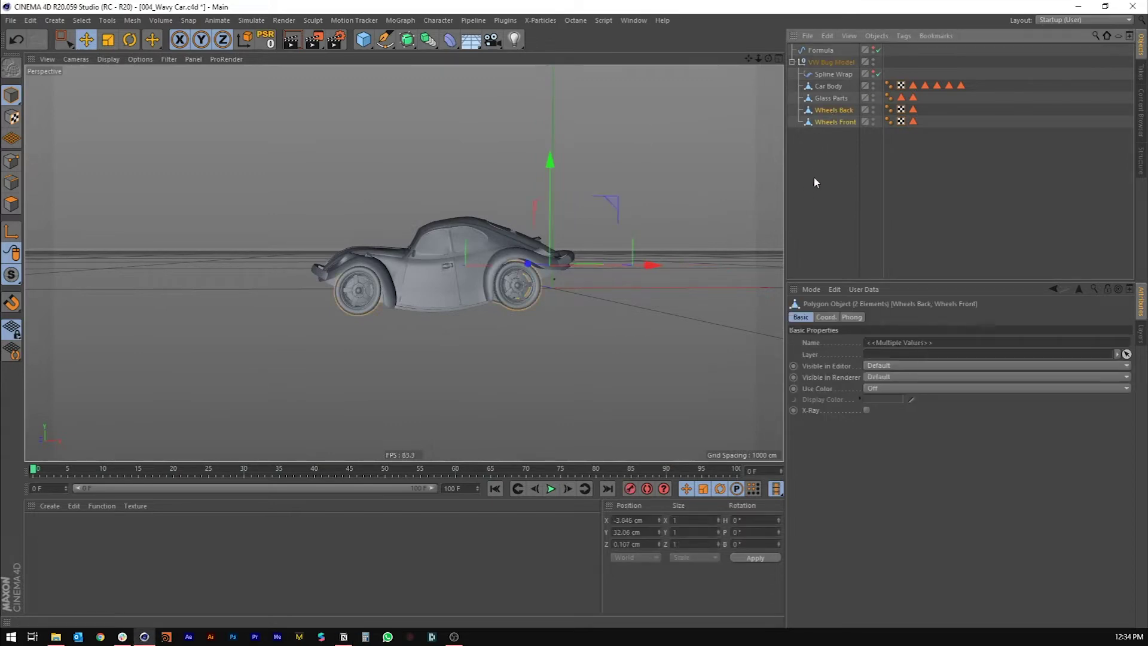
click(878, 74)
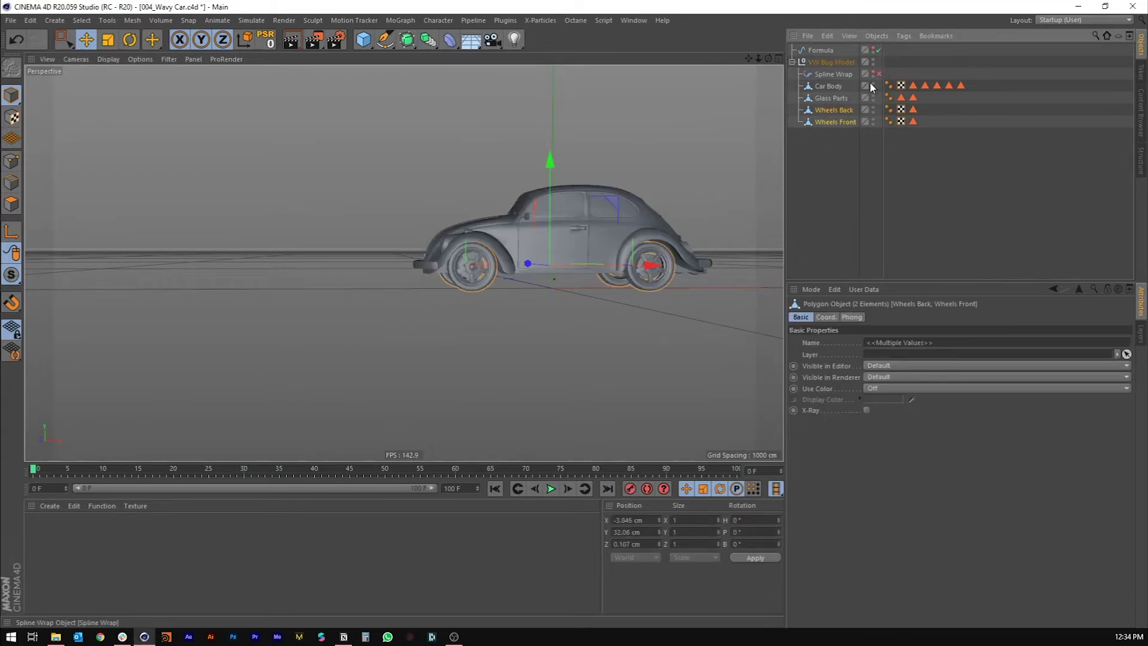
alt+drag(521, 235, 420, 256)
- Test rotating the Wheels Back object alone in the front view and undo the rotation
click(854, 148)
click(824, 109)
middle_click(449, 302)
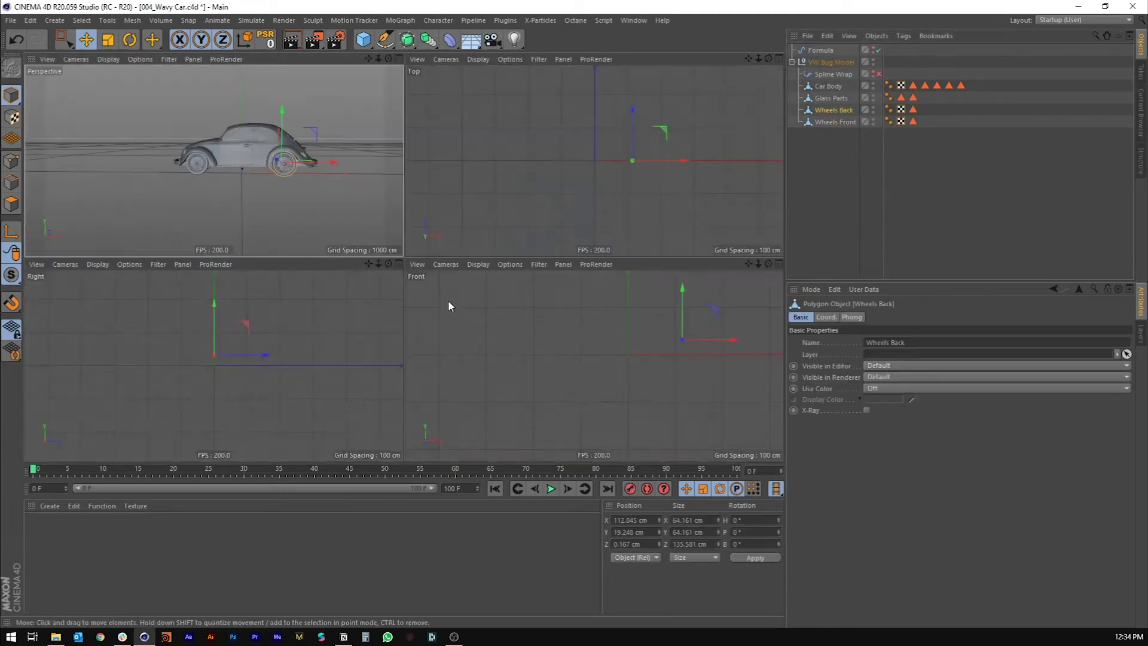
middle_click(535, 322)
alt+middle_drag(566, 246, 435, 264)
scroll(459, 201, up, 5)
key(r)
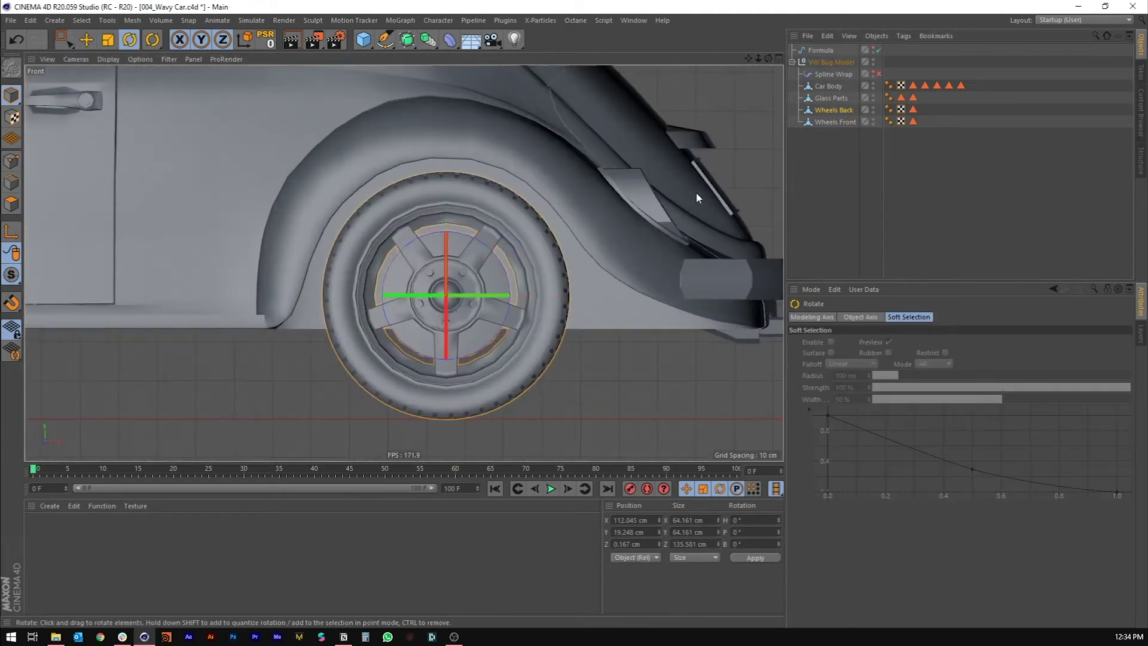
drag(695, 191, 507, 109)
key(ctrl+z)
scroll(412, 117, down, 5)
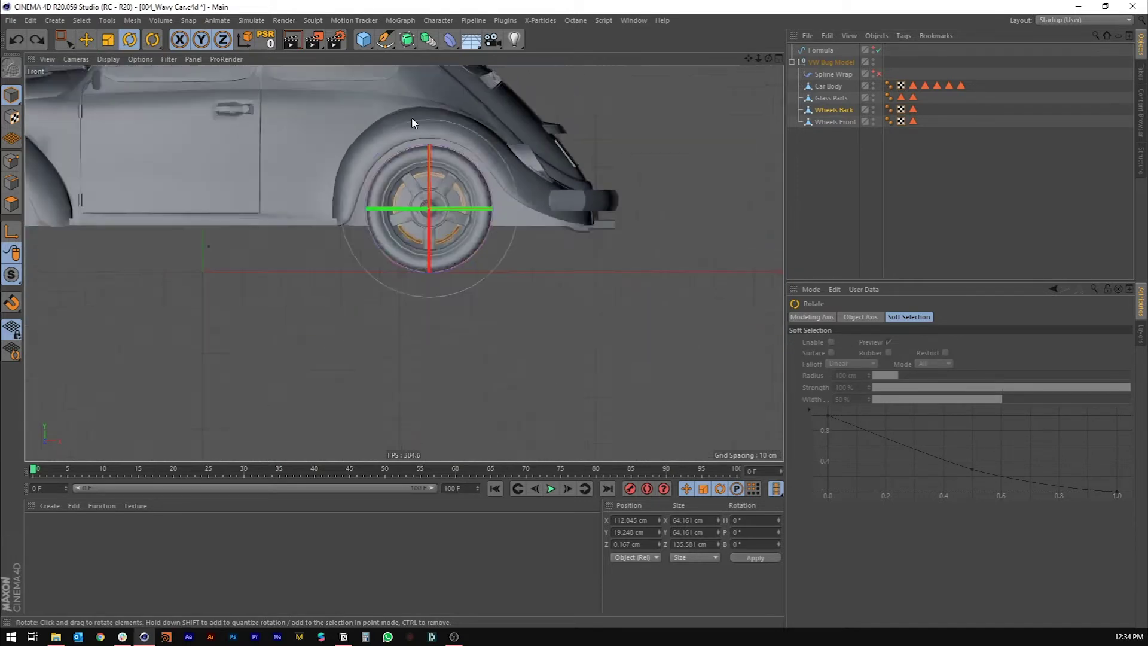
- Select Wheels Back and Wheels Front together, test their rotation axes, and keyframe R.B at 0° on frame 0
ctrl+click(835, 121)
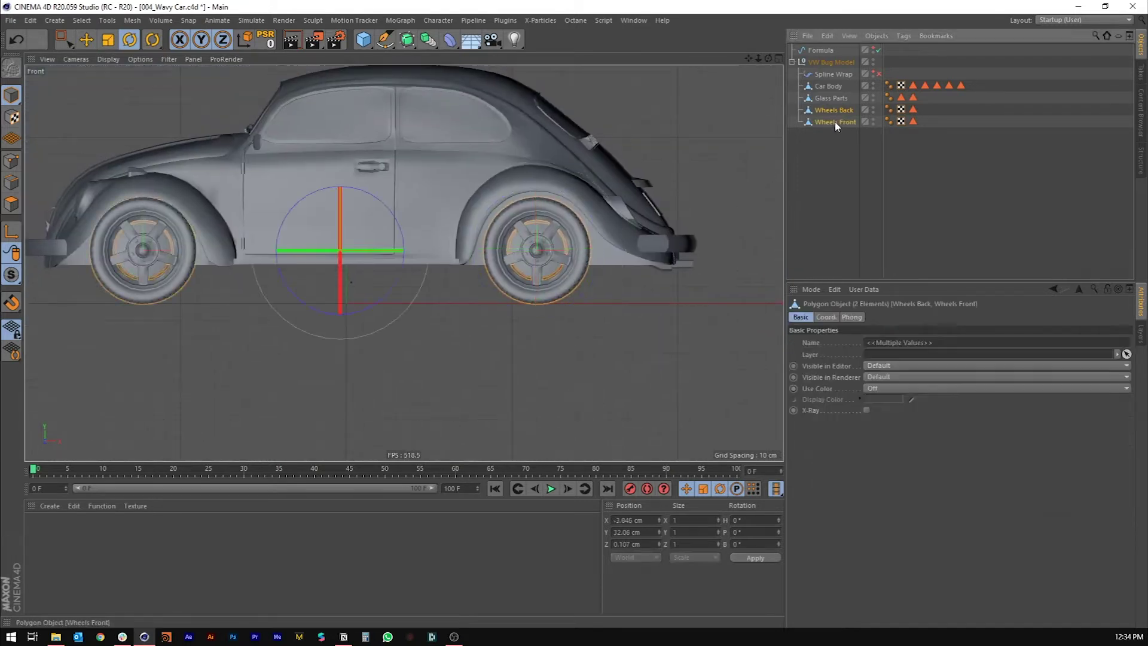
click(826, 317)
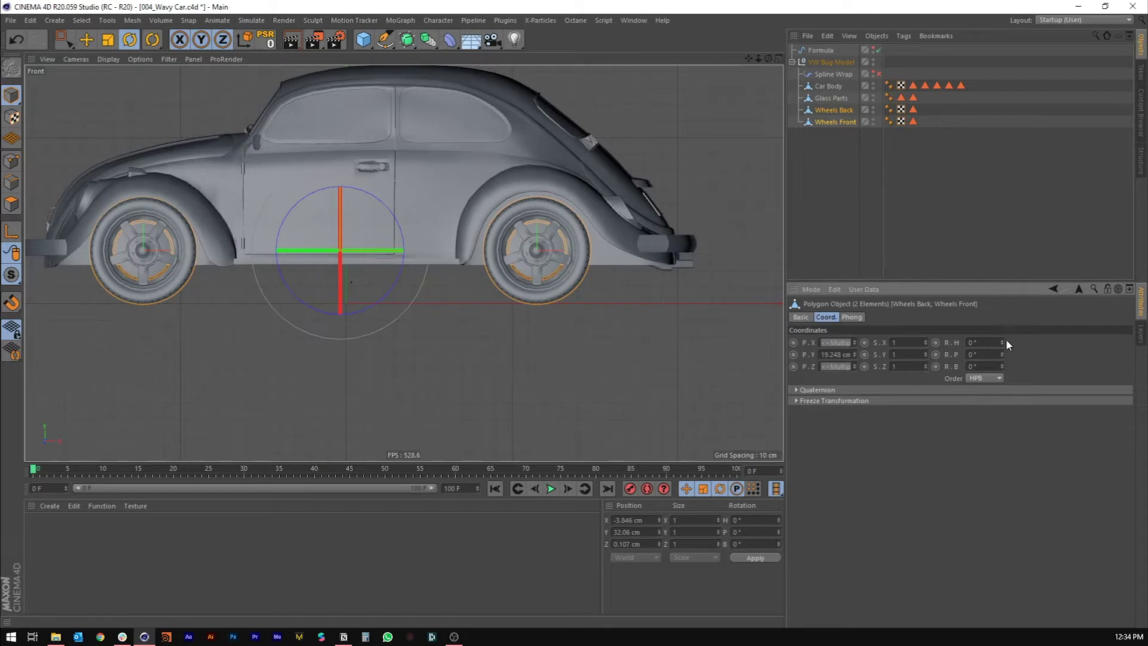
drag(1003, 343, 1003, 318)
key(ctrl+z)
mouse_move(1002, 366)
mouse_down()
mouse_move(1002, 352)
mouse_move(1003, 366)
mouse_up()
key(ctrl+z)
click(936, 366)
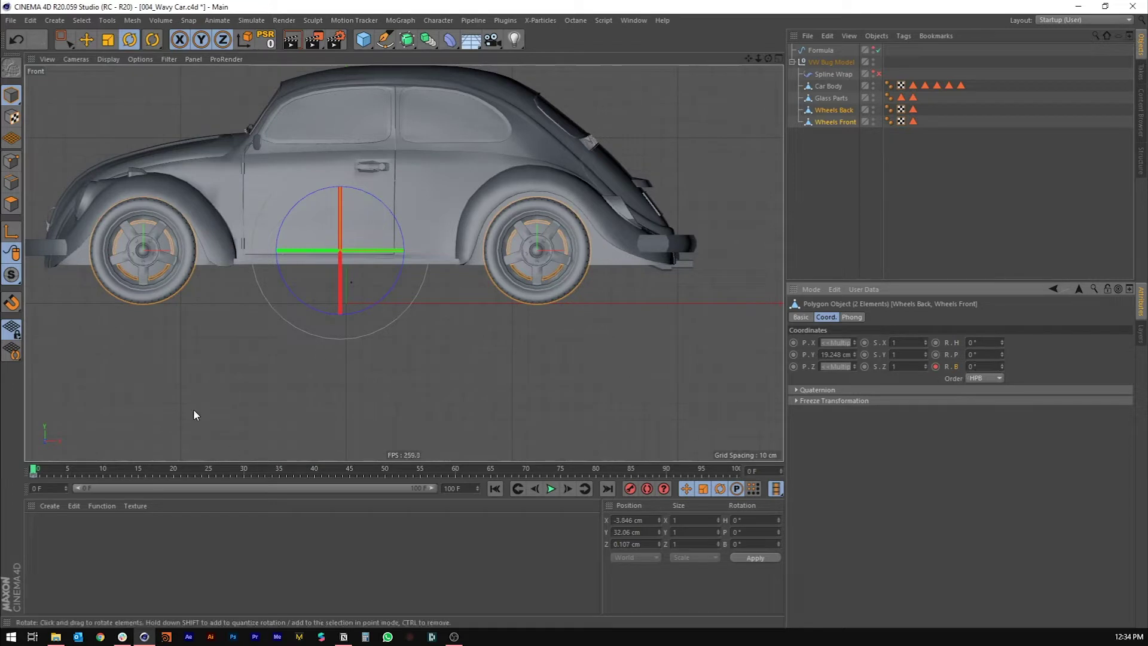
- Set the R.B rotation of both wheel objects to -720° at frame 100, keyframe it, and deselect the wheels
click(736, 471)
drag(1001, 367, 1001, 442)
text(-720)
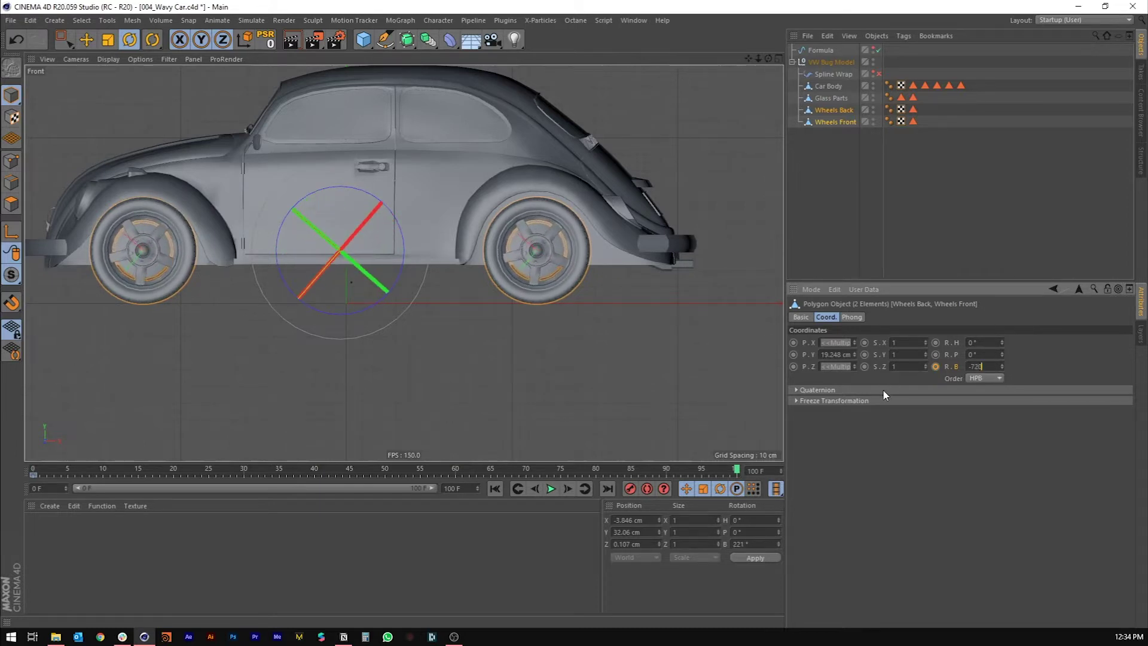
key(Return)
click(936, 366)
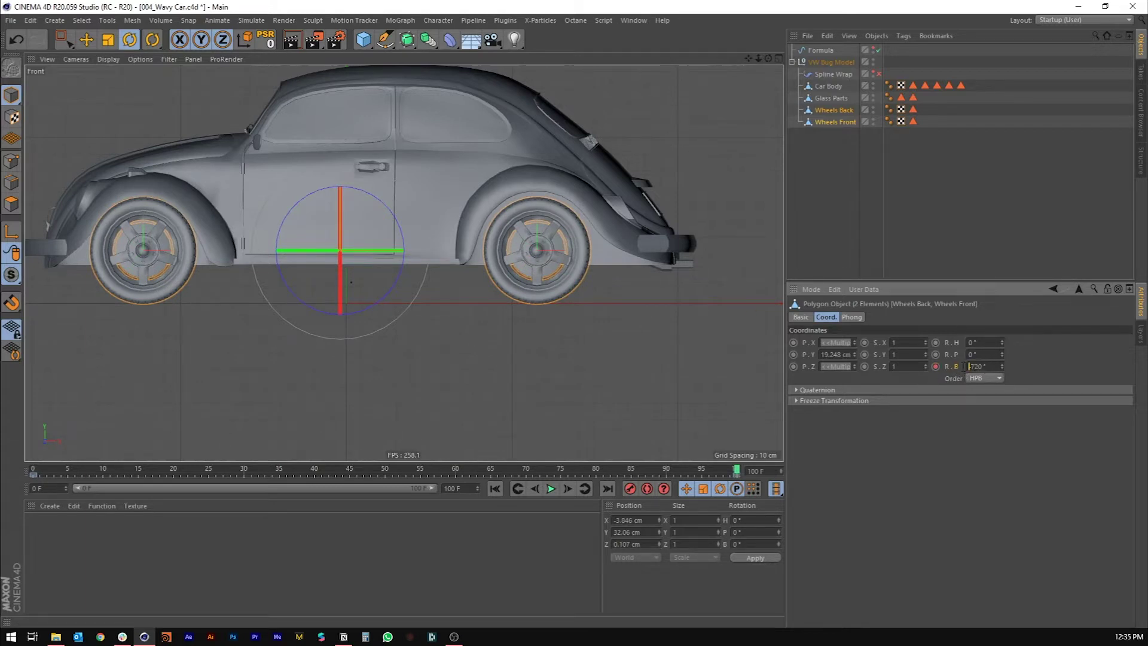
click(954, 243)
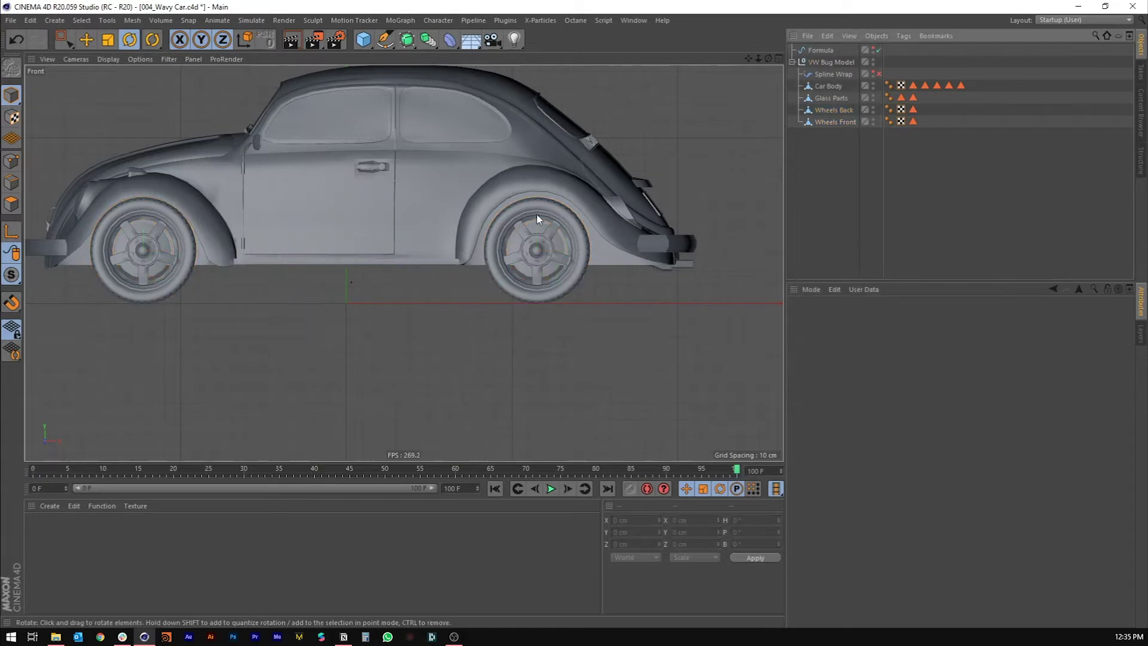
- Return to frame 0 and make the rotation keyframes of Wheels Back and Wheels Front linear in the F-Curve timeline
click(495, 488)
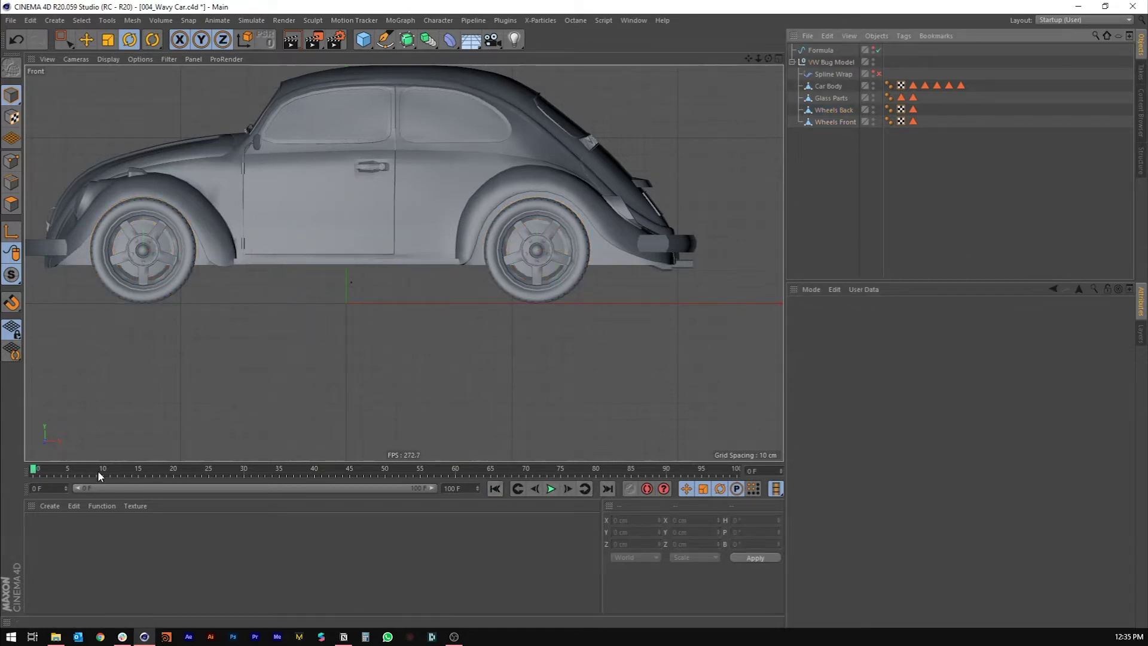
mouse_move(82, 470)
mouse_down()
mouse_move(923, 477)
mouse_move(392, 469)
mouse_move(92, 403)
mouse_up()
click(635, 20)
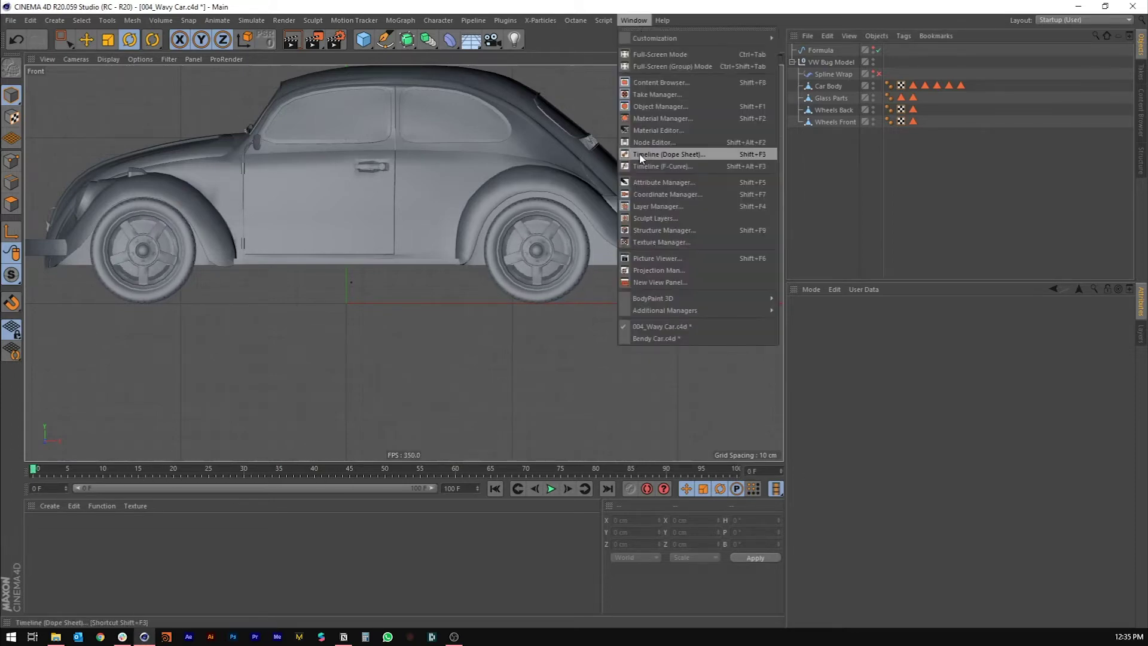
click(665, 162)
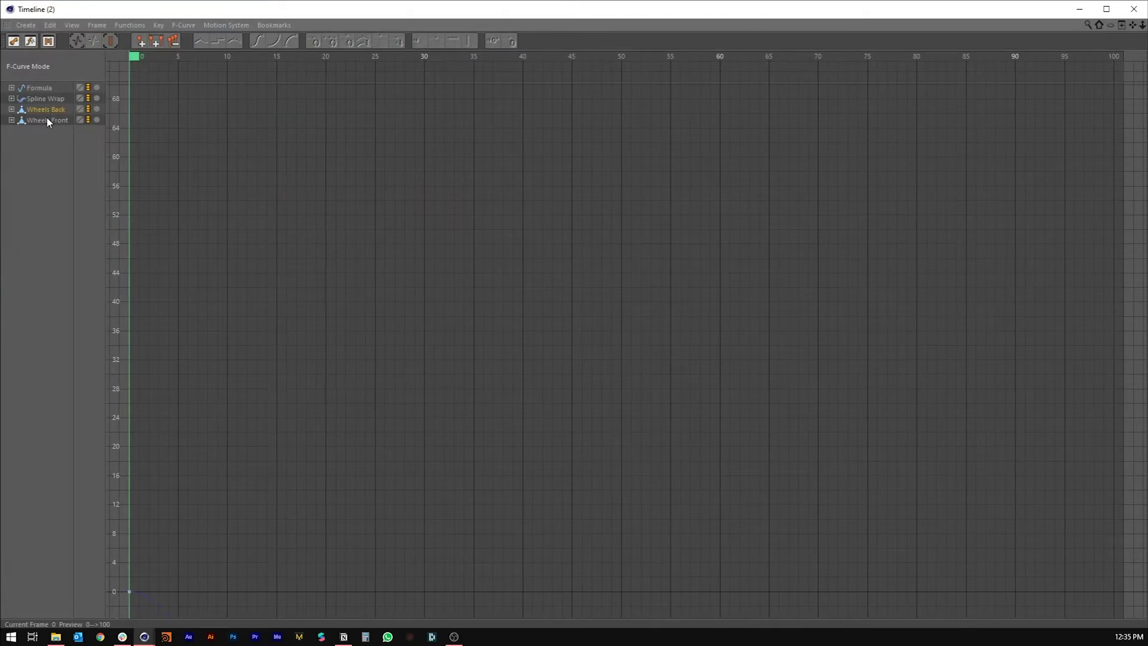
shift+click(47, 120)
key(ctrl+a)
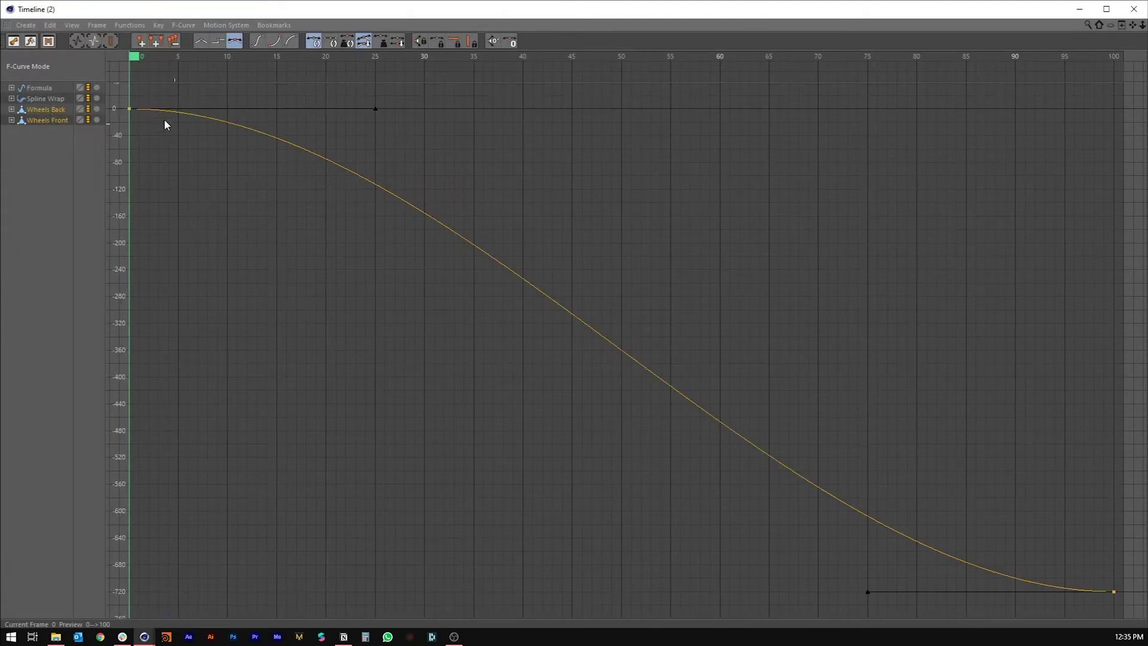
click(201, 41)
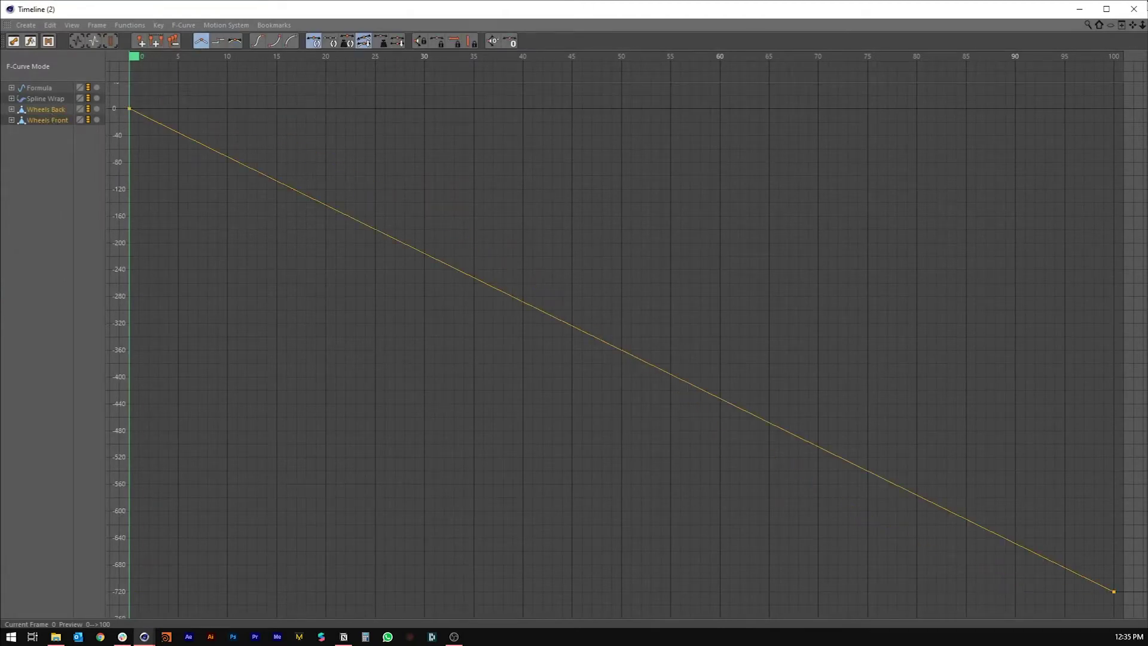
click(1142, 7)
- Re-enable the Spline Wrap deformer in the perspective view and collapse the VW Bug Model hierarchy
scroll(220, 214, down, 5)
alt+drag(300, 213, 490, 260)
click(878, 73)
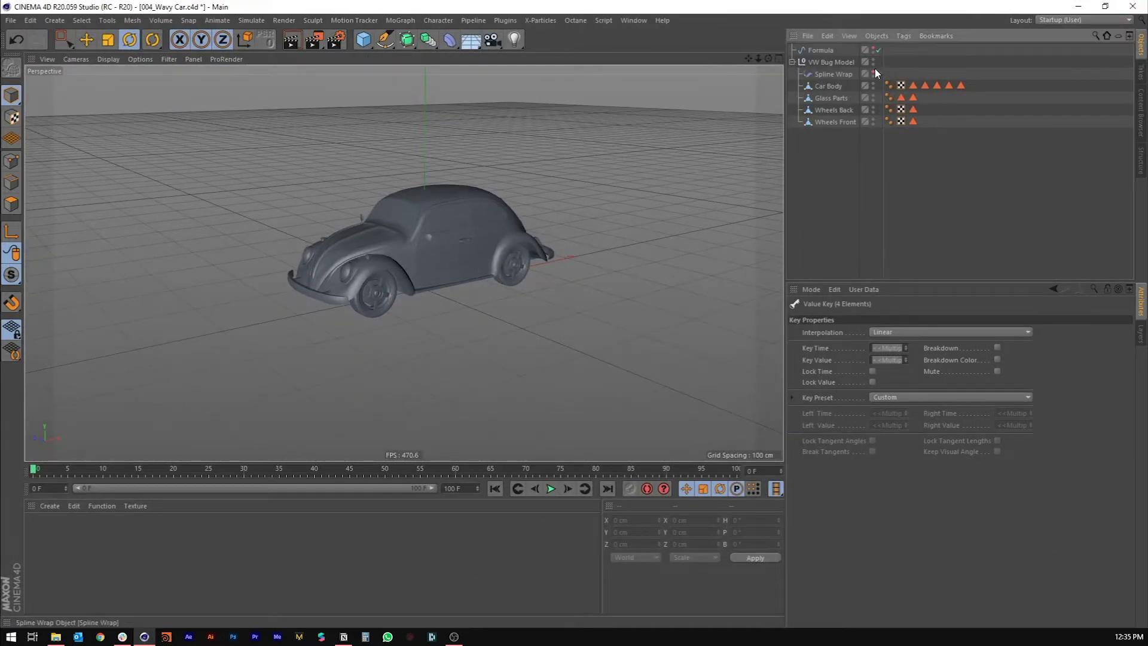
click(792, 61)
- Play the animation in perspective to check the bending car with rotating wheels, and return to frame 0
alt+middle_drag(300, 330, 360, 304)
alt+drag(360, 299, 390, 304)
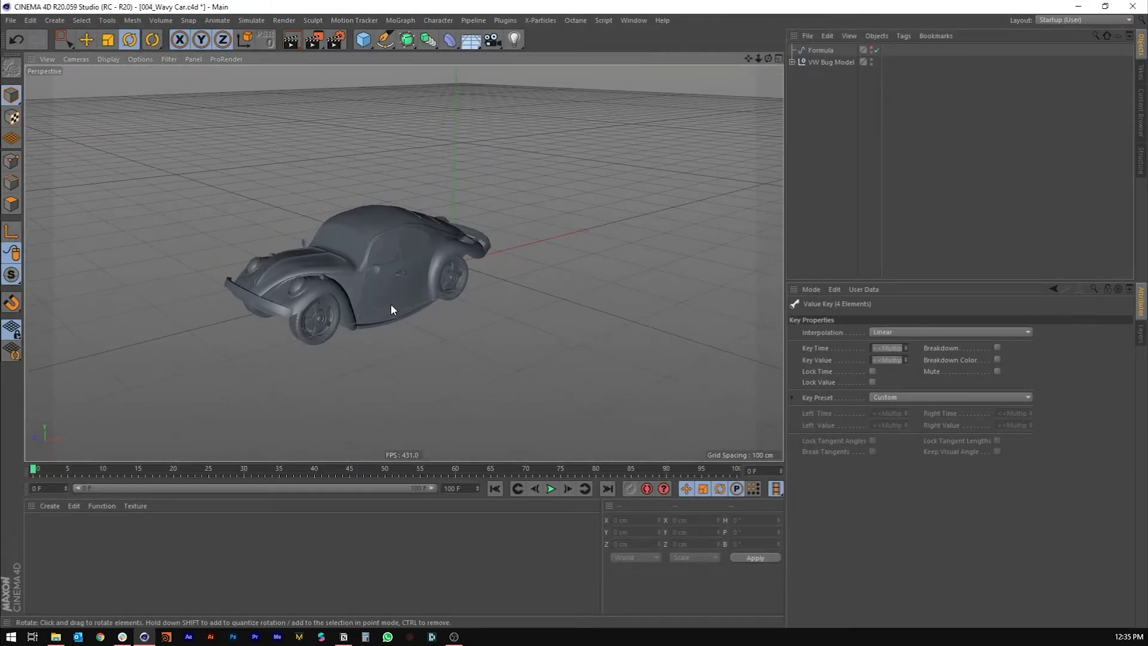
key(F8)
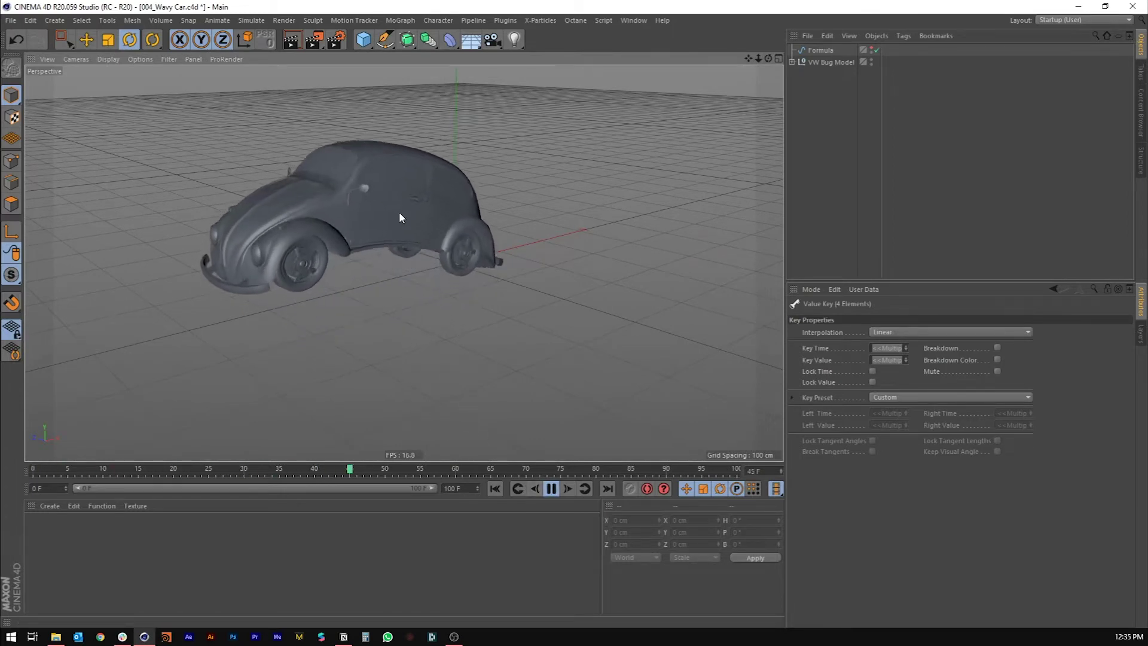
alt+drag(399, 212, 335, 232)
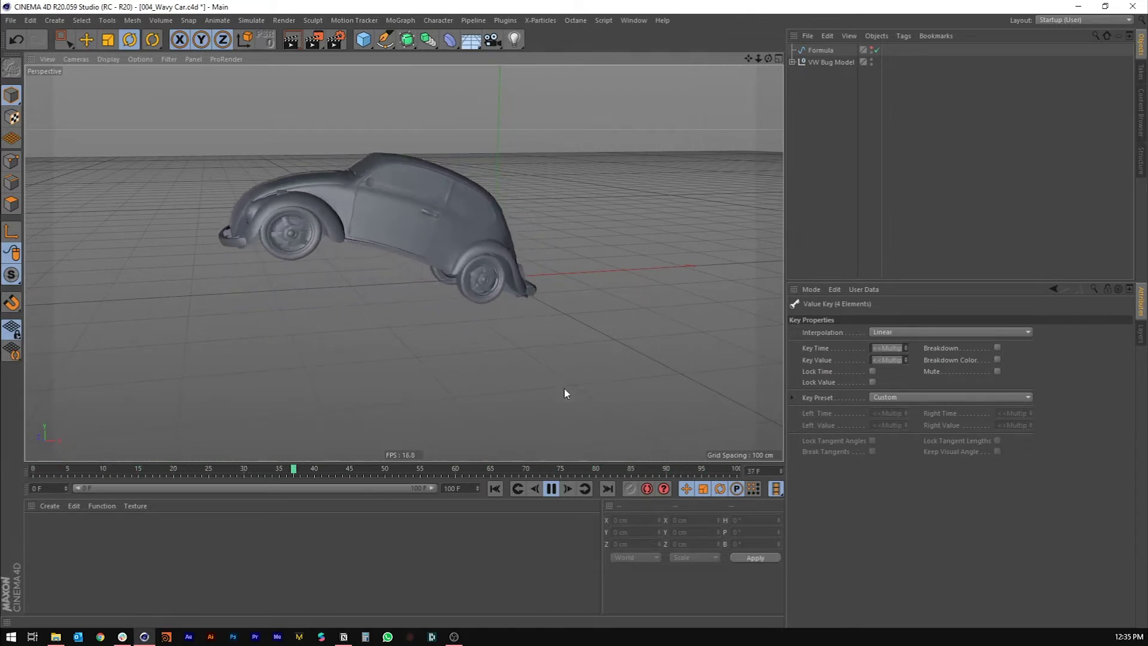
click(552, 489)
click(495, 489)
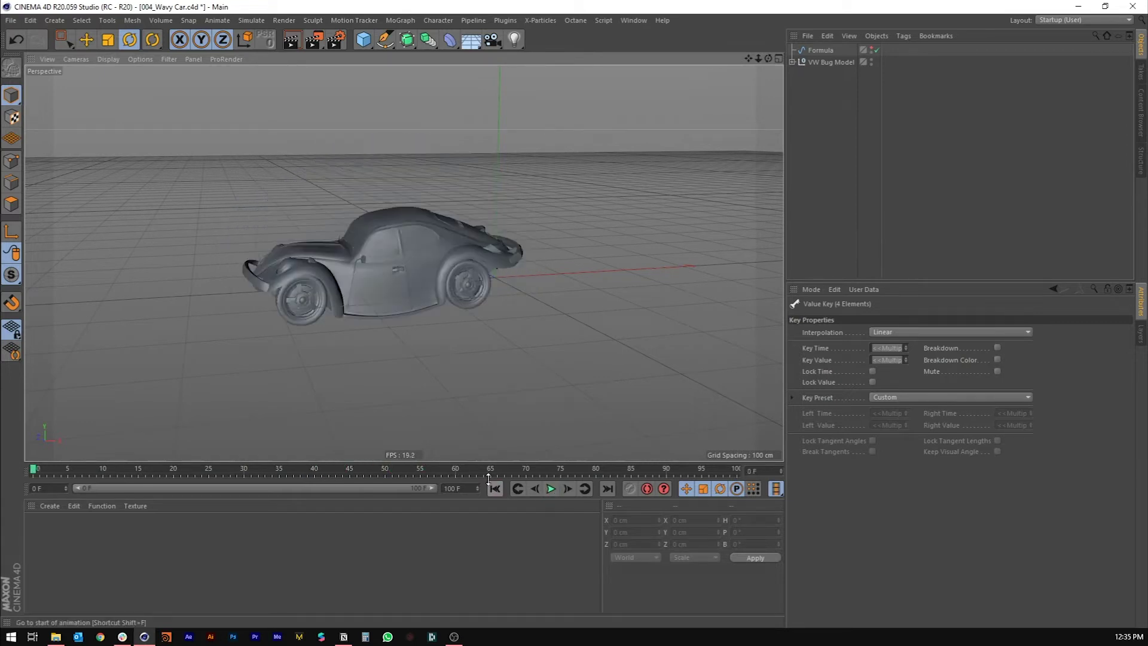
- Rename the Formula spline as "Car Deformation Spline"
click(819, 51)
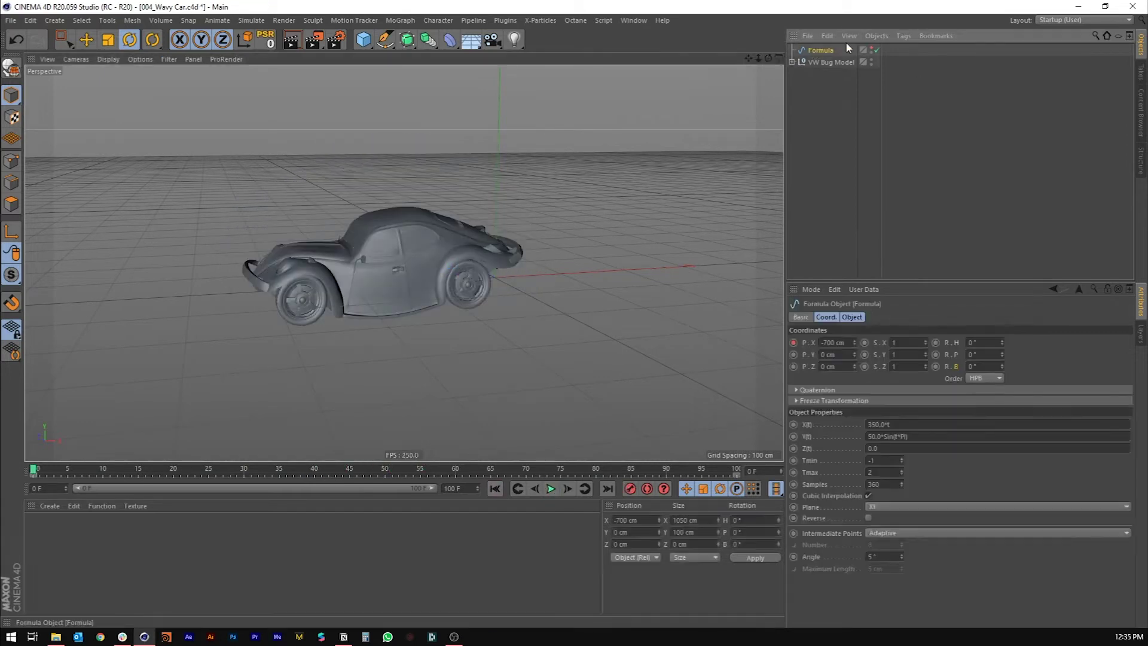
double_click(820, 51)
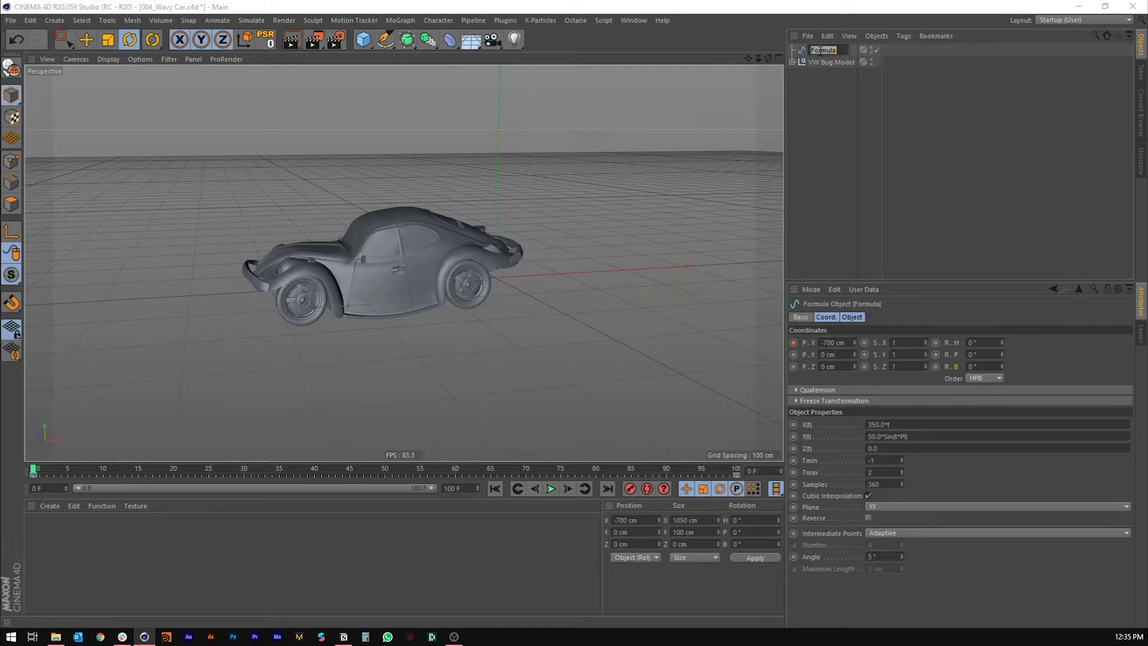
text(Car Deformation Spline)
key(Return)
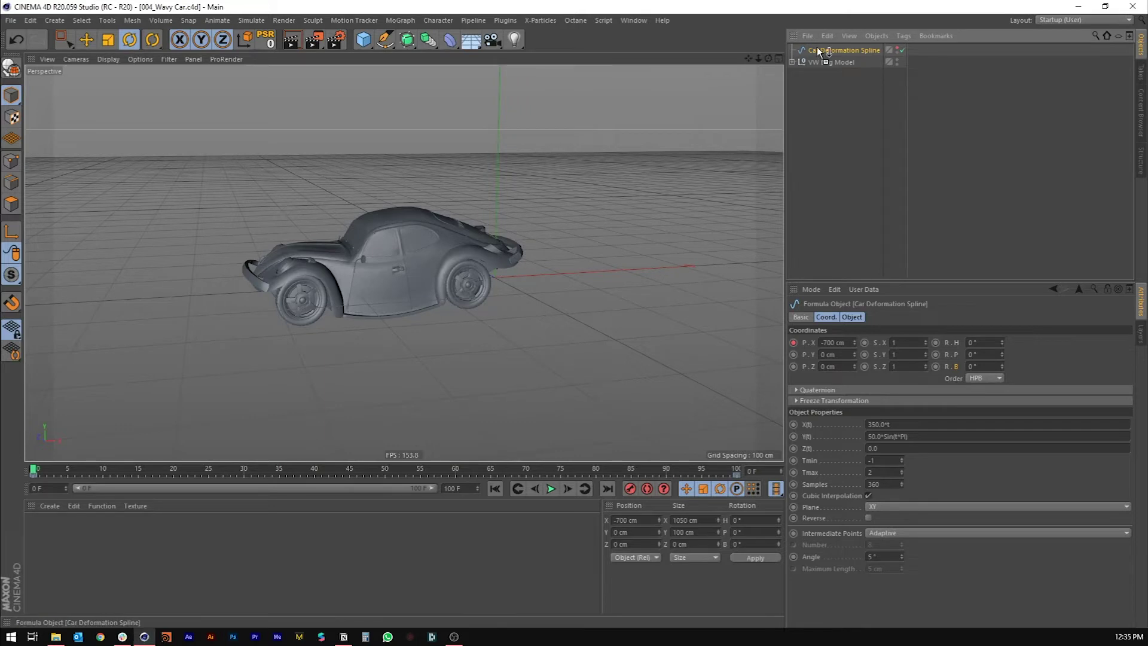
- Duplicate the Car Deformation Spline and make the copy visible in the viewport
key(ctrl+c)
key(ctrl+v)
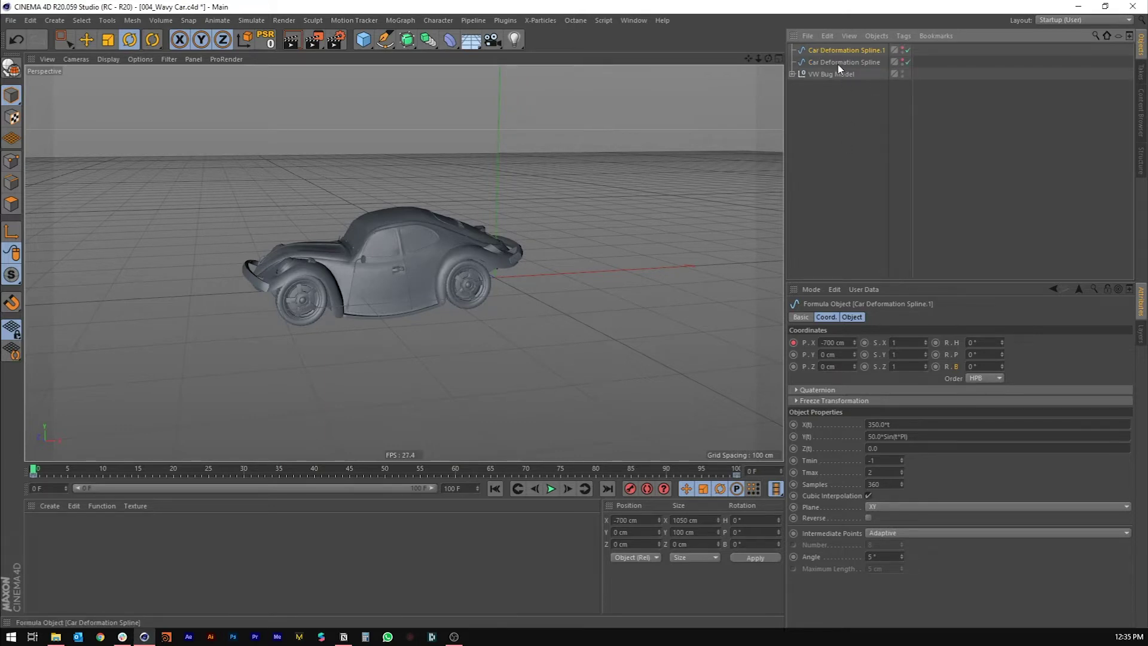
click(839, 64)
click(856, 49)
click(902, 49)
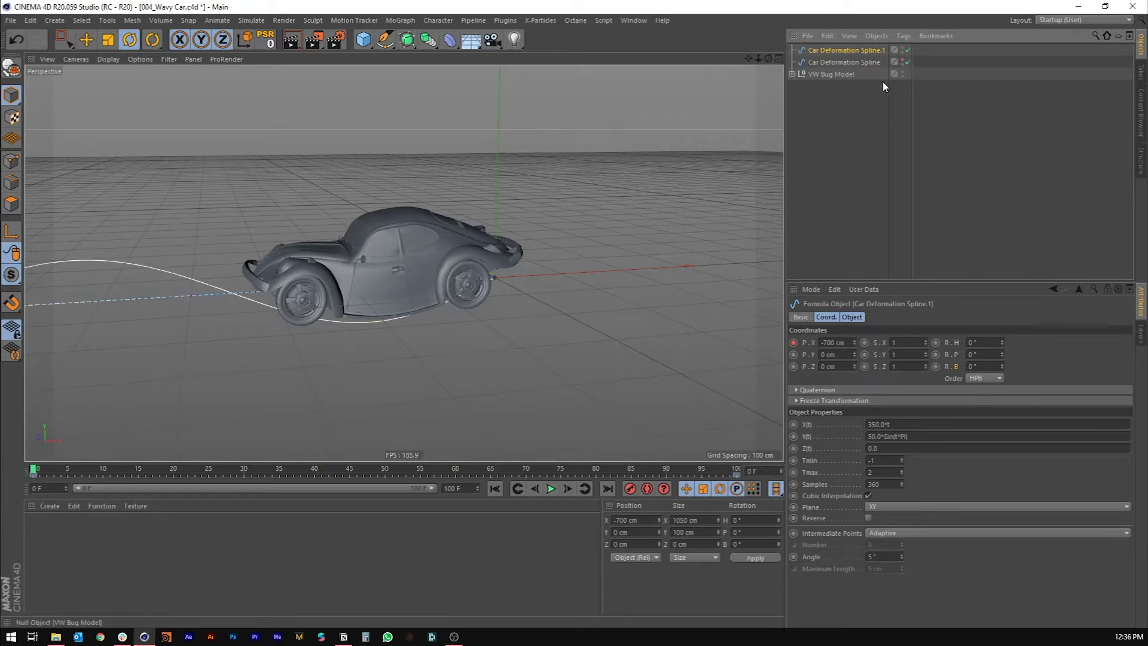
alt+drag(396, 264, 453, 310)
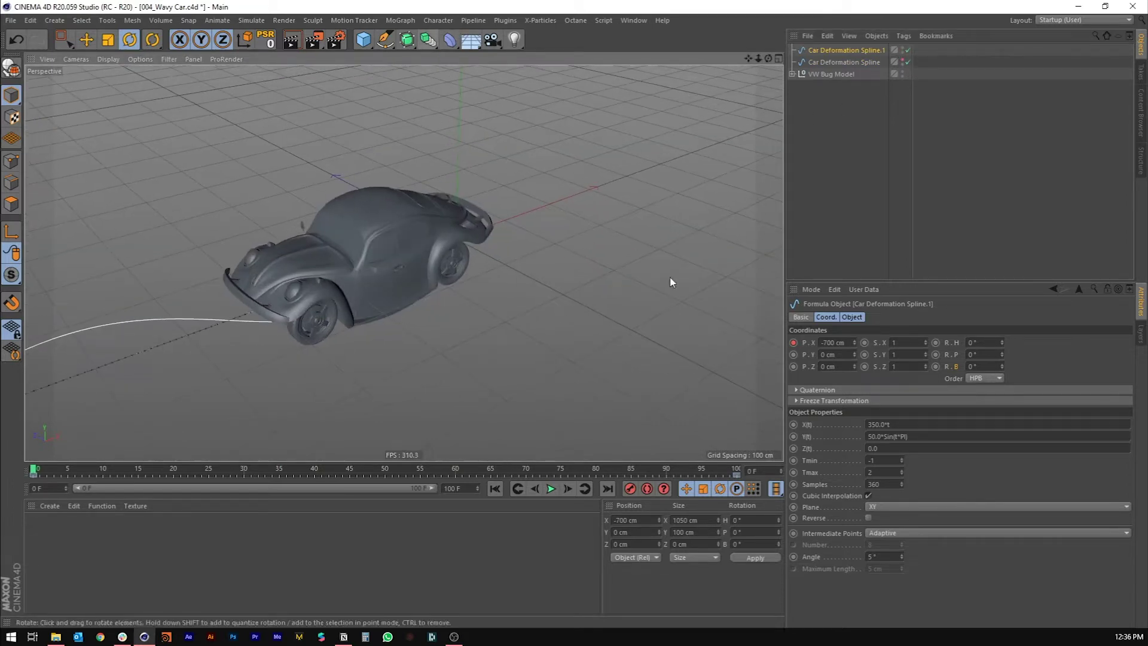
alt+drag(393, 244, 336, 256)
click(852, 231)
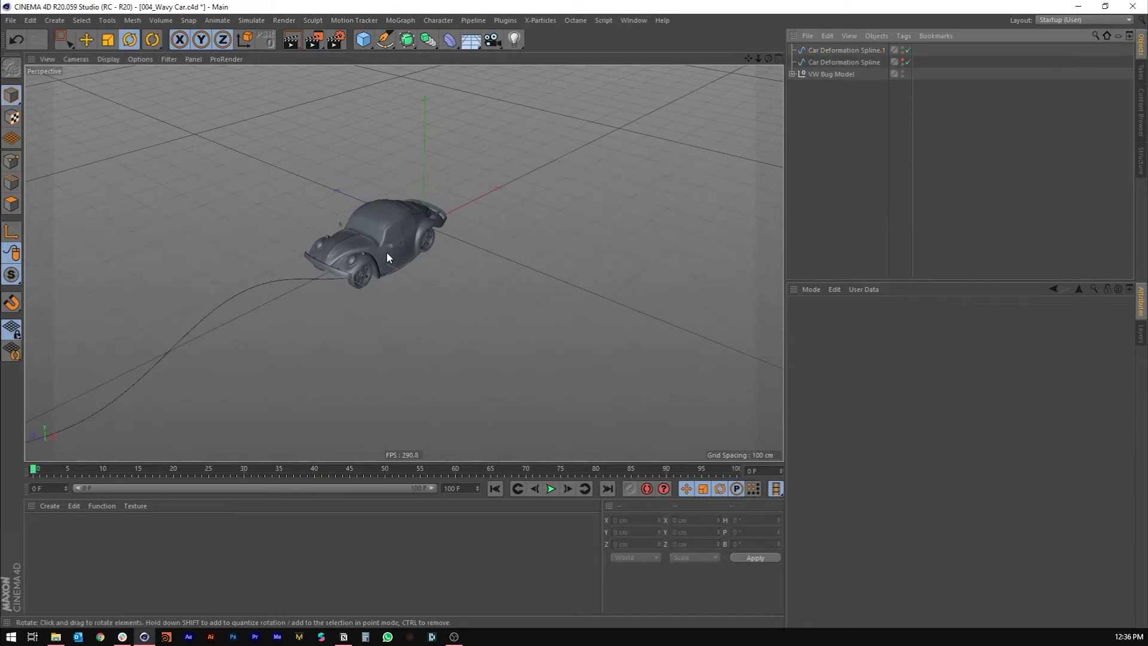
- Rename the duplicated spline as "Road Spline"
click(865, 51)
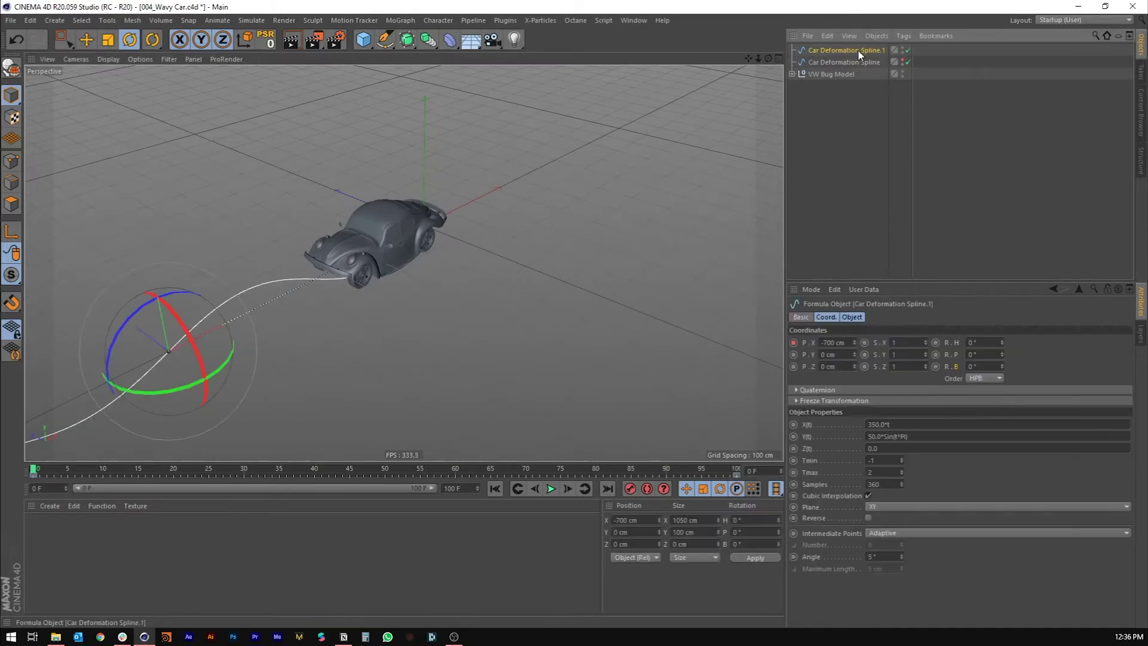
double_click(859, 51)
text(F)
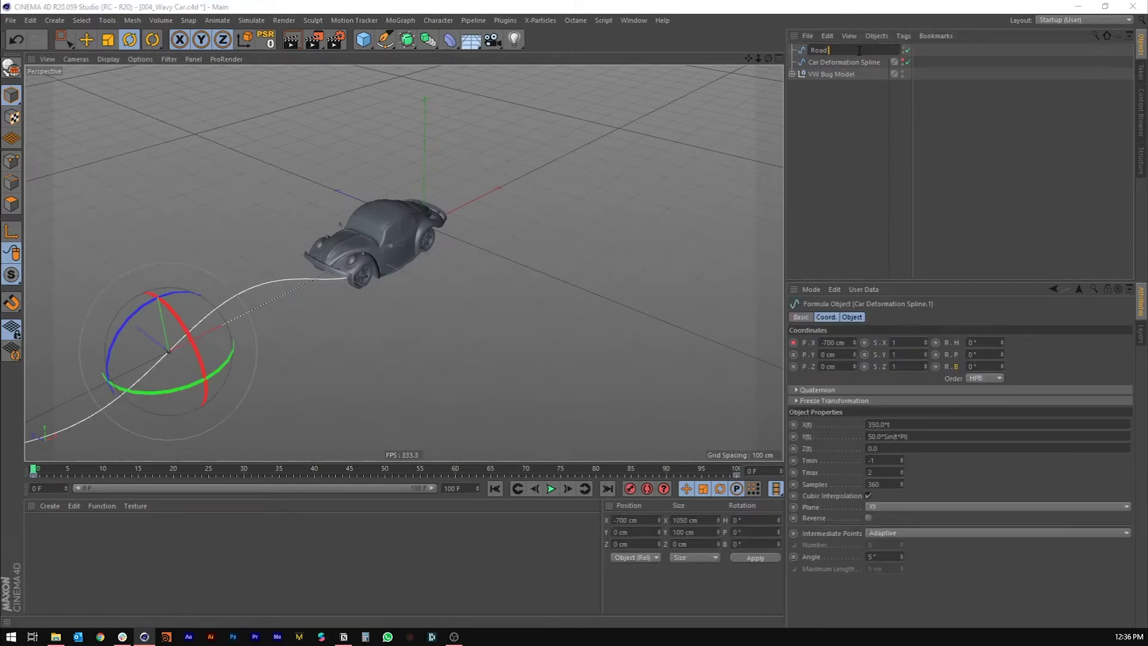
text(oad Spline)
key(Return)
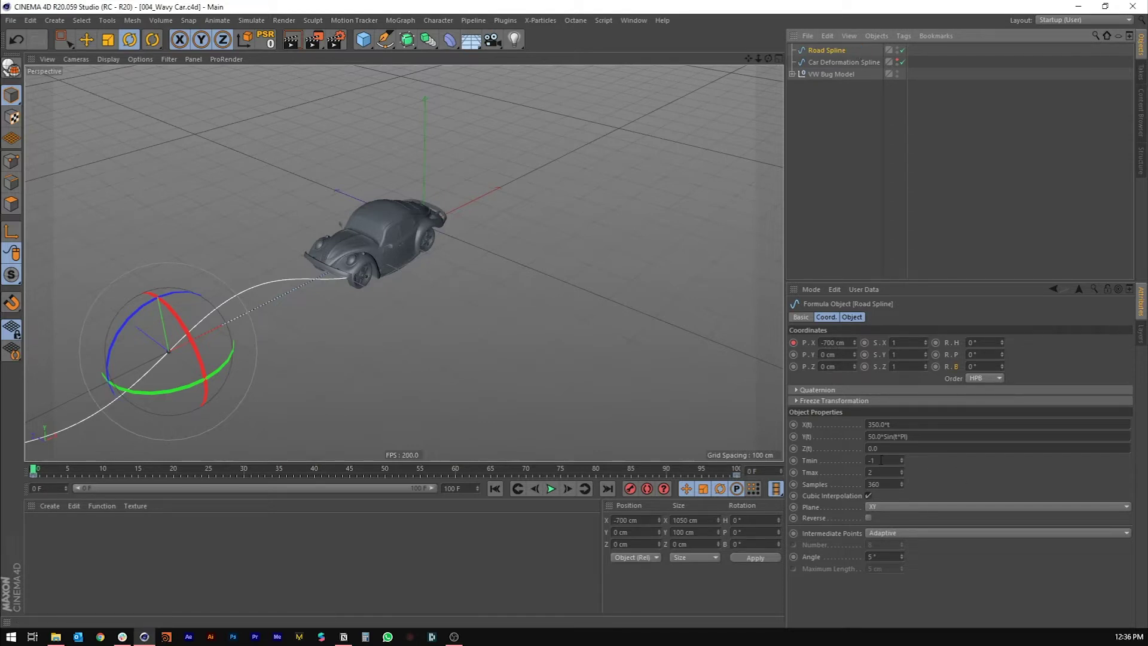
- Lengthen the Road Spline in both directions by setting Tmin to -2 and Tmax to 7
scroll(880, 460, down, 1)
scroll(879, 471, up, 2)
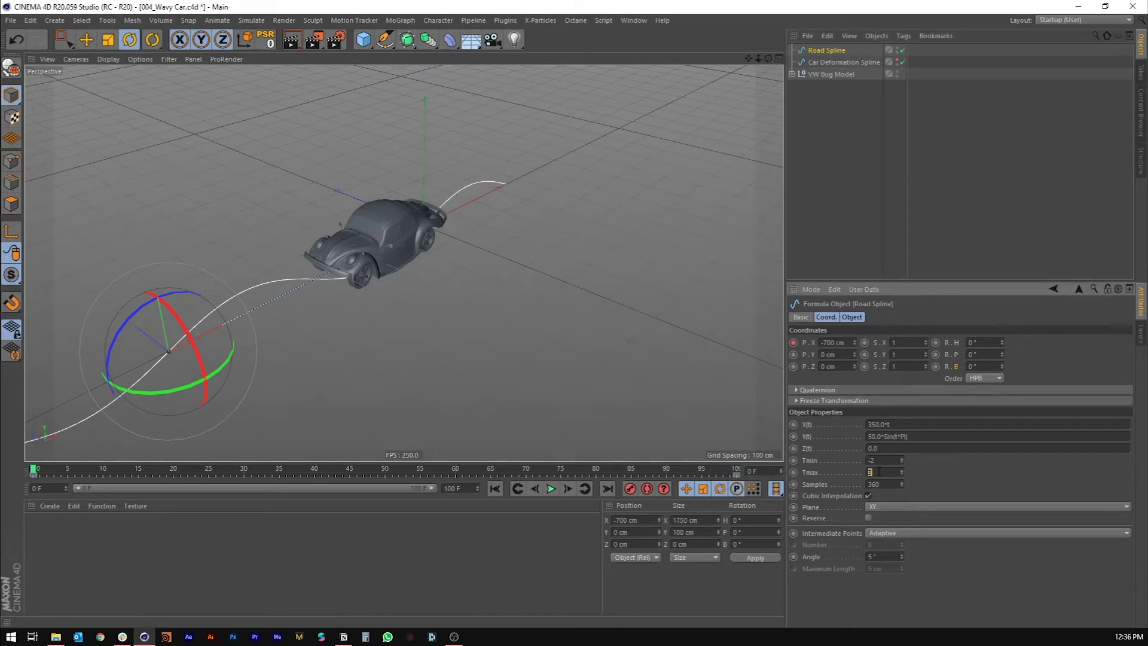
scroll(879, 472, up, 1)
mouse_move(515, 238)
alt+mouse_down()
mouse_move(534, 232)
mouse_move(321, 236)
mouse_move(468, 233)
alt+mouse_up()
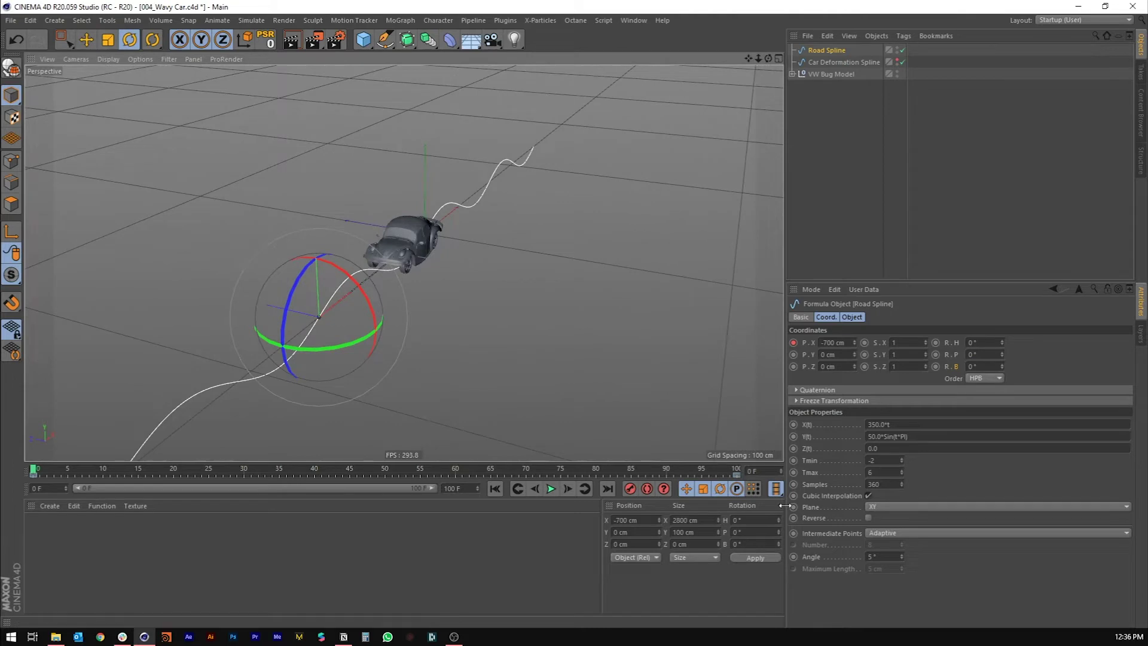
click(881, 472)
scroll(883, 471, up, 1)
alt+drag(359, 239, 354, 196)
- Add an Extrude generator and make the Road Spline its child
drag(430, 42, 400, 40)
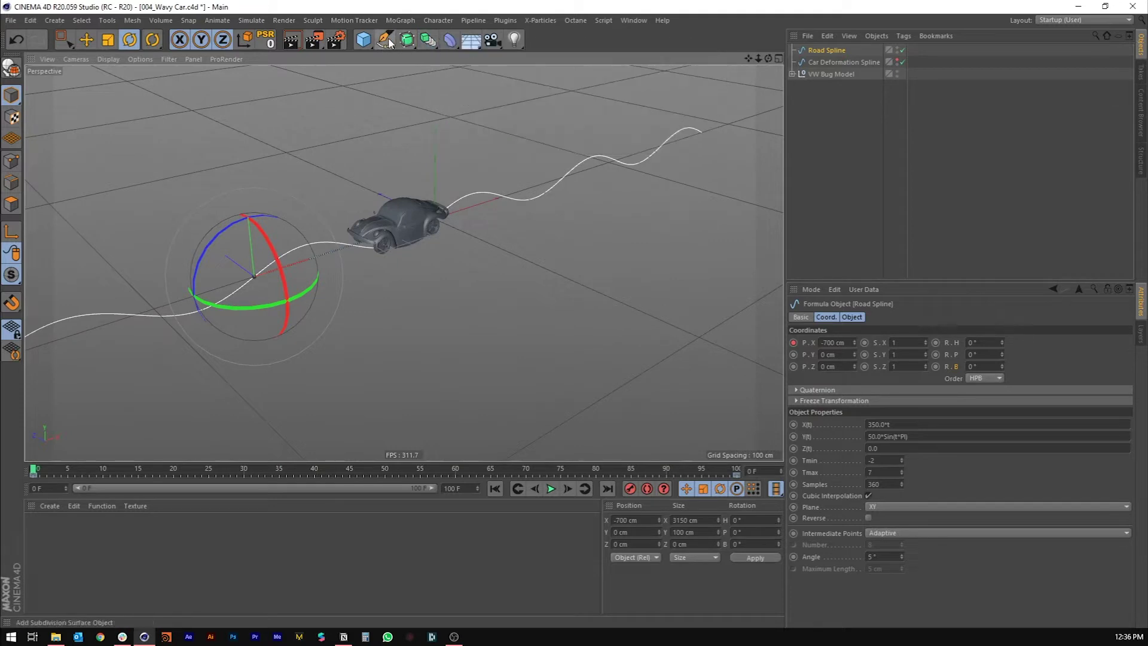
click(407, 40)
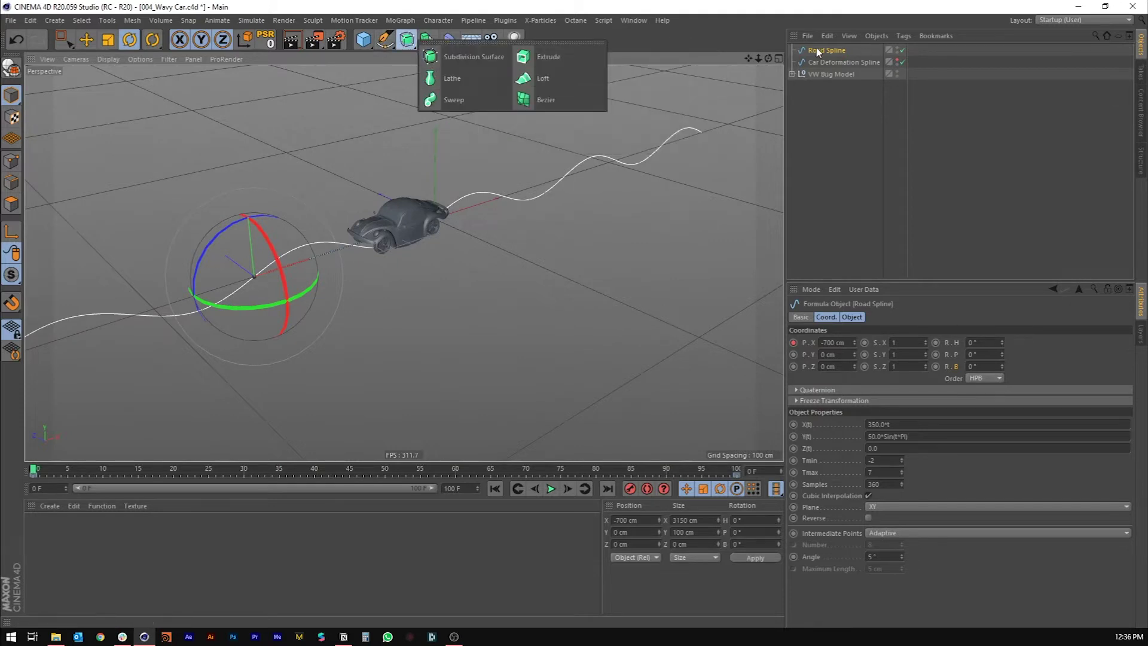
click(549, 58)
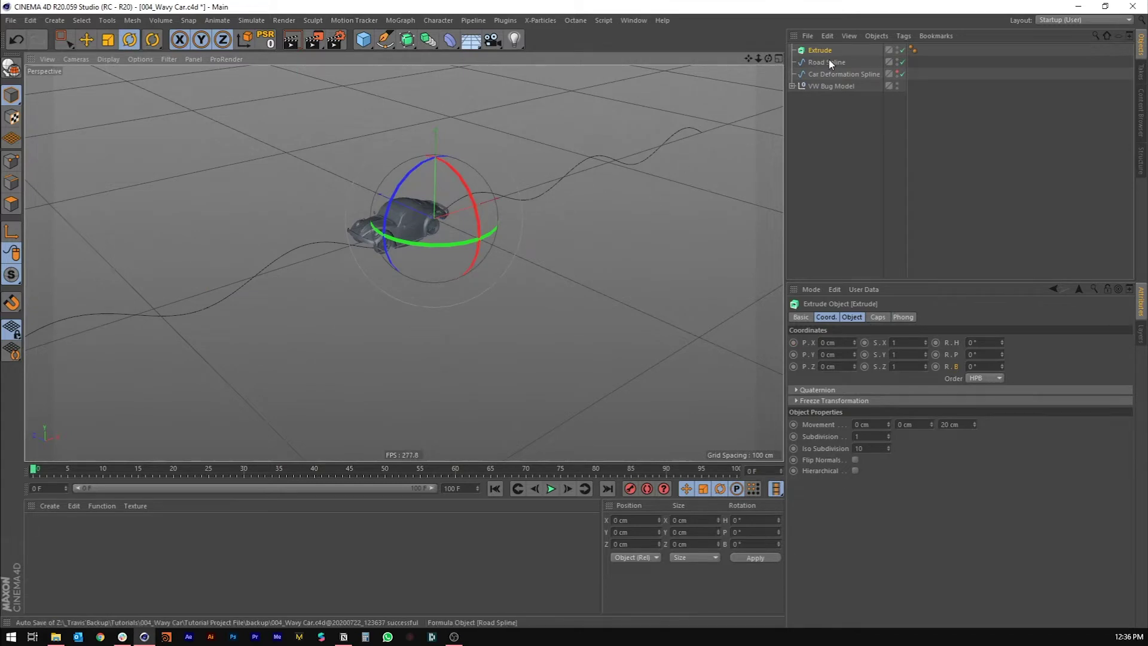
drag(813, 59, 819, 51)
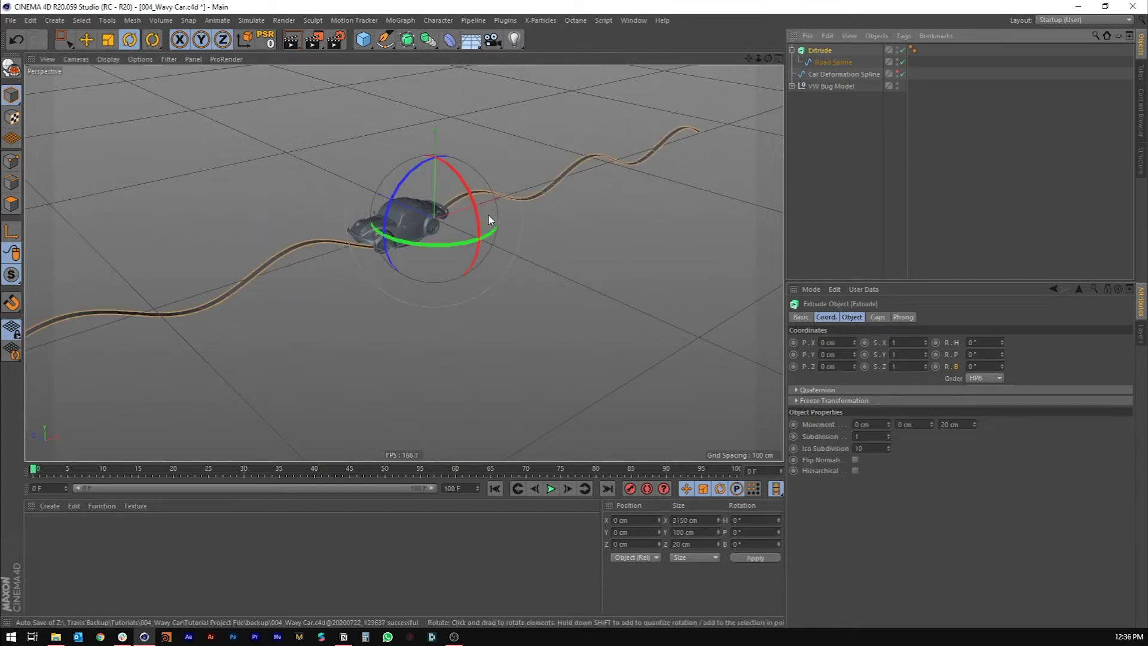
- Shift the extruded road sideways beside the car by setting the Extrude's Z position to 130 cm
alt+drag(488, 214, 429, 249)
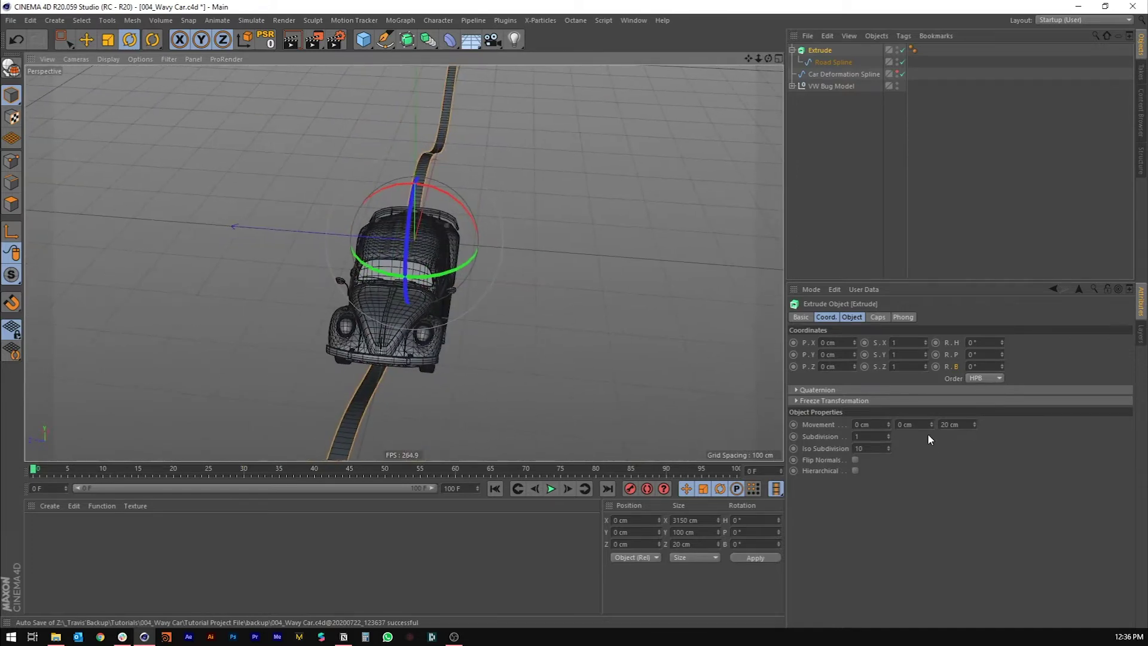
drag(854, 366, 854, 342)
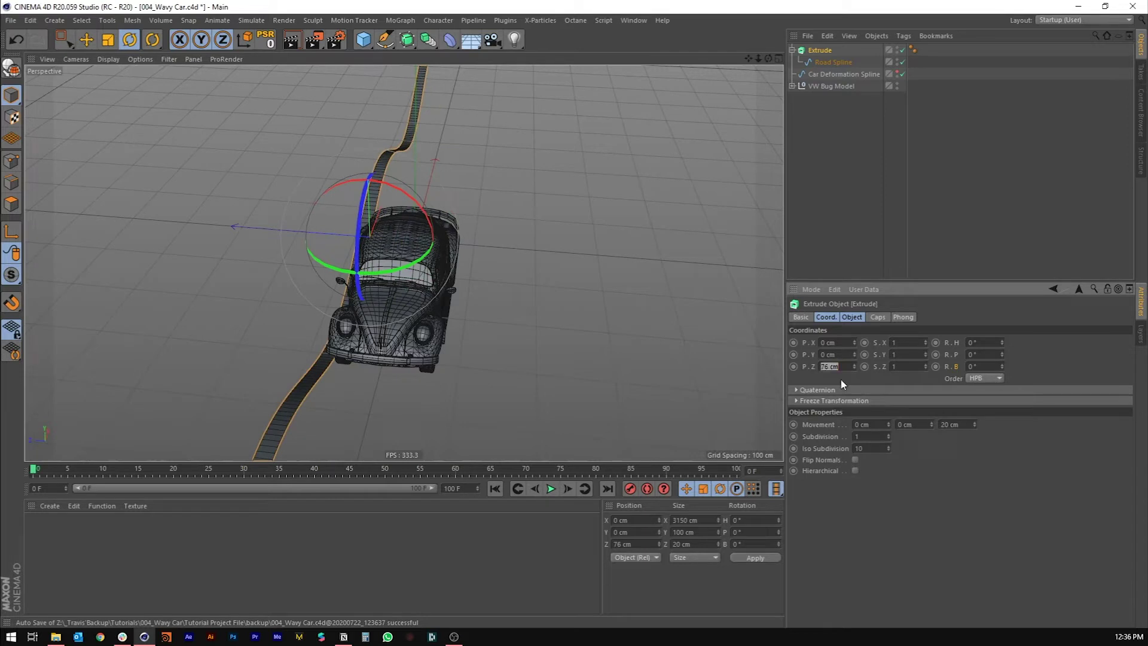
text(0)
key(Return)
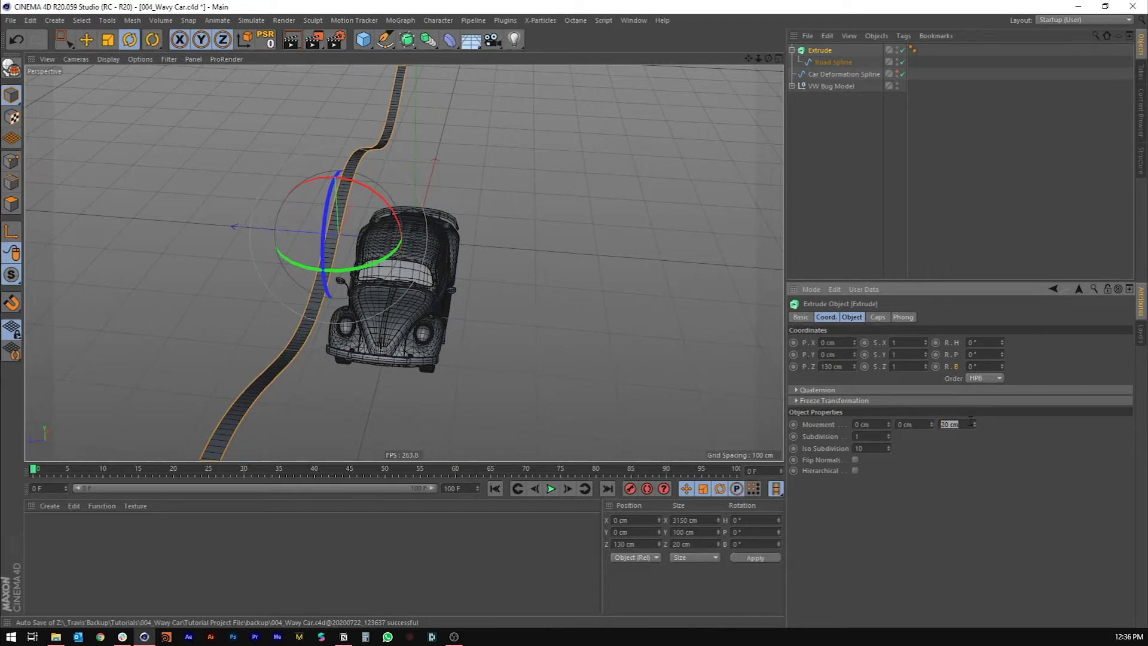
- Set the Extrude's Z movement to -260 cm so the road spans the car's width
key(Return)
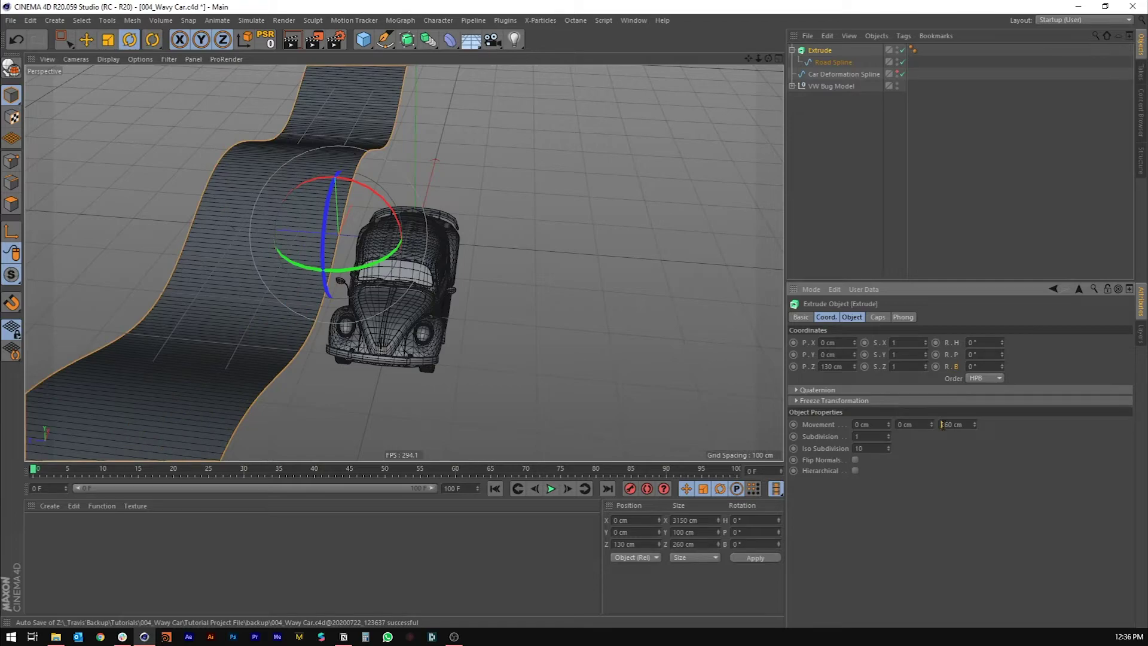
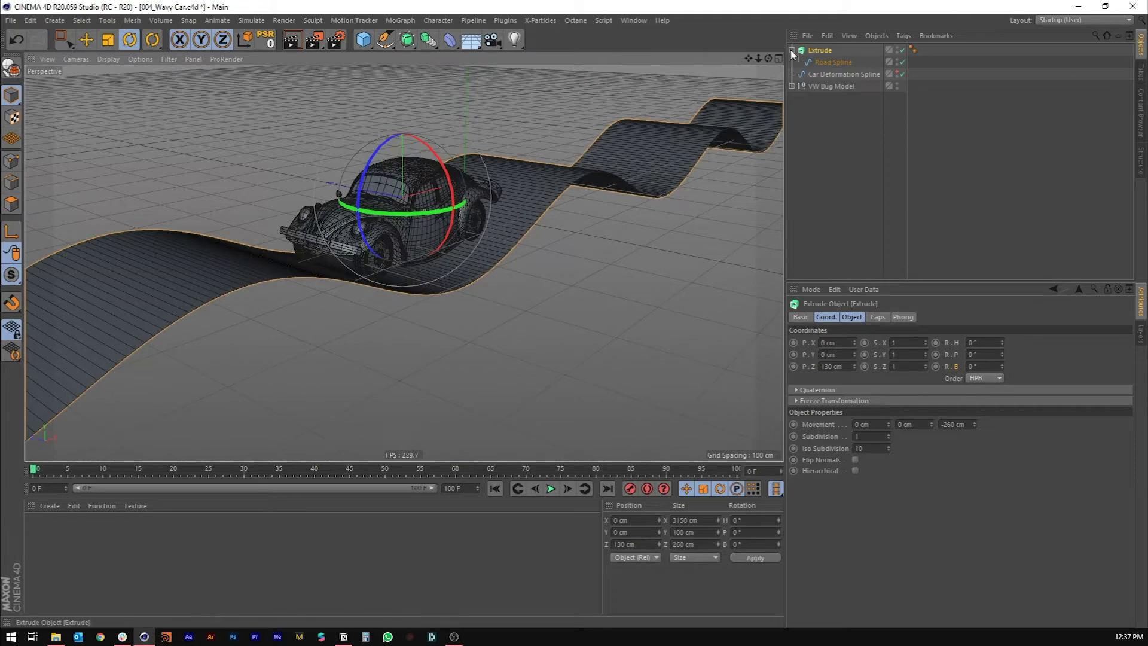
- Convert the Extrude into an editable polygon object and rename it as Road
click(792, 51)
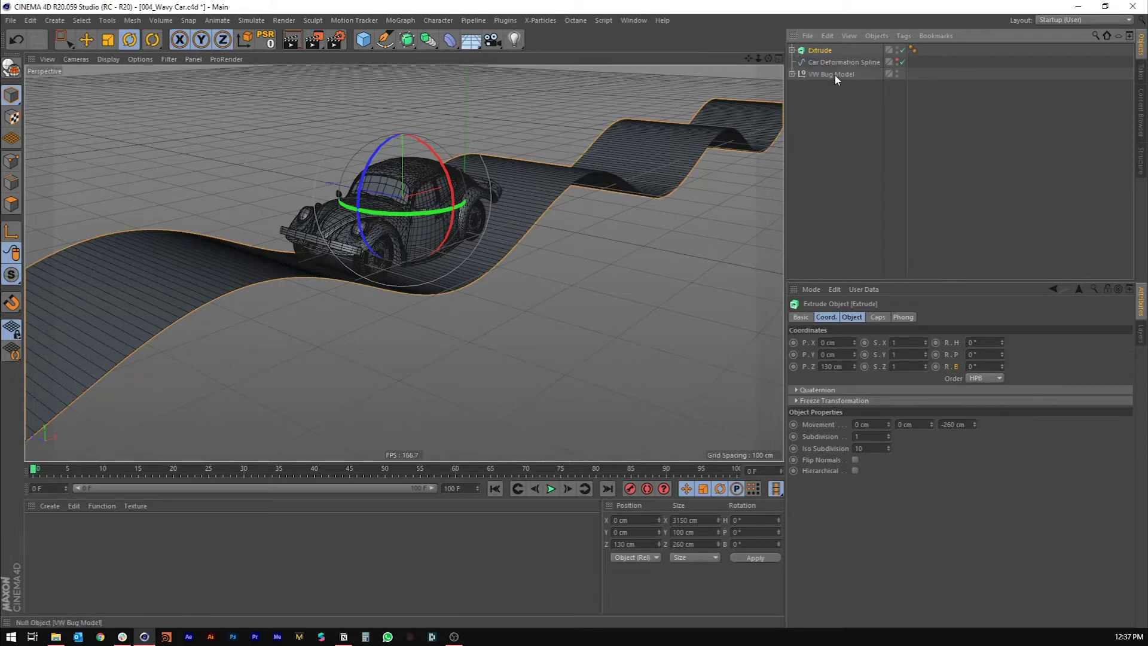
key(c)
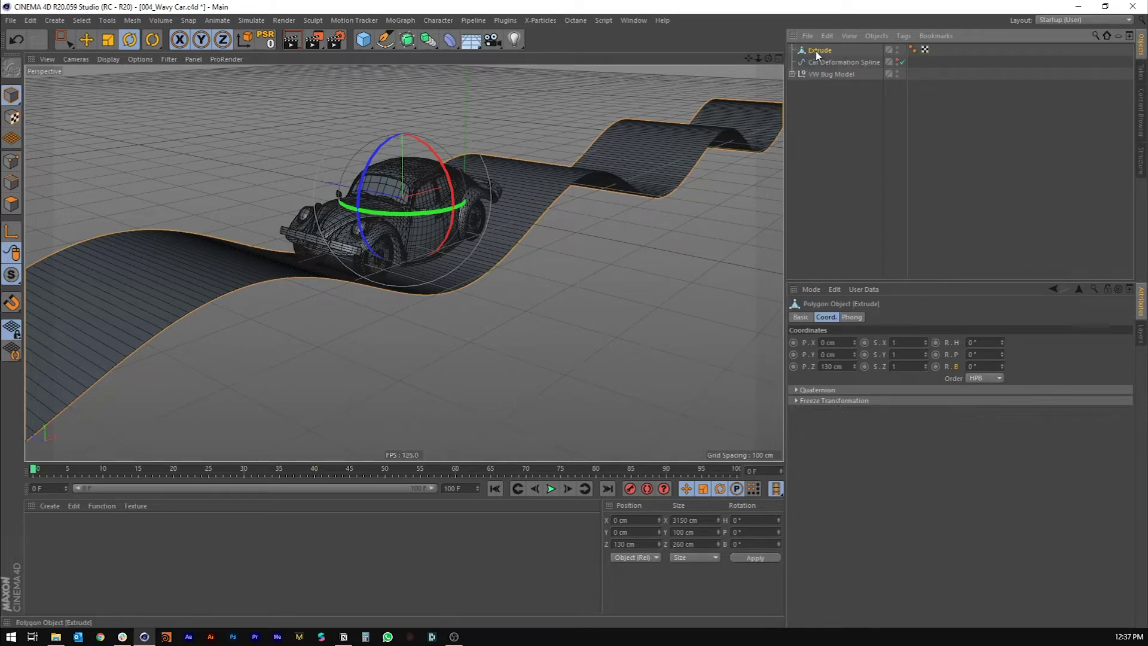
double_click(818, 51)
key(Return)
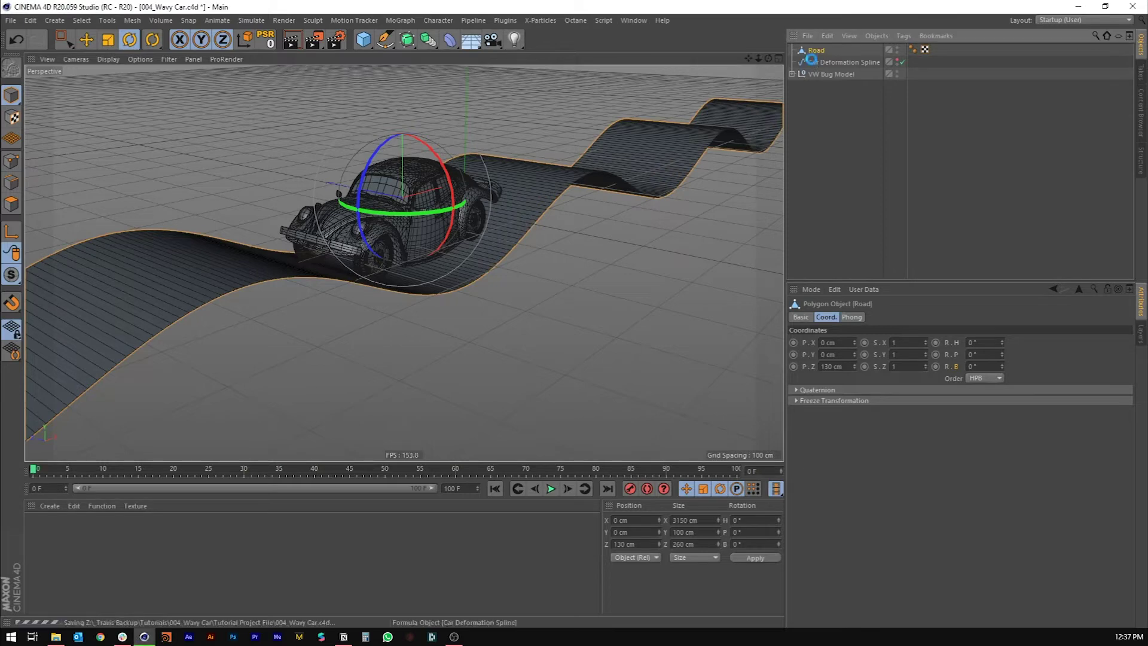
- Select all of the Road's polygons and extrude them downward about 57 cm with Create Caps enabled
click(12, 203)
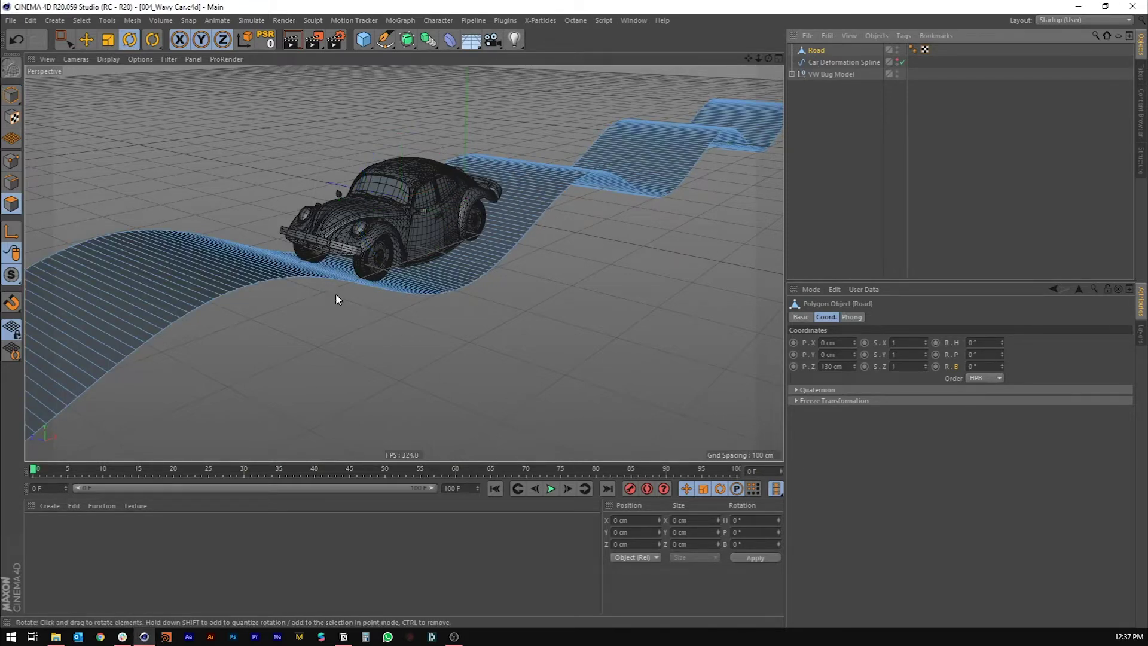
key(ctrl+a)
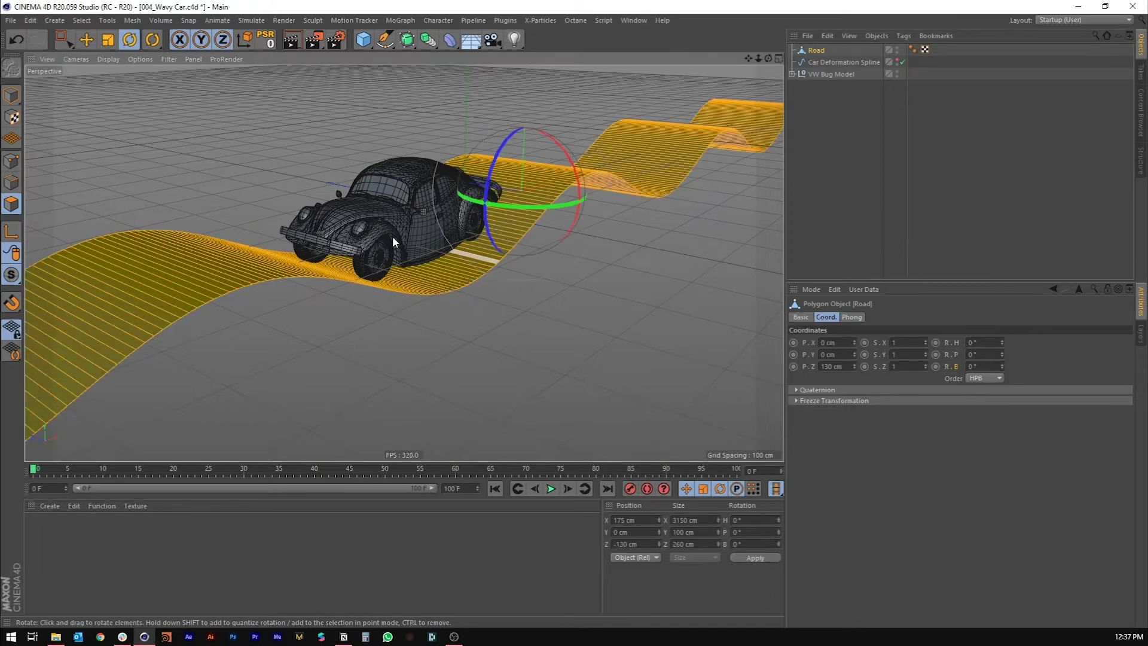
scroll(205, 288, up, 1)
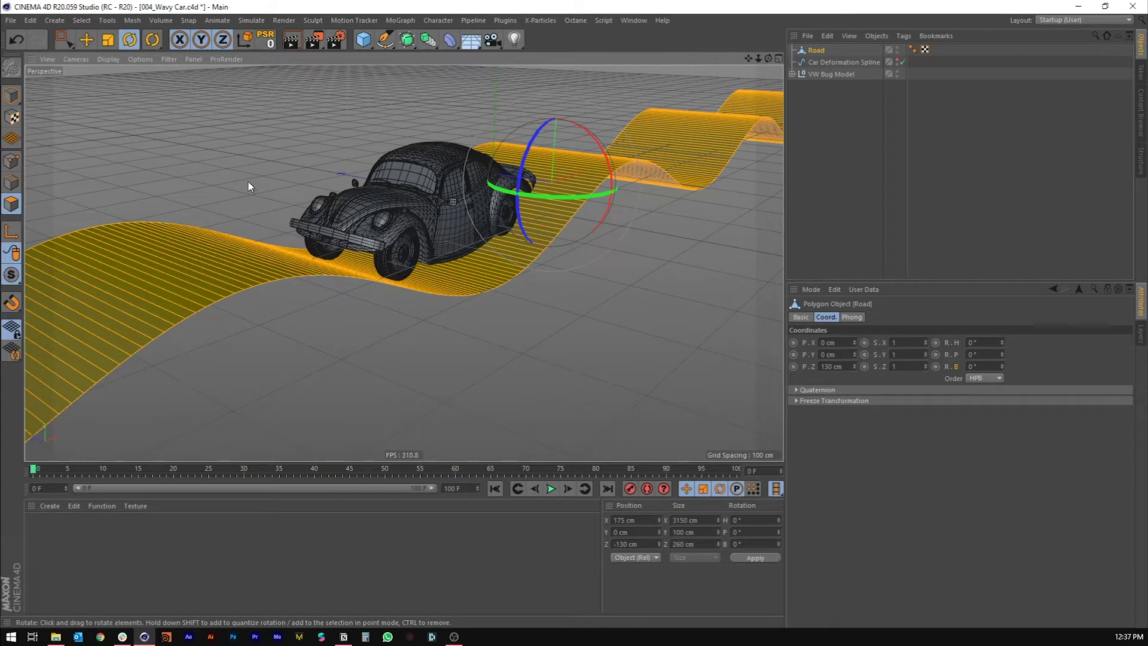
key(m)
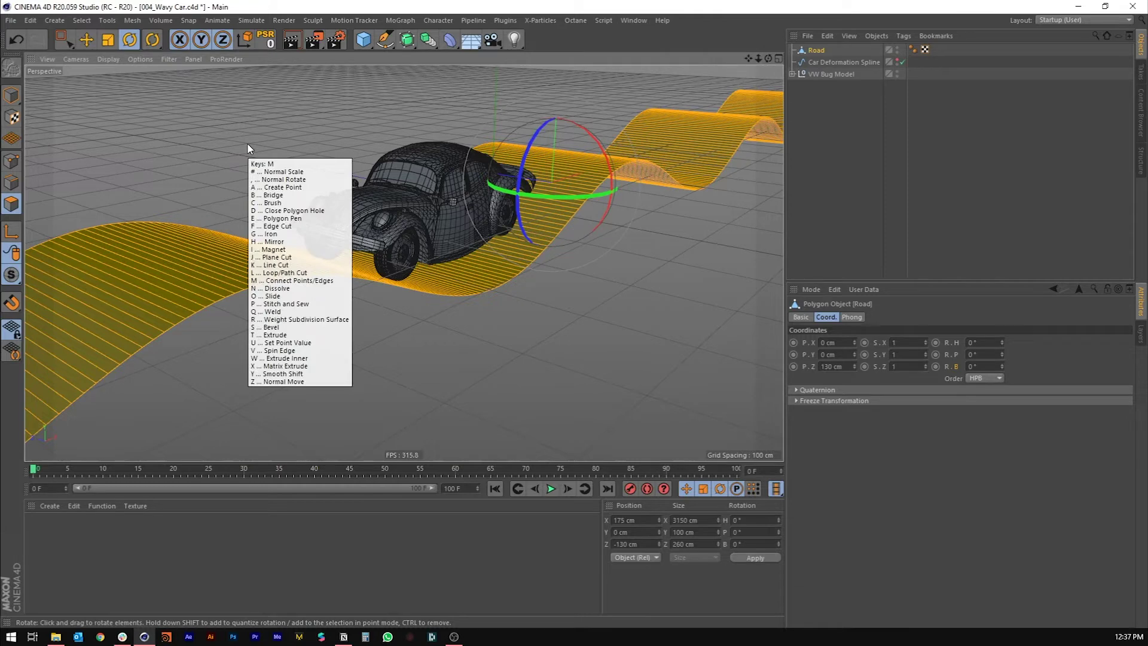
key(t)
drag(313, 269, 159, 269)
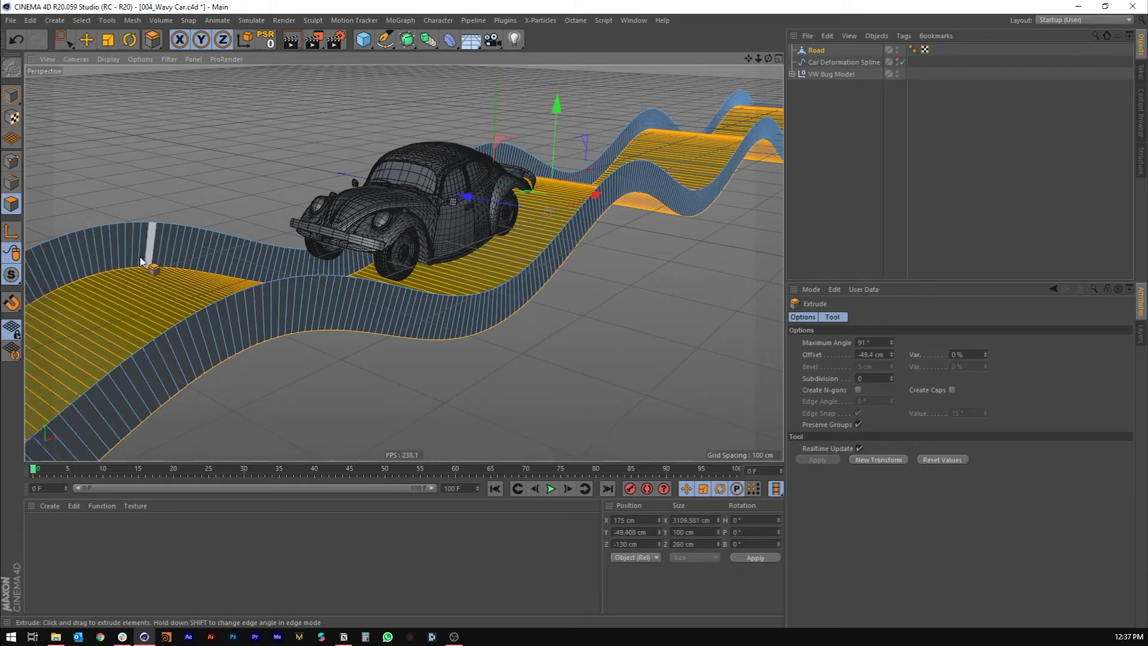
key(ctrl+z)
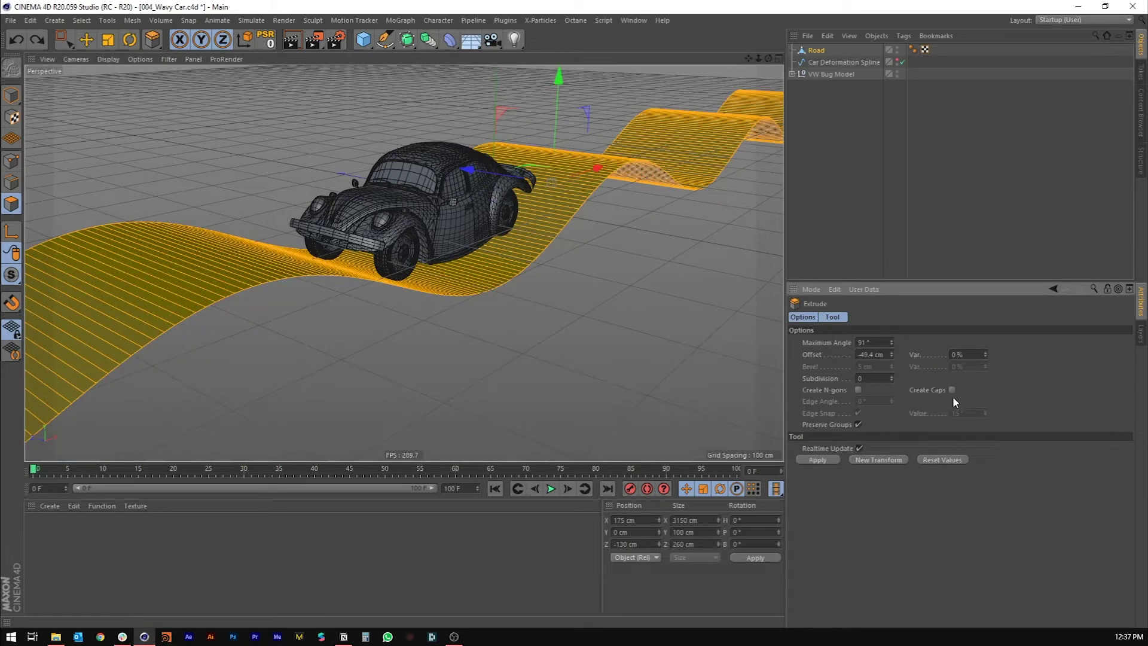
drag(538, 248, 409, 253)
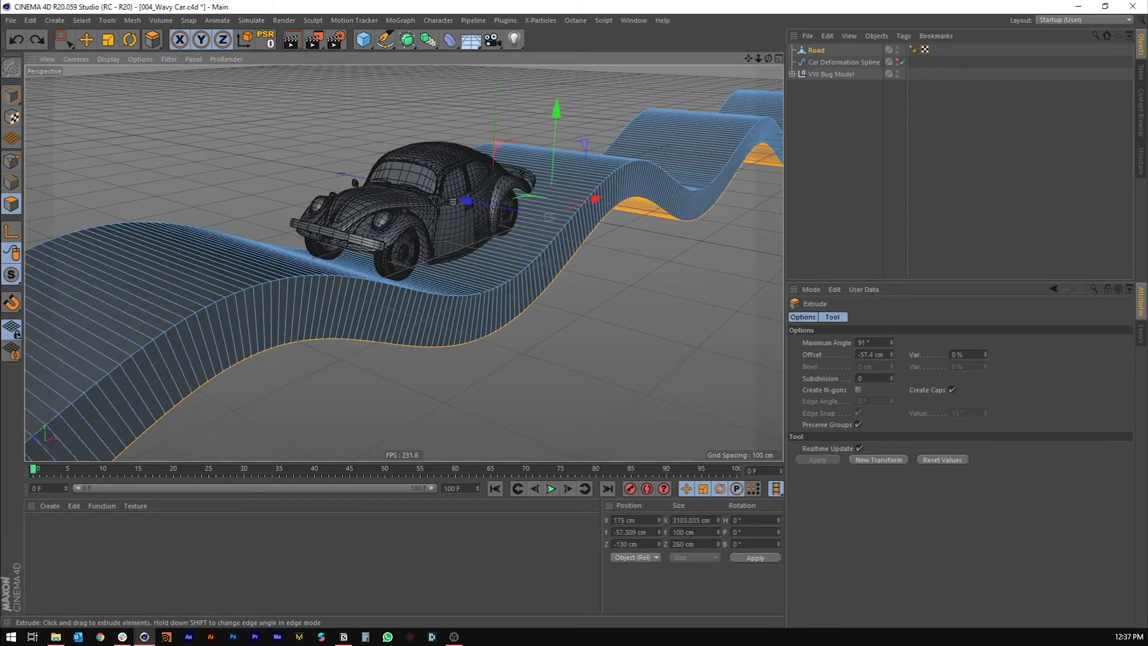
mouse_move(574, 232)
alt+mouse_down()
mouse_move(556, 179)
mouse_move(580, 153)
mouse_move(584, 206)
alt+mouse_up()
key(ctrl+z)
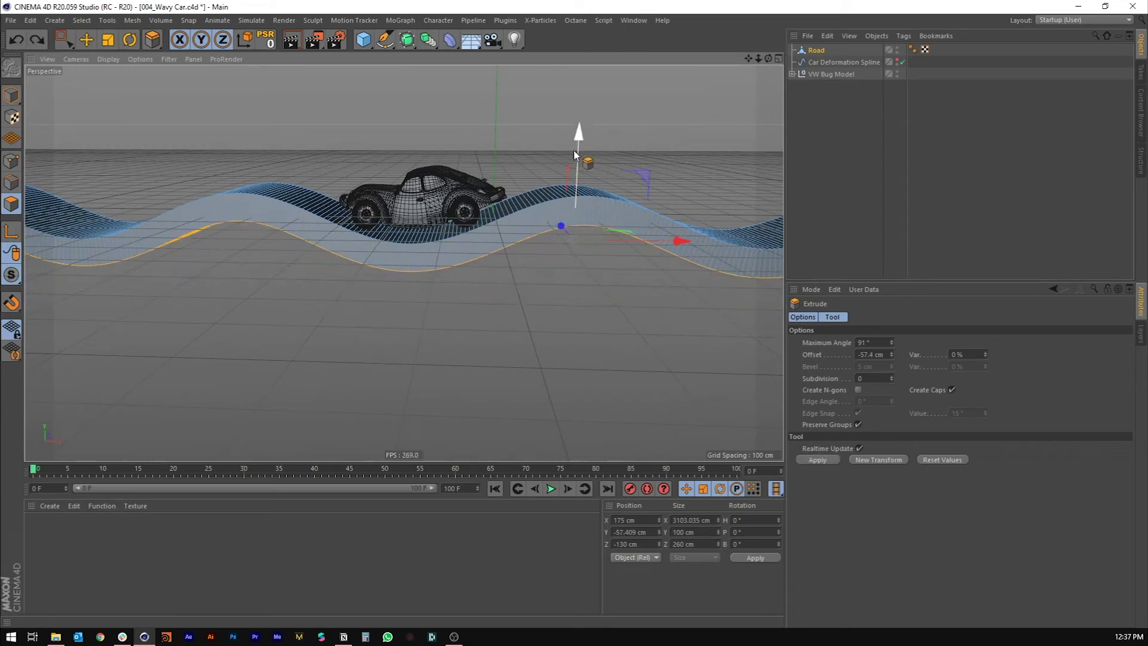
- Flatten the road's extruded underside to a Y size of 0 cm and lower it to Y about -588 cm
key(t)
mouse_move(578, 131)
mouse_down()
mouse_move(573, 248)
mouse_move(521, 239)
mouse_move(559, 234)
mouse_move(518, 146)
mouse_move(506, 270)
mouse_up()
scroll(450, 241, down, 3)
key(e)
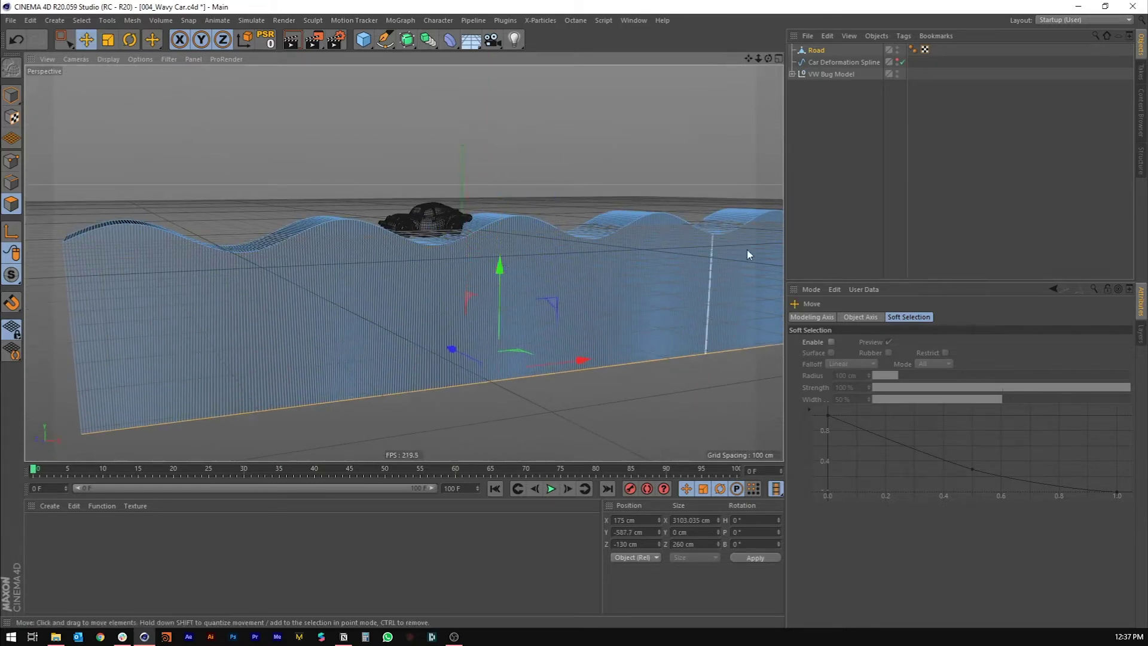
- Return to Model mode with the whole Road object selected
click(851, 174)
click(815, 50)
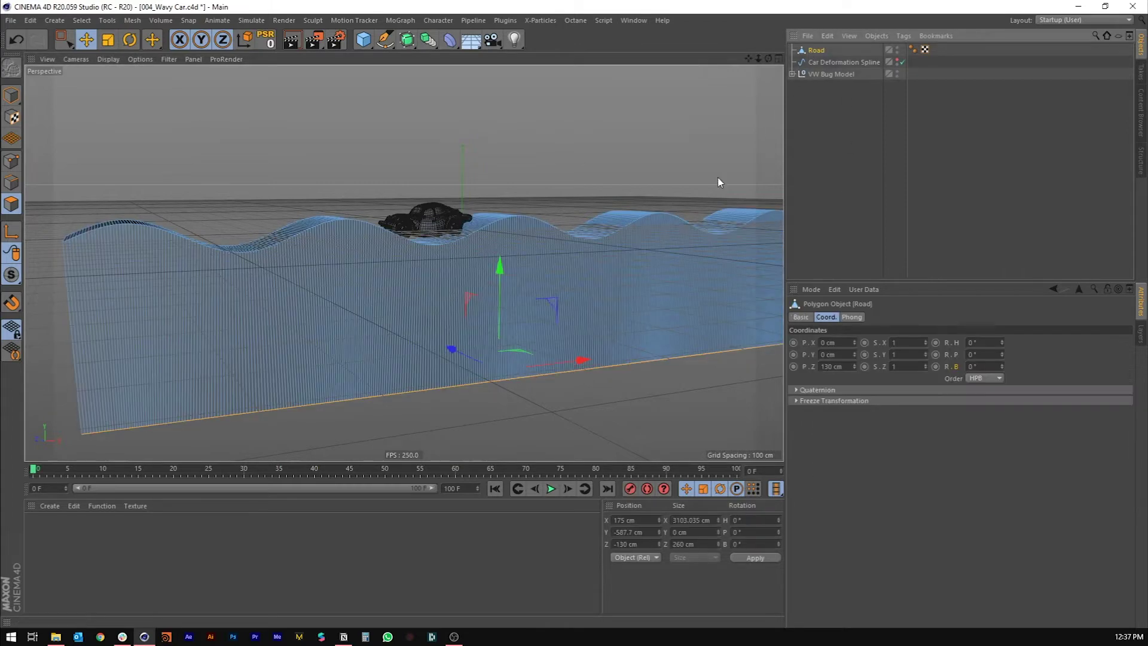
scroll(429, 228, up, 3)
click(12, 96)
alt+drag(356, 220, 366, 263)
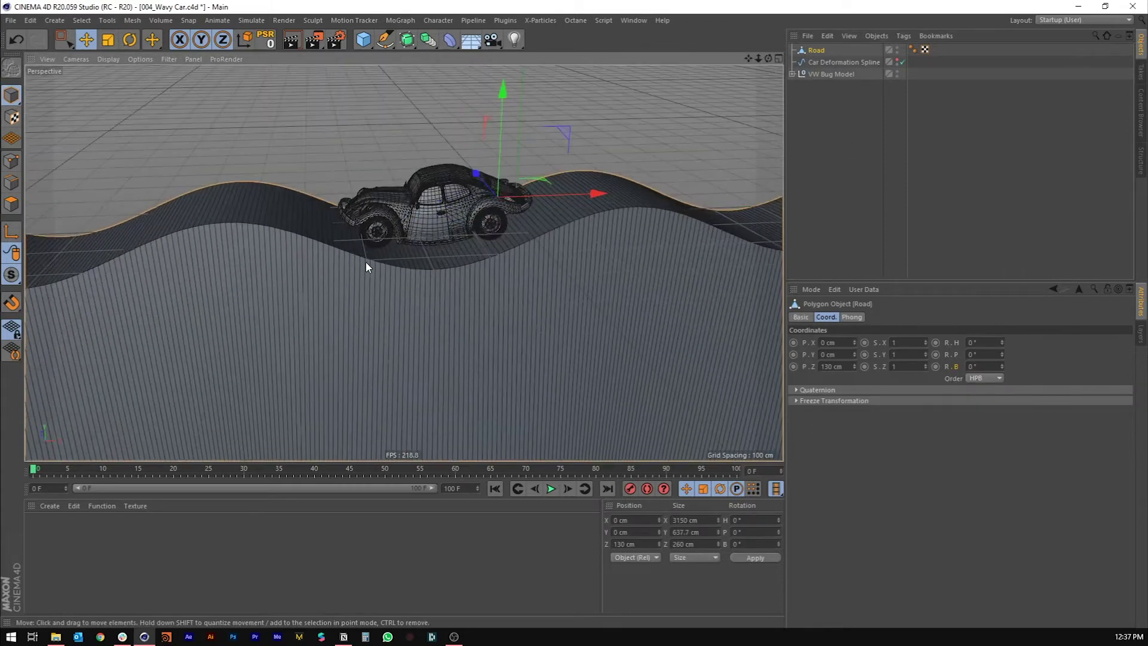
mouse_move(50, 468)
mouse_down()
mouse_move(233, 487)
mouse_move(33, 470)
mouse_up()
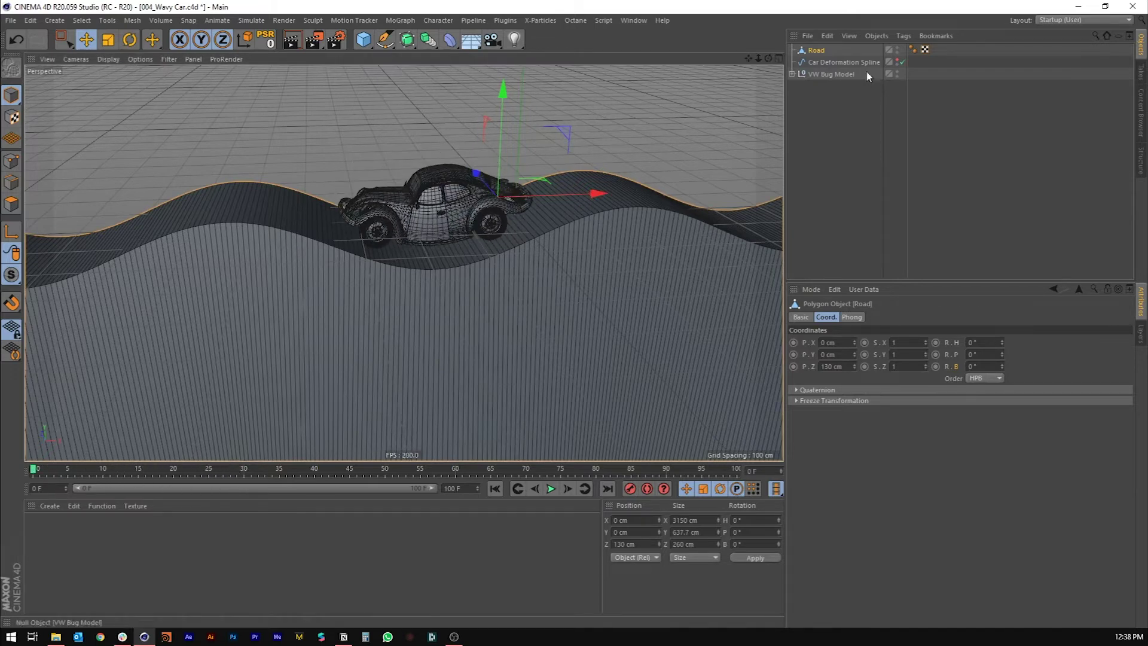
- Copy the Car Deformation Spline's X position animation track and paste it onto the Road's X position
click(817, 61)
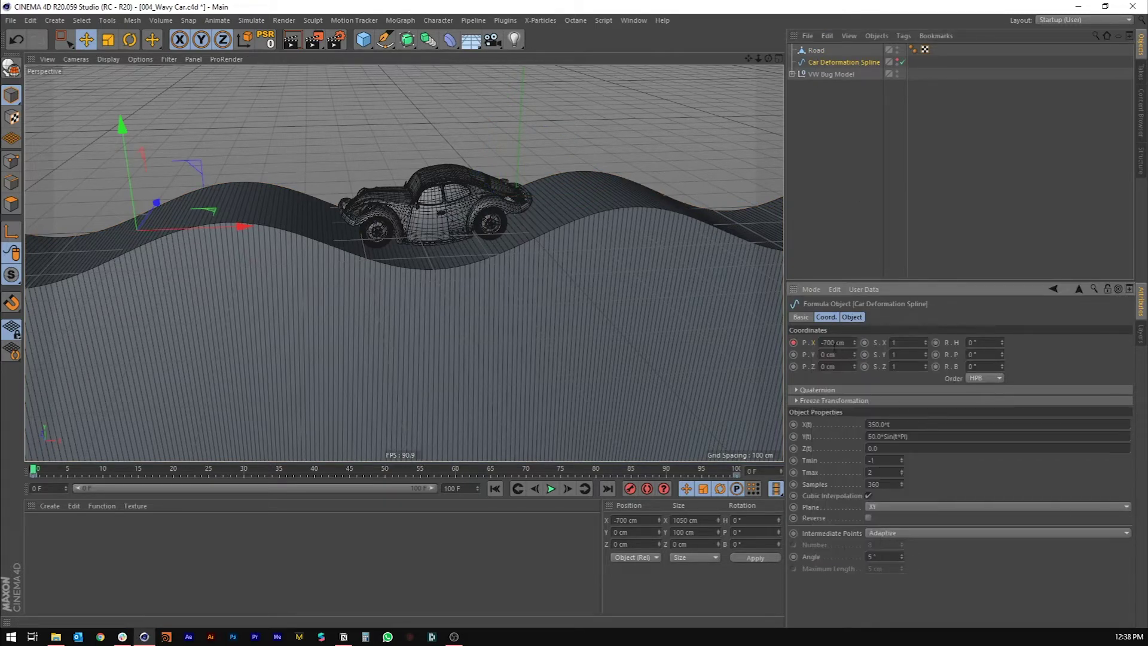
click(821, 50)
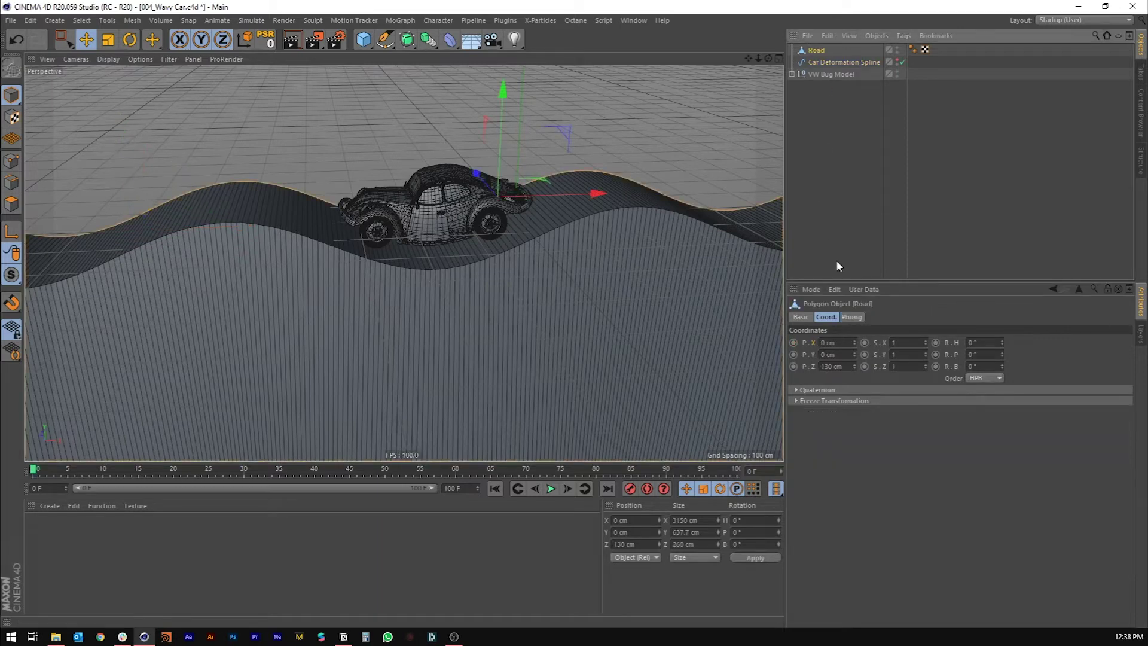
right_click(810, 345)
mouse_move(830, 351)
click(913, 429)
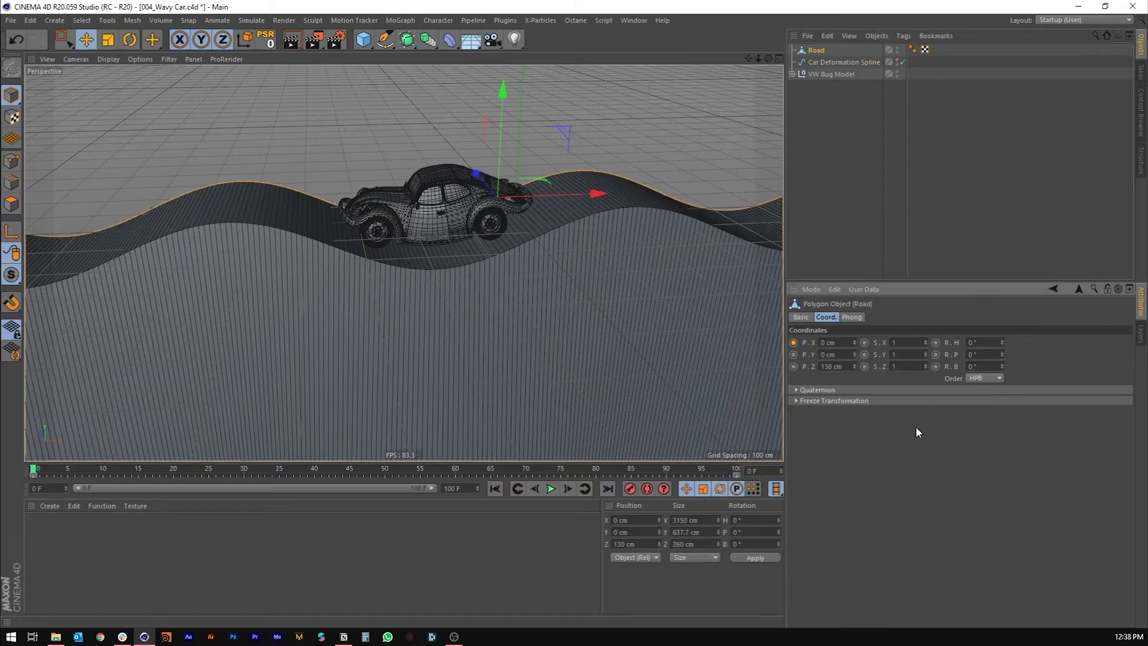
- Undo the pasted track, return to frame 0 and reset the Road's X position to 0 cm
drag(40, 466, 722, 478)
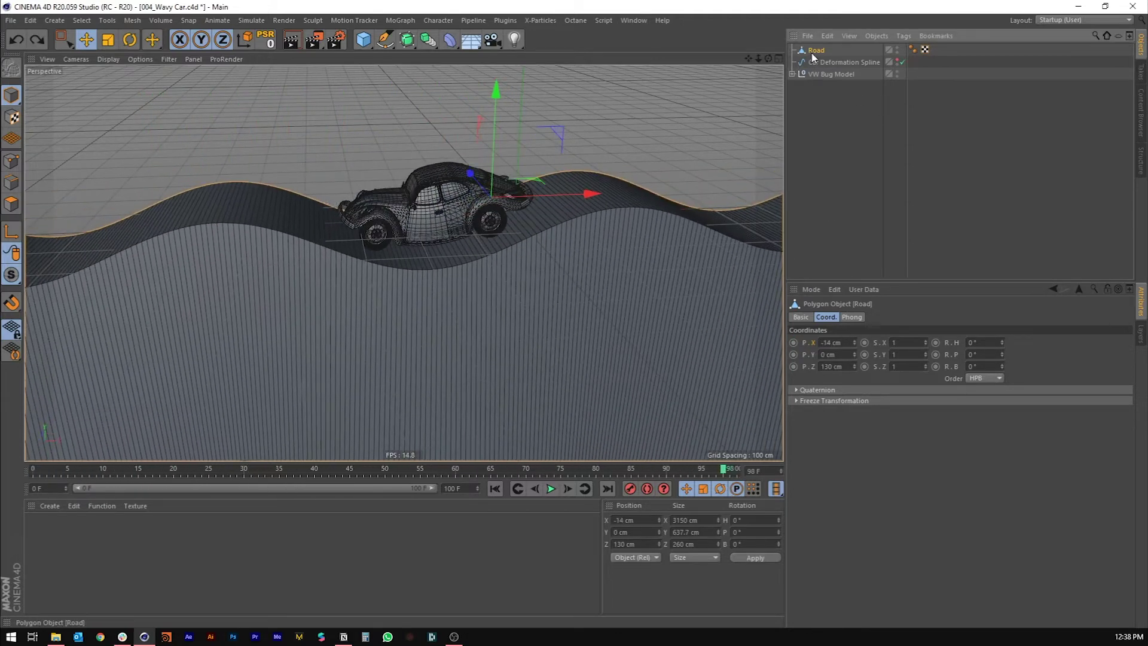
click(495, 489)
text(0)
key(Return)
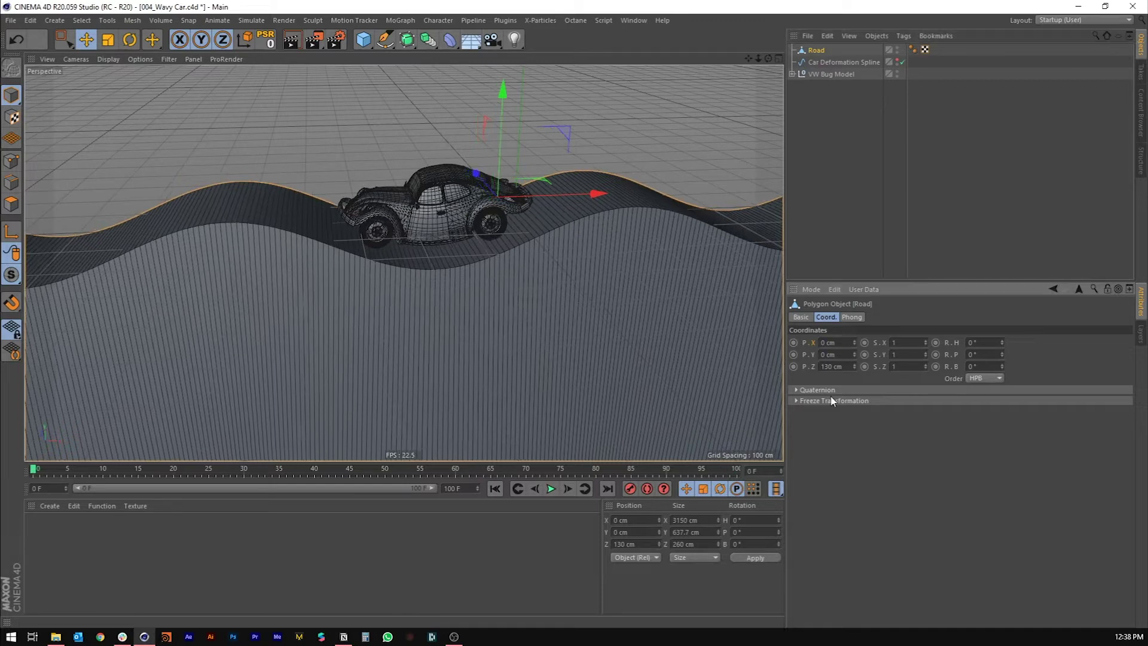
- Try making the Road a child of the Car Deformation Spline, check its motion, and move it back out of the hierarchy
drag(817, 66, 818, 57)
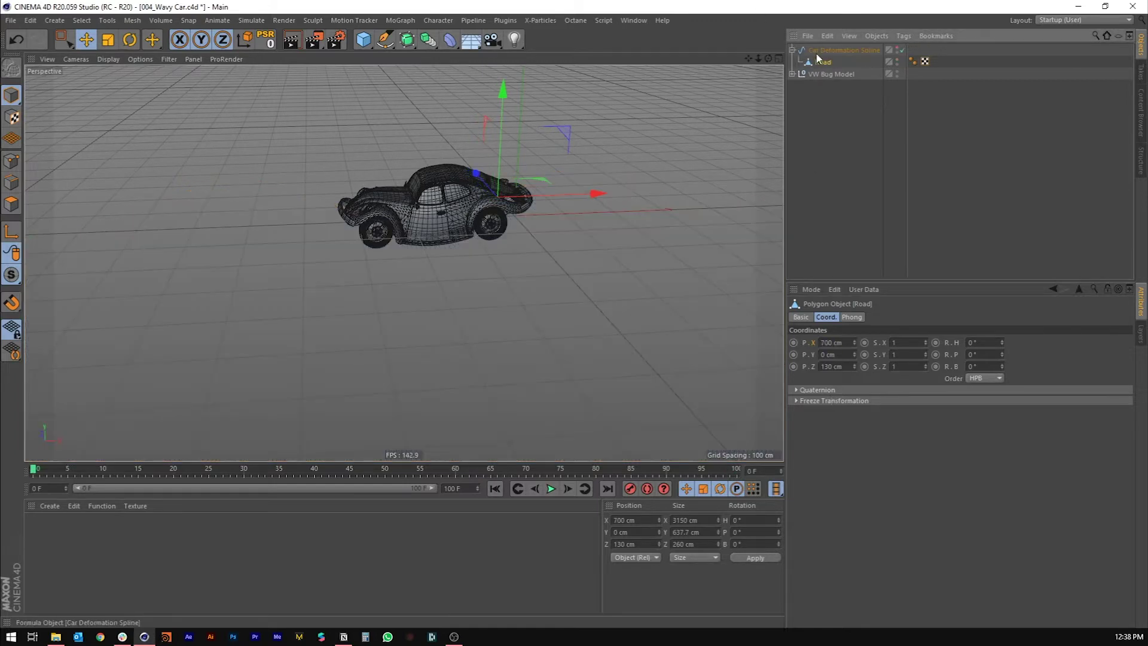
alt+click(897, 48)
click(840, 123)
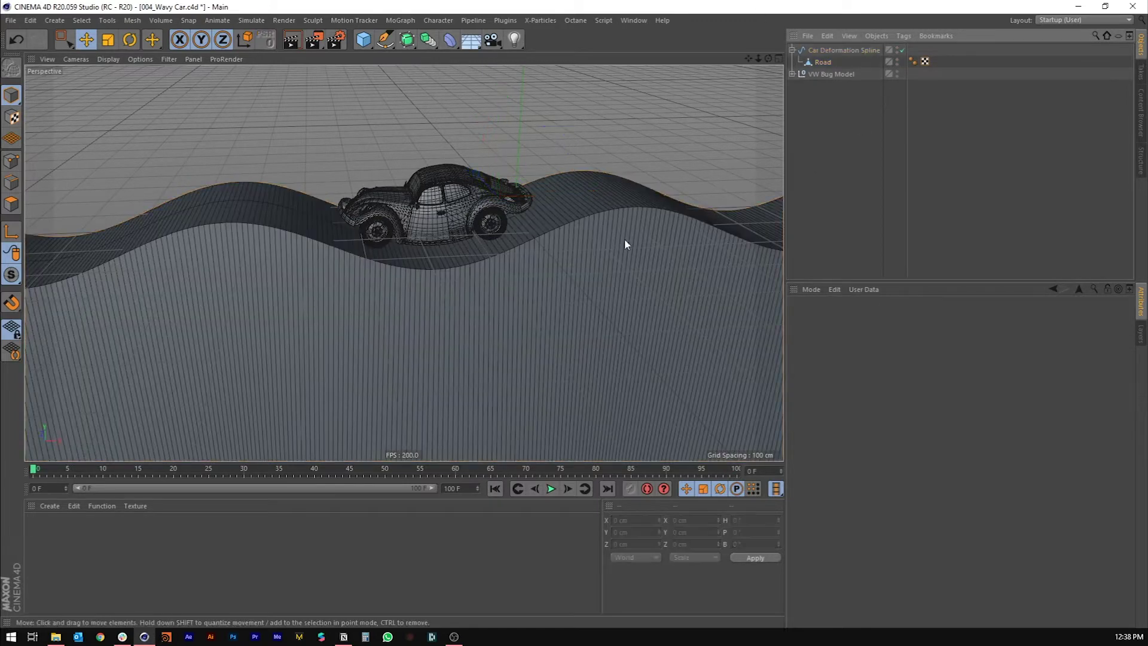
drag(34, 471, 107, 466)
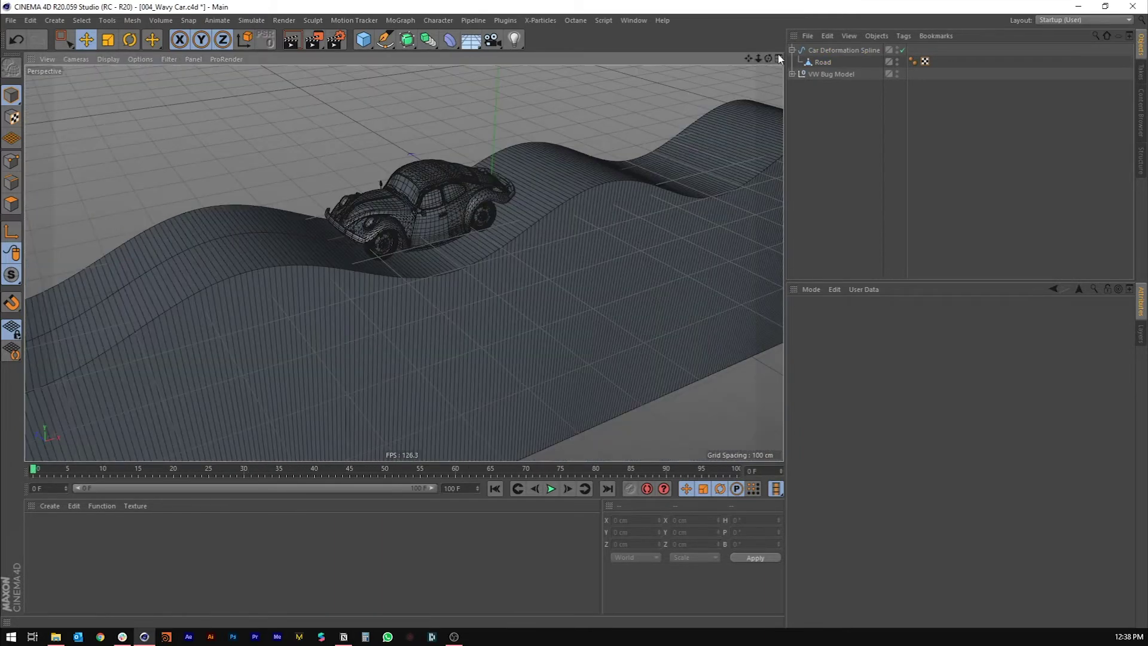
drag(823, 63, 820, 48)
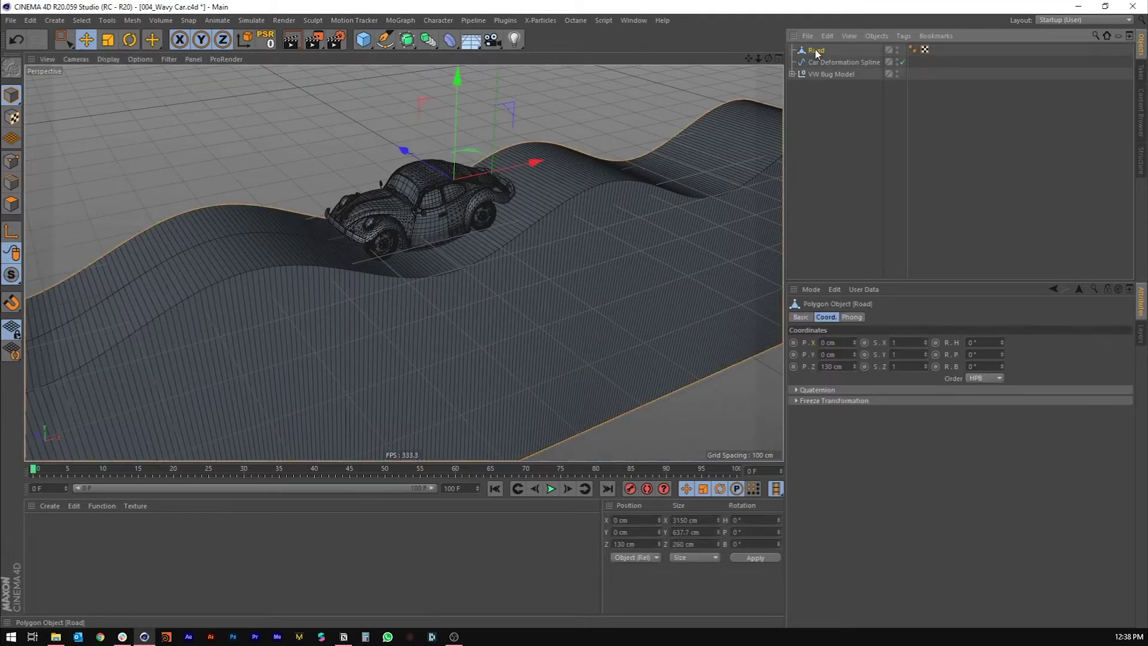
- Paste the spline's copied animation track onto the unparented Road's X position
right_click(813, 341)
mouse_move(871, 349)
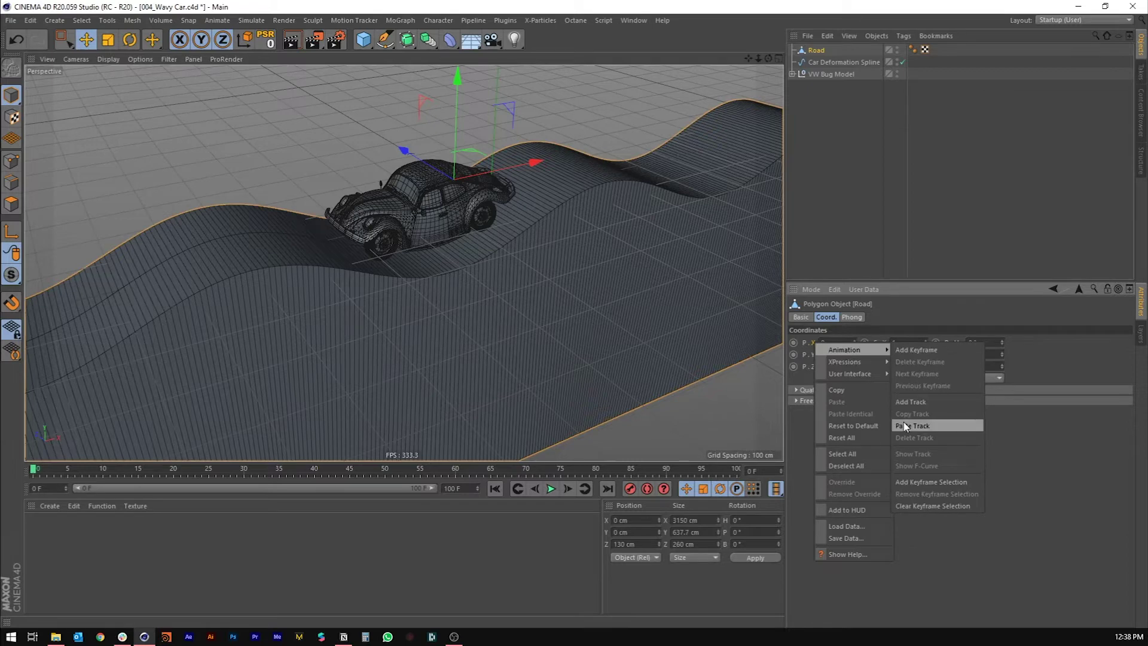
click(903, 421)
- Play the animation to check the road's movement under the car, briefly showing the deformation spline, and return to frame 0
drag(51, 468, 742, 469)
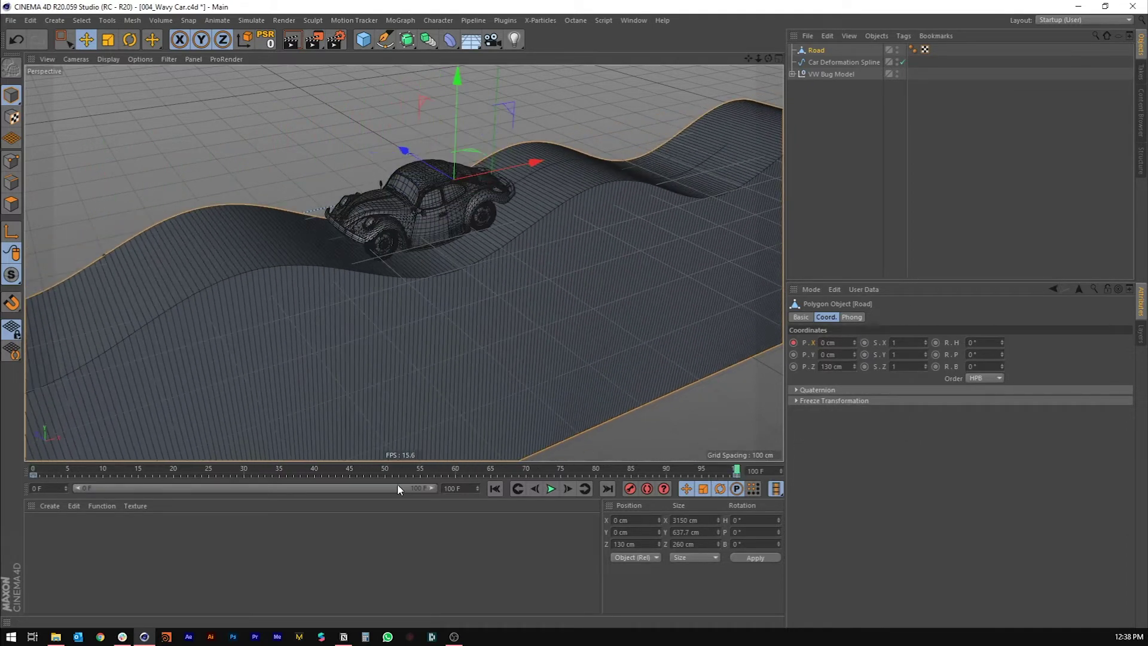
click(495, 488)
click(551, 489)
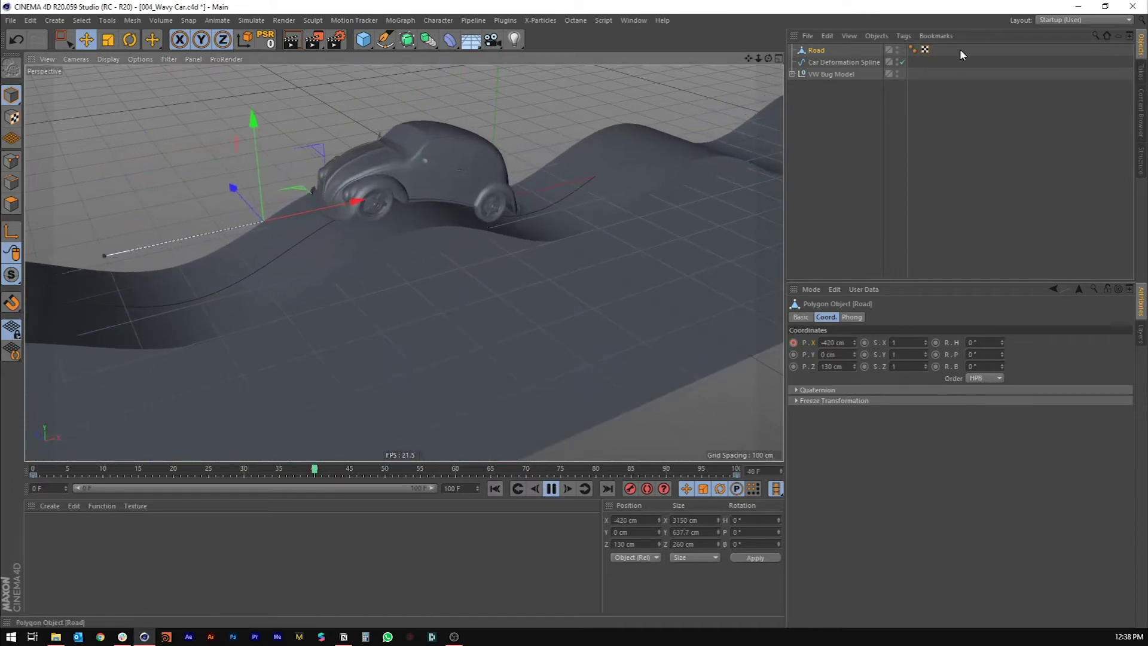
click(897, 60)
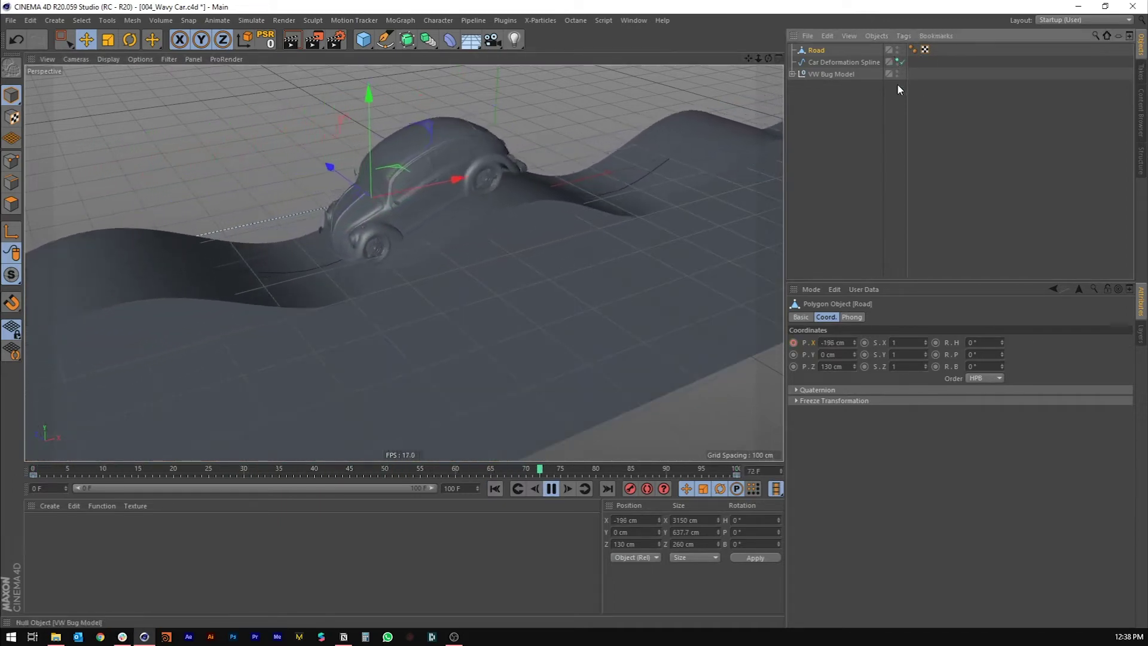
click(897, 75)
click(897, 58)
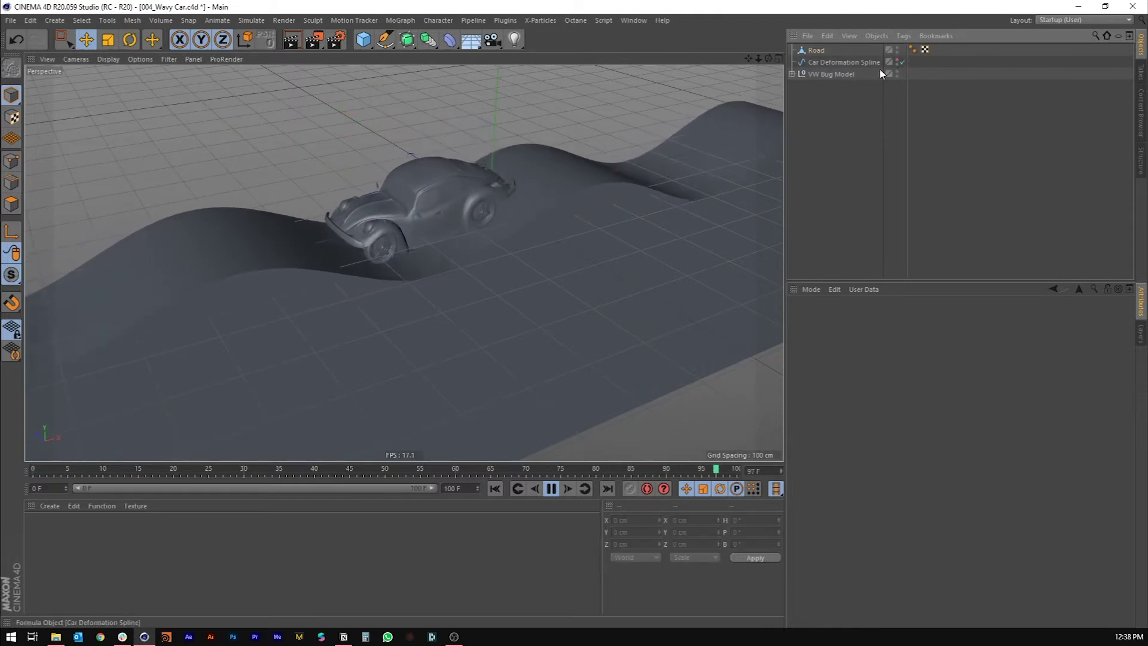
alt+drag(405, 237, 432, 244)
click(512, 357)
click(551, 488)
click(496, 490)
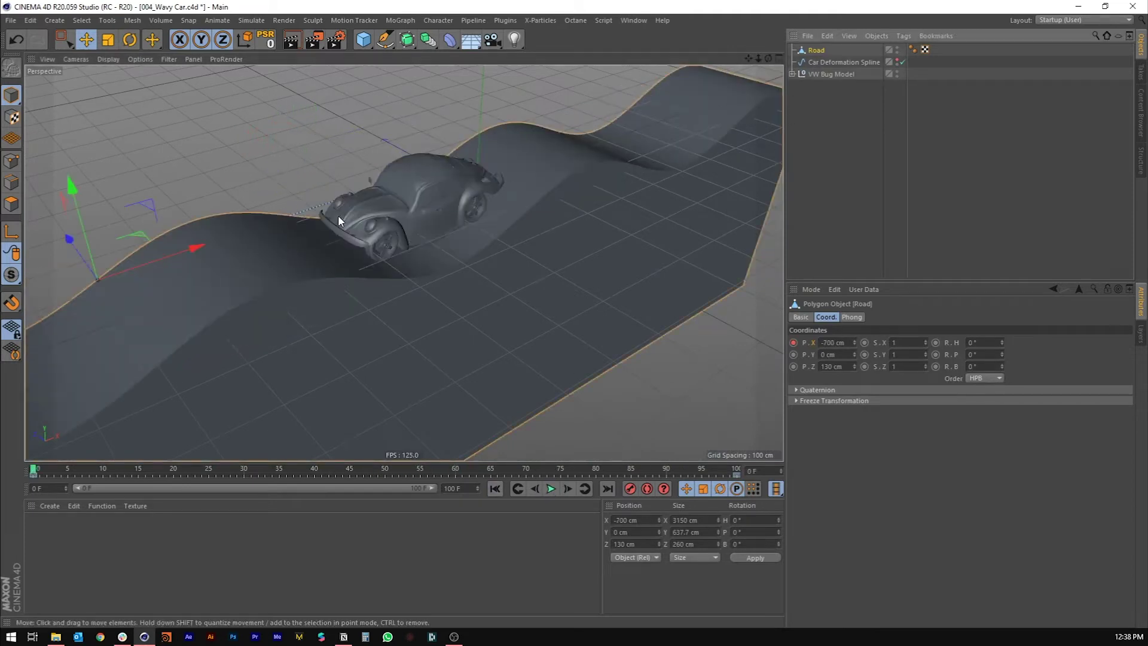
- Add a Bevel deformer as a child of the Road and show its bevel options
click(449, 40)
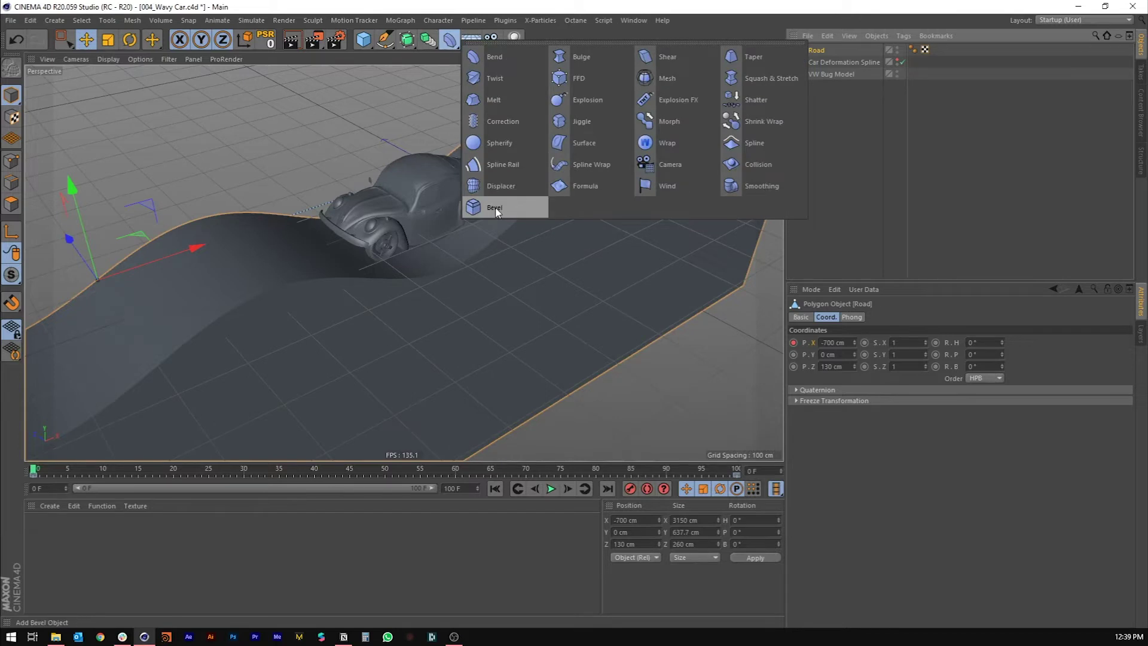
click(496, 209)
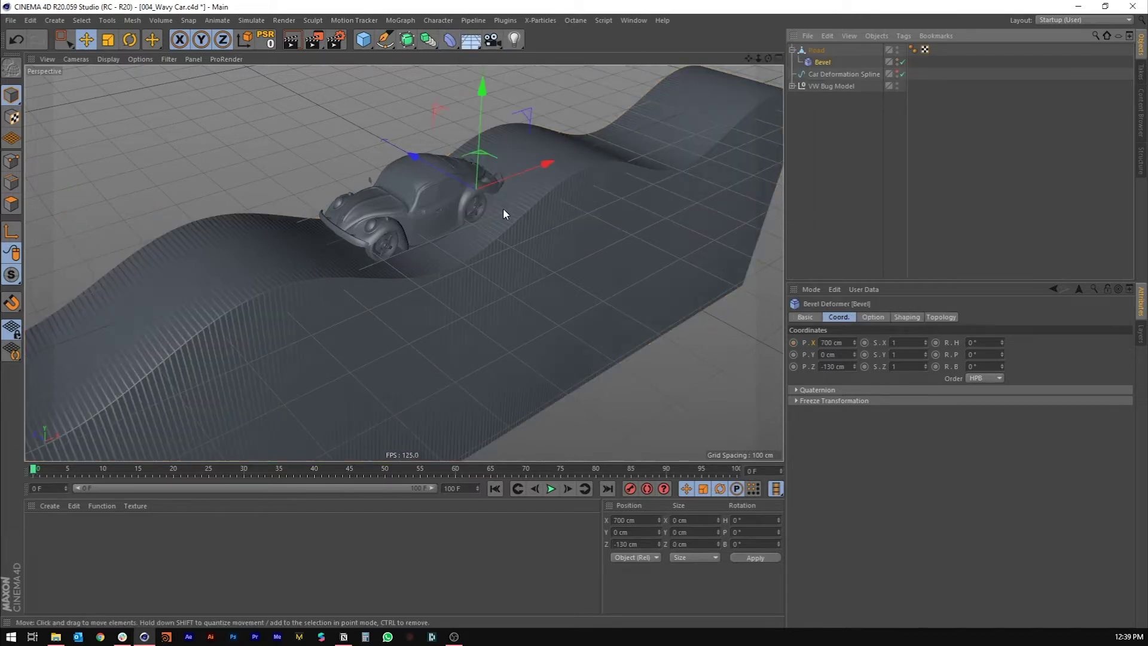
click(874, 317)
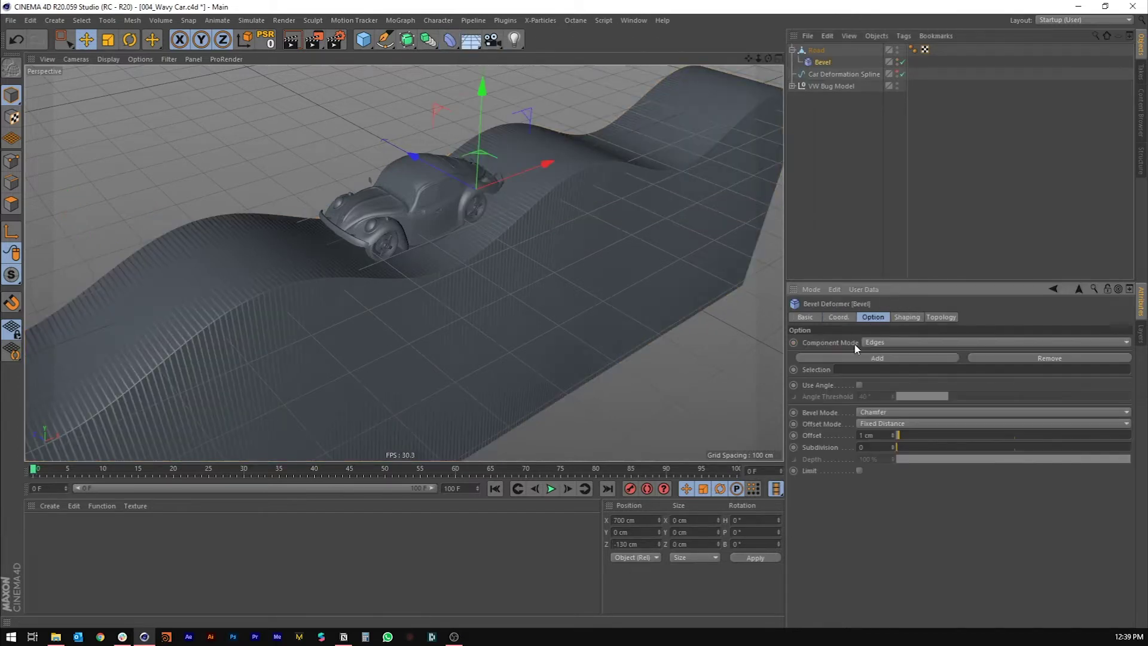
- Enable Use Angle on the Road's Bevel, raise its offset to 7 cm and set 5 subdivisions
click(859, 385)
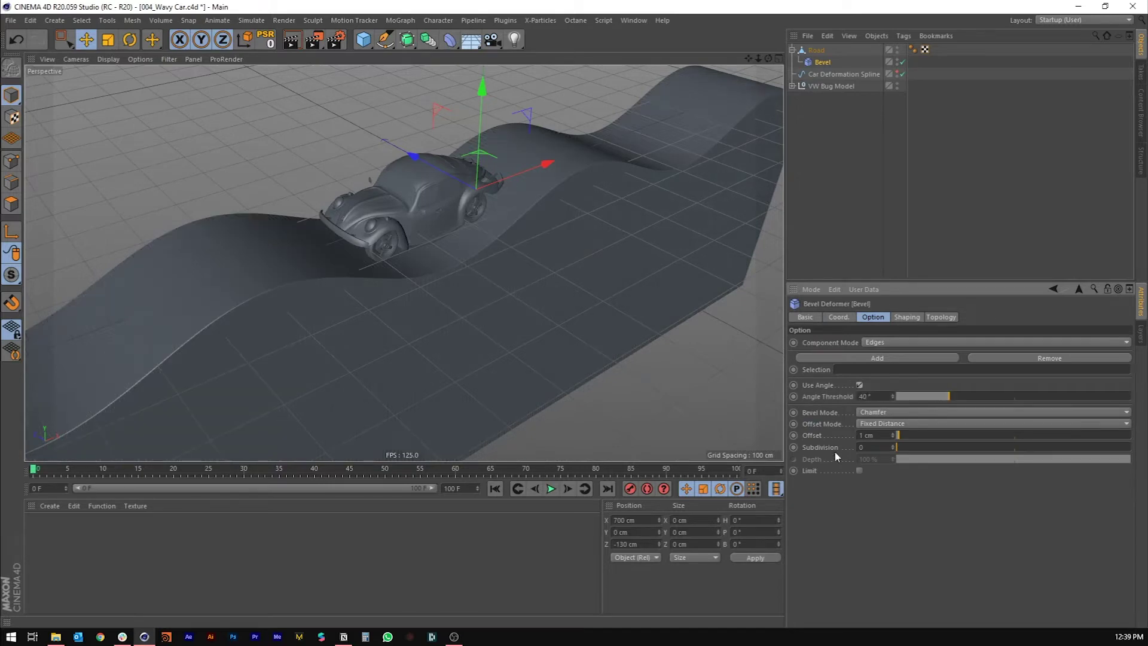
scroll(881, 436, up, 5)
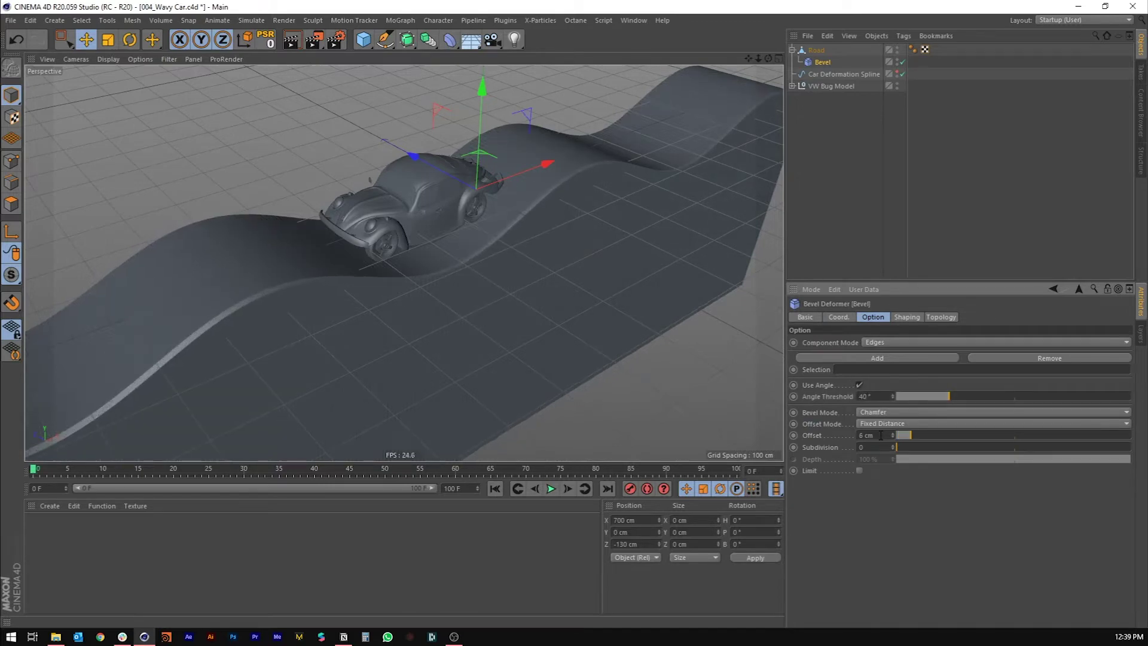
scroll(882, 436, up, 1)
scroll(869, 449, up, 5)
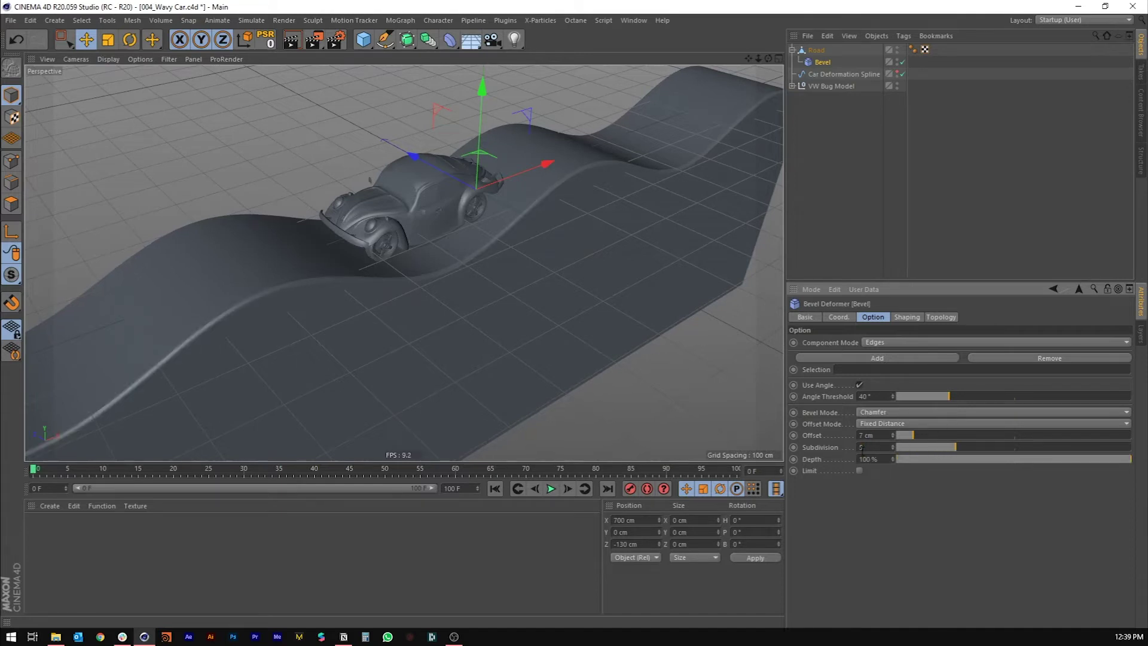
- Check the road's beveled edge up close and reduce the Bevel to a 4 cm offset with 3 subdivisions
click(800, 107)
click(792, 51)
click(819, 51)
click(822, 114)
scroll(370, 243, up, 5)
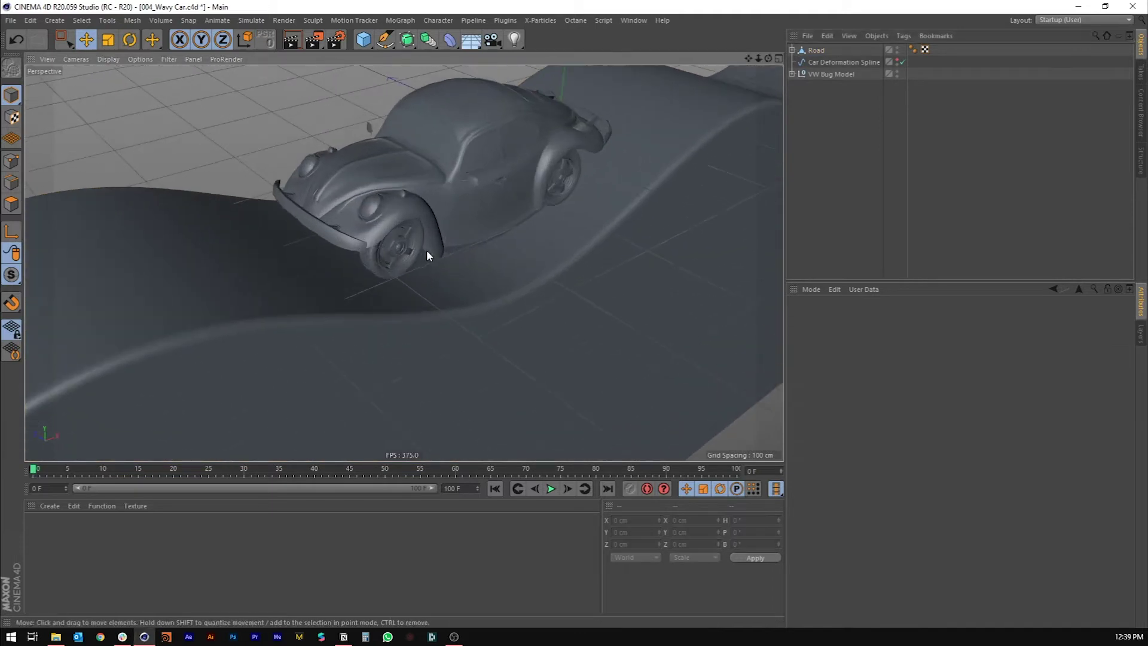
alt+drag(423, 250, 494, 246)
click(792, 50)
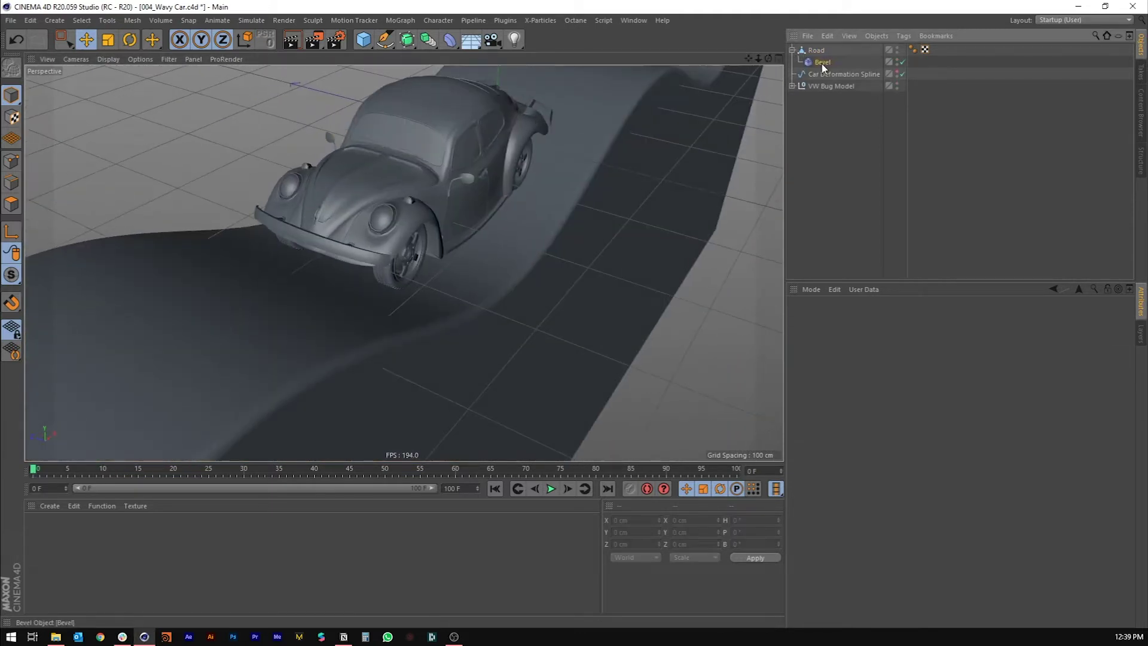
click(823, 62)
double_click(883, 437)
text(4)
key(Return)
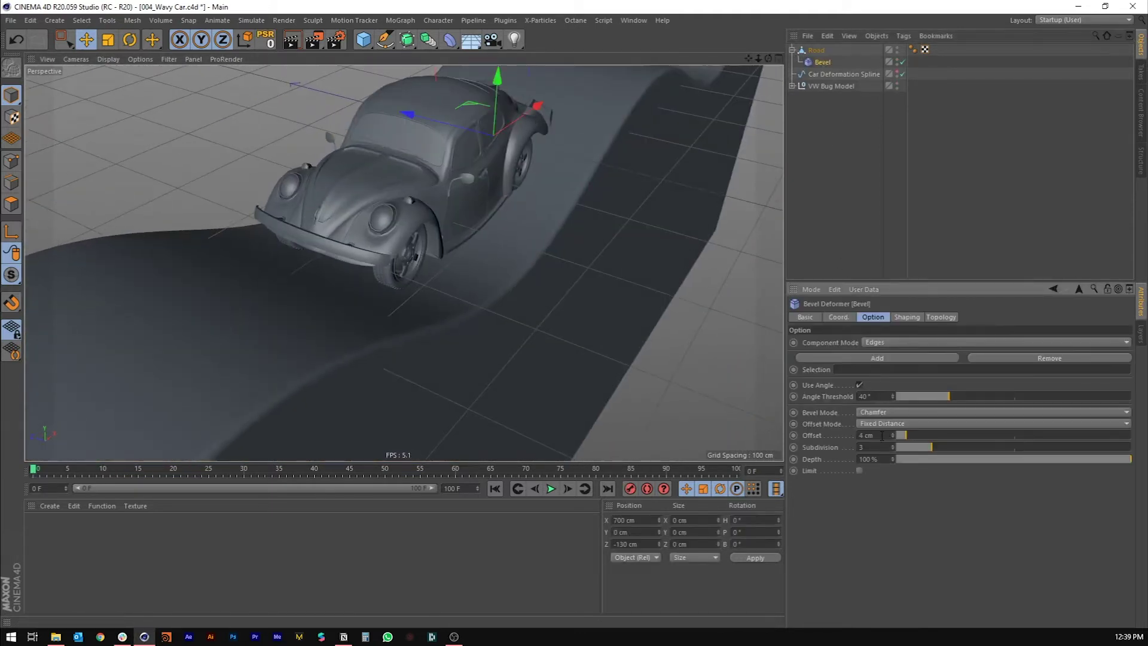
click(842, 179)
- Frame the car and the wavy road, add a Camera from that view and look through it
scroll(413, 194, down, 2)
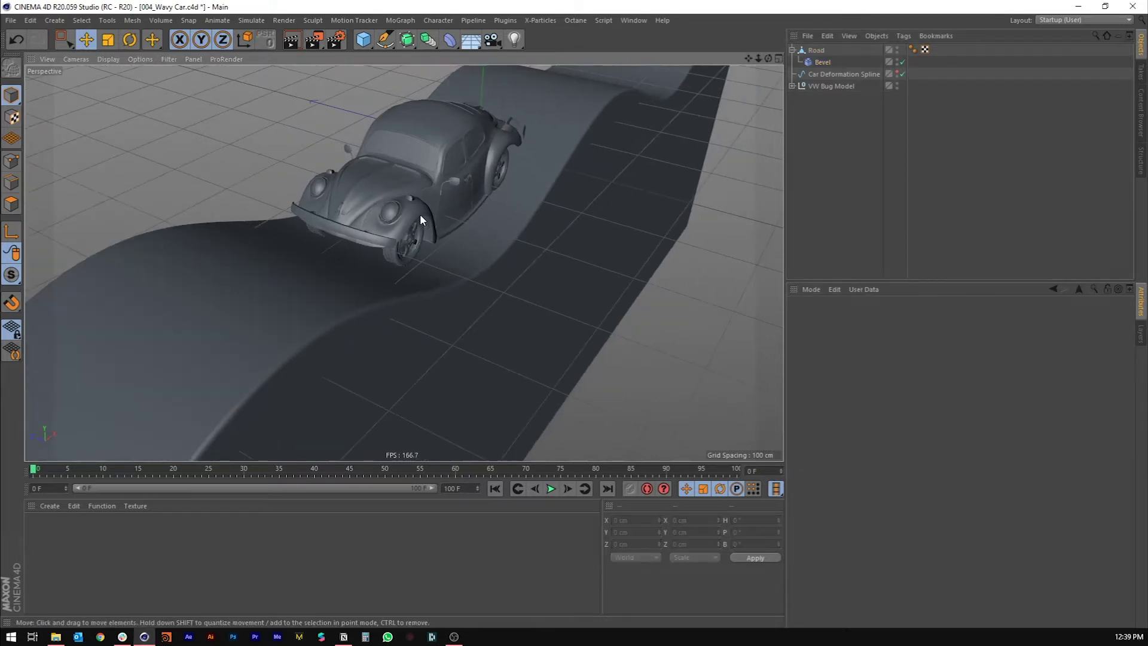
alt+middle_drag(414, 221, 383, 261)
alt+drag(383, 261, 360, 236)
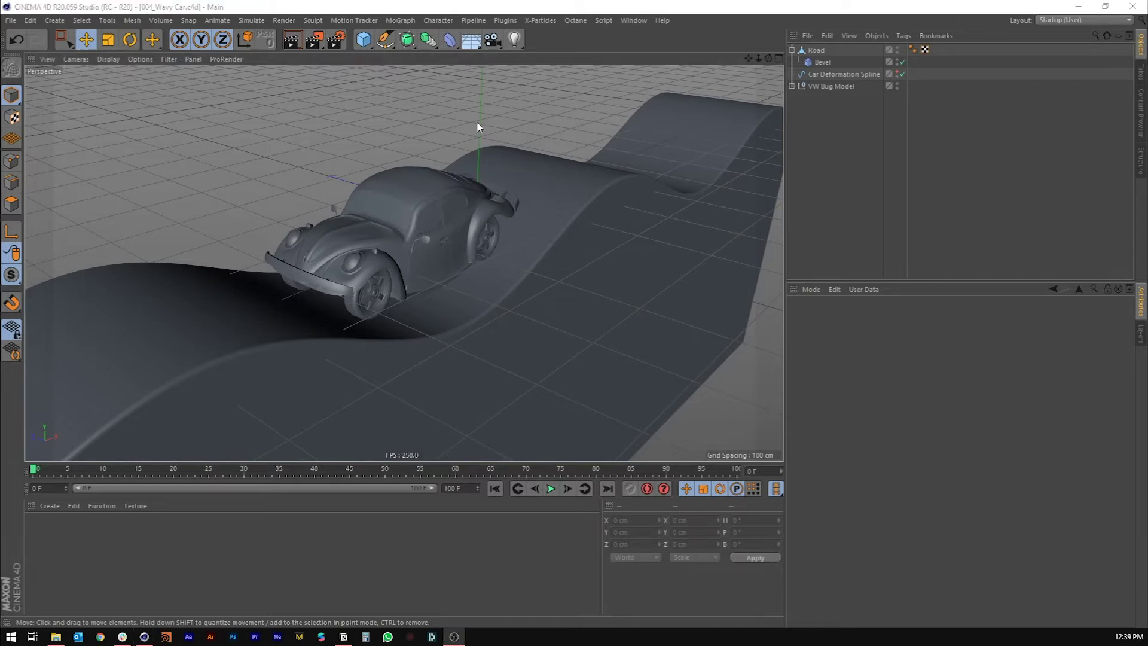
click(492, 40)
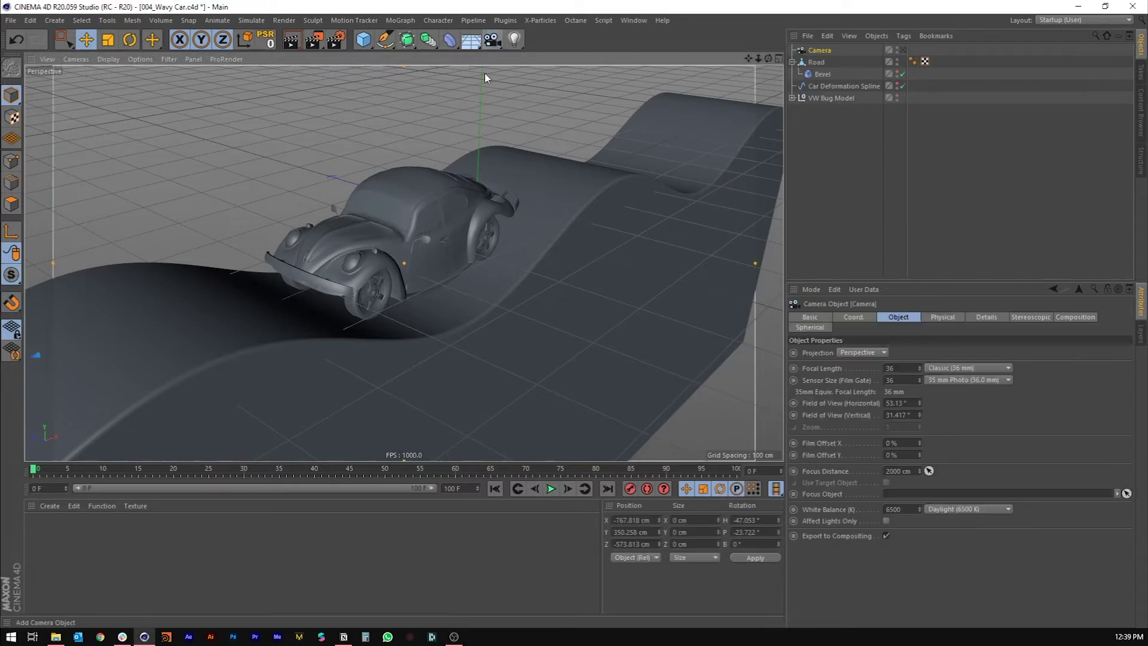
click(903, 49)
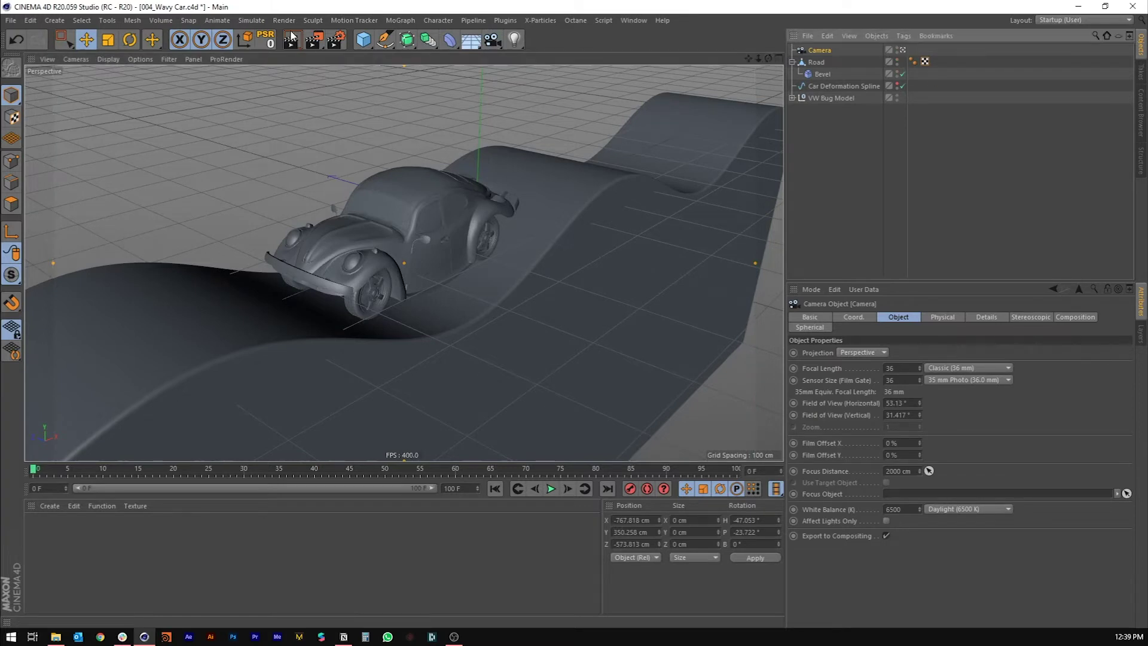
- Set the render output to a square 1280 x 1280 pixels
click(336, 40)
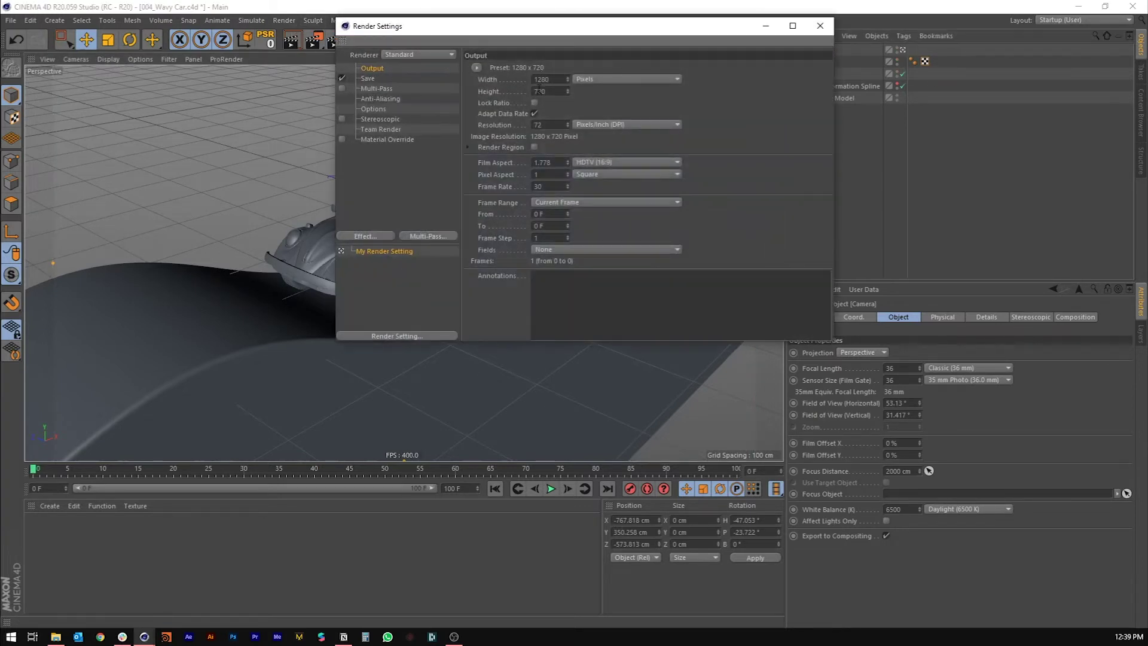
text(1280)
key(Return)
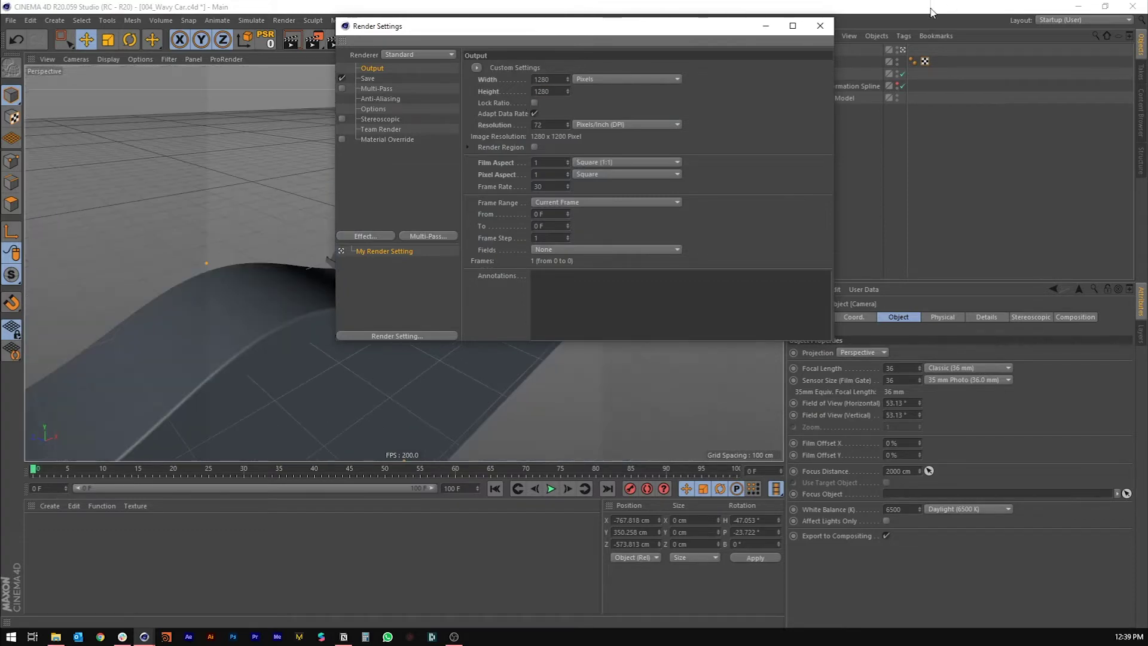
click(820, 26)
- Pull the camera far back from the car and lengthen its focal length to about 345 mm, reframing the car in the centre
scroll(383, 260, down, 10)
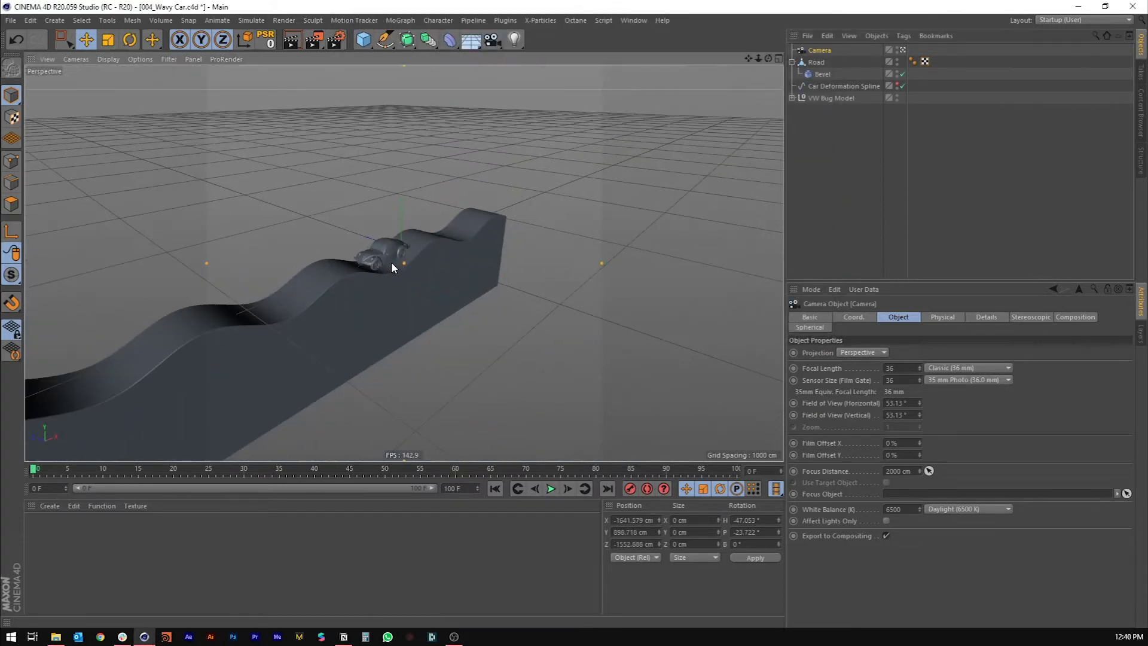
alt+middle_drag(412, 271, 410, 270)
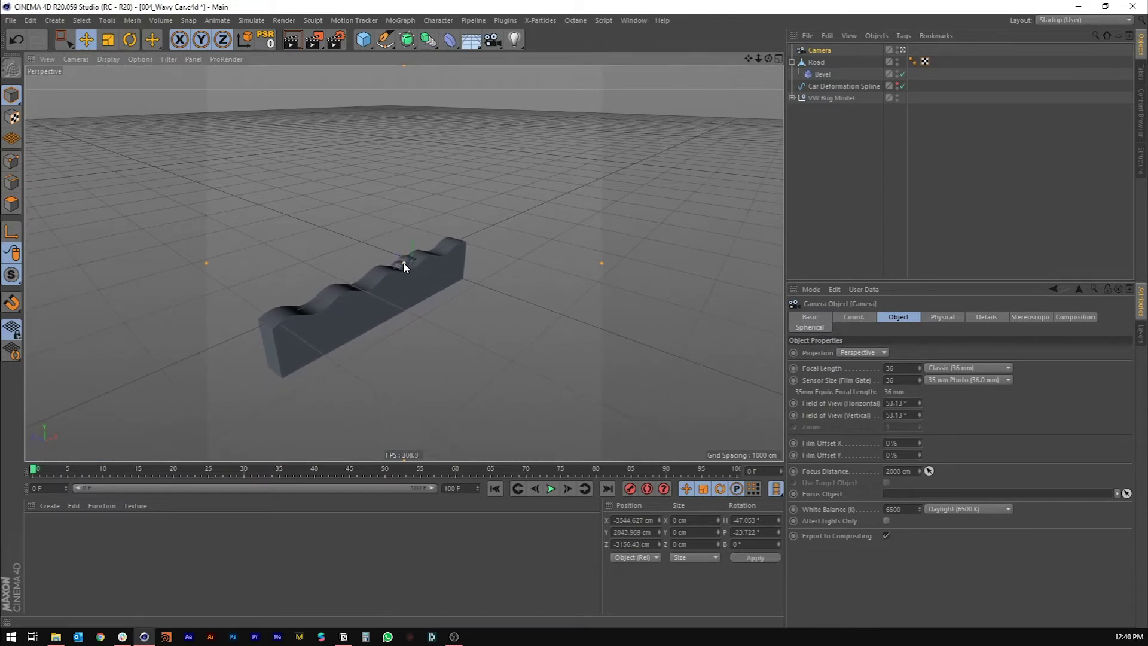
drag(604, 264, 427, 286)
alt+shift+right_drag(427, 285, 410, 276)
alt+drag(411, 276, 406, 266)
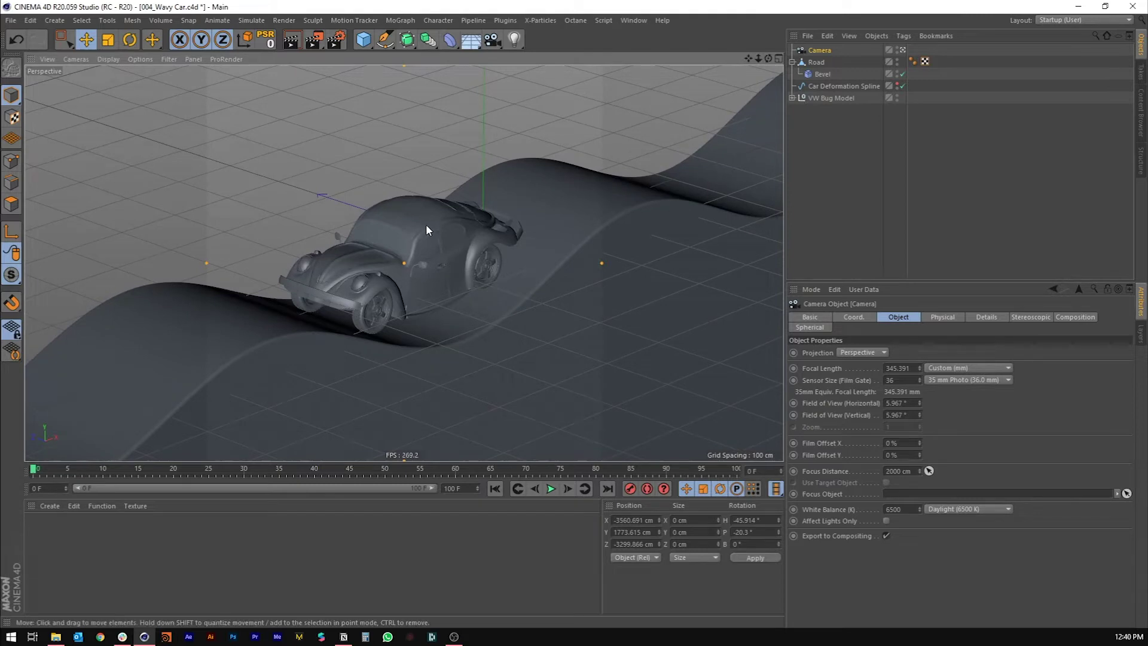
- Raise the opacity of the viewport's tinted border to about 100% so everything outside the render frame is blacked out
click(930, 209)
click(667, 242)
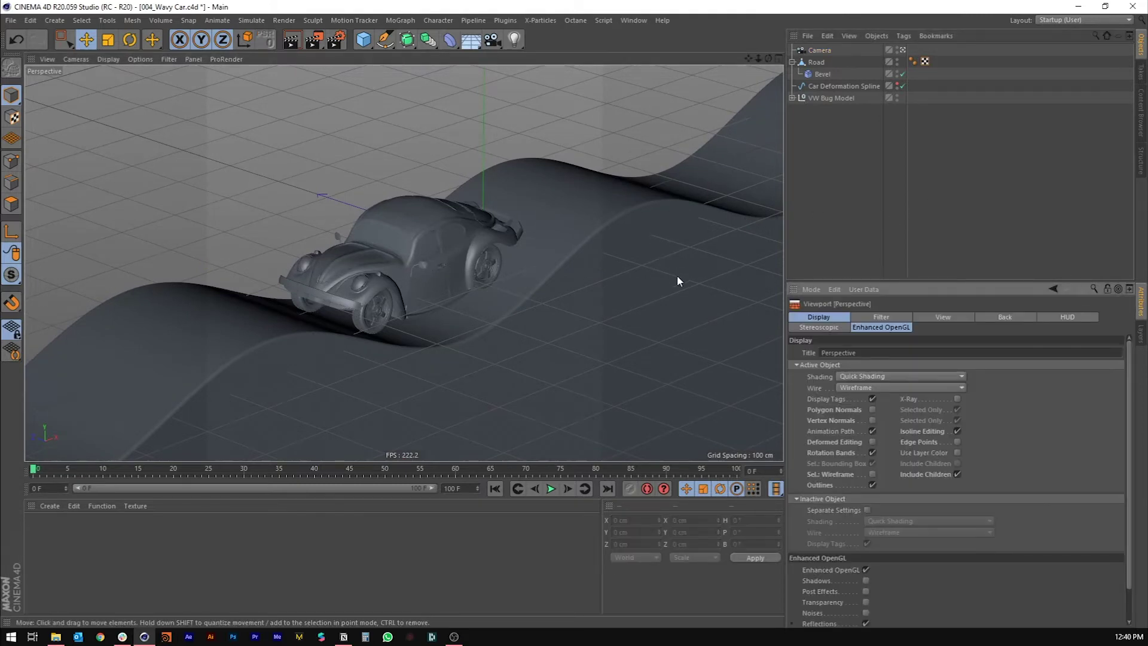
click(940, 317)
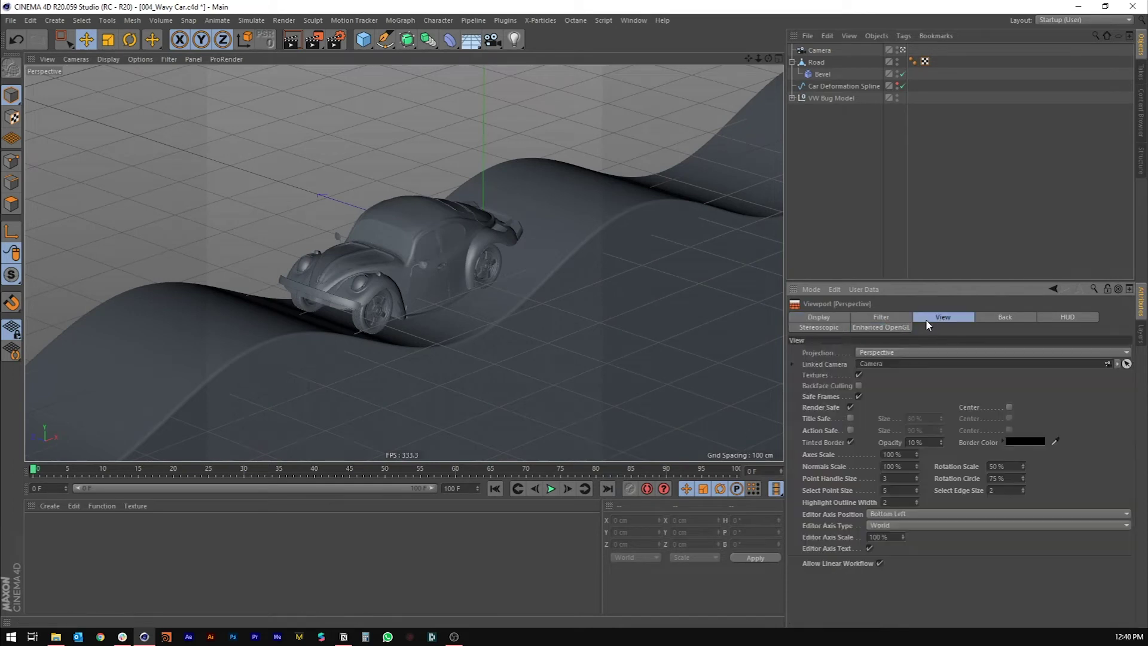
drag(940, 442, 940, 414)
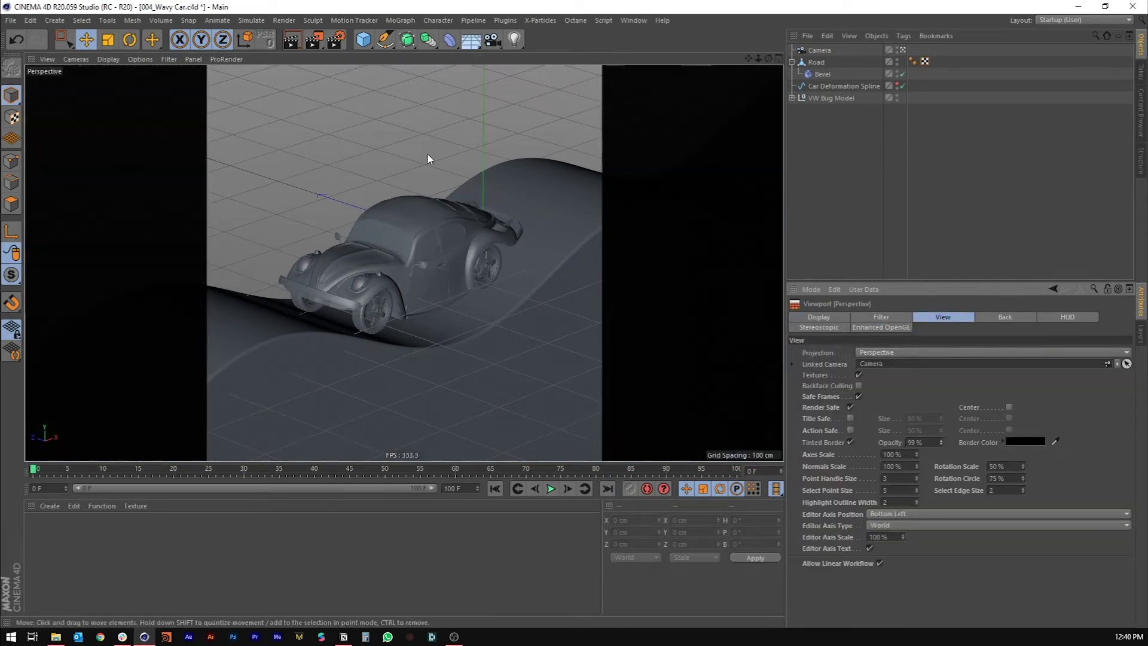
- Move the camera slightly closer to the car, play the animation to check the framing, and return to frame 0
scroll(390, 265, up, 2)
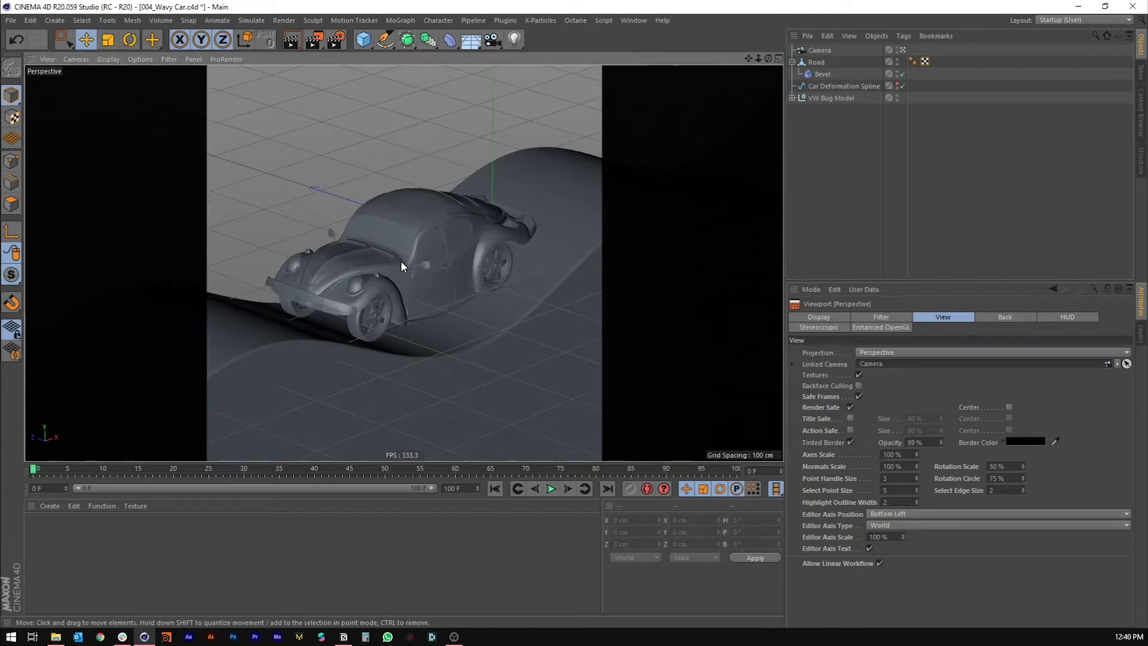
click(551, 489)
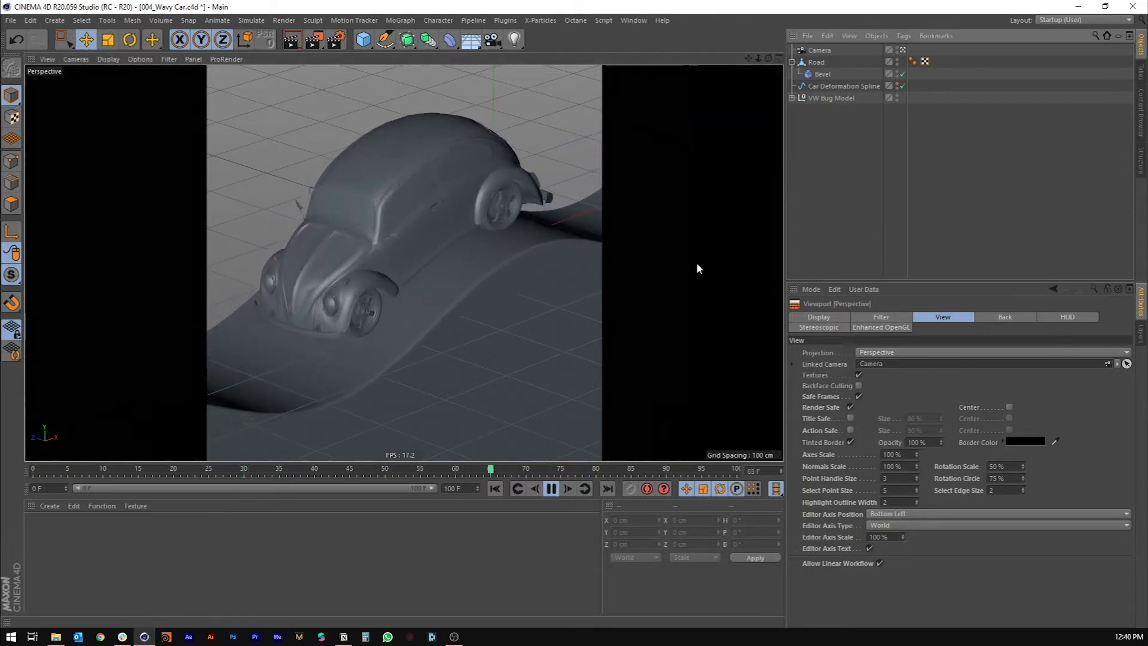
click(496, 488)
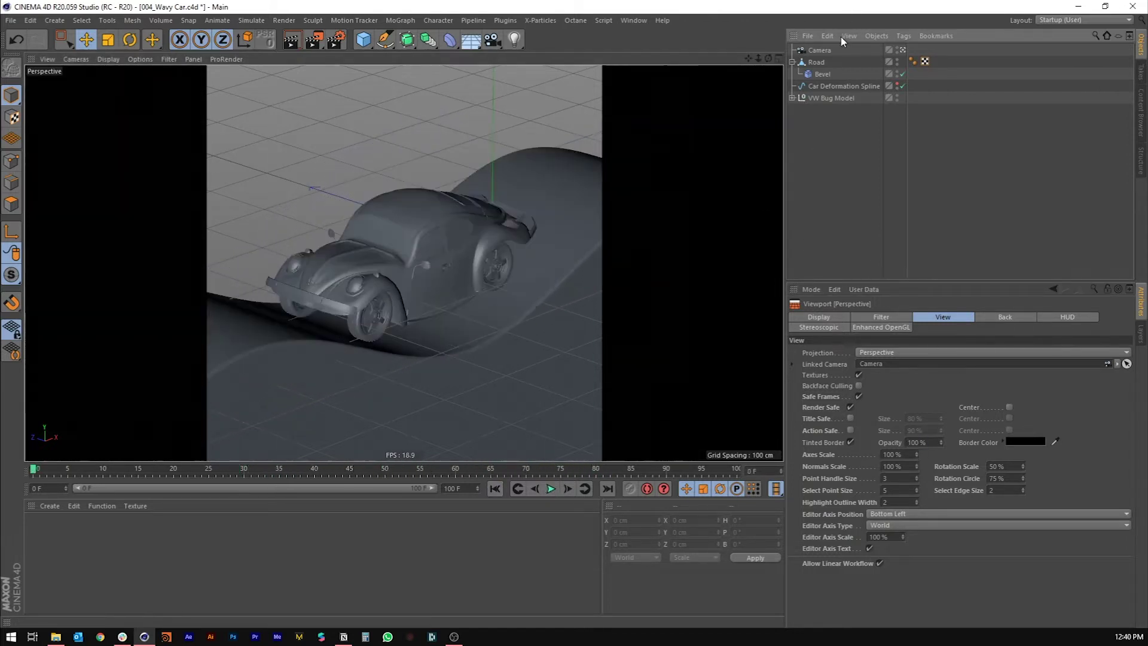
- Key the Camera's pitch rotation (R.P) of -20.3° at frame 0
click(820, 50)
click(861, 318)
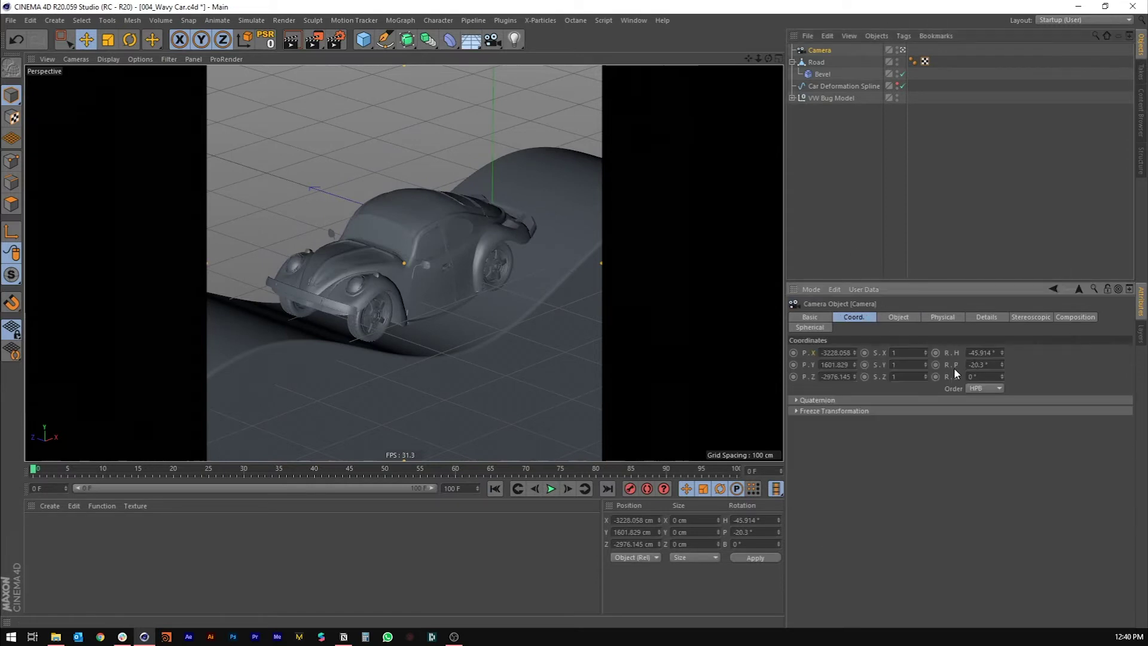
click(976, 364)
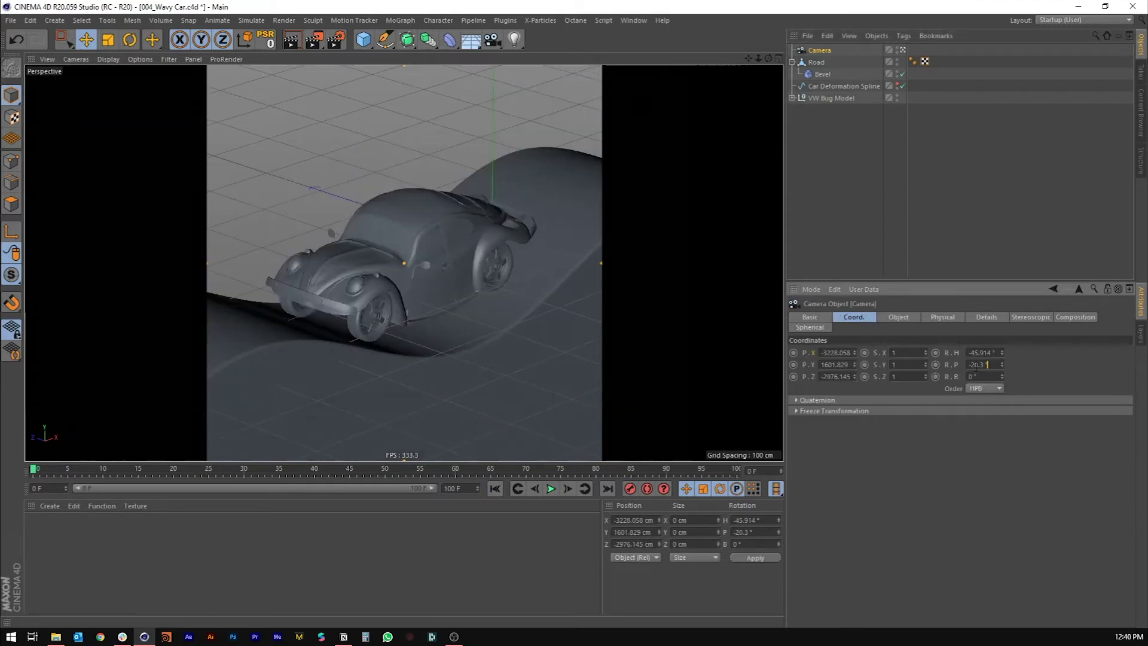
click(936, 364)
- At frame 50, set the Camera's pitch rotation to -19.7° so the car is centred, and key it
click(386, 472)
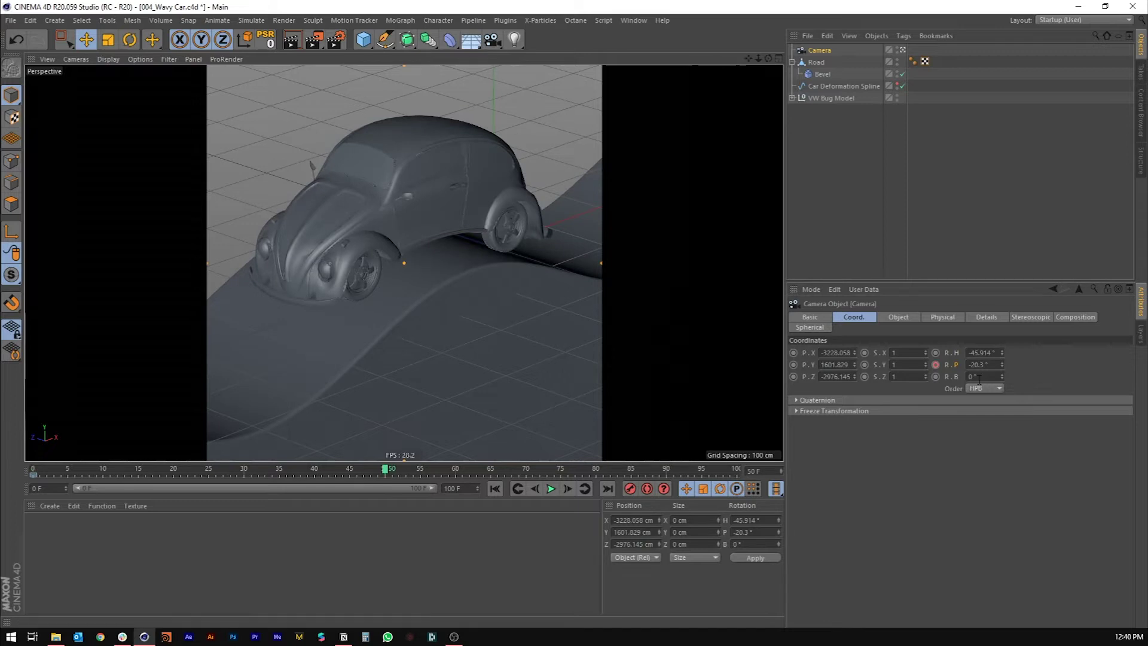
scroll(987, 365, up, 1)
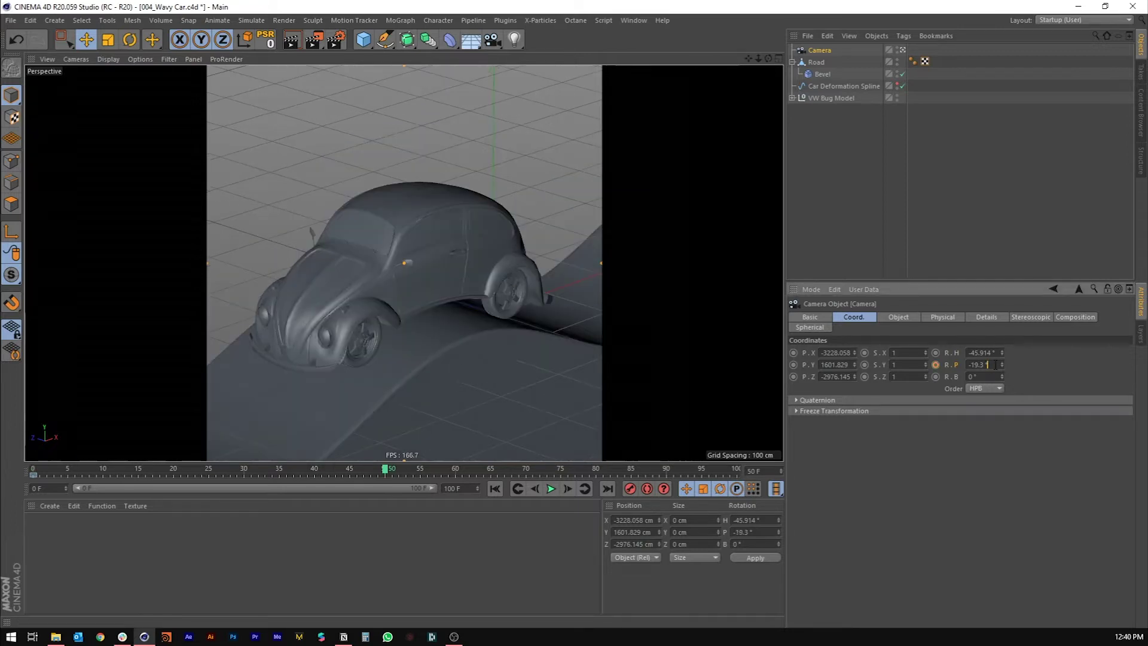
double_click(990, 365)
key(BackSpace)
text(-19.5)
key(Return)
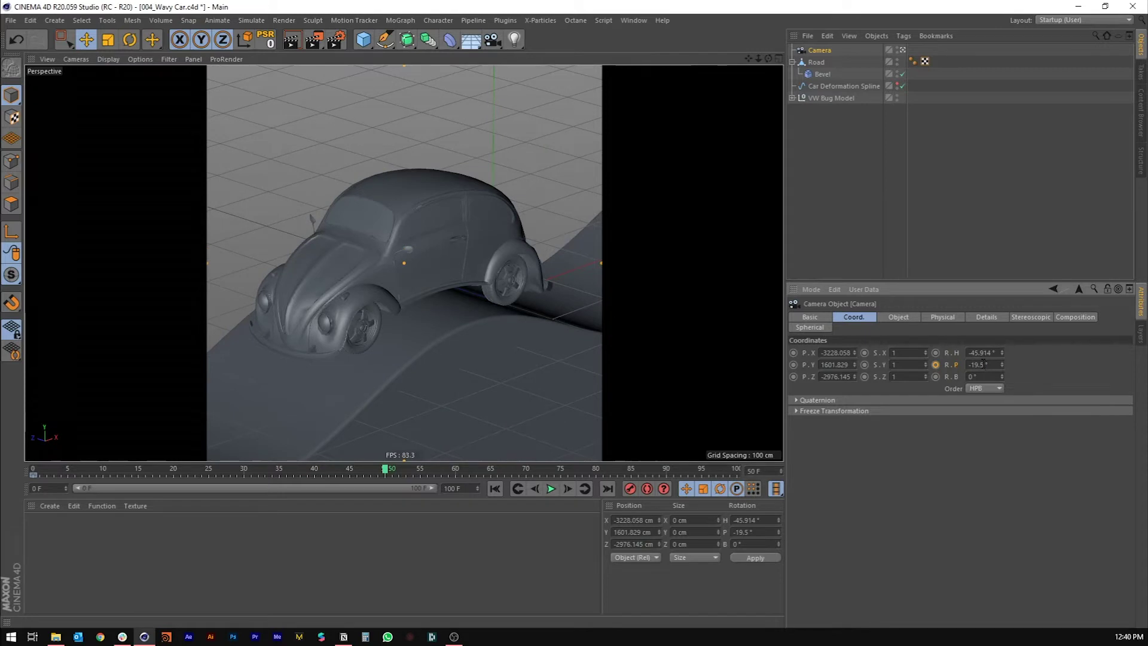
key(BackSpace)
text(7)
key(Return)
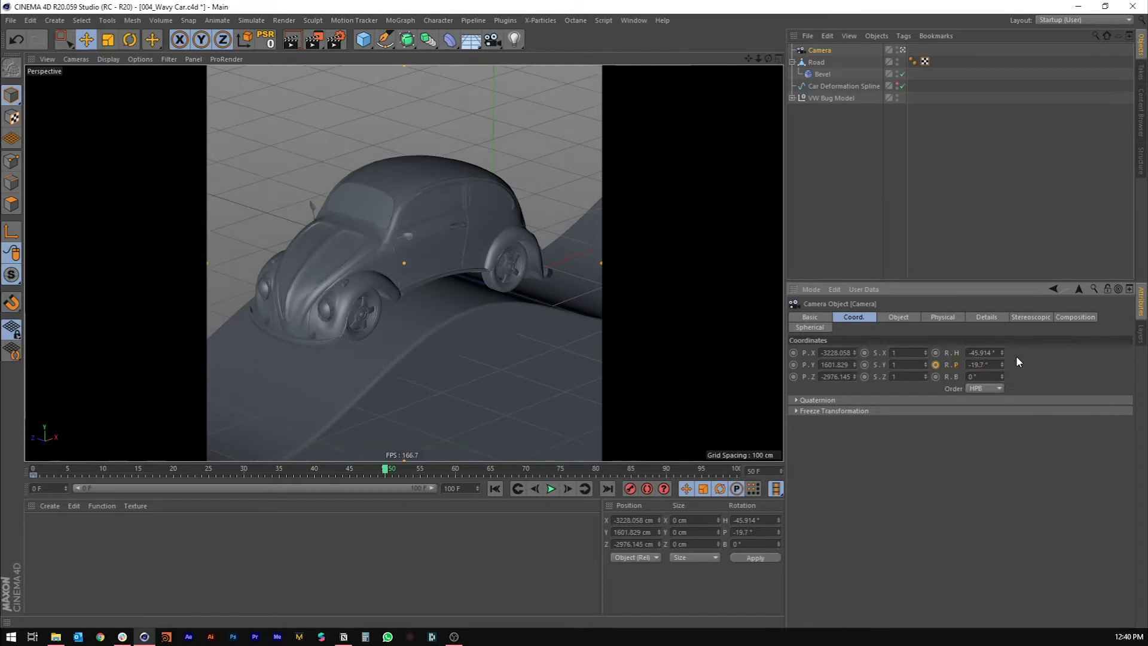
click(940, 365)
- Copy the Camera's frame 0 pitch rotation of -20.3° to frame 100 and key it there
click(34, 473)
click(978, 365)
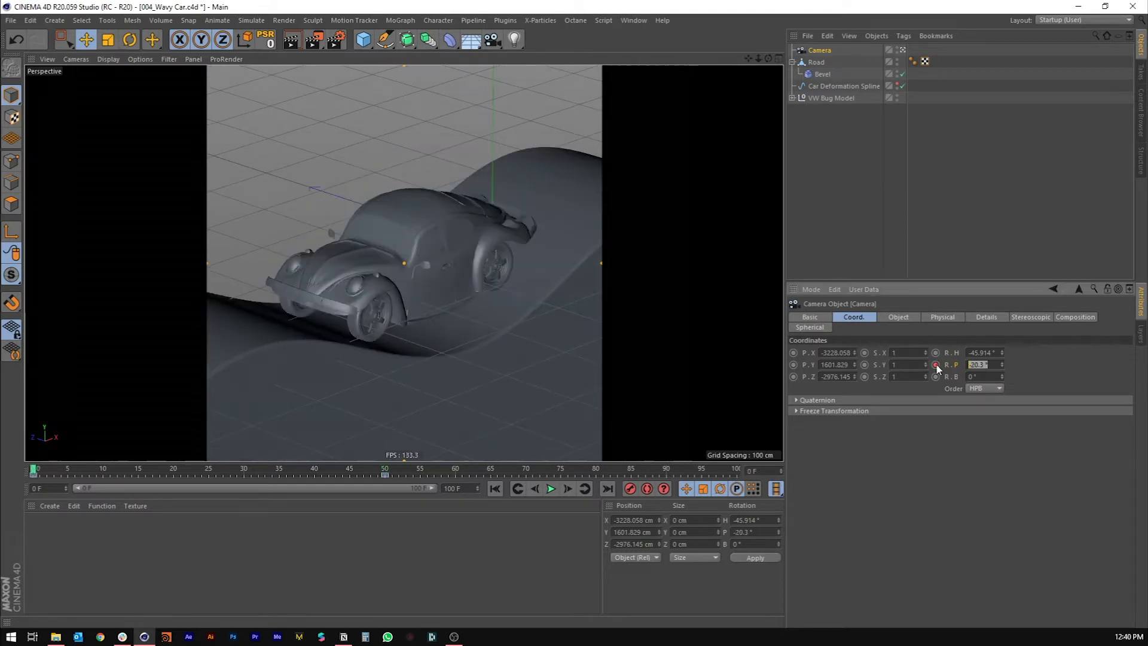
click(740, 473)
click(978, 364)
text(-20.3)
key(Return)
click(936, 364)
- Play the animation from the start to check the camera's tilt following the car, and return to frame 0
click(496, 488)
click(551, 489)
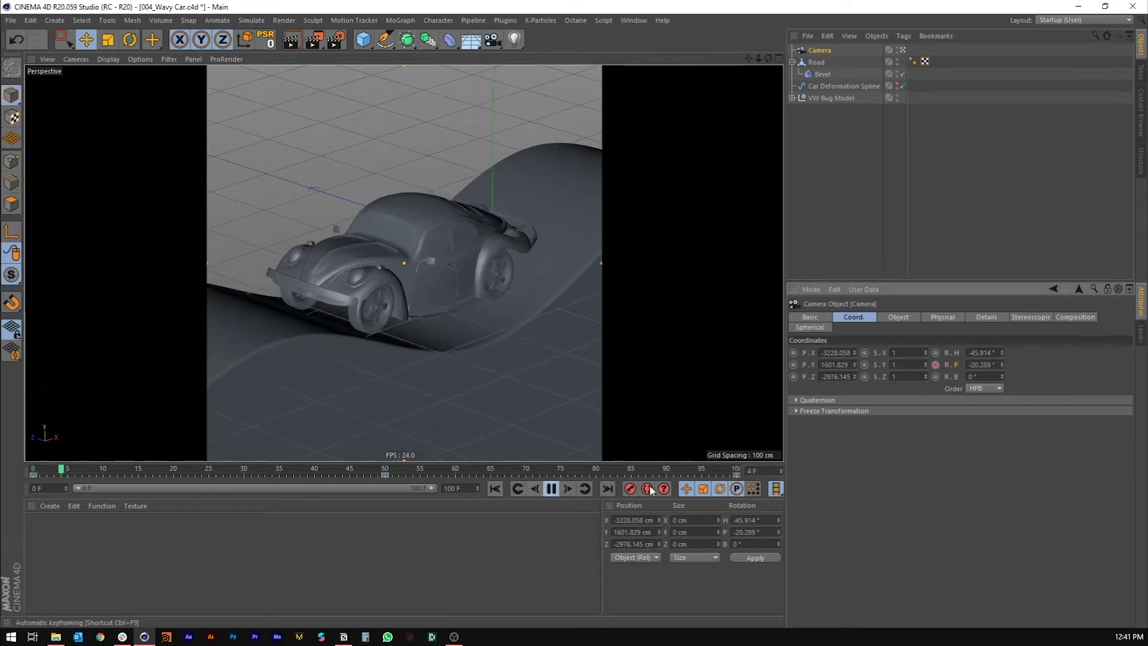
click(946, 202)
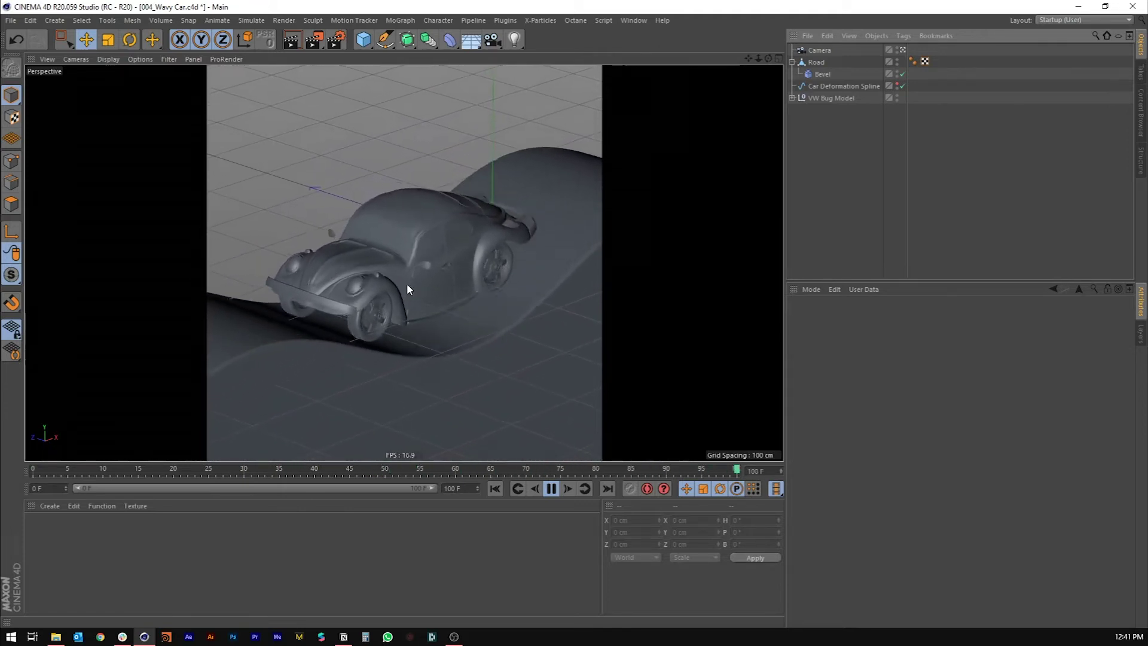
click(550, 490)
click(496, 489)
- Scrub to frame 84, shift the camera framing slightly, and save the project
drag(80, 471, 625, 469)
key(ctrl+s)
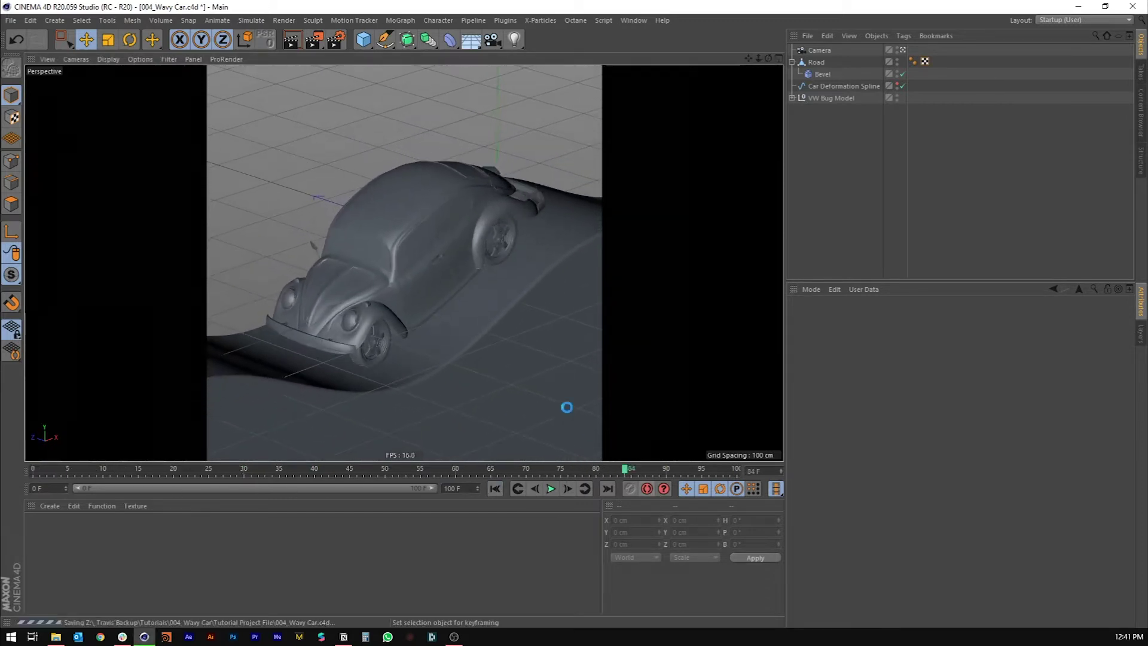
alt+middle_drag(422, 241, 428, 245)
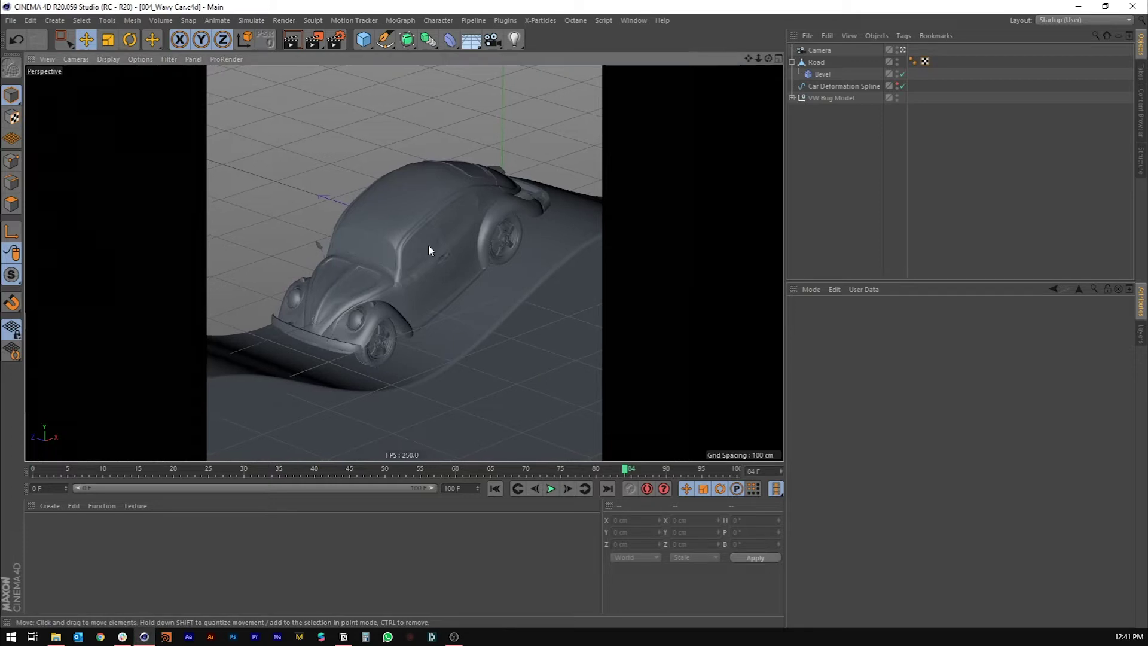
key(ctrl+s)
- Collapse the Road's hierarchy, and open the render kernel choices of the Octane Live Viewer in the OctaneOne Screen layout
click(793, 62)
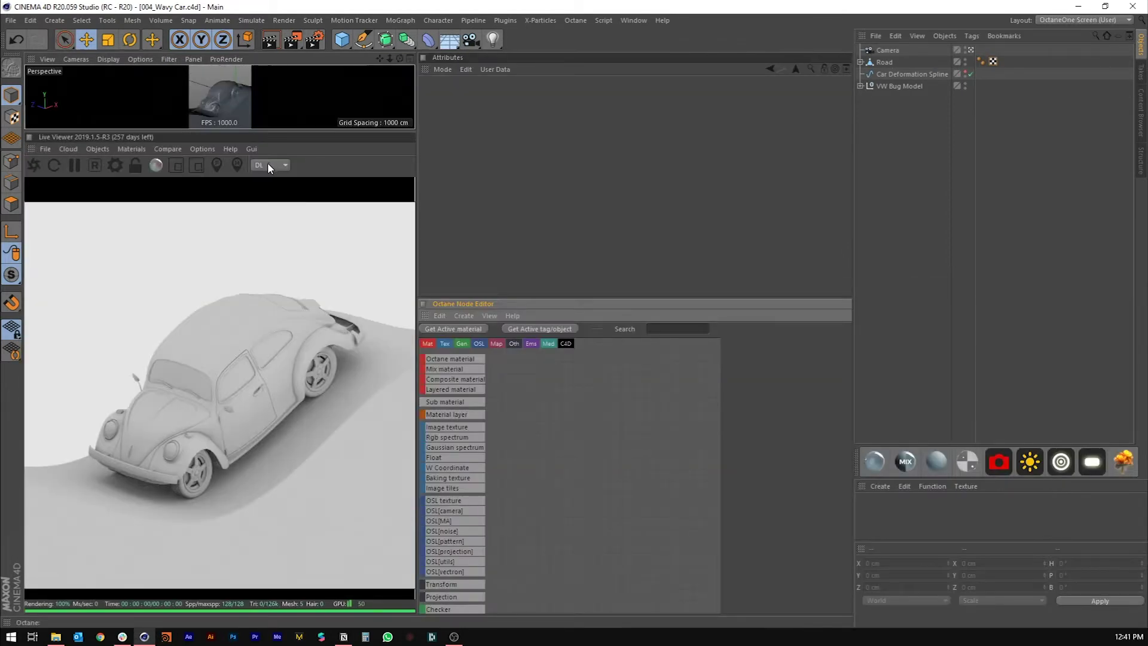
click(262, 164)
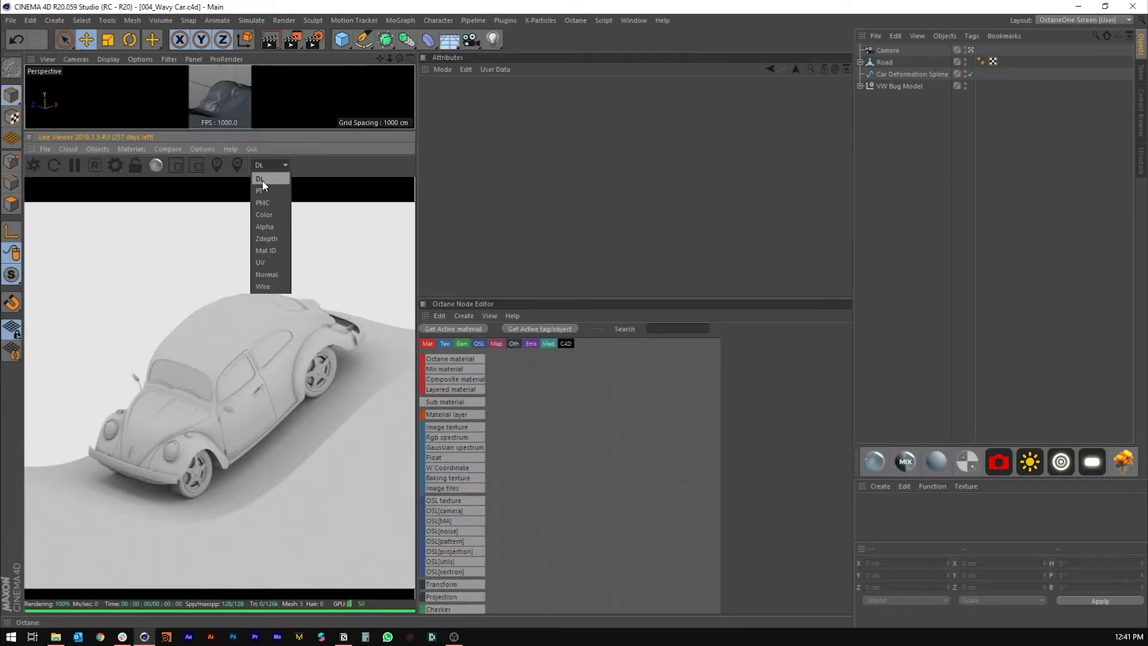
- Switch the live render kernel to path tracing (PT) and set its maximum samples to 150
click(267, 192)
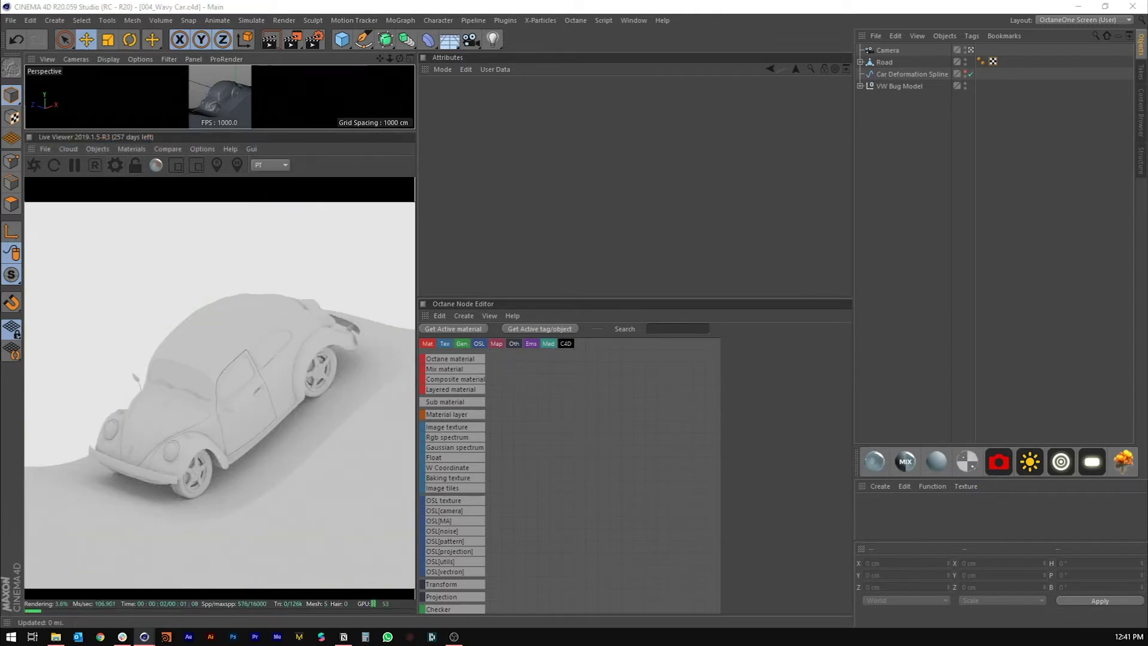
drag(328, 223, 278, 184)
text(150)
key(Tab)
key(Tab)
key(Tab)
key(Tab)
key(Tab)
key(Tab)
key(Tab)
key(Tab)
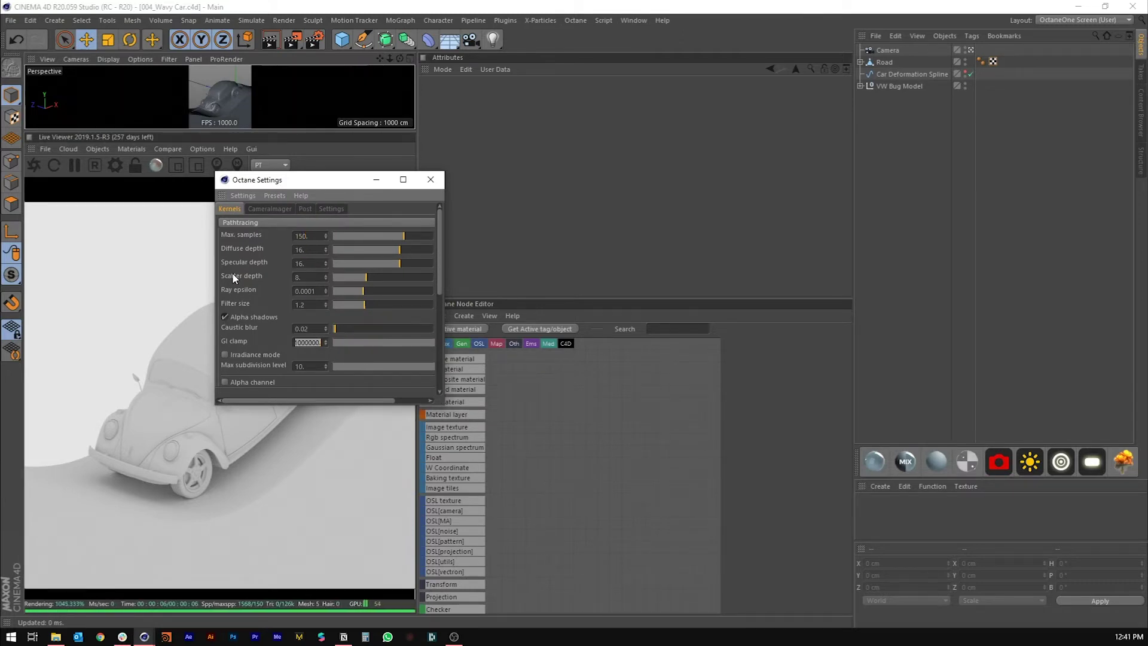
click(430, 179)
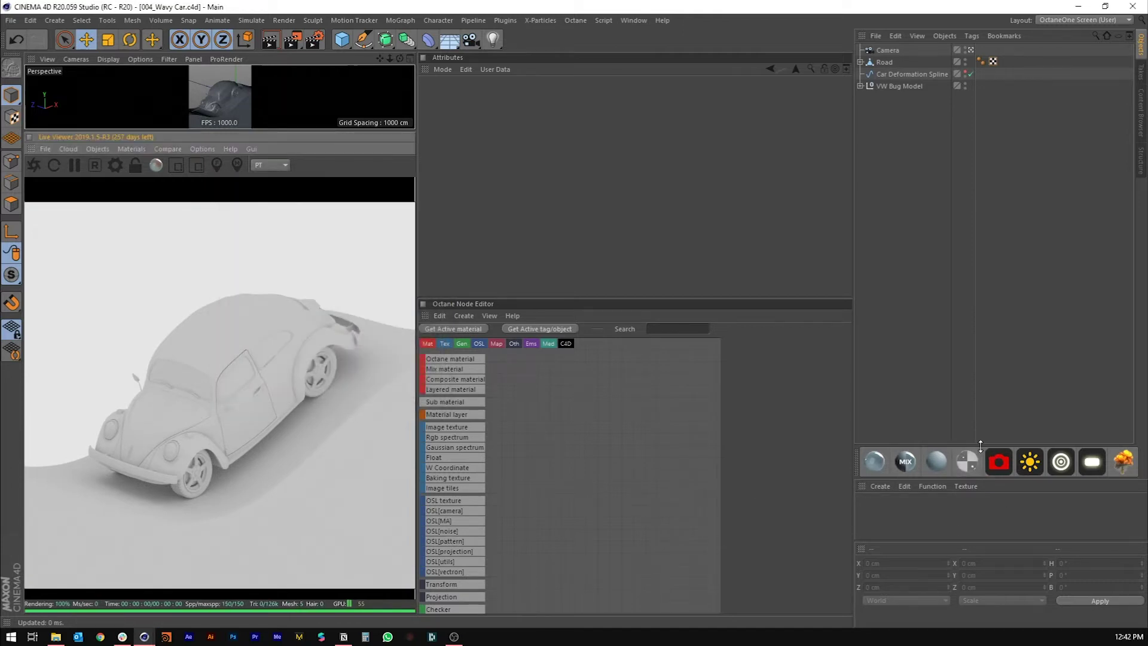
- Enlarge the material area and add an Octane area light to the scene
drag(979, 445, 978, 373)
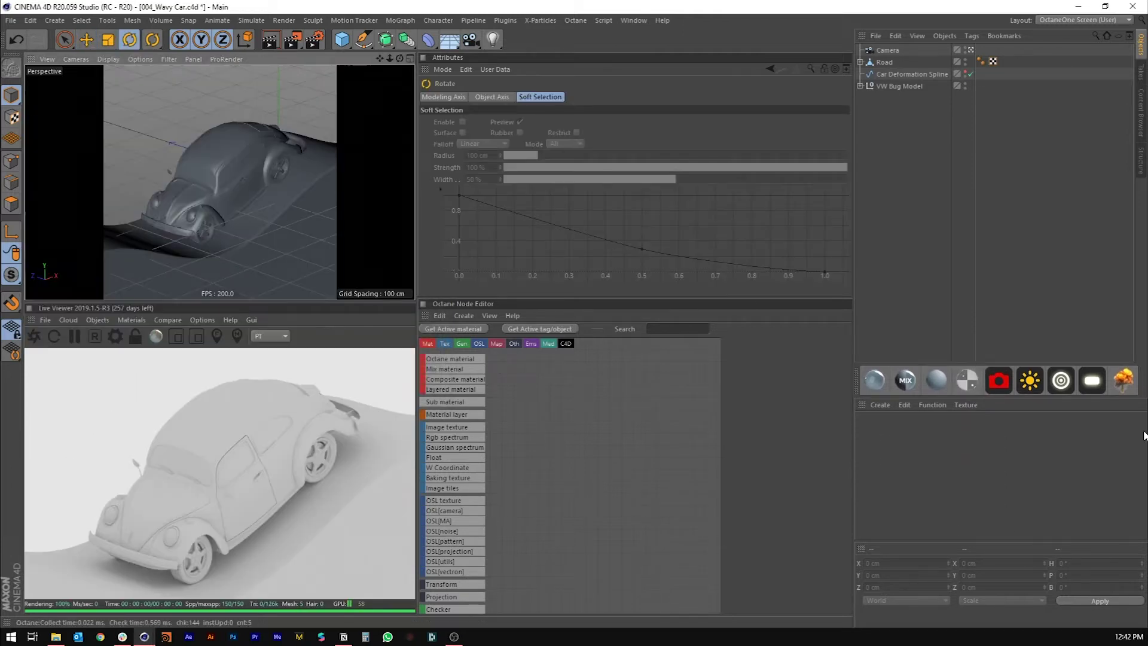
click(1092, 380)
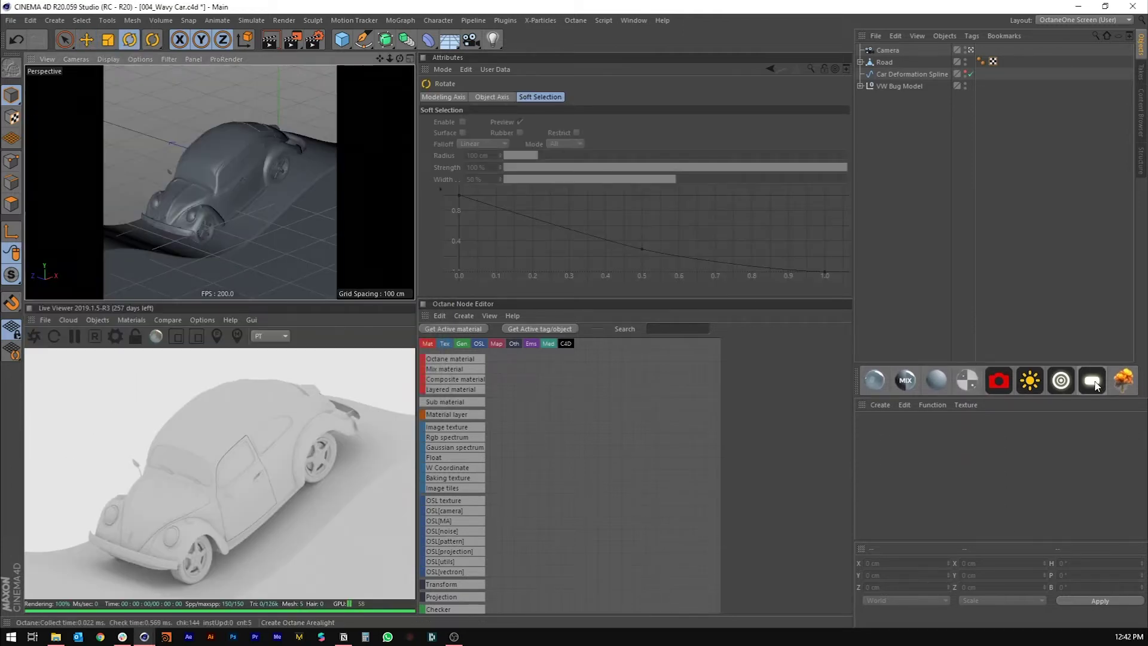
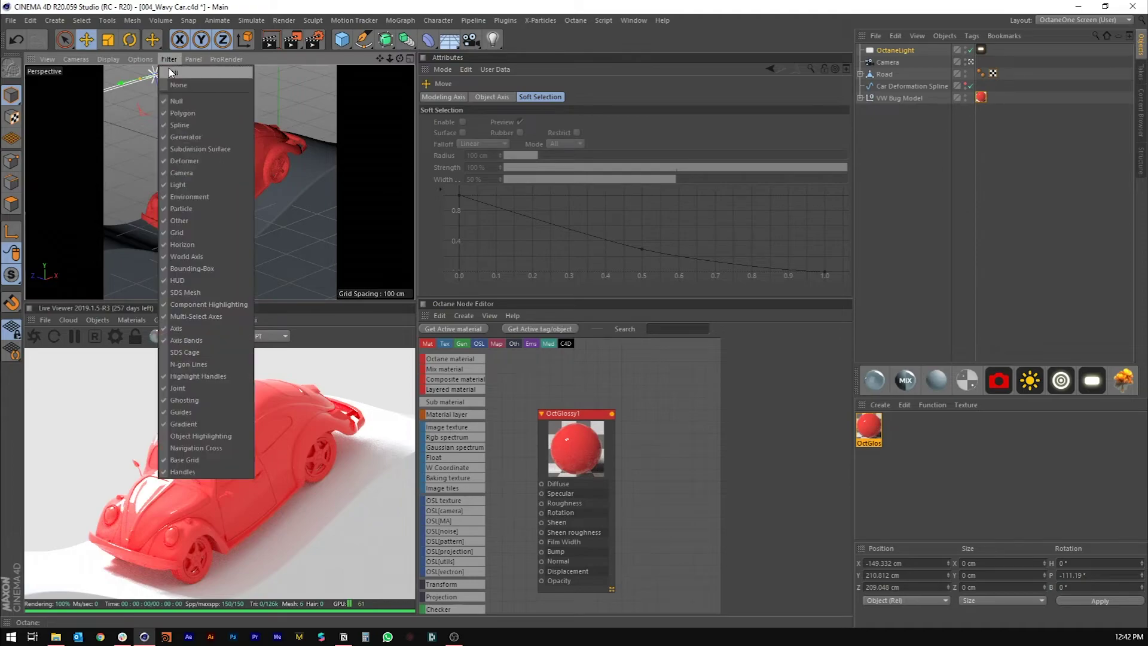
- Shift the area light to about -106 cm on X and set its power to about 13.36
drag(186, 71, 183, 73)
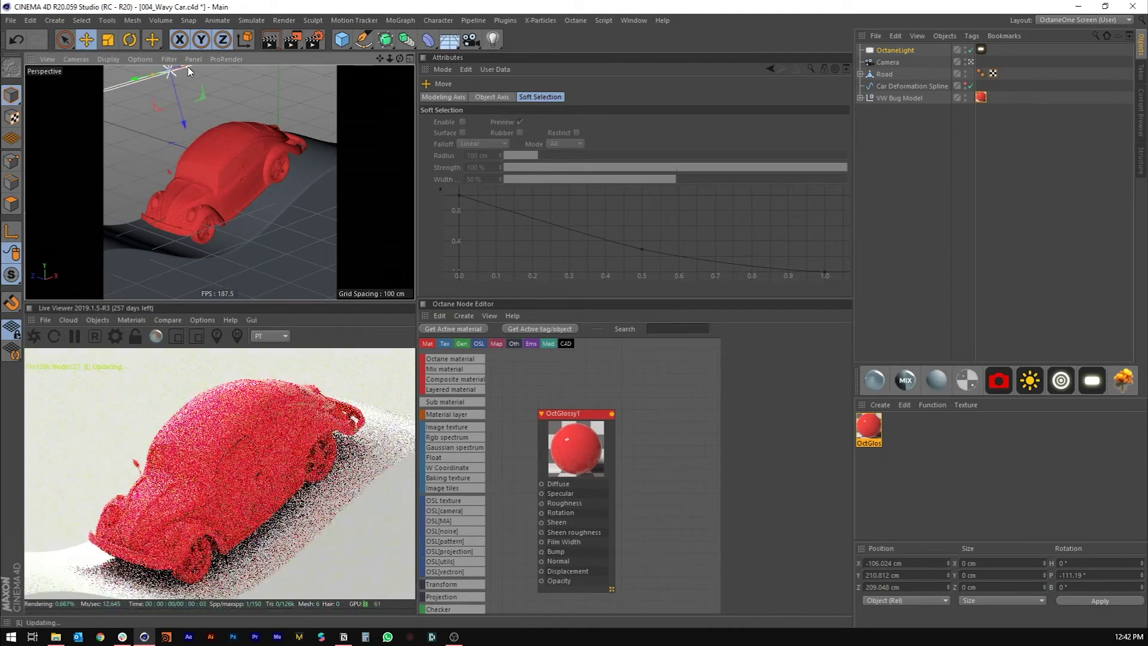
click(982, 49)
drag(723, 123, 735, 124)
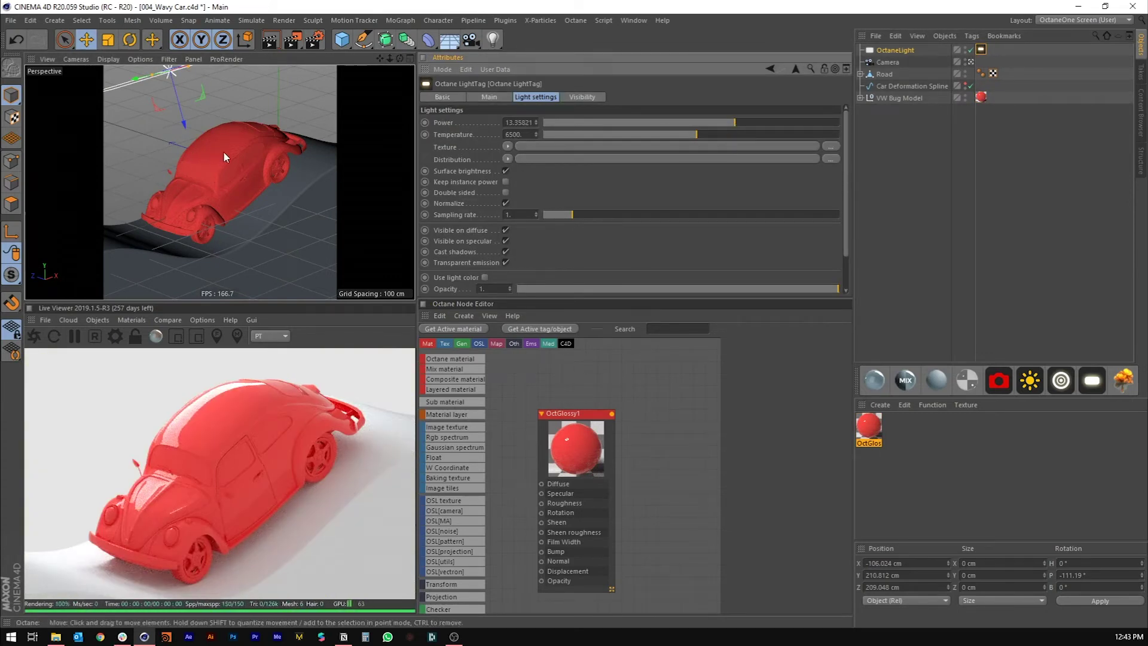
- Change the Top viewport to a perspective view, separate from the scene camera's viewport
middle_click(203, 145)
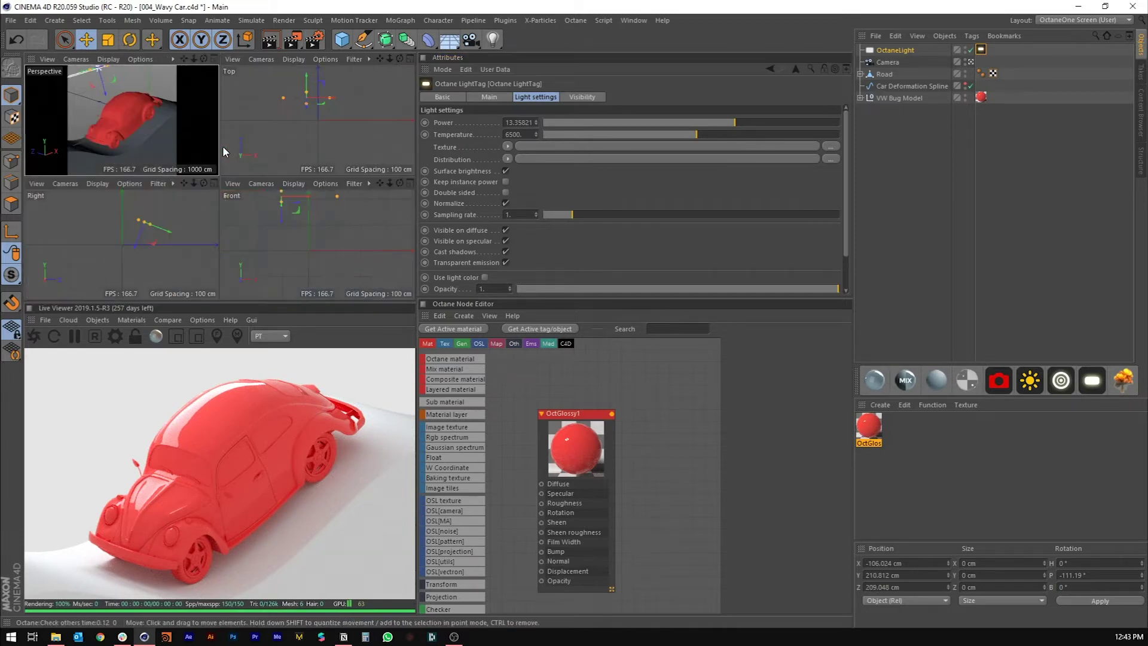
middle_click(127, 120)
middle_click(148, 117)
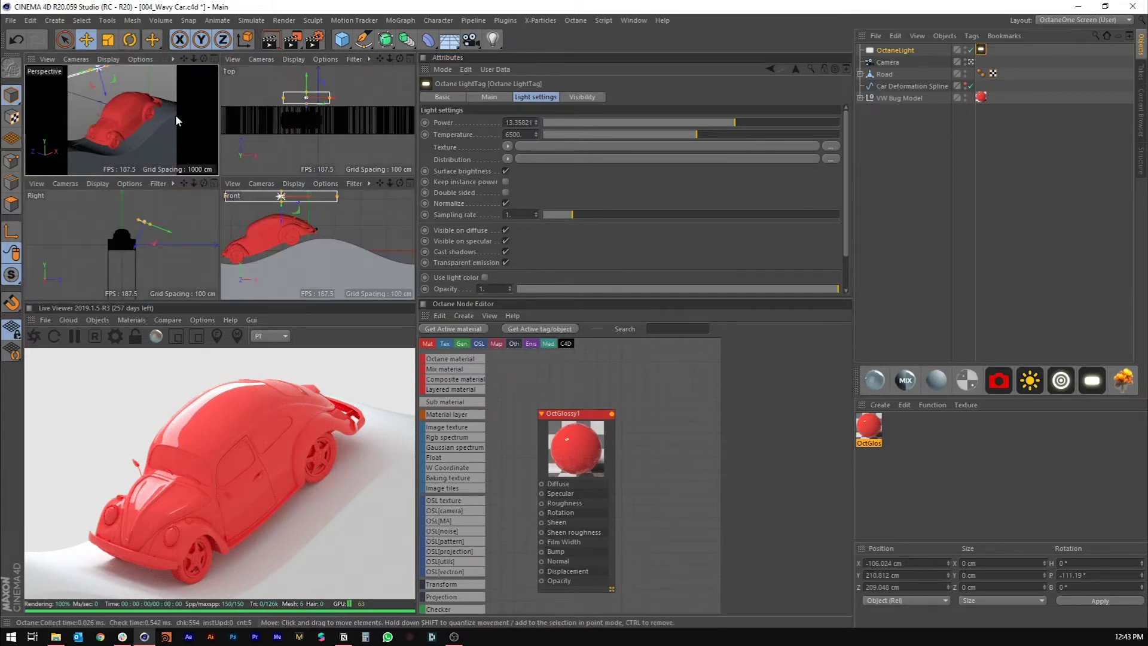
middle_click(274, 95)
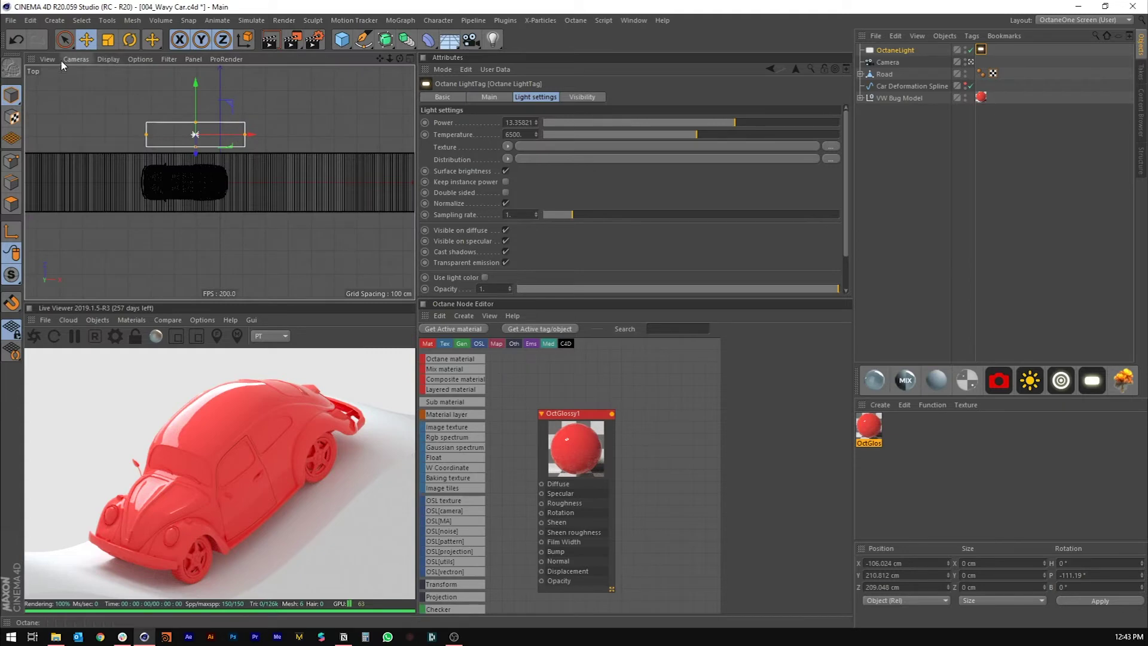
click(76, 59)
click(89, 133)
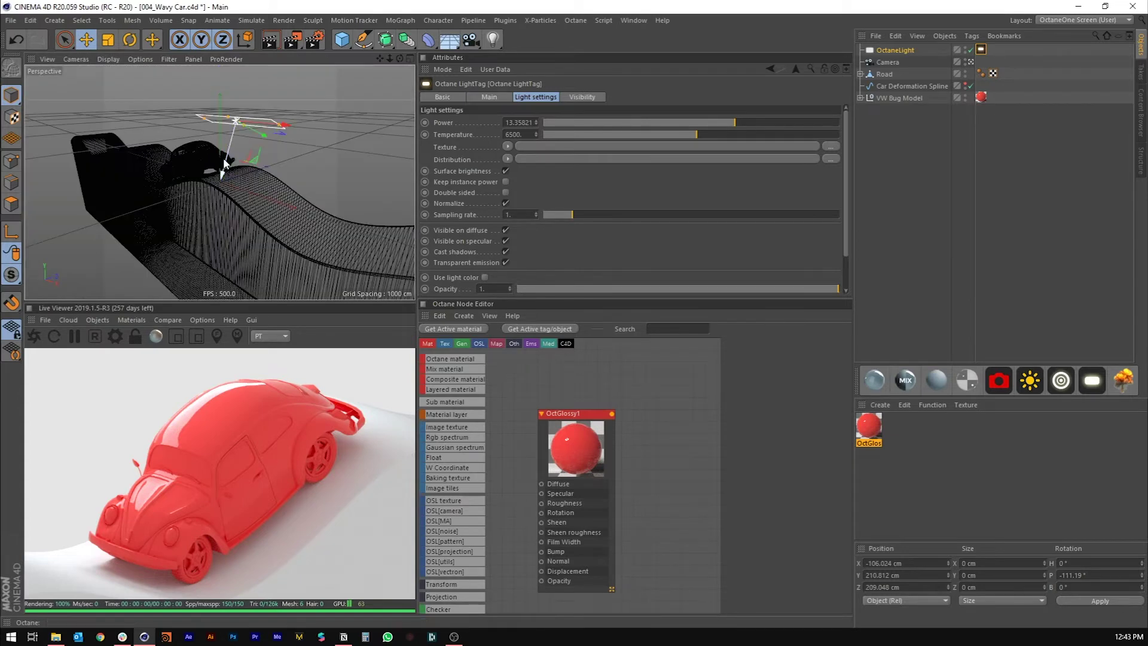
- Enlarge the area light and reposition it at about X 179, Y 373, Z 627 cm with a pitch of about -125.6°
alt+drag(198, 160, 220, 186)
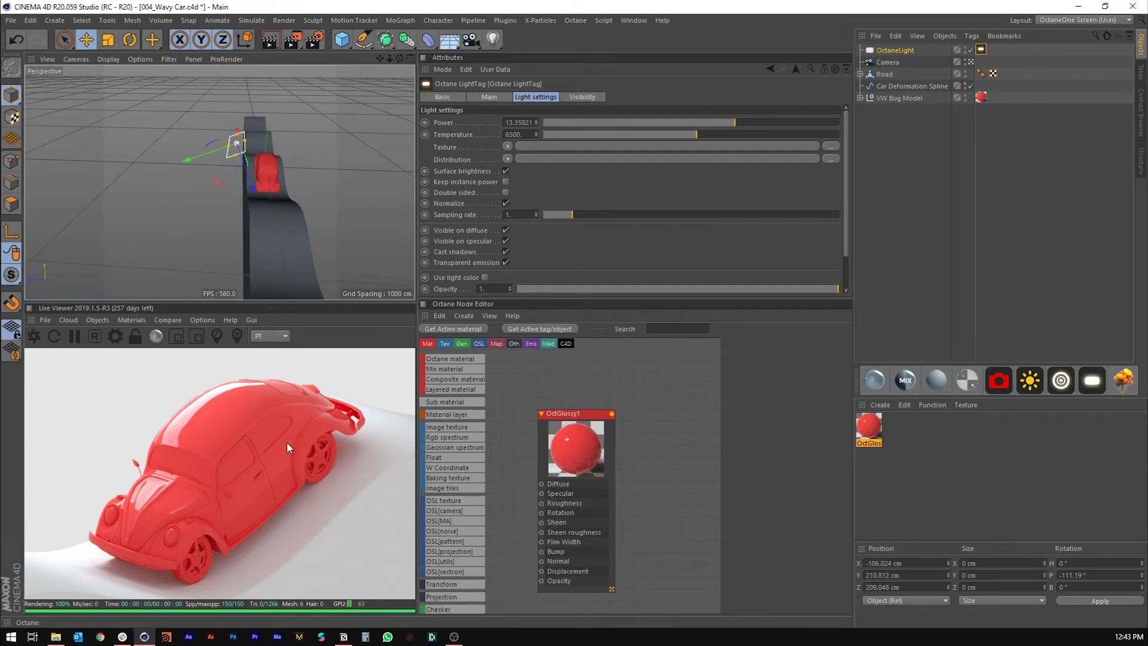
drag(230, 151, 205, 158)
key(t)
mouse_move(126, 148)
mouse_down()
mouse_move(203, 135)
mouse_move(142, 144)
mouse_move(285, 169)
mouse_move(193, 165)
mouse_up()
key(r)
key(e)
drag(132, 139, 84, 134)
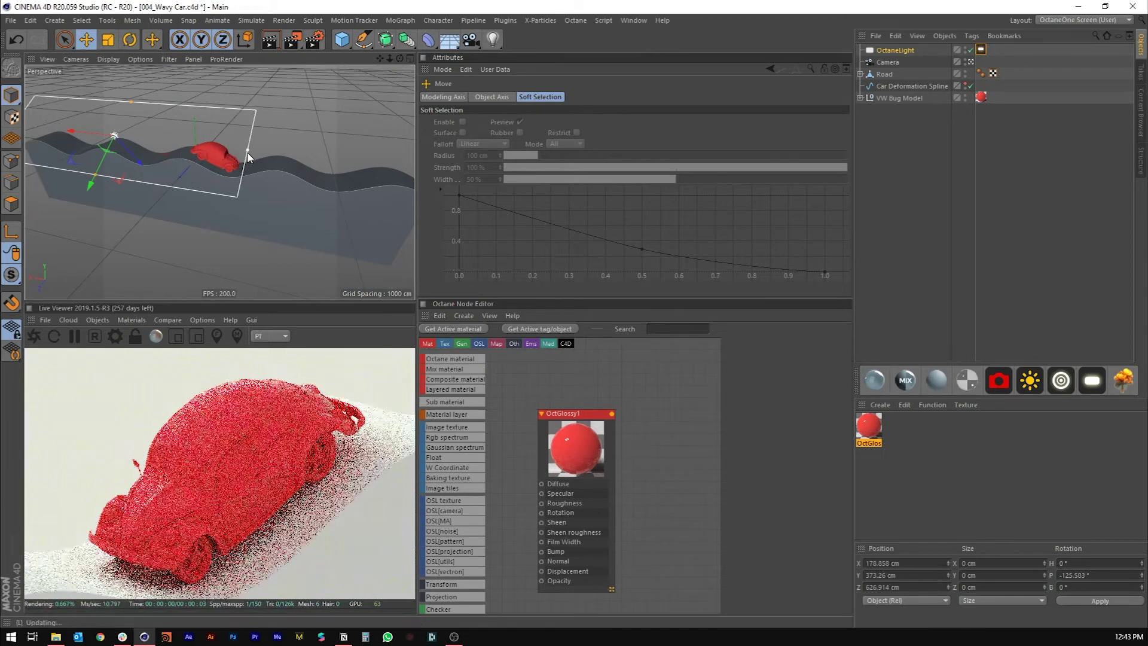
- Add a targeted Octane area light aimed at VW Bug Model and place it at about X 593, Y 810, Z -1164 cm
mouse_move(232, 196)
alt+mouse_down()
mouse_move(169, 190)
mouse_move(184, 222)
mouse_move(190, 173)
alt+mouse_up()
alt+drag(193, 230, 205, 179)
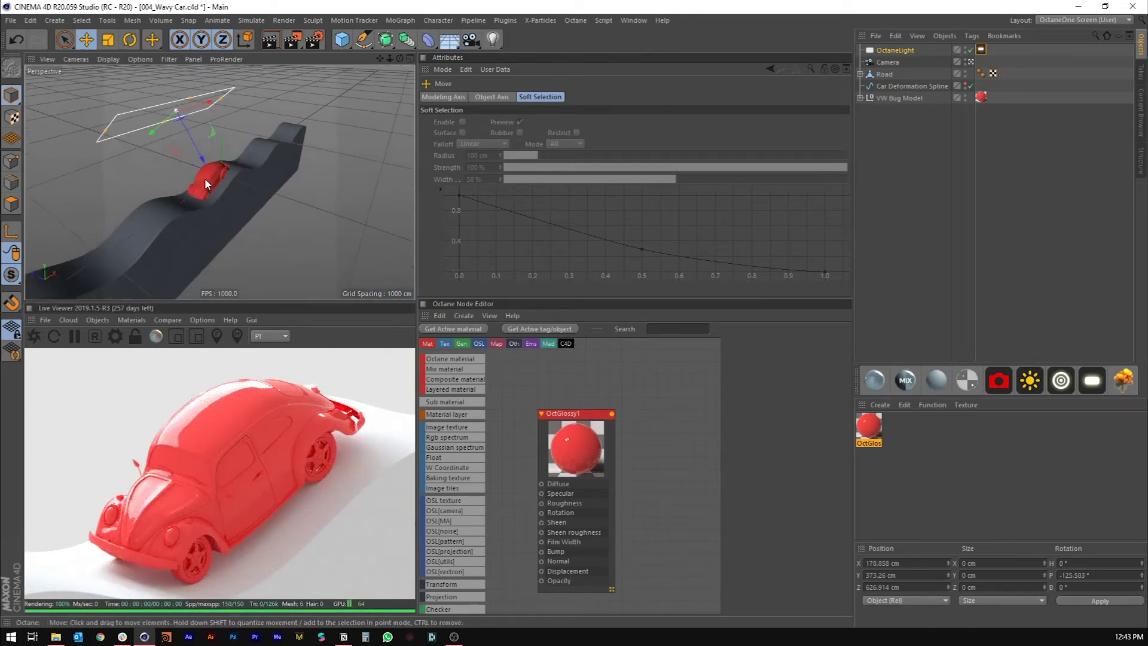
click(901, 98)
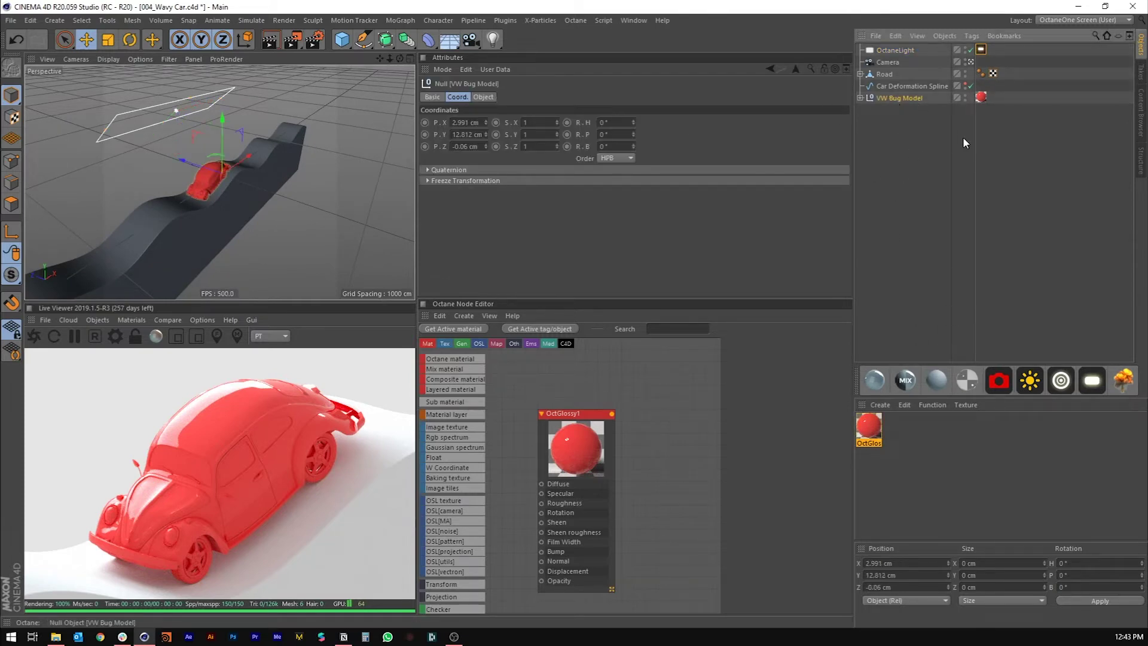
click(1060, 380)
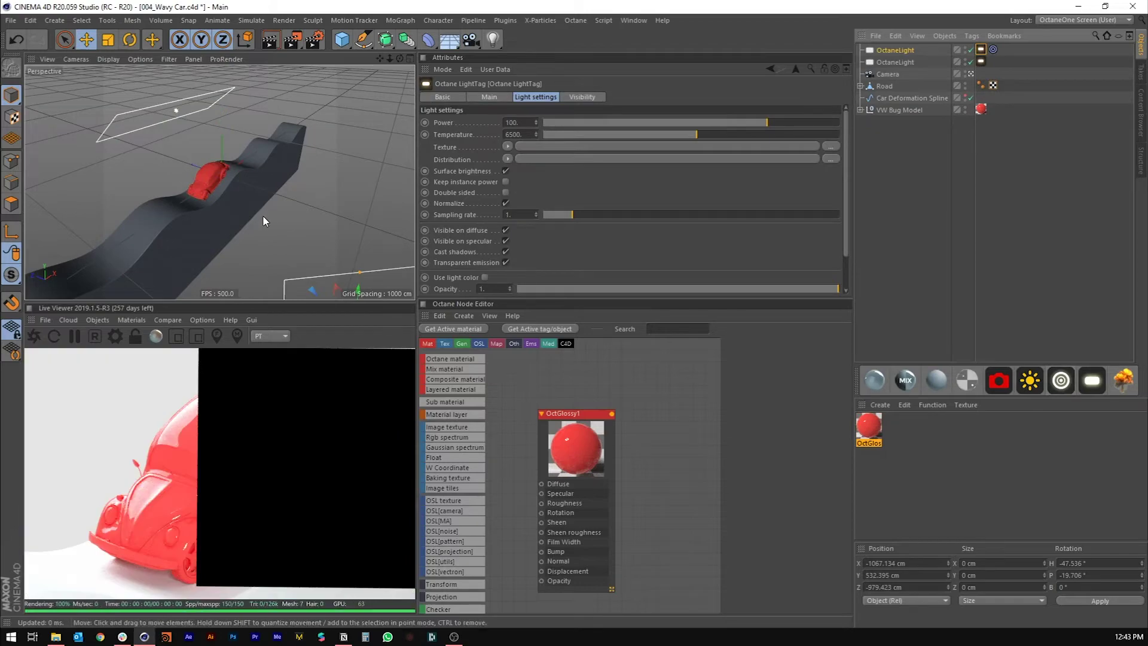
scroll(263, 207, down, 5)
drag(209, 257, 357, 228)
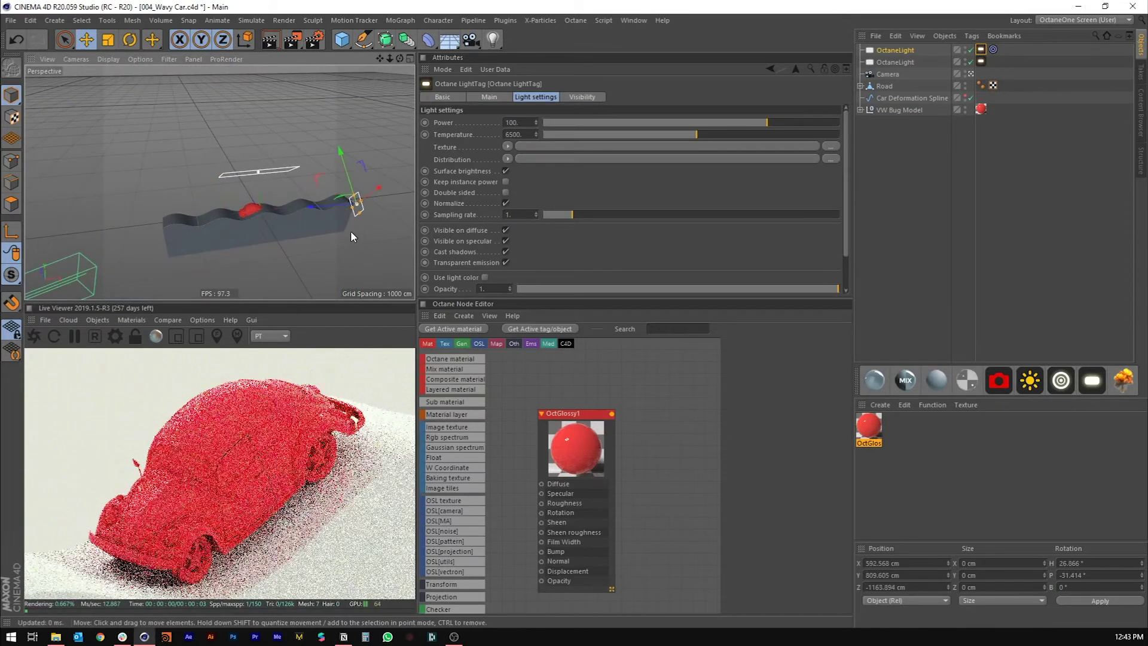
- Move the targeted light behind the car to about X 1084, Y 359, Z -159 cm and scale it up
middle_click(319, 247)
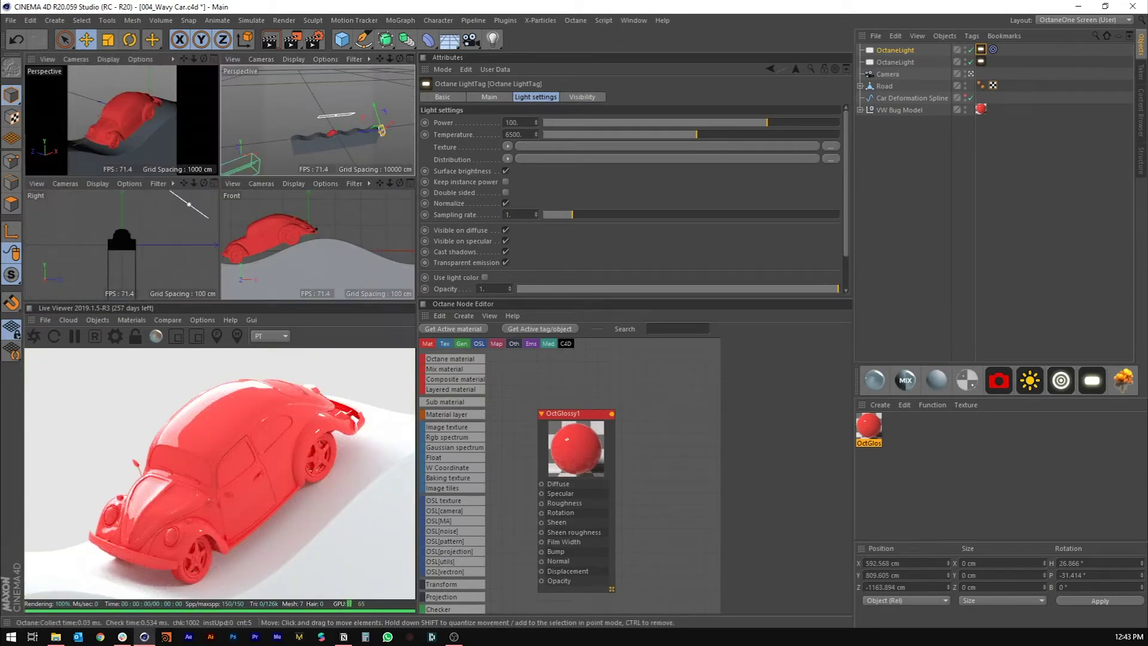
middle_click(292, 176)
alt+drag(245, 232, 160, 205)
drag(229, 204, 323, 228)
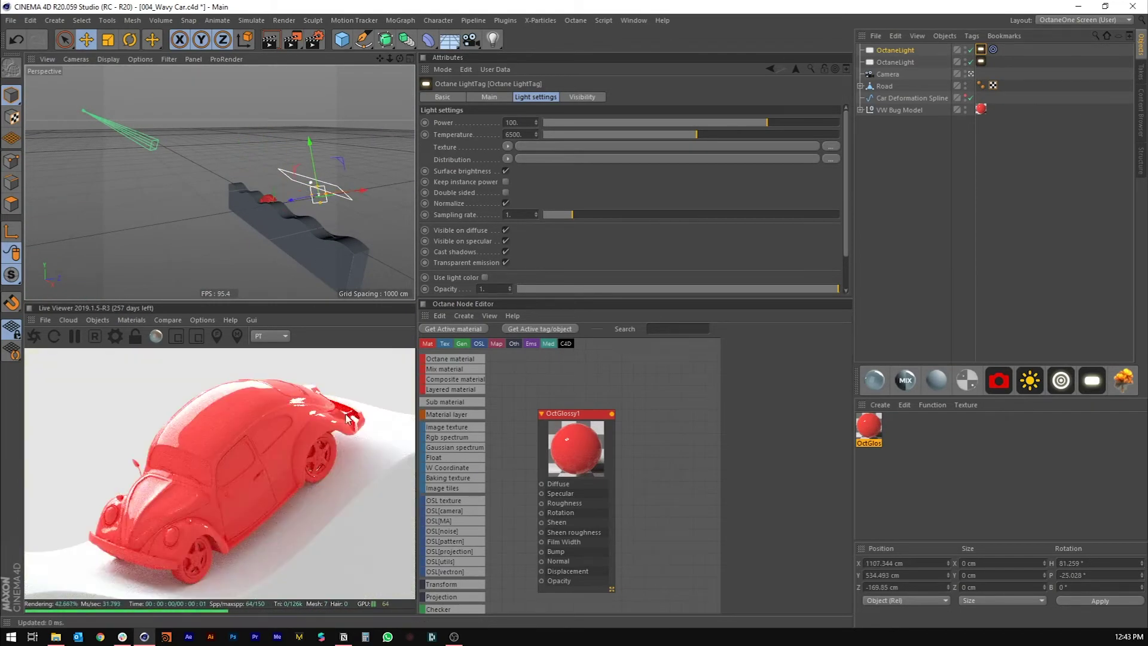
drag(318, 186, 309, 153)
key(t)
key(e)
alt+drag(293, 238, 309, 216)
drag(349, 179, 340, 230)
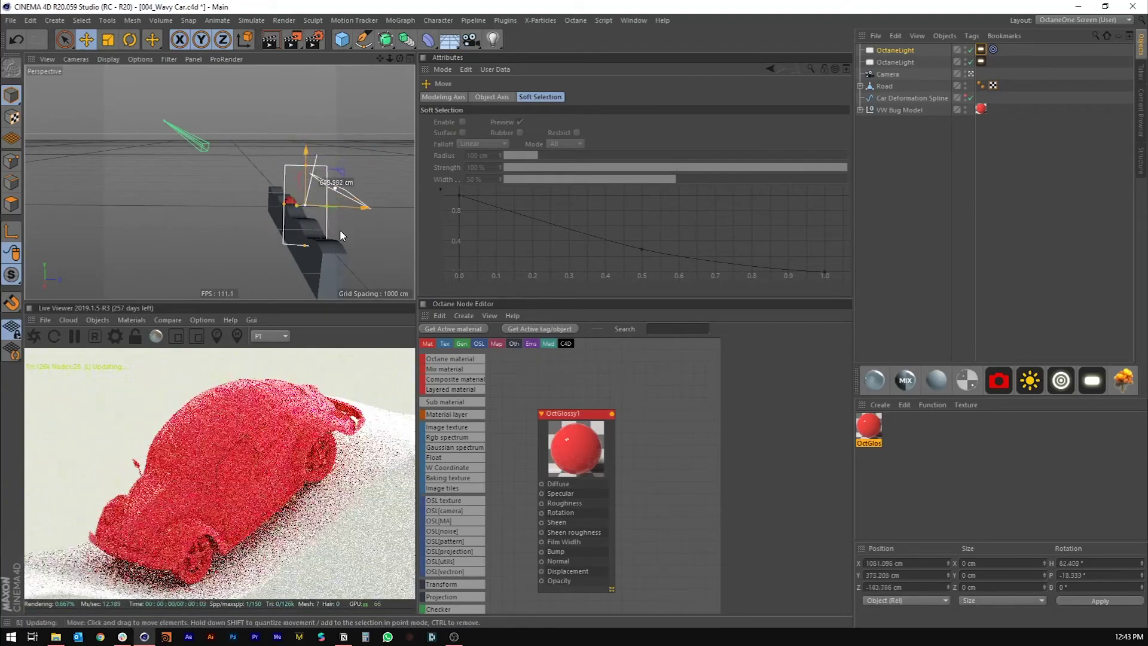
- Lower the targeted light's power to about 8.91 and raise it to about X 1003, Y 770, Z -356 cm
click(985, 49)
drag(719, 120, 730, 120)
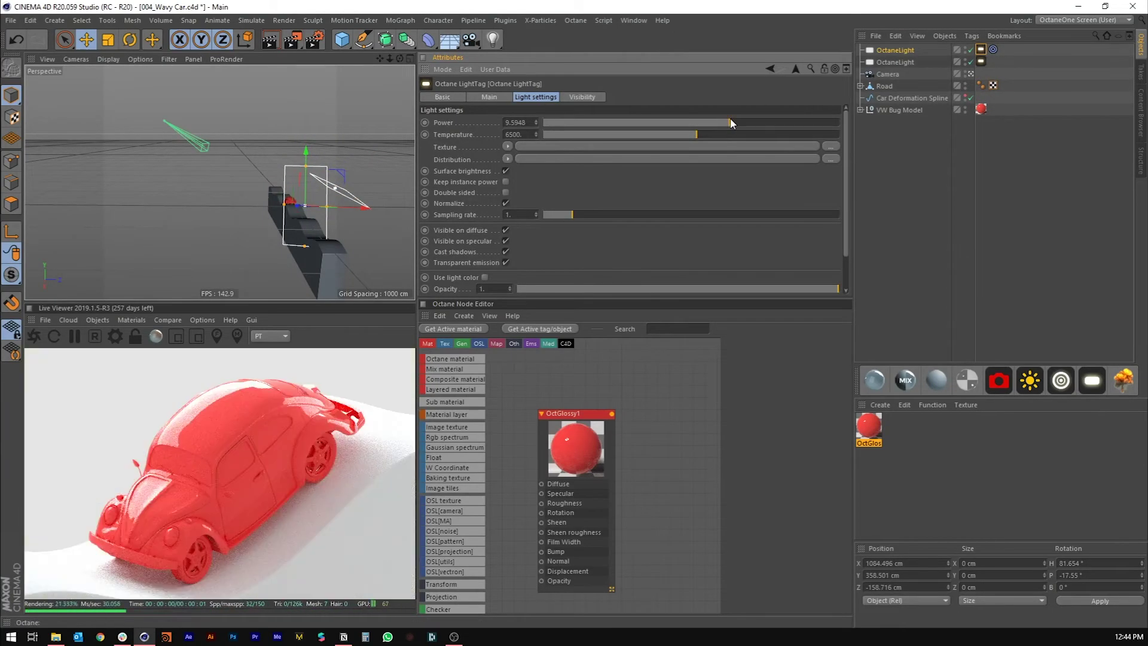
key(ctrl+z)
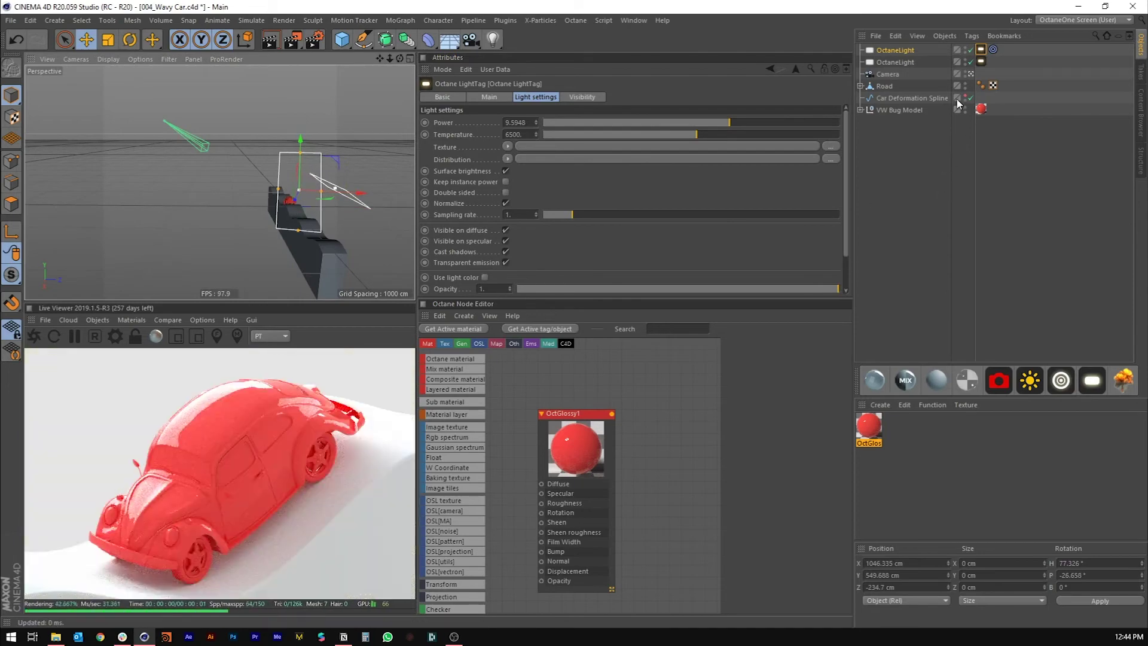
click(981, 52)
alt+middle_drag(299, 219, 301, 180)
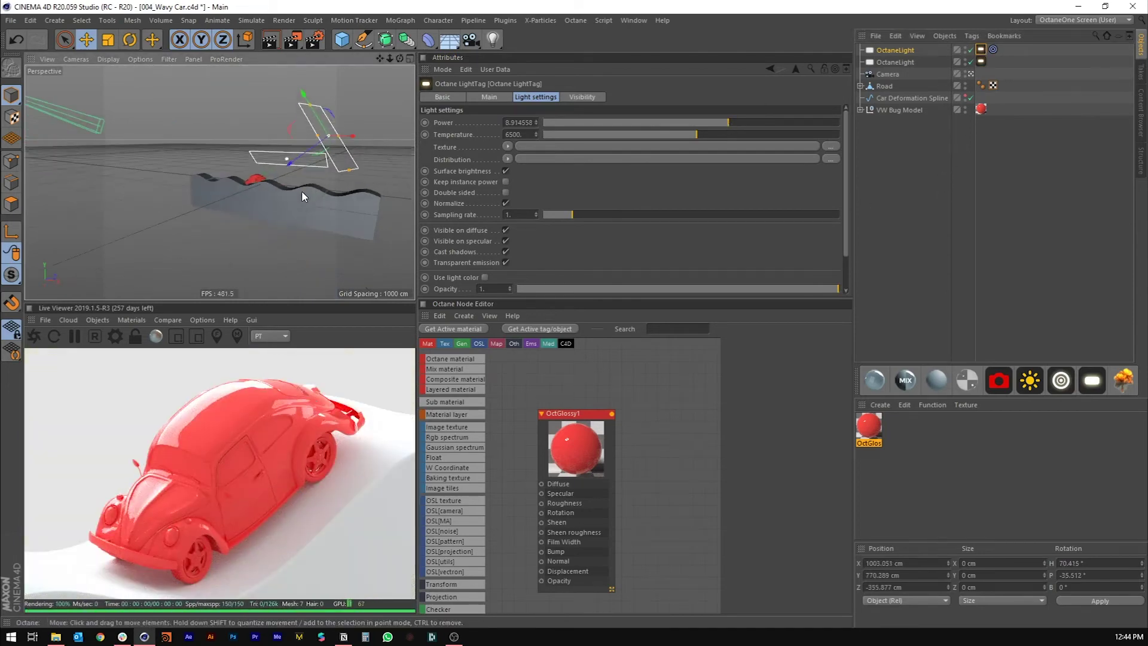
- Enlarge the live render area and return to the viewport that looks through the scene camera
drag(254, 301, 245, 232)
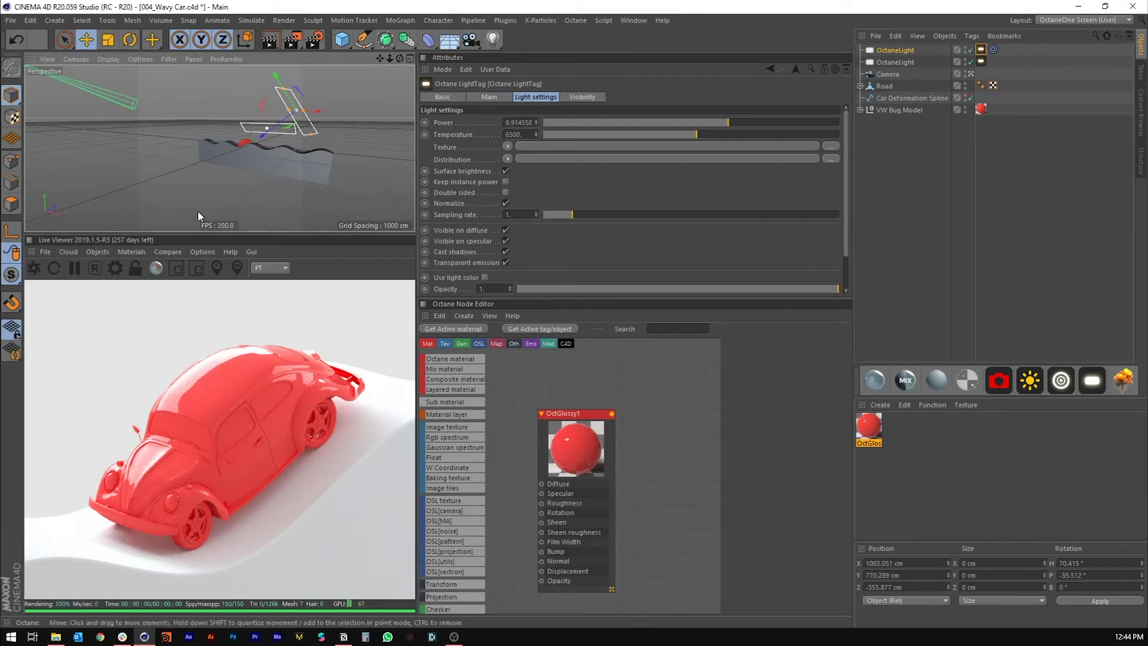
middle_click(218, 135)
middle_click(175, 123)
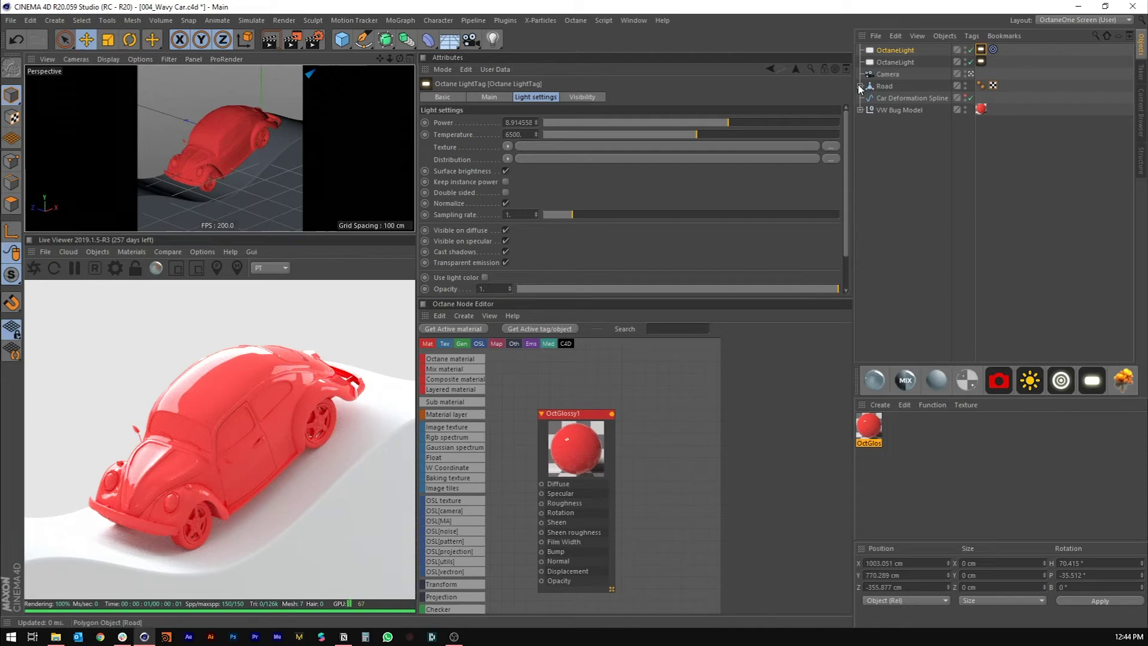
- Expand the VW Bug Model group and select the Car Body's Chrome polygon selection
click(860, 110)
click(899, 135)
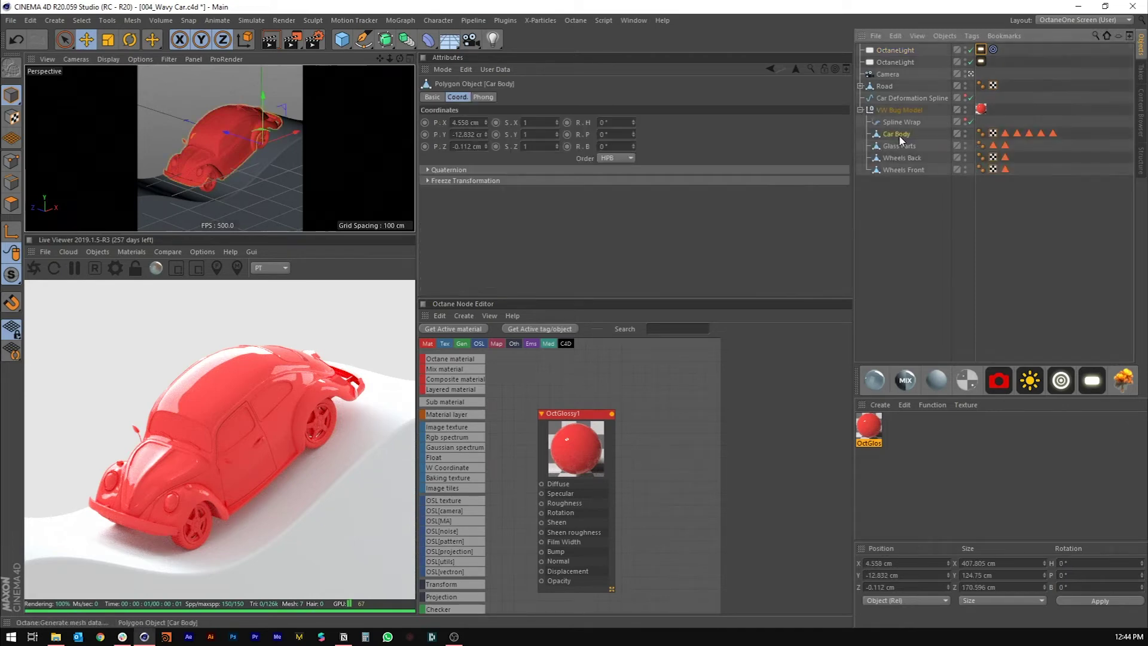
click(1006, 132)
- Disable the car's Spline Wrap deformer and hide the Road so the undeformed car stands alone
middle_click(273, 116)
middle_click(274, 116)
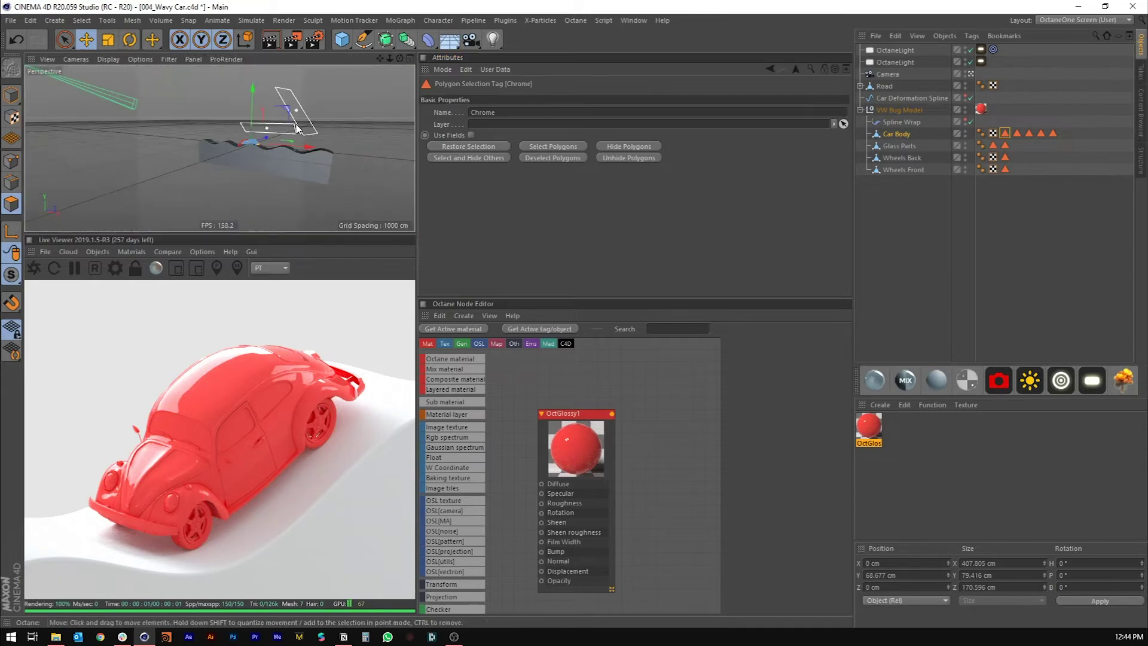
scroll(250, 147, up, 10)
scroll(240, 140, down, 6)
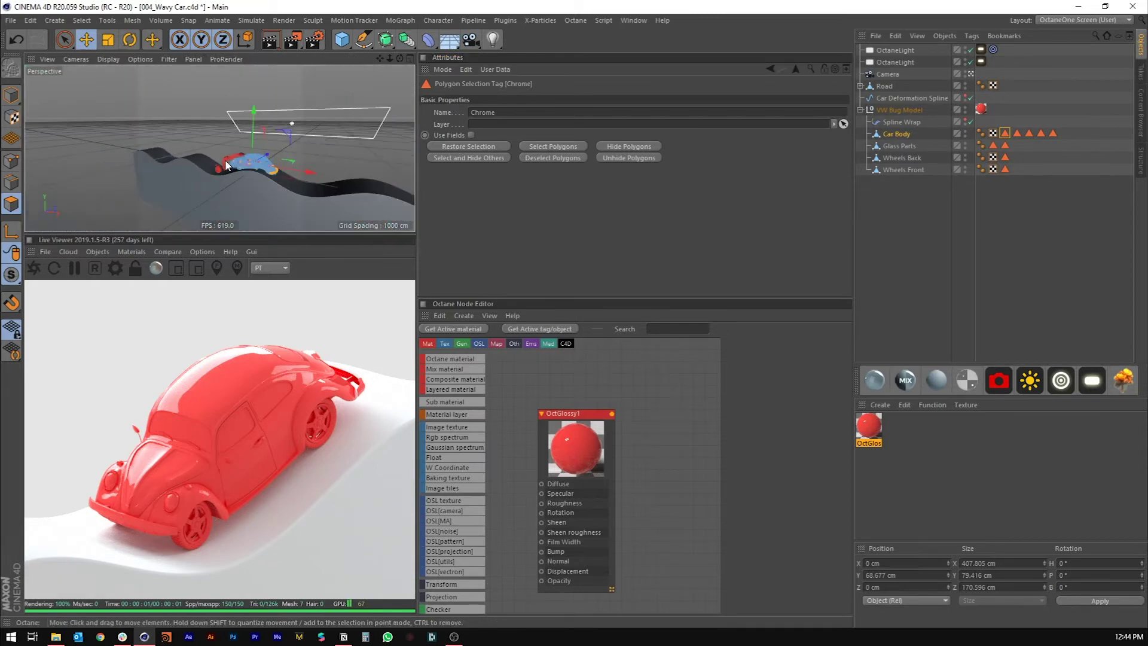
scroll(235, 163, up, 5)
scroll(236, 163, down, 5)
alt+drag(238, 165, 377, 174)
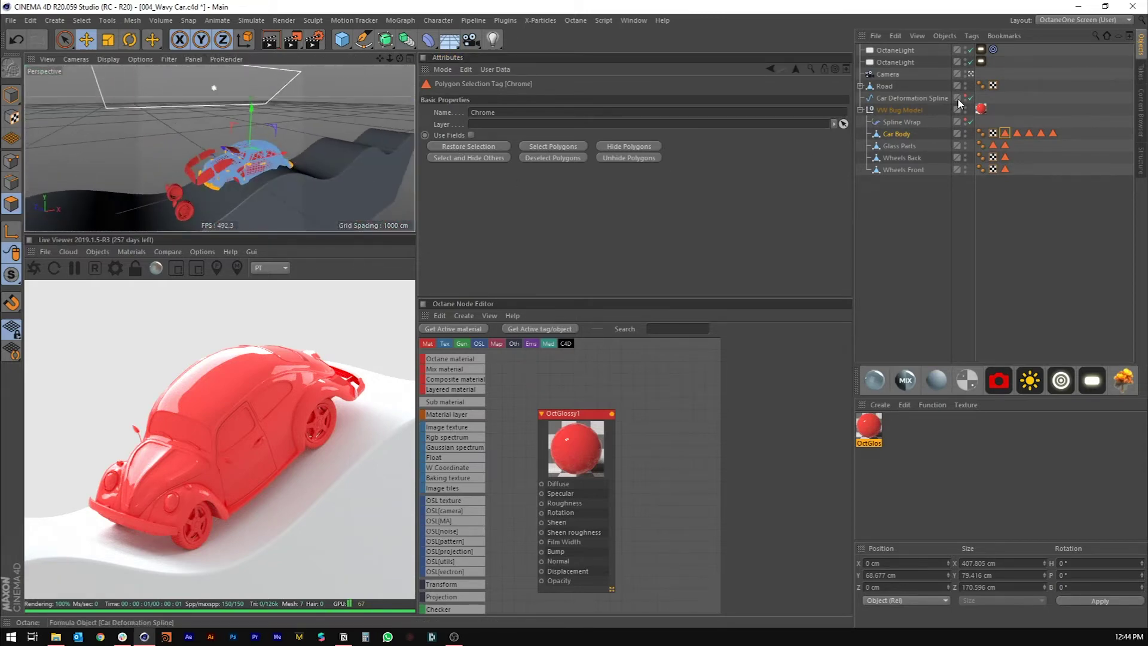
click(969, 123)
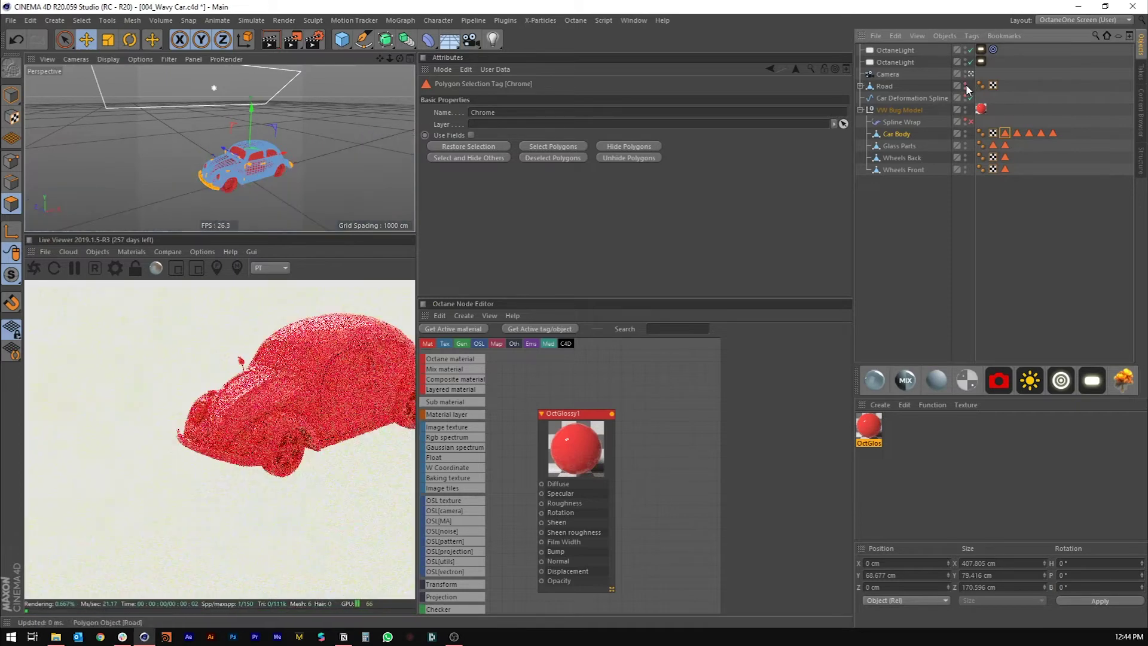
scroll(260, 177, up, 5)
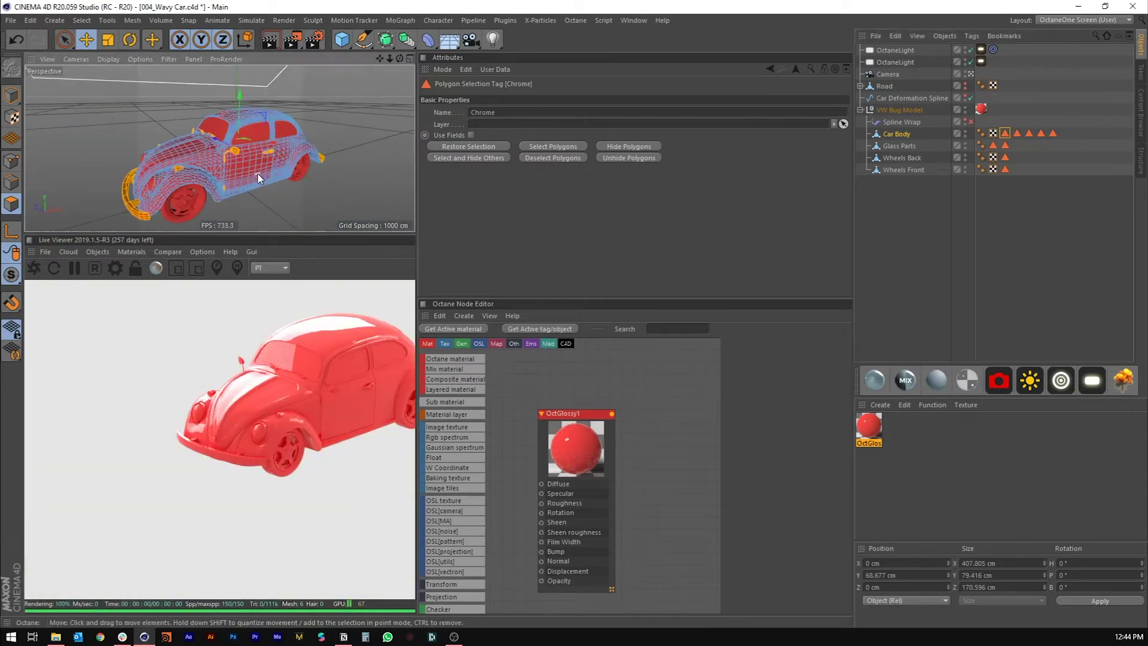
- Return to the scene camera's viewport and turn off the active Camera so the car can be viewed freely
middle_click(213, 130)
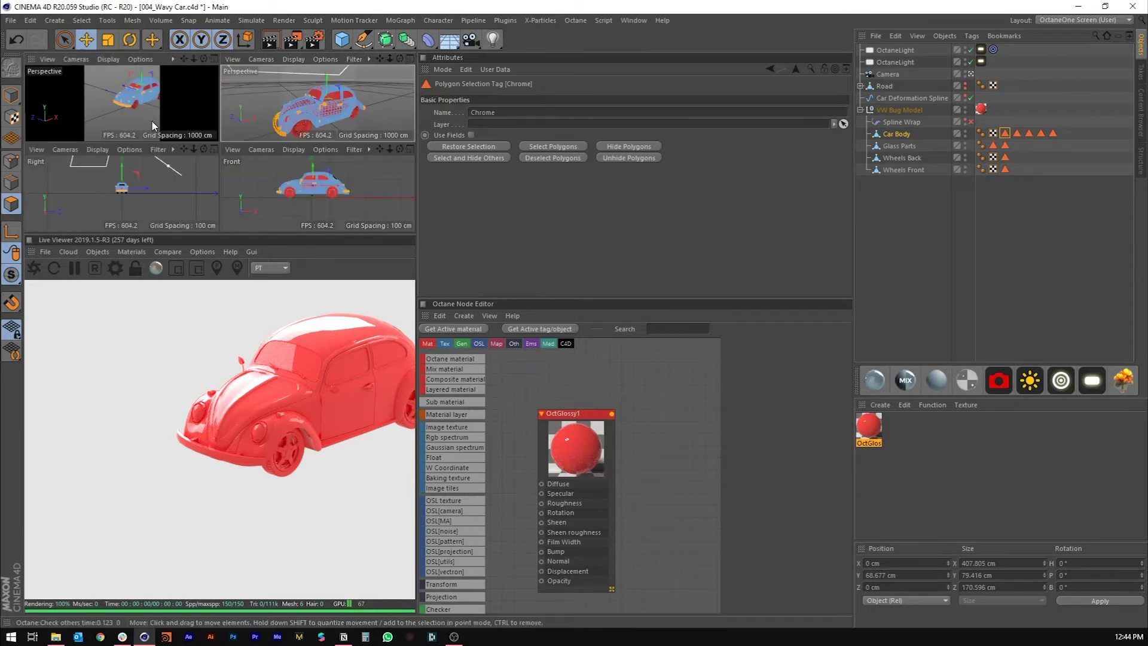
middle_click(150, 119)
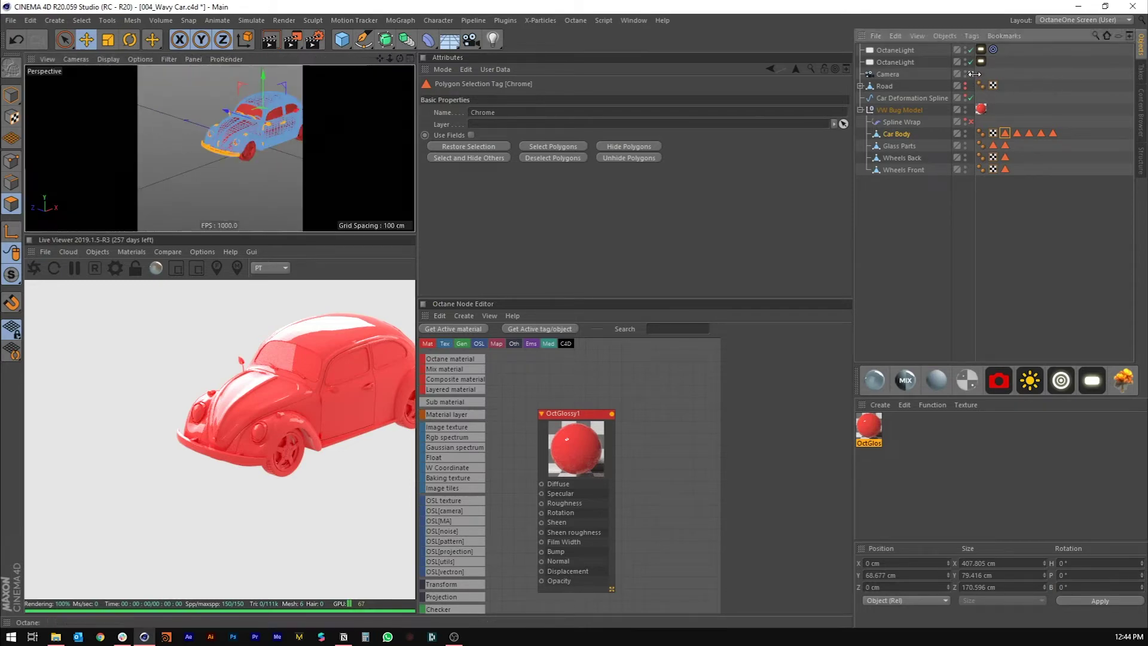
drag(975, 77, 950, 76)
click(946, 75)
click(946, 76)
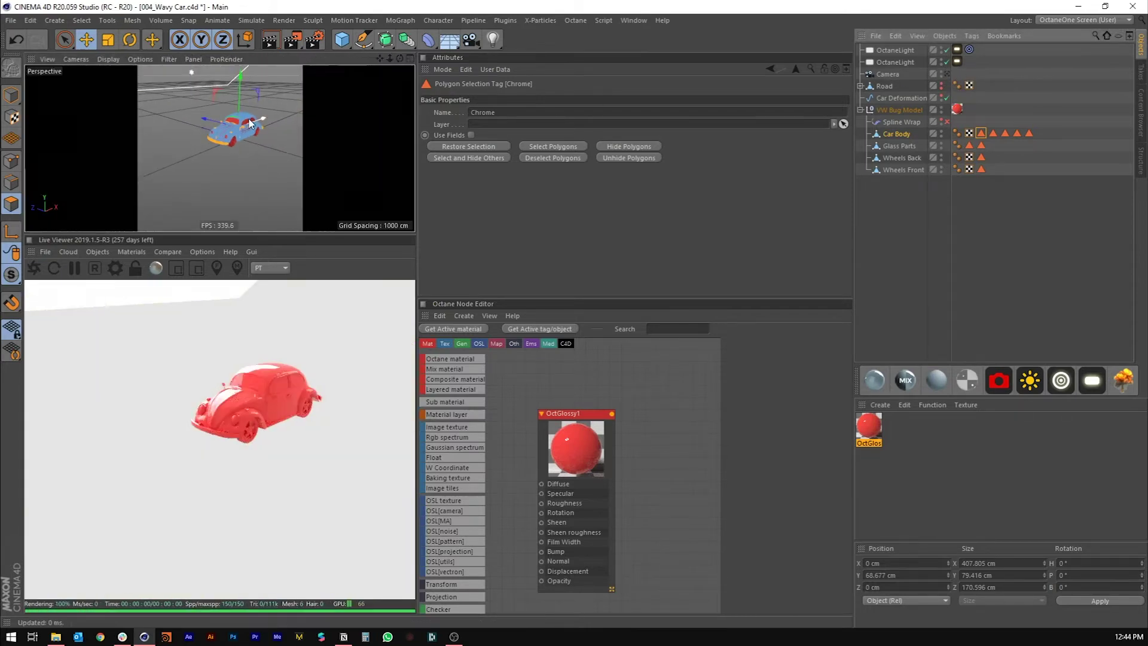
- Create a new Octane glossy material for the car's chrome and set its diffuse color to black
scroll(248, 132, up, 5)
scroll(248, 133, down, 2)
alt+drag(263, 163, 201, 141)
alt+middle_drag(201, 141, 217, 142)
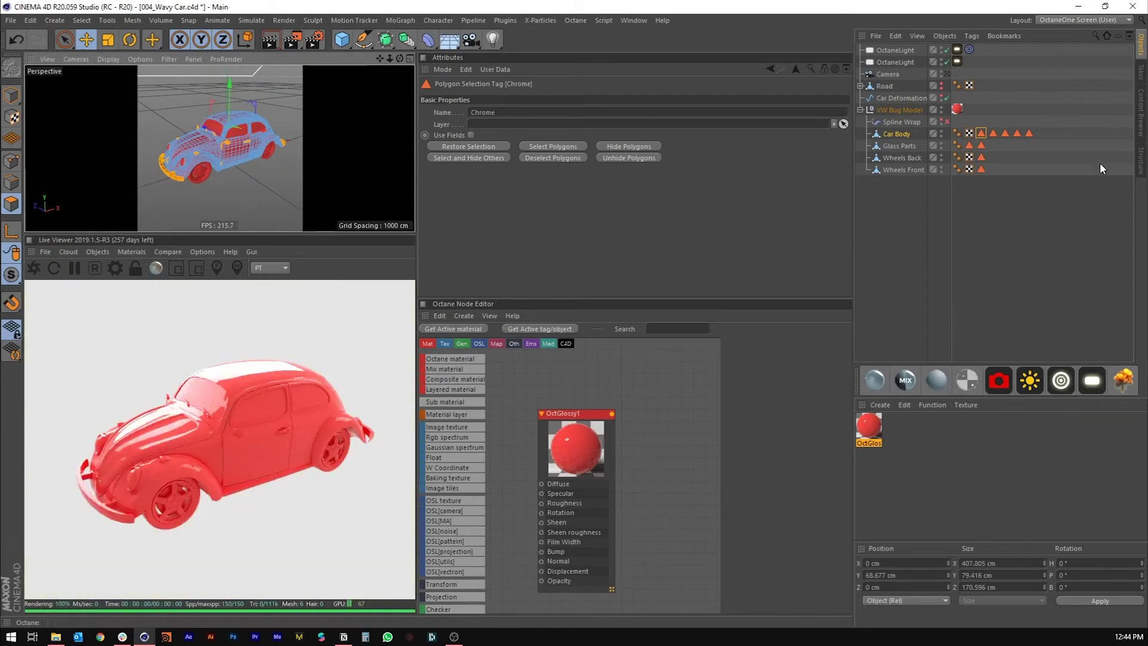
click(874, 380)
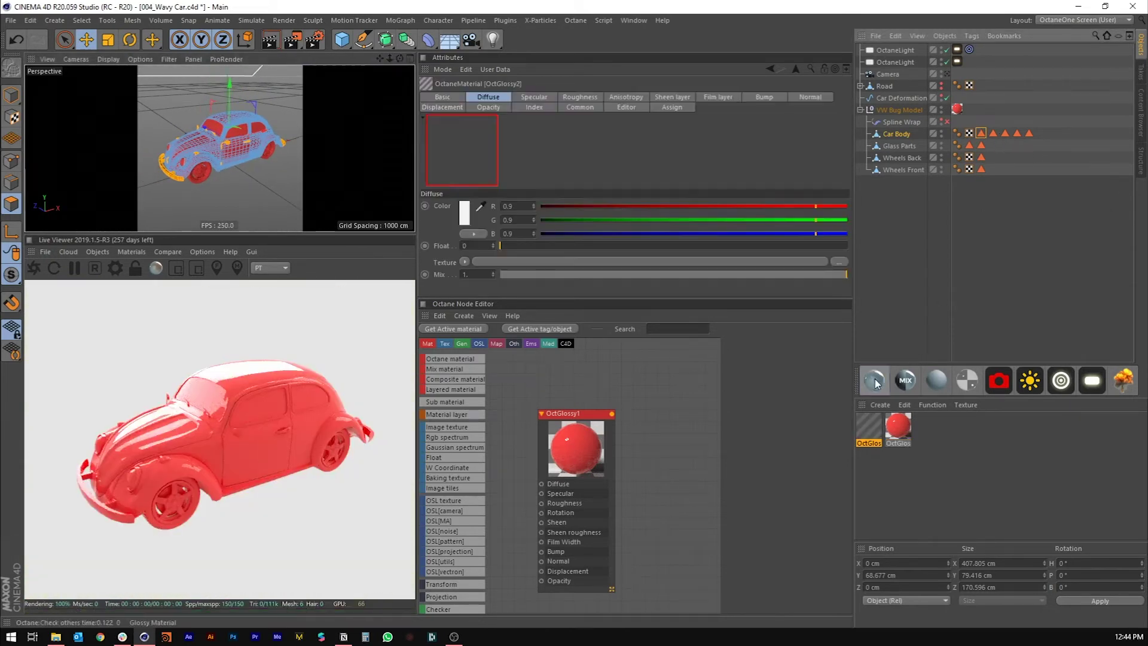
click(865, 430)
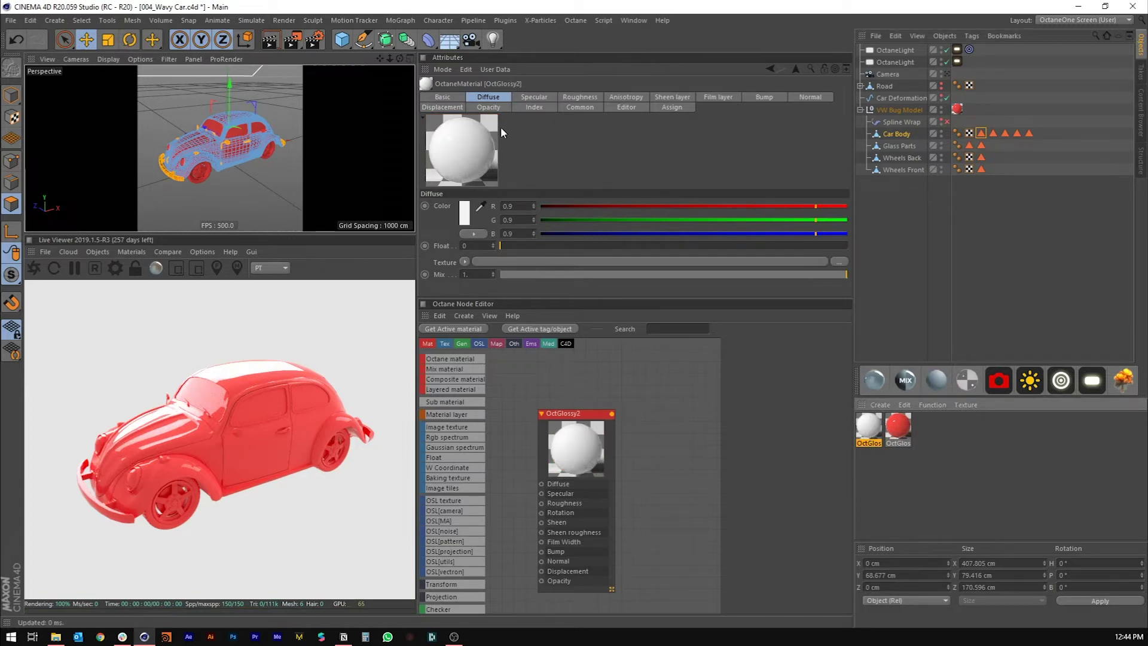
click(468, 218)
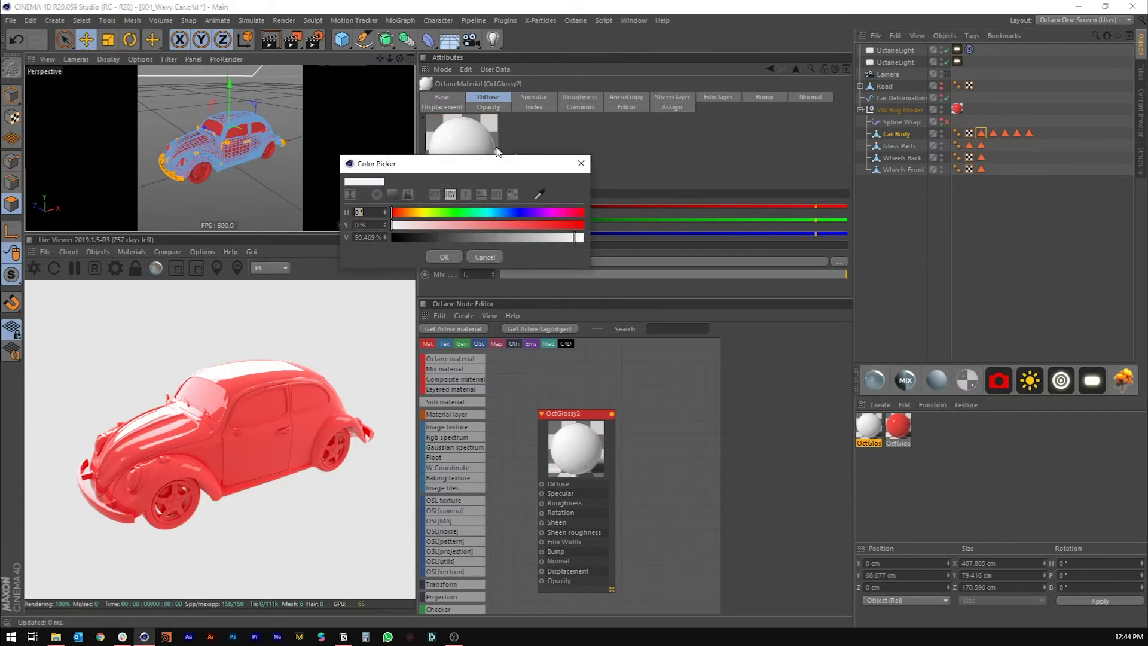
click(407, 238)
click(434, 257)
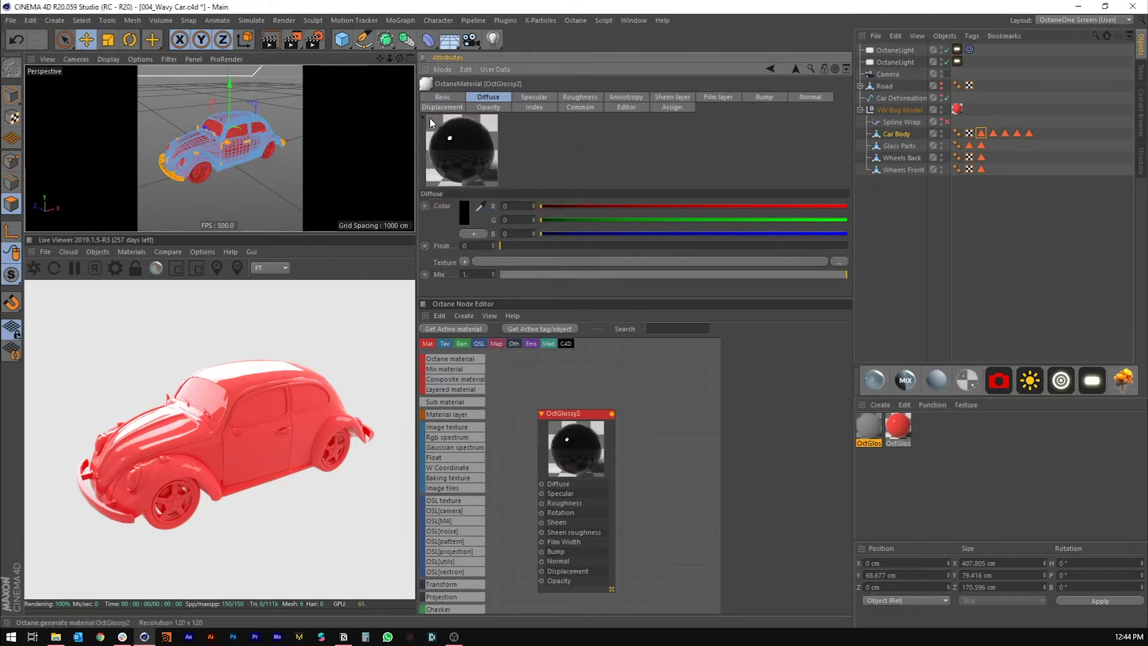
- Raise the black glossy material's index to make it strongly reflective and set its roughness float to 0.02931
click(537, 107)
drag(536, 208, 686, 204)
click(580, 97)
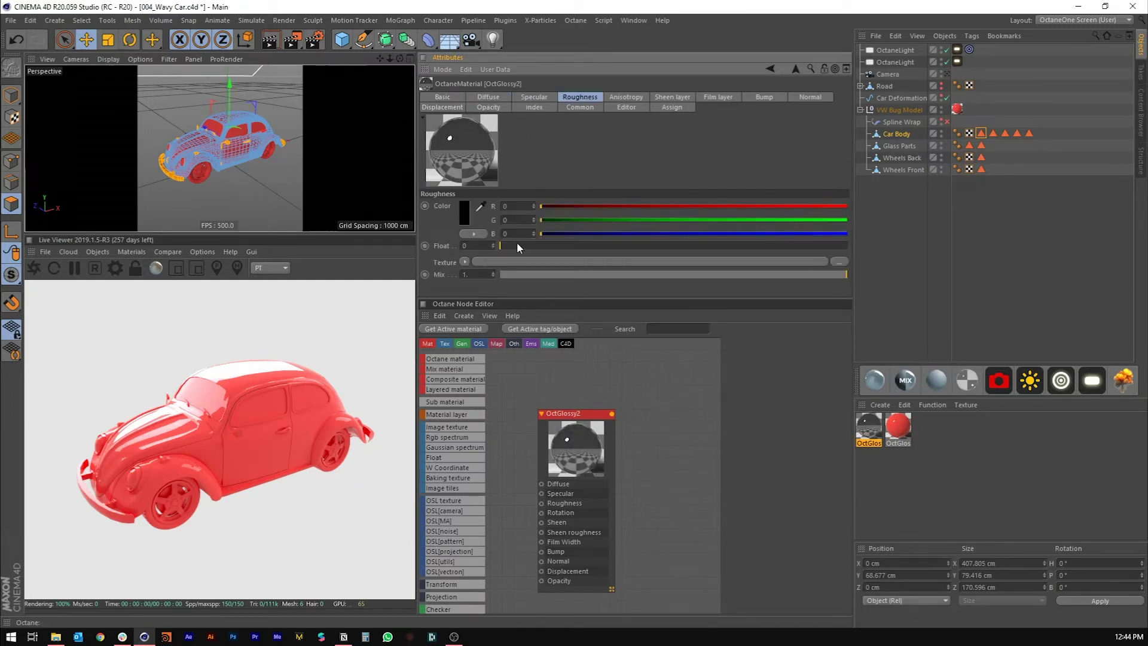
click(511, 246)
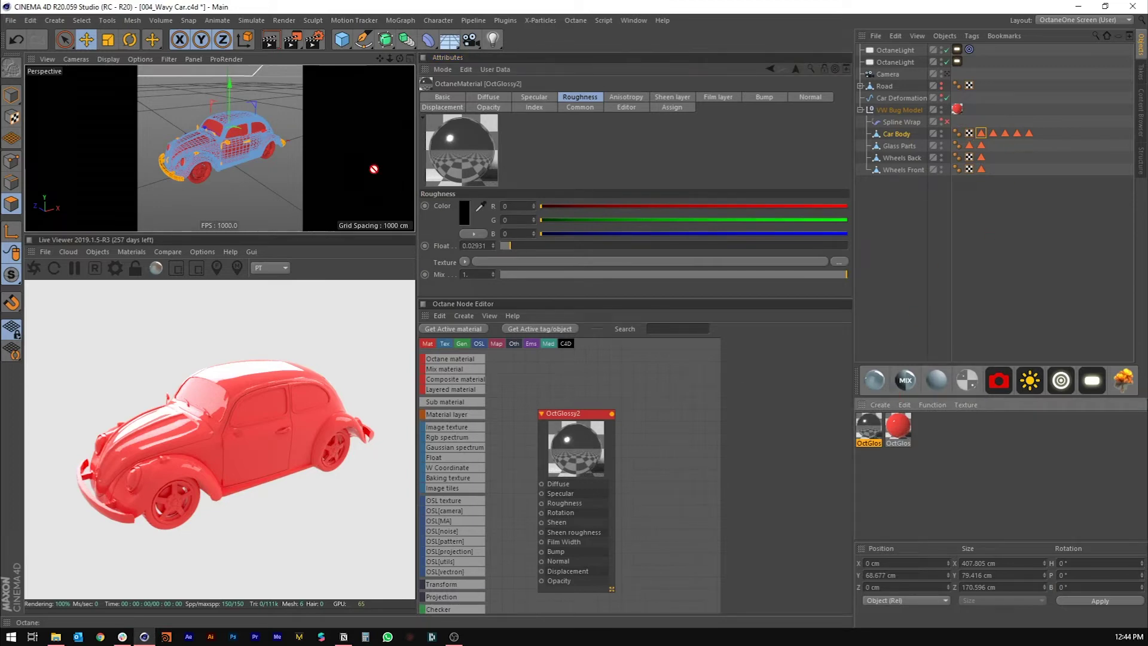
drag(169, 176, 170, 175)
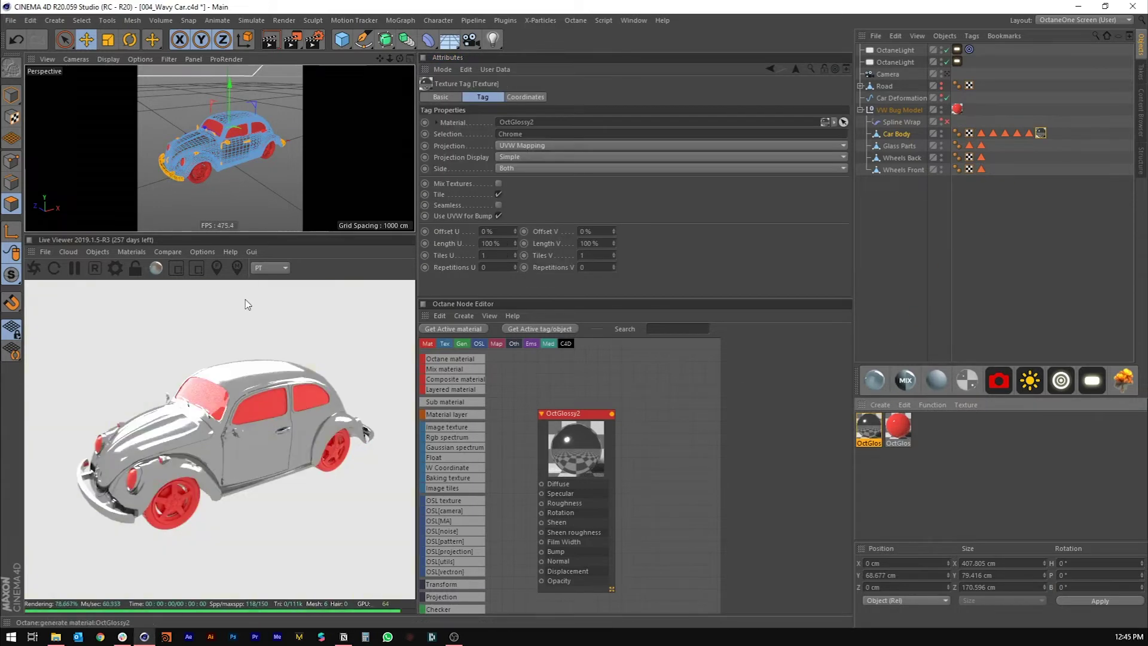
scroll(170, 167, up, 5)
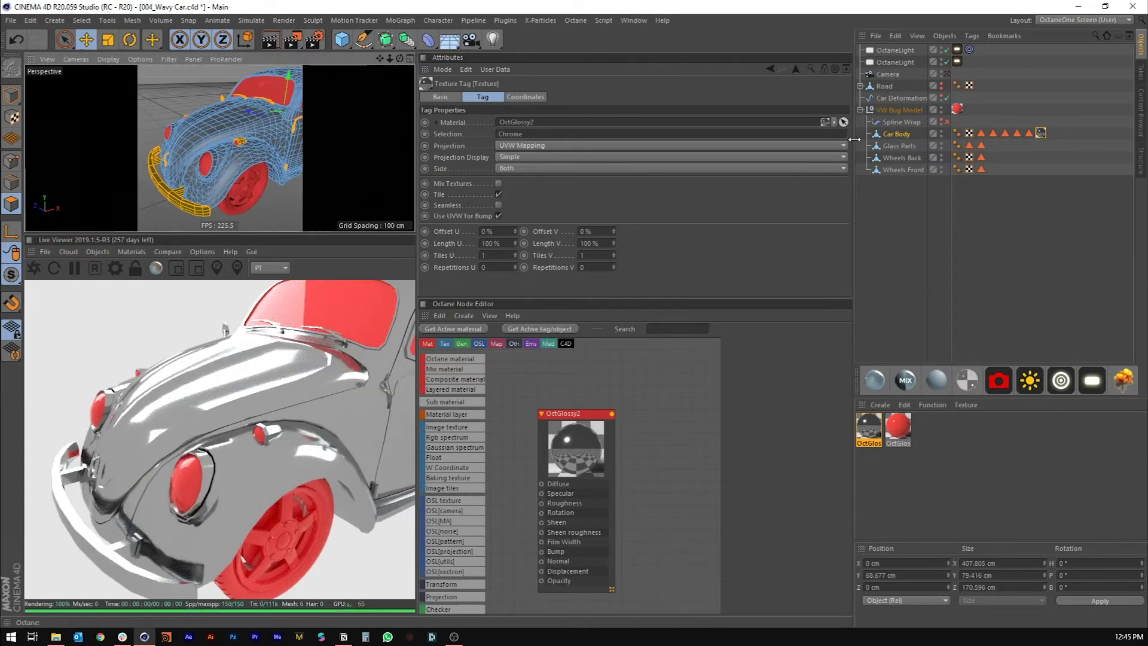
click(900, 426)
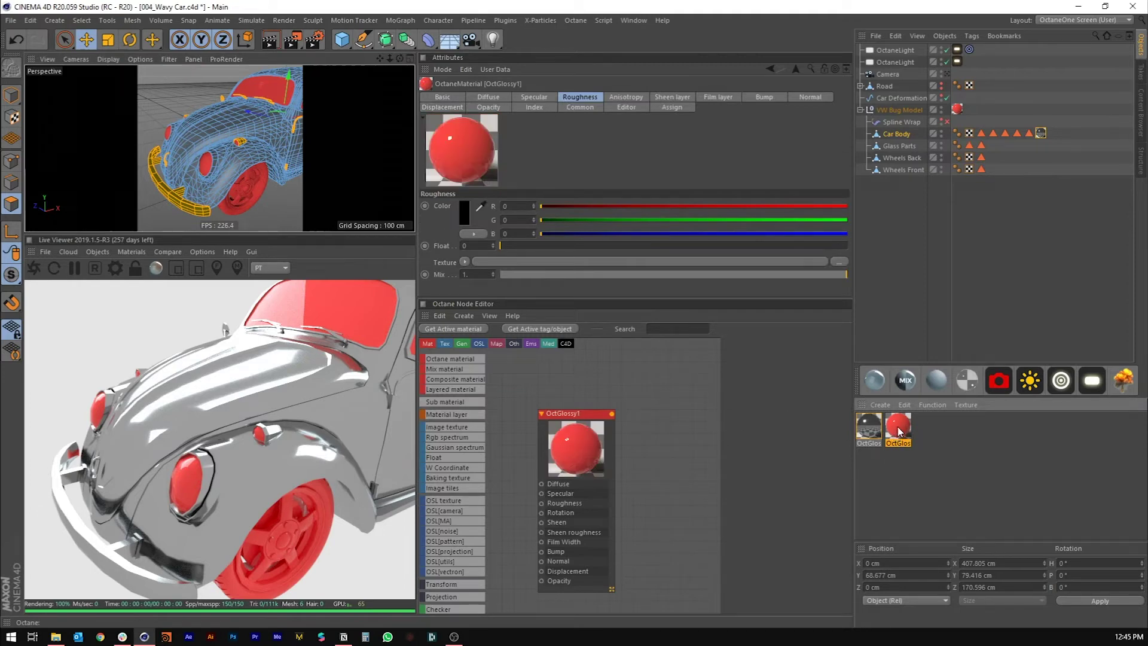
click(1041, 133)
key(Delete)
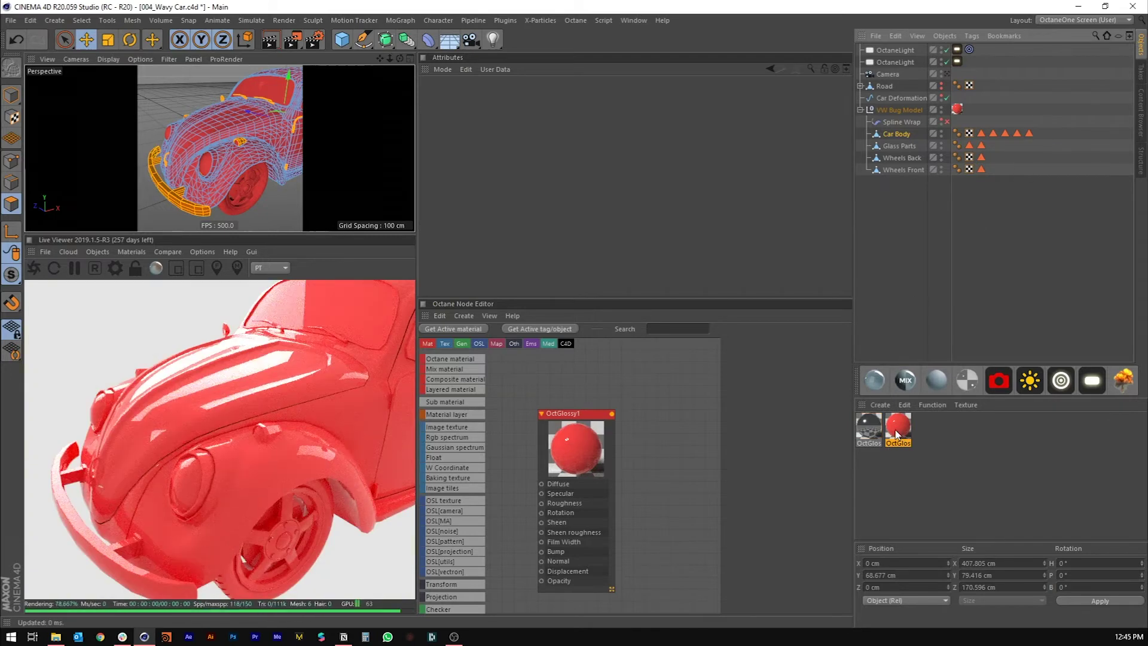
- Set the OctGlossy1 car paint's diffuse color to a saturated red with hue 360°, saturation 93% and value 88%
click(897, 433)
click(464, 222)
drag(513, 228, 544, 240)
click(498, 213)
drag(497, 213, 572, 213)
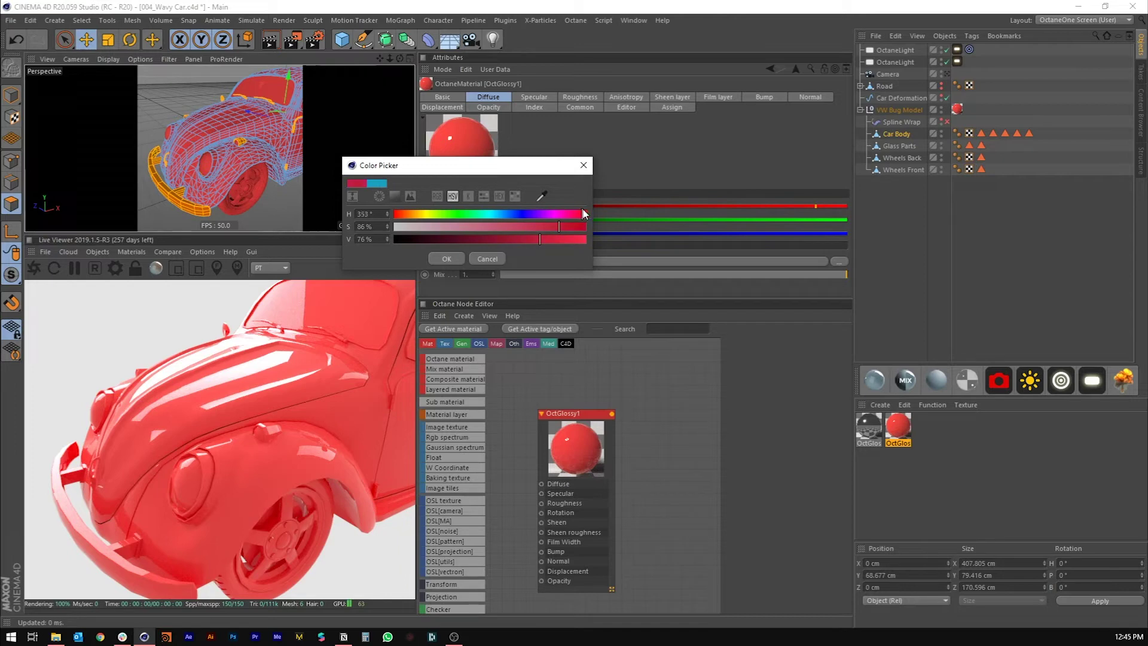
drag(580, 214, 404, 216)
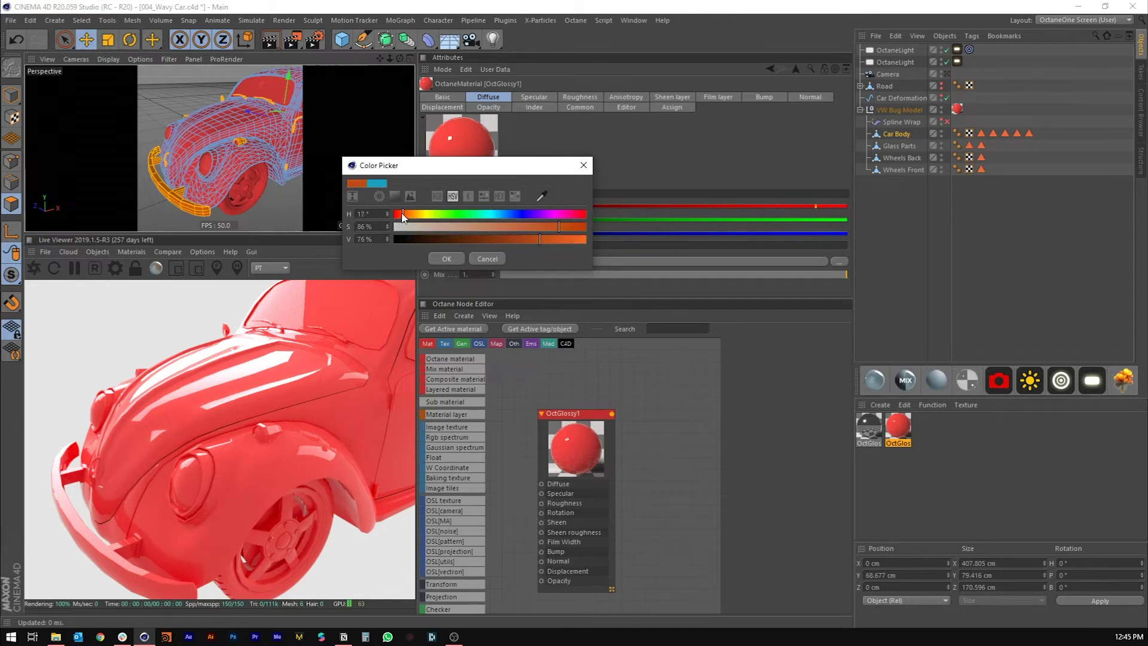
click(568, 226)
click(562, 239)
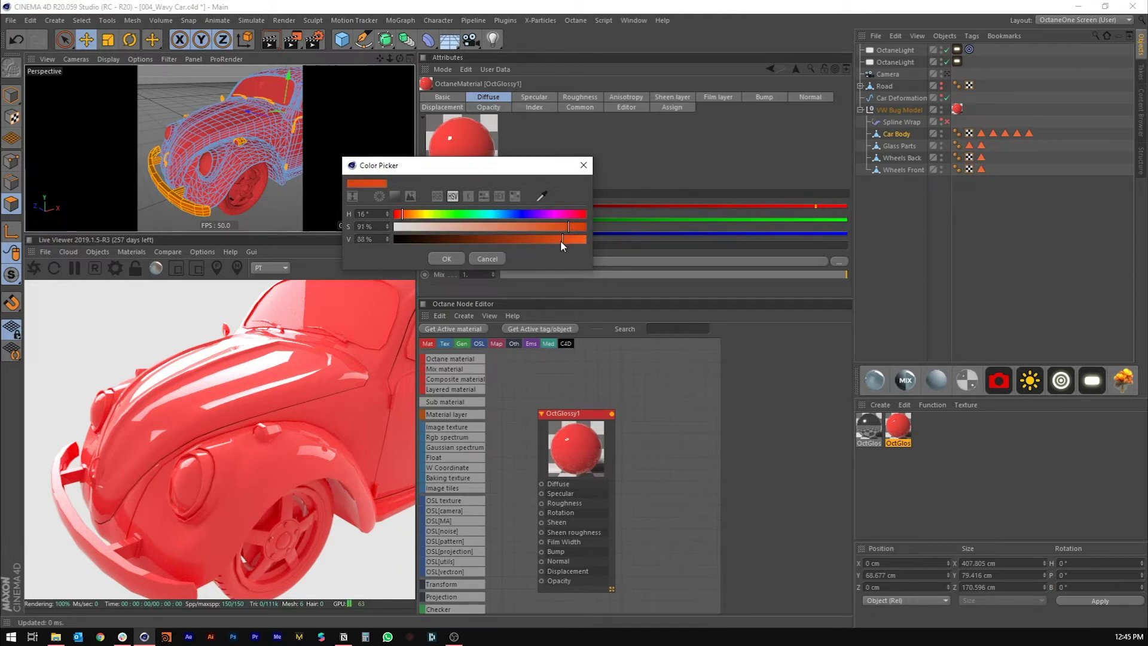
click(573, 227)
drag(576, 212, 591, 214)
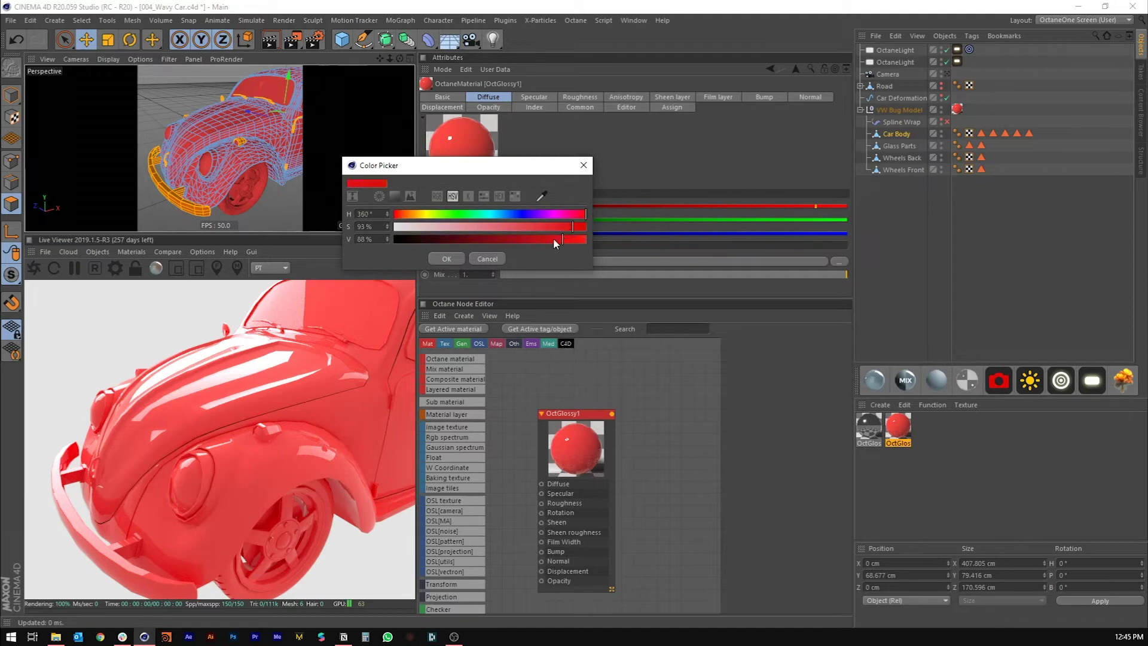
click(440, 260)
- Darken the OctGlossy1 diffuse red to saturation 90% and value 78%
click(457, 221)
click(542, 240)
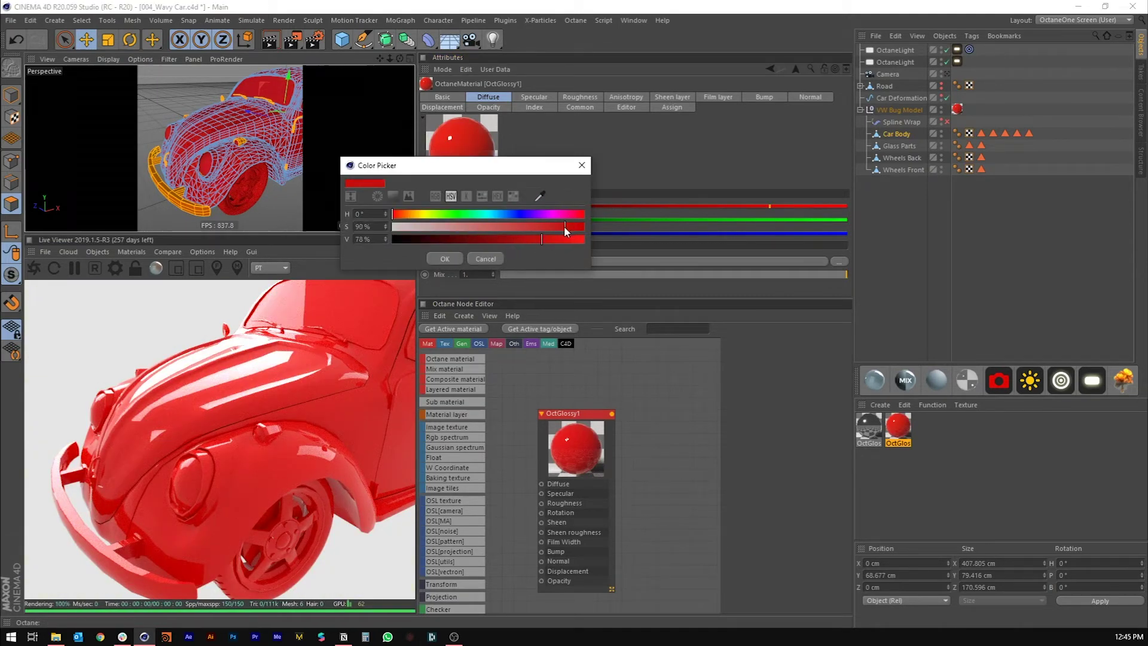
click(438, 259)
- Tint the OctGlossy1 specular color light red with R 1, G 0.433414 and B 0.342392
click(536, 97)
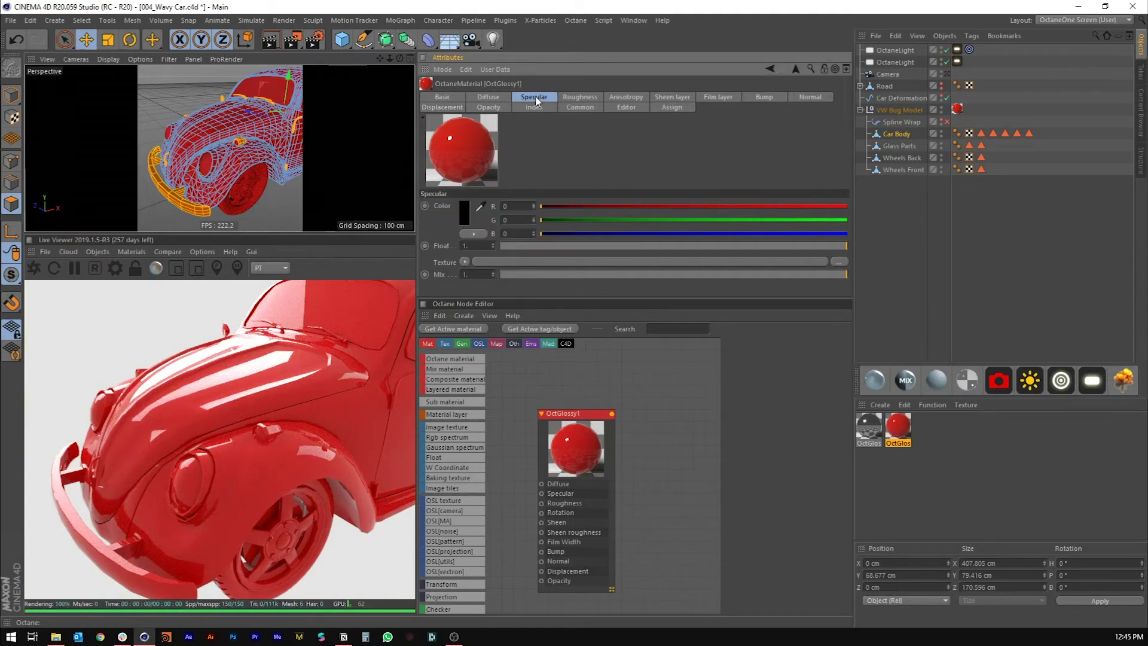
click(465, 206)
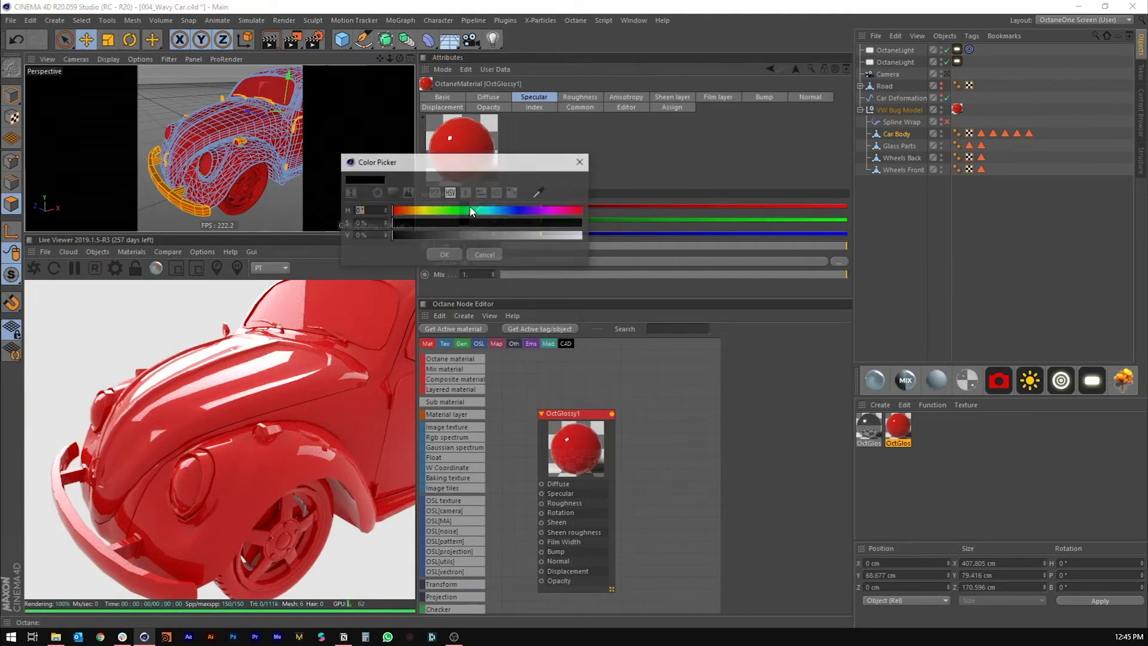
mouse_move(414, 225)
mouse_down()
mouse_move(452, 224)
mouse_move(399, 215)
mouse_up()
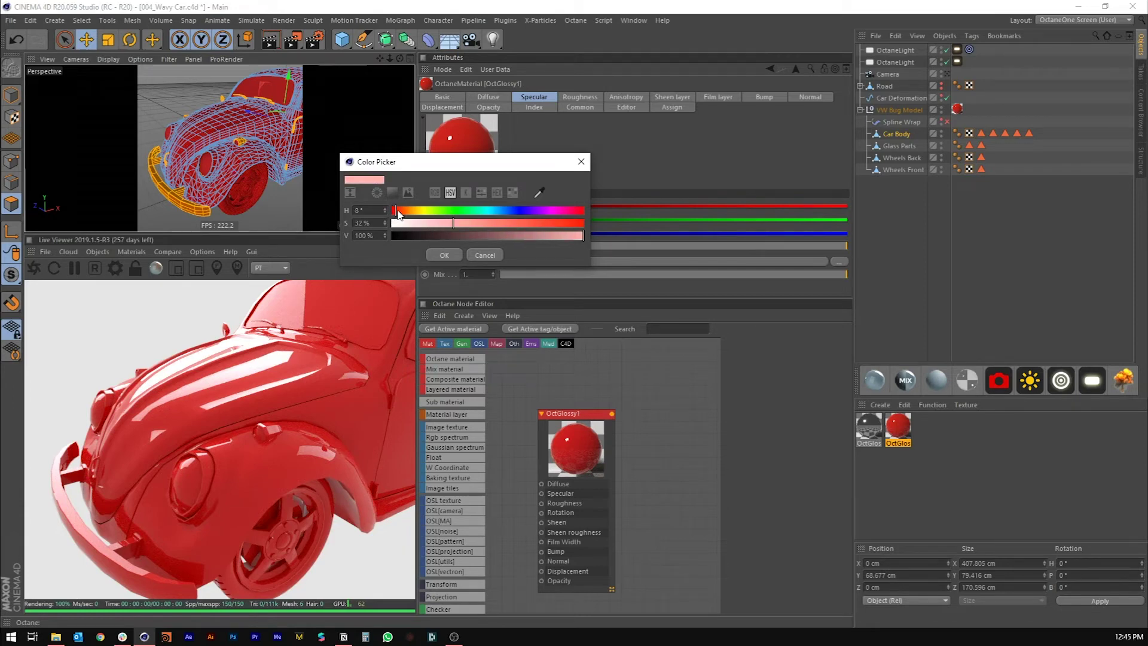
click(455, 255)
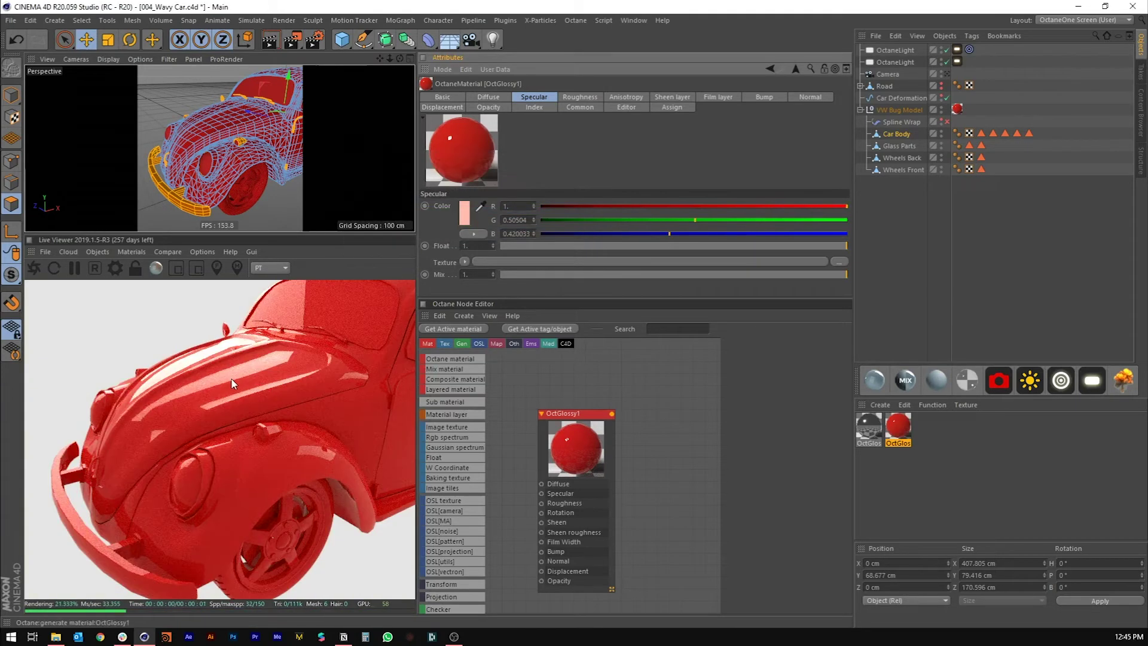
alt+drag(244, 361, 264, 388)
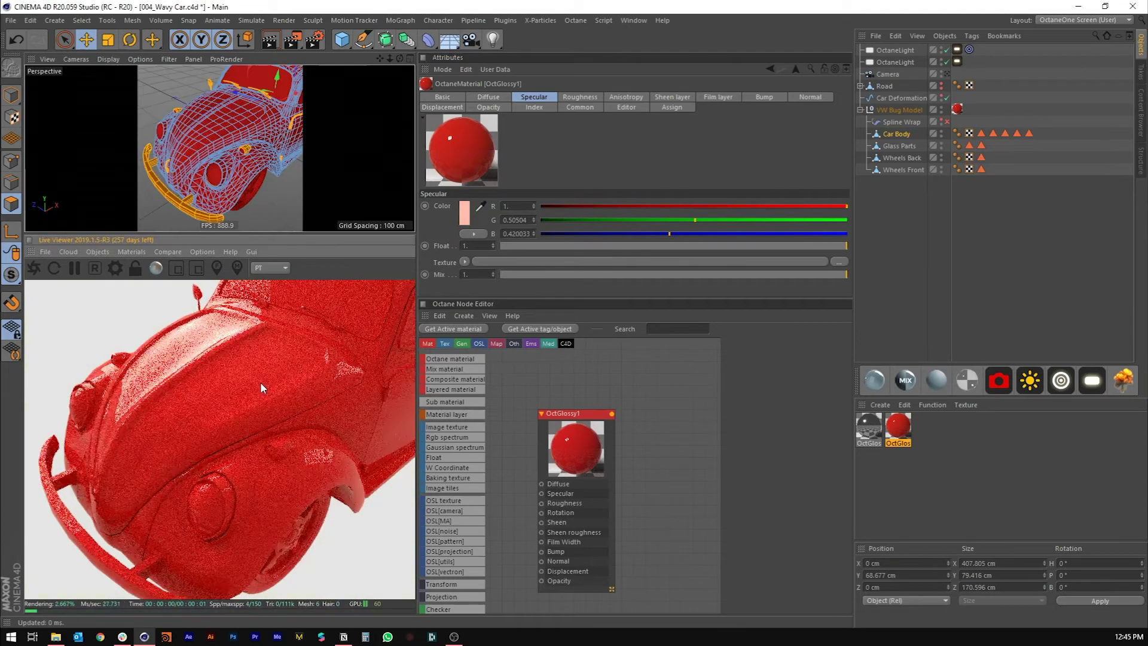
click(470, 214)
drag(500, 224, 464, 222)
click(440, 258)
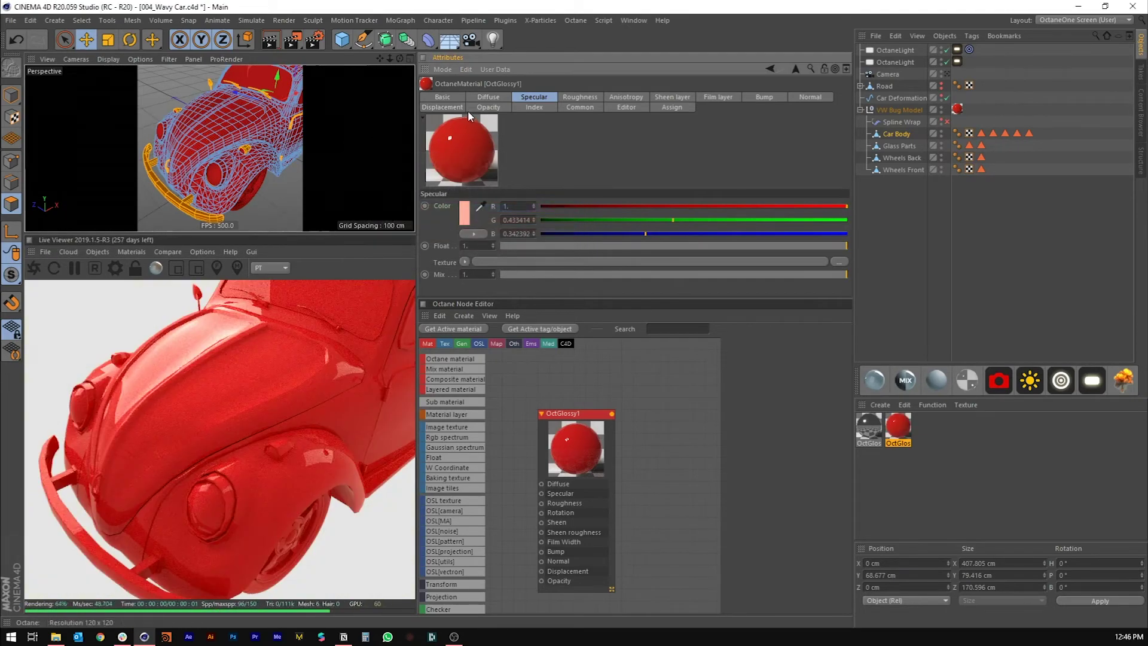
- Set the red car paint material's index to 1.6
click(534, 107)
click(474, 208)
text(1.6)
key(Return)
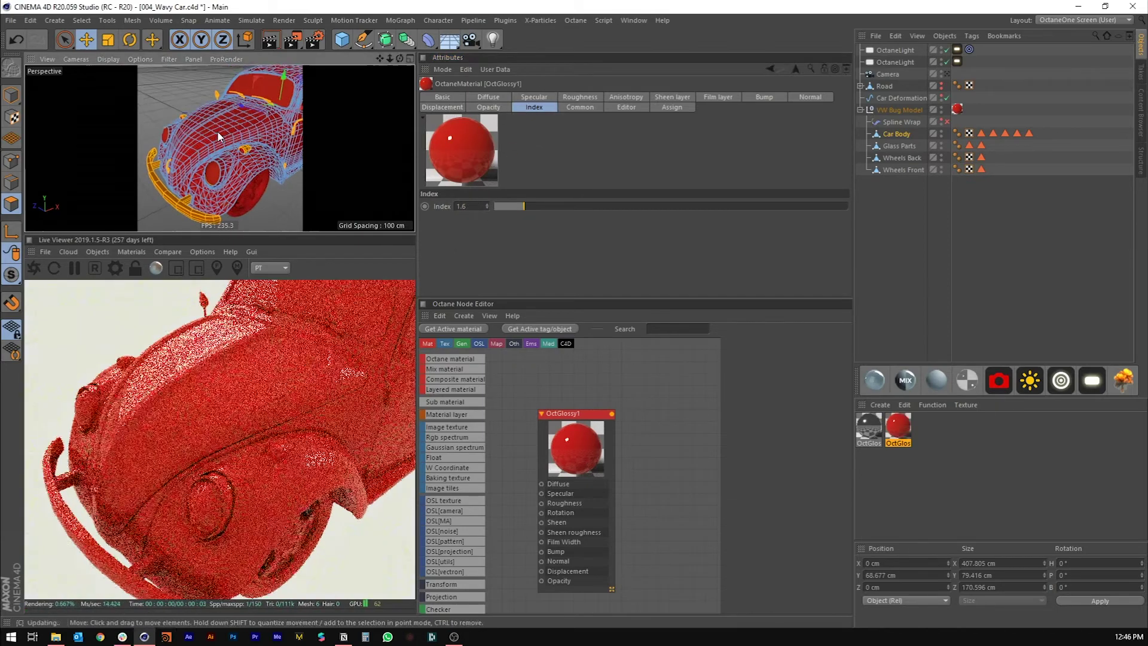
click(946, 74)
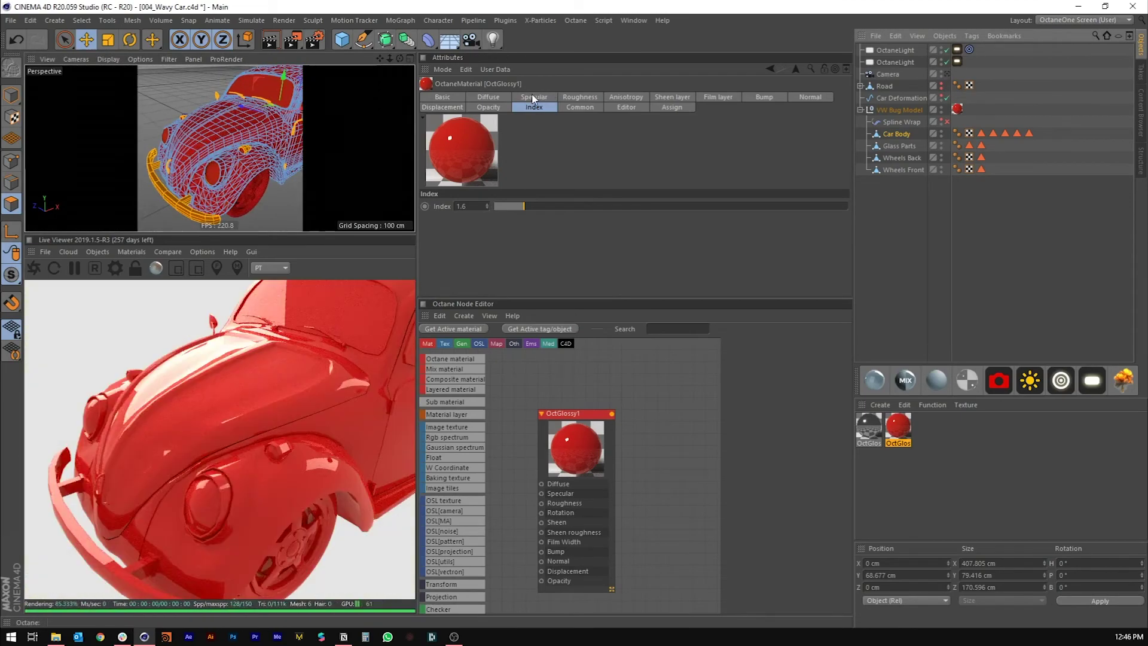
- Darken the OctGlossy1 diffuse color to a value of 73%
click(492, 98)
click(465, 218)
drag(539, 238, 530, 238)
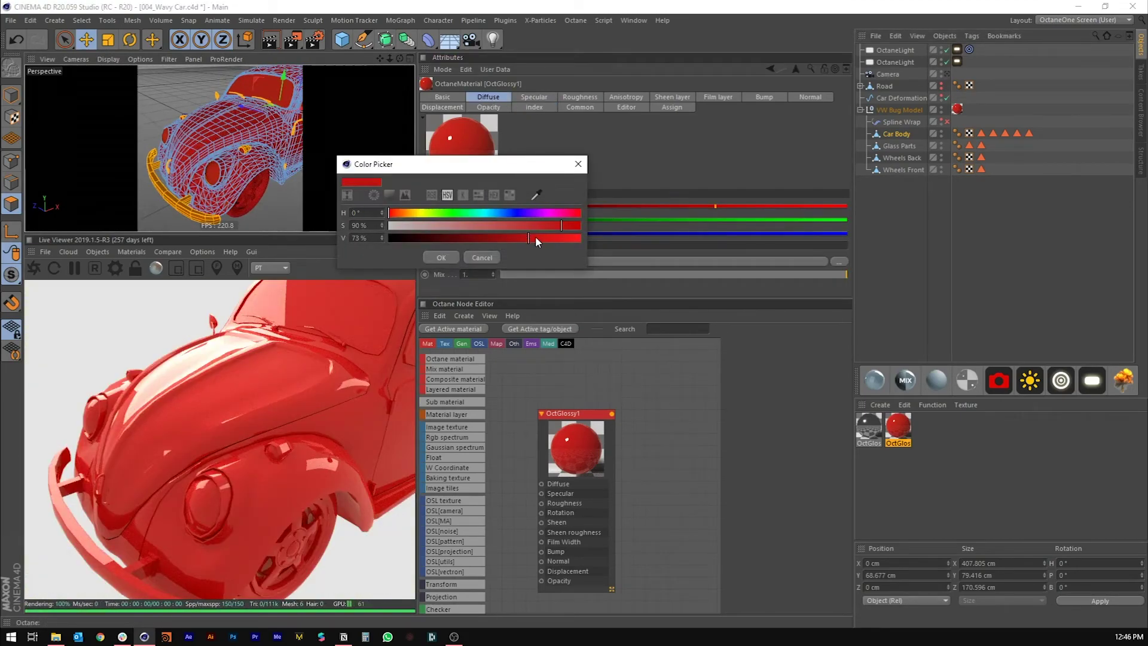
click(441, 257)
- Make the OctGlossy1 specular tint slightly stronger, with G 0.399975 and B 0.306999
click(534, 97)
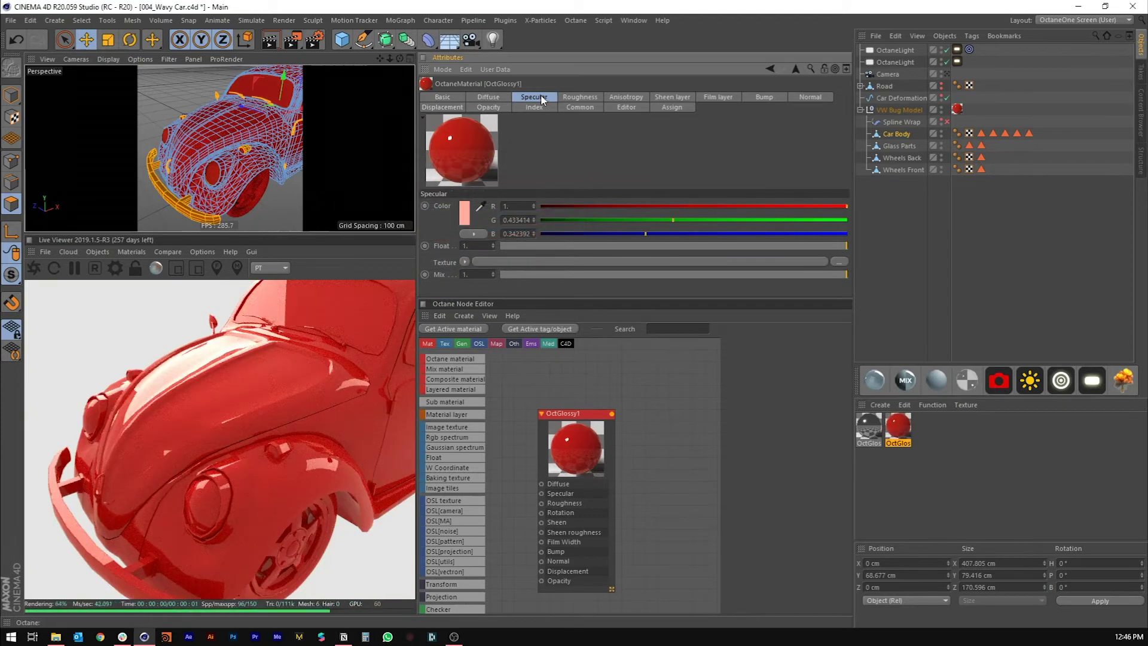
click(470, 221)
click(480, 229)
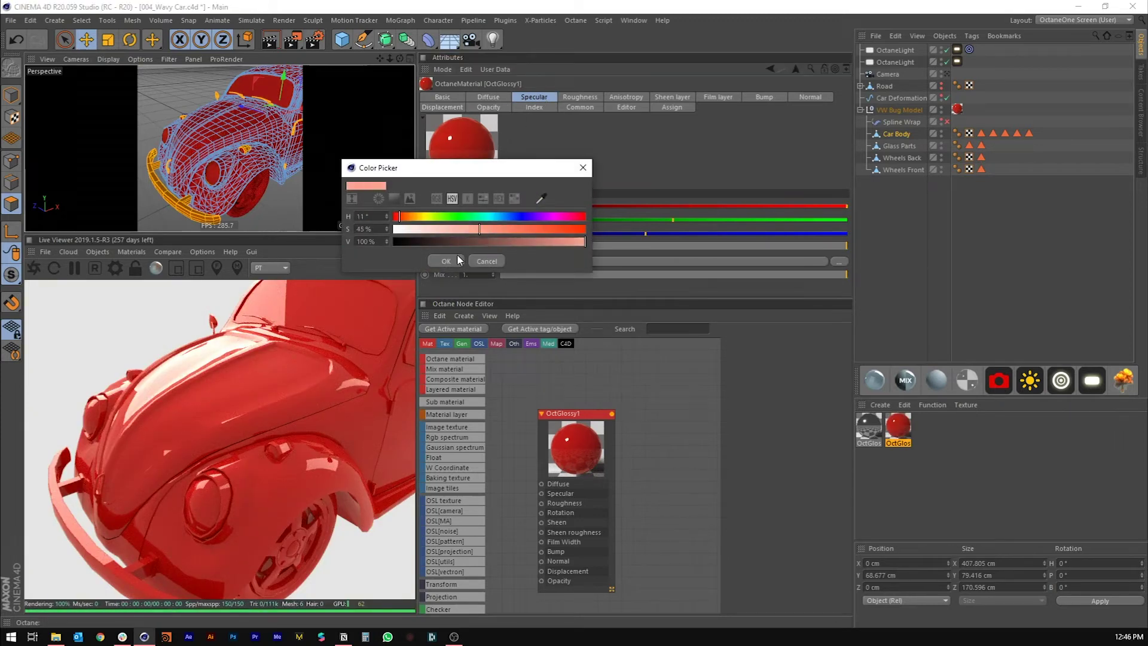
click(443, 260)
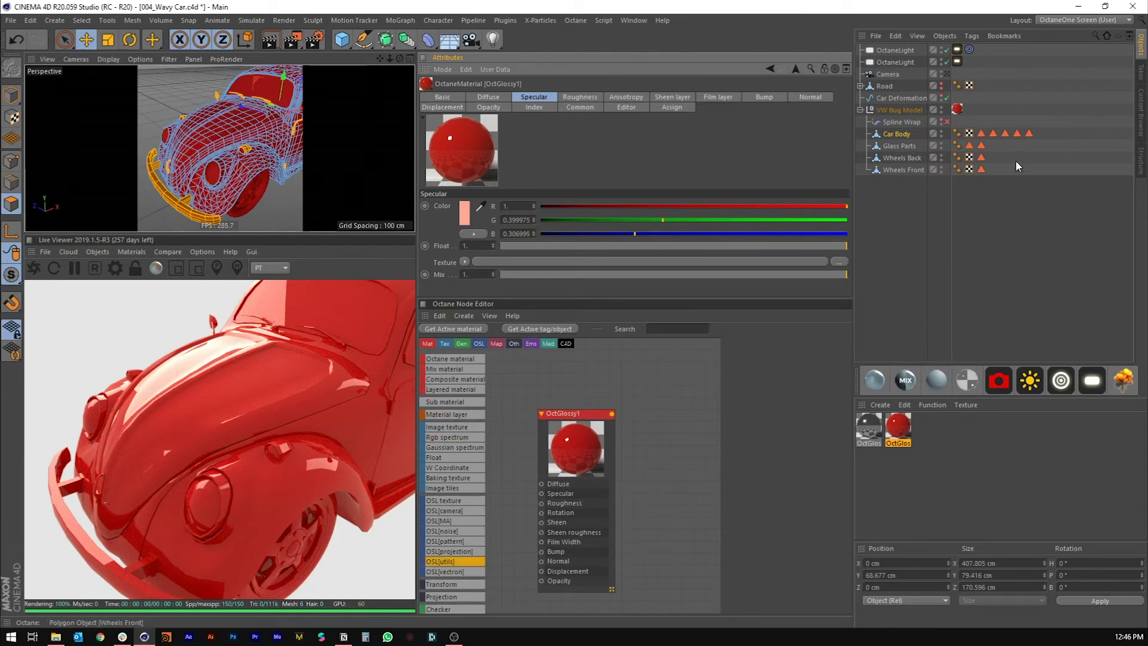
- Enlarge the viewport area and apply the OctGlossy2 chrome material to the Car Body, restricted to its Chrome polygon selection
click(982, 134)
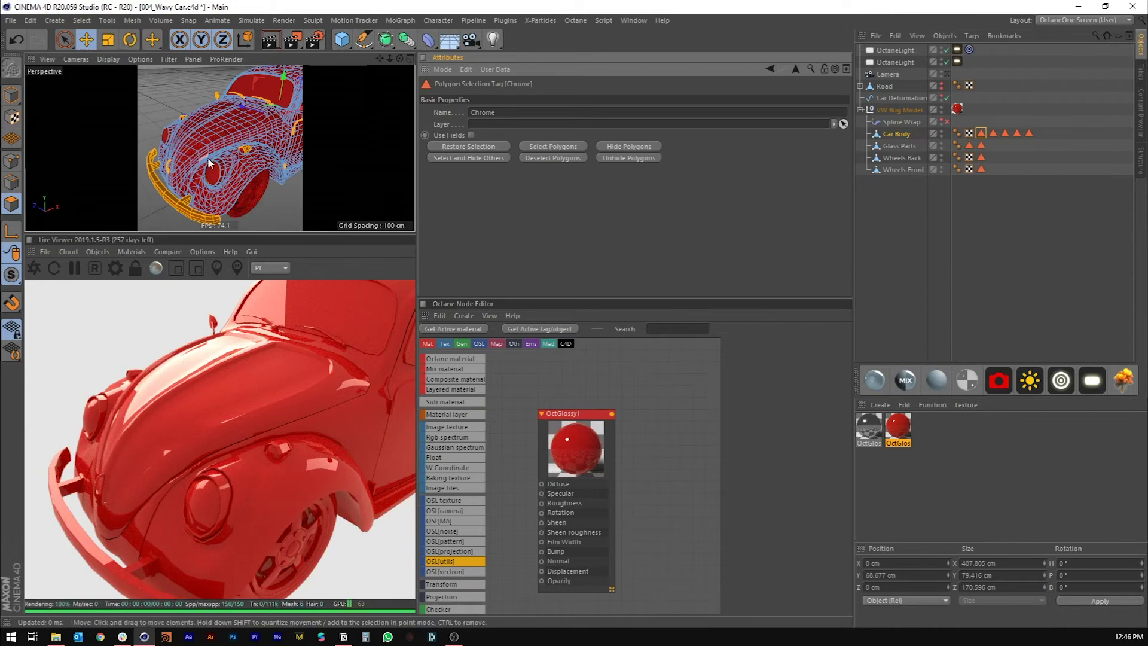
drag(213, 235, 213, 335)
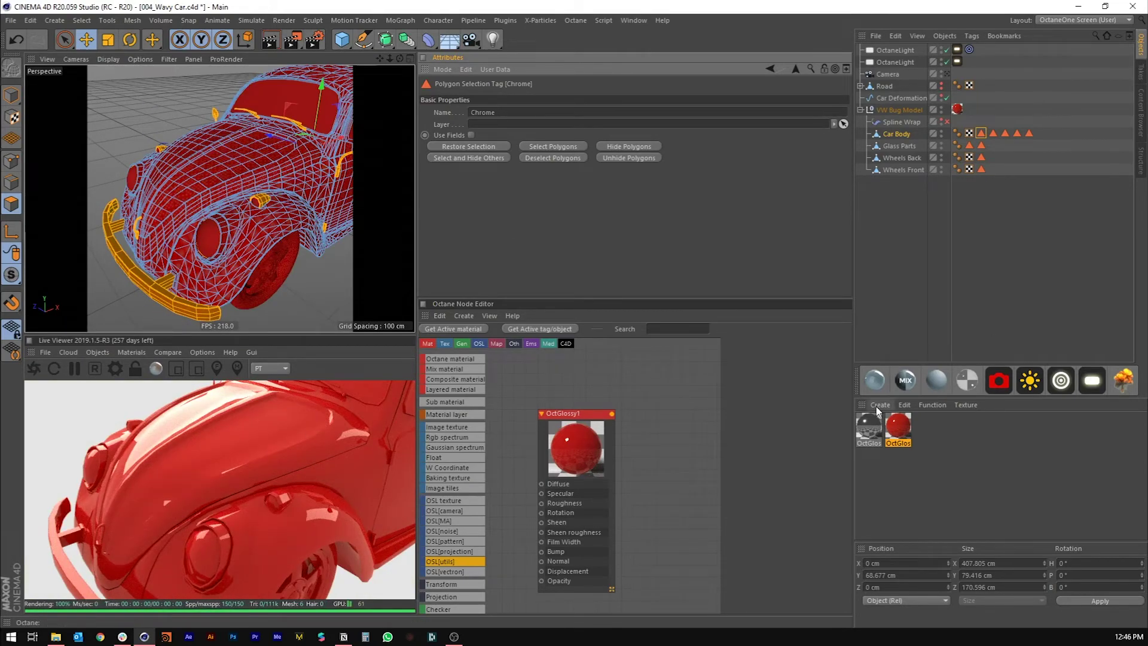
drag(871, 431, 143, 281)
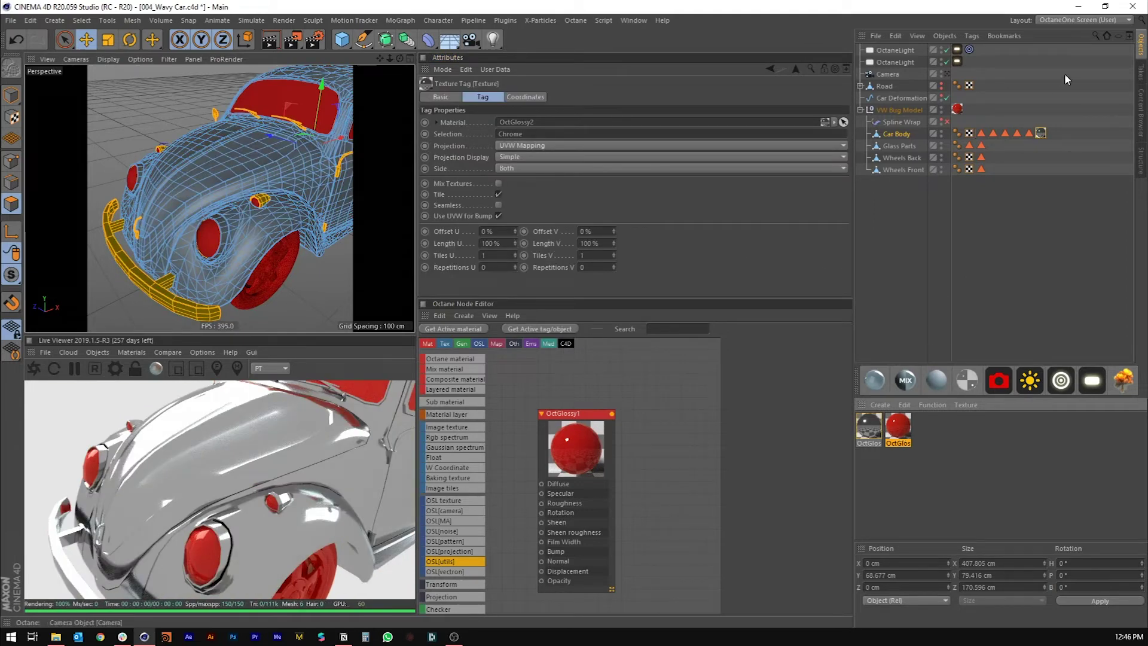
click(981, 134)
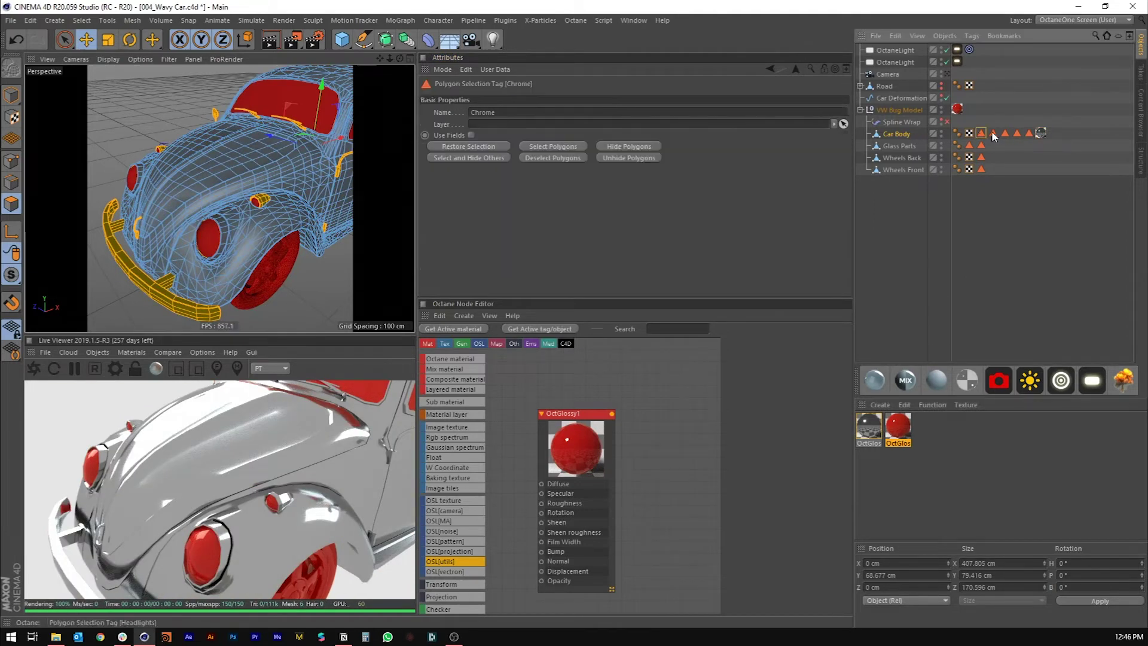
- Apply the red OctGlossy1 material to the Car Body and place its texture tag before the selection tags and the chrome texture tag
drag(901, 135, 922, 174)
drag(903, 135, 904, 136)
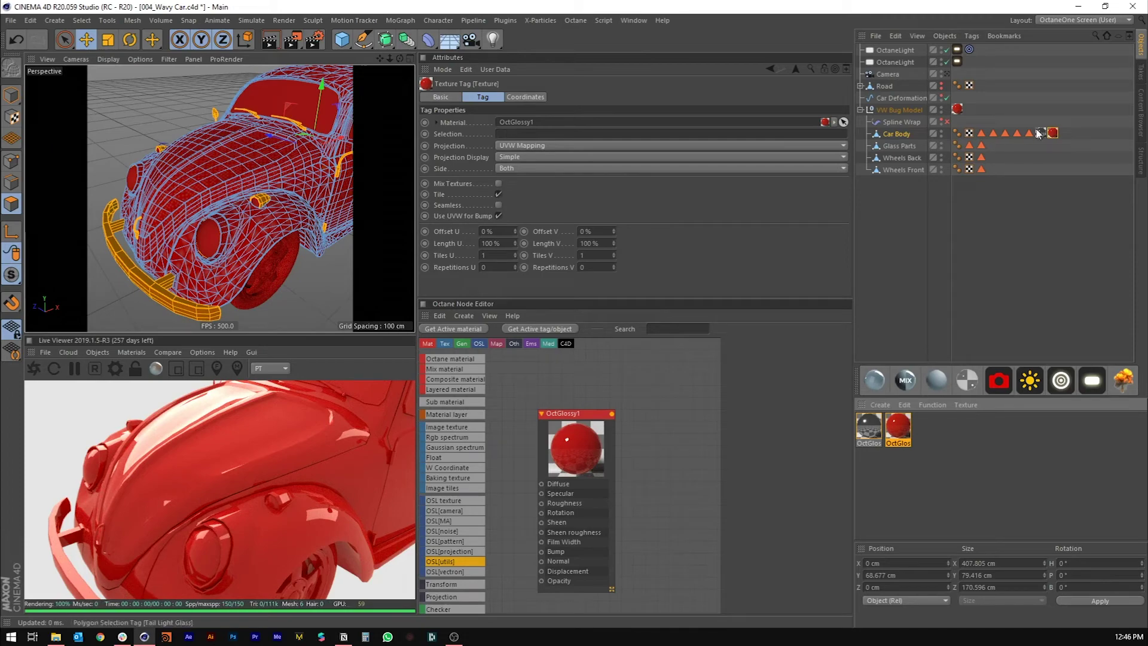
drag(1053, 136, 979, 134)
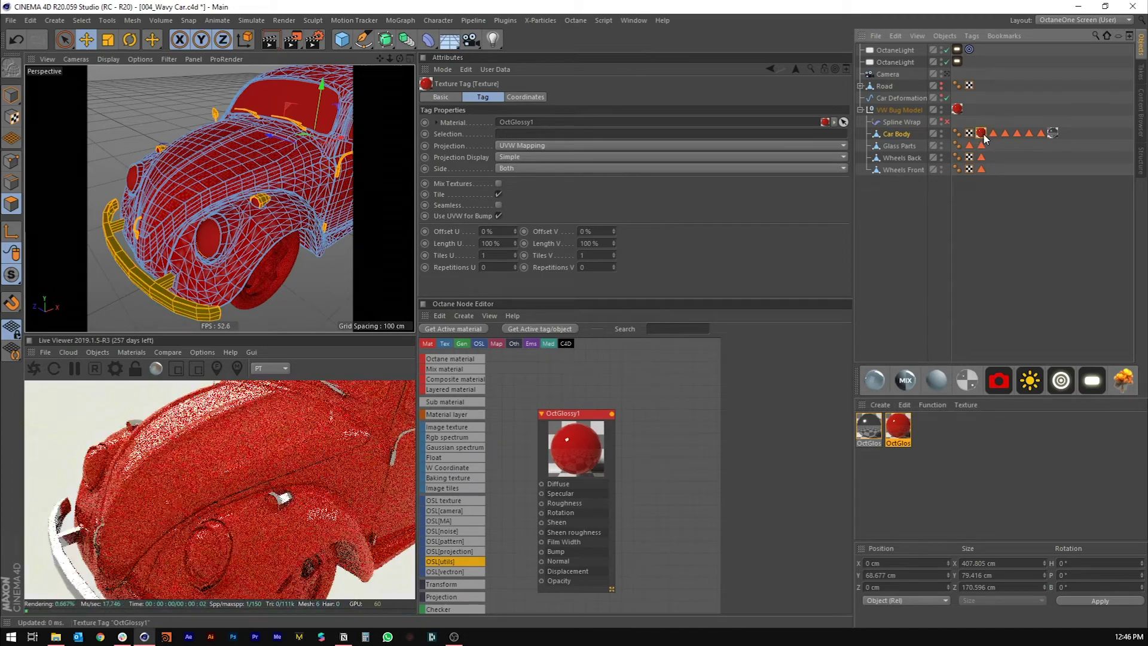
alt+drag(221, 254, 229, 209)
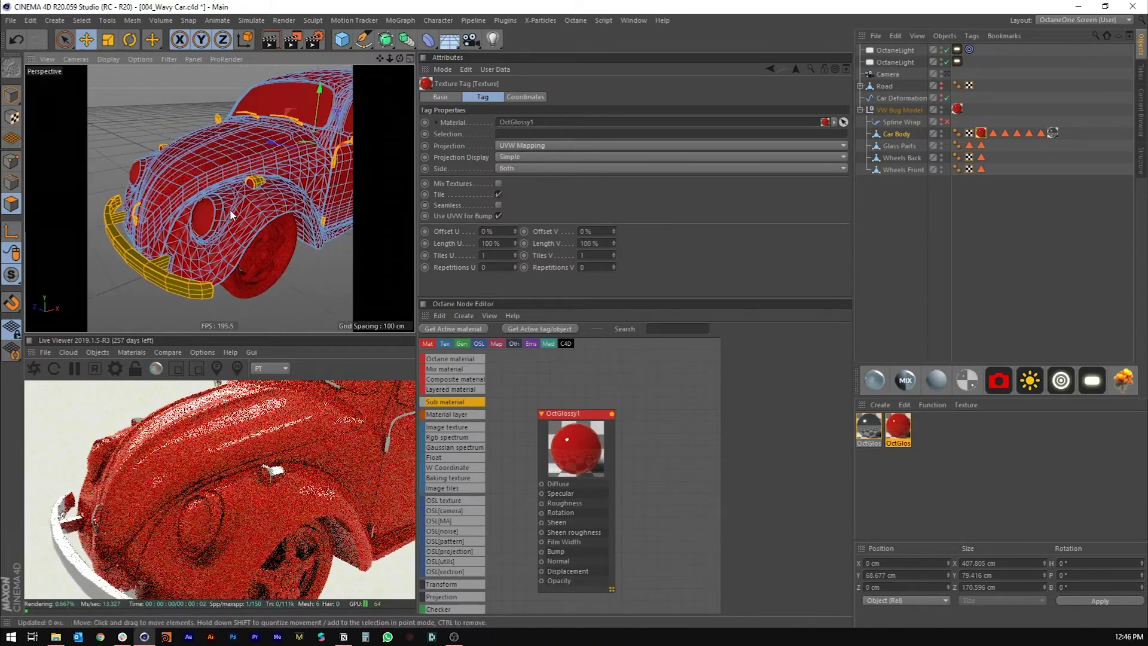
- Create a diffuse material for the Headlights selection with a blackbody emission at a temperature of about 4760
click(1005, 133)
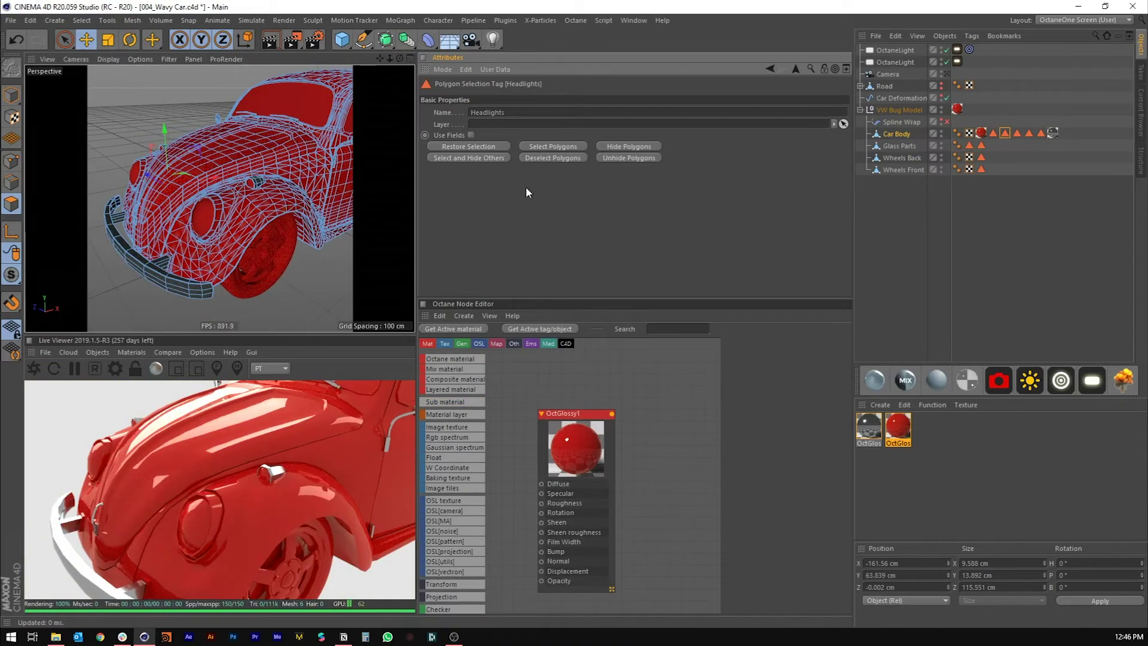
click(949, 388)
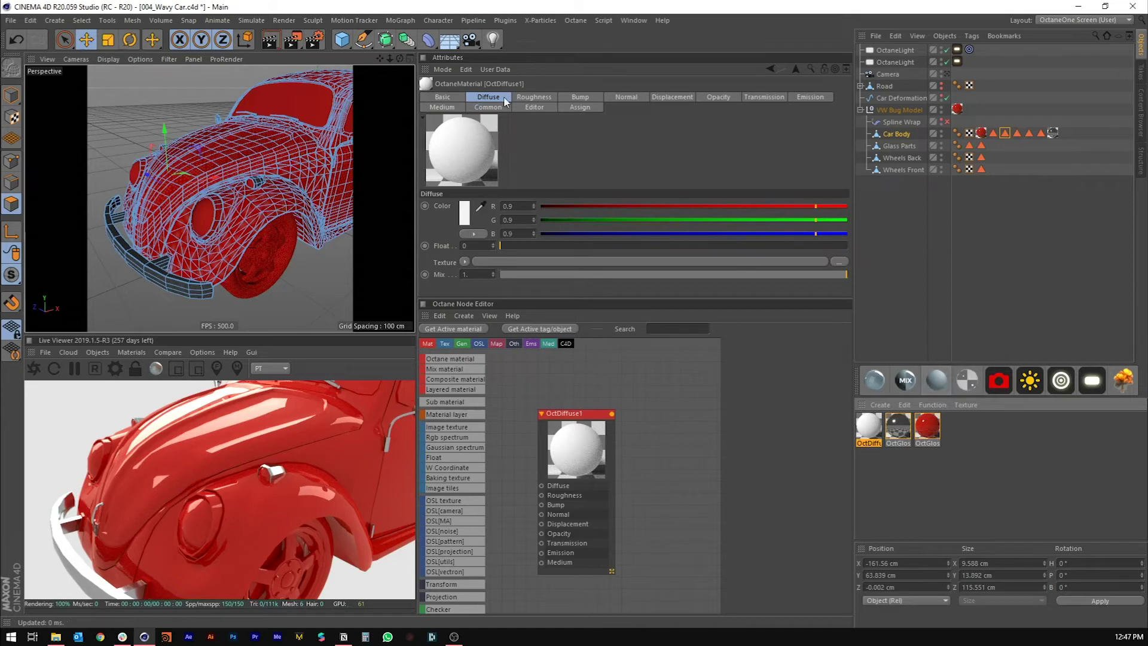
click(801, 97)
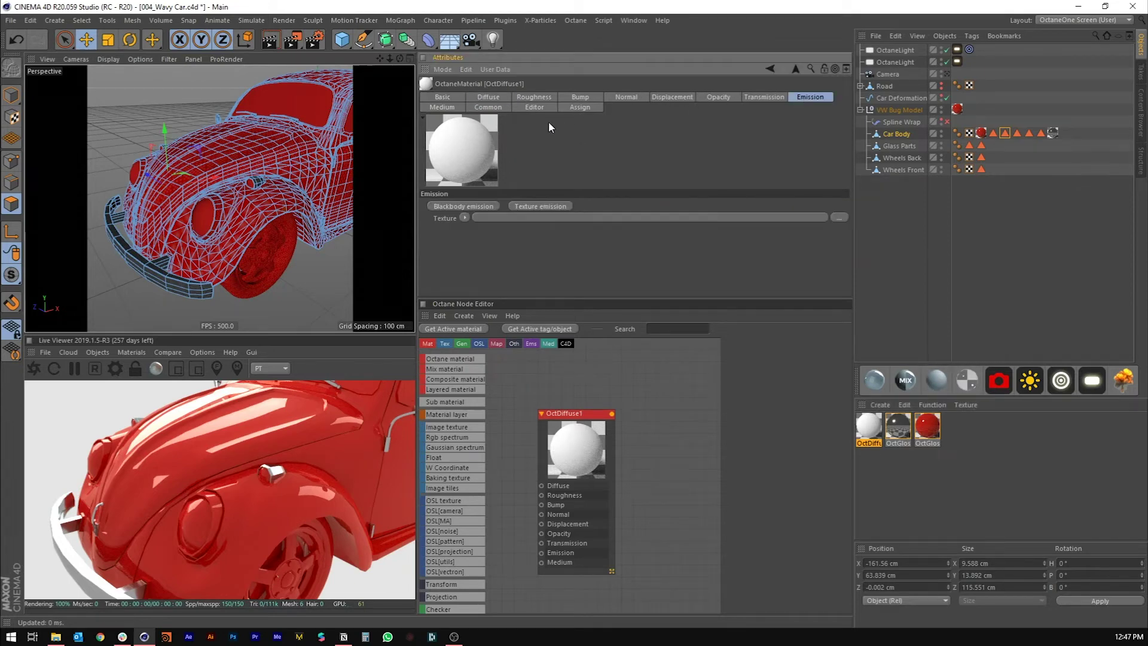
click(473, 206)
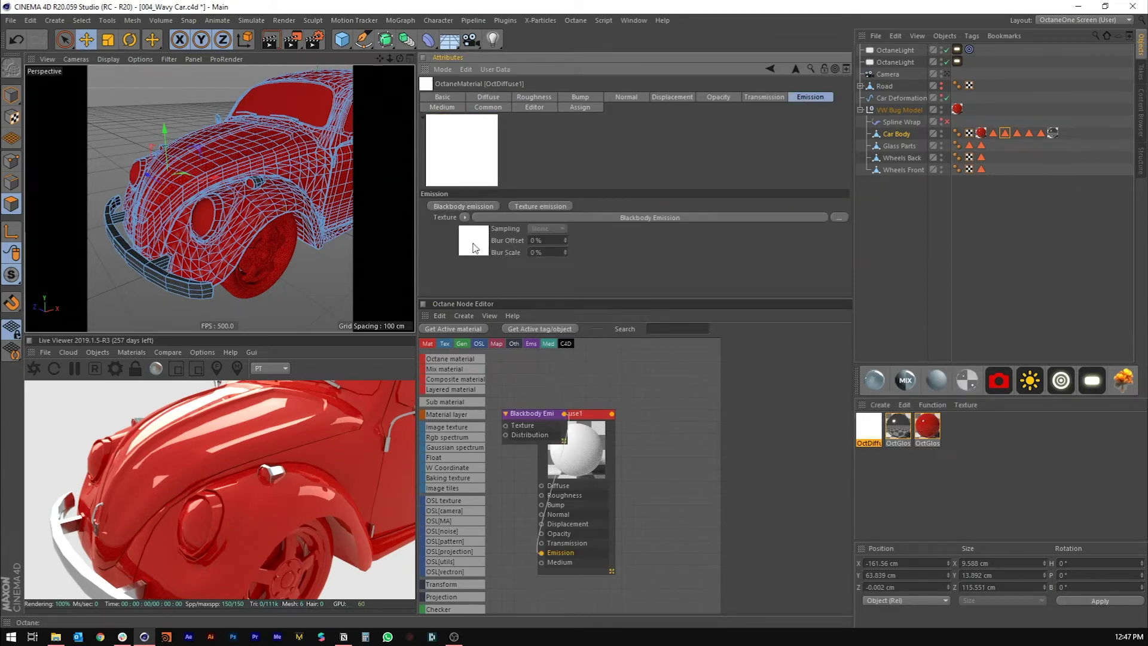
click(475, 248)
drag(641, 200, 651, 198)
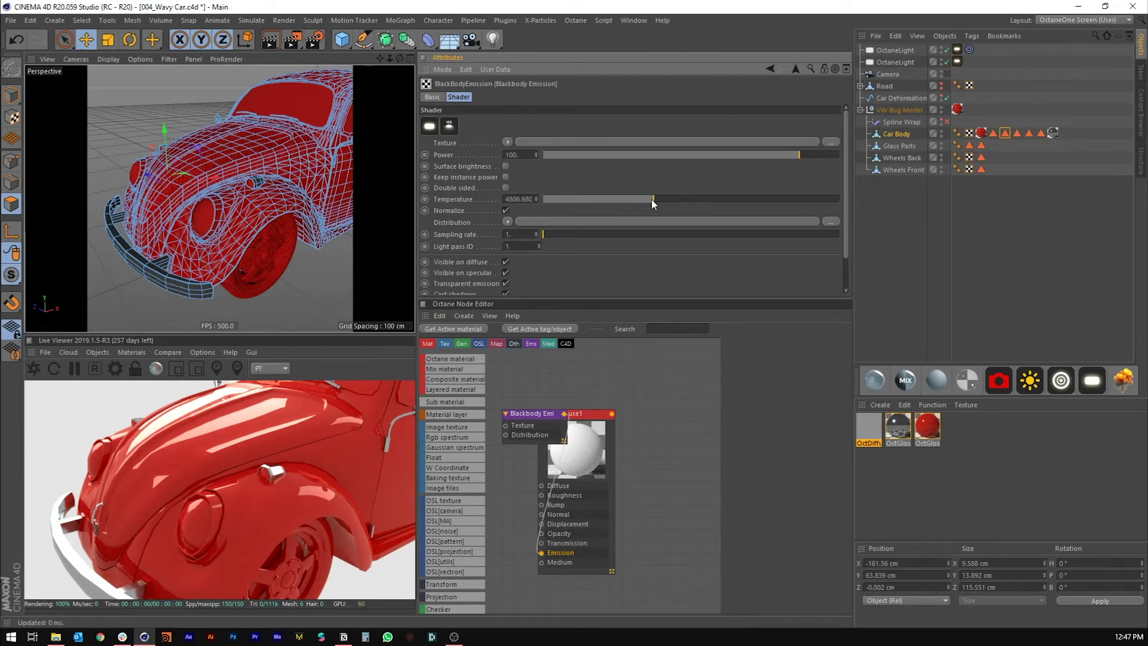
- Hide the Glass Parts in the viewport and apply the glowing OctDiffuse1 material to the Car Body's Headlights polygon selection
click(870, 435)
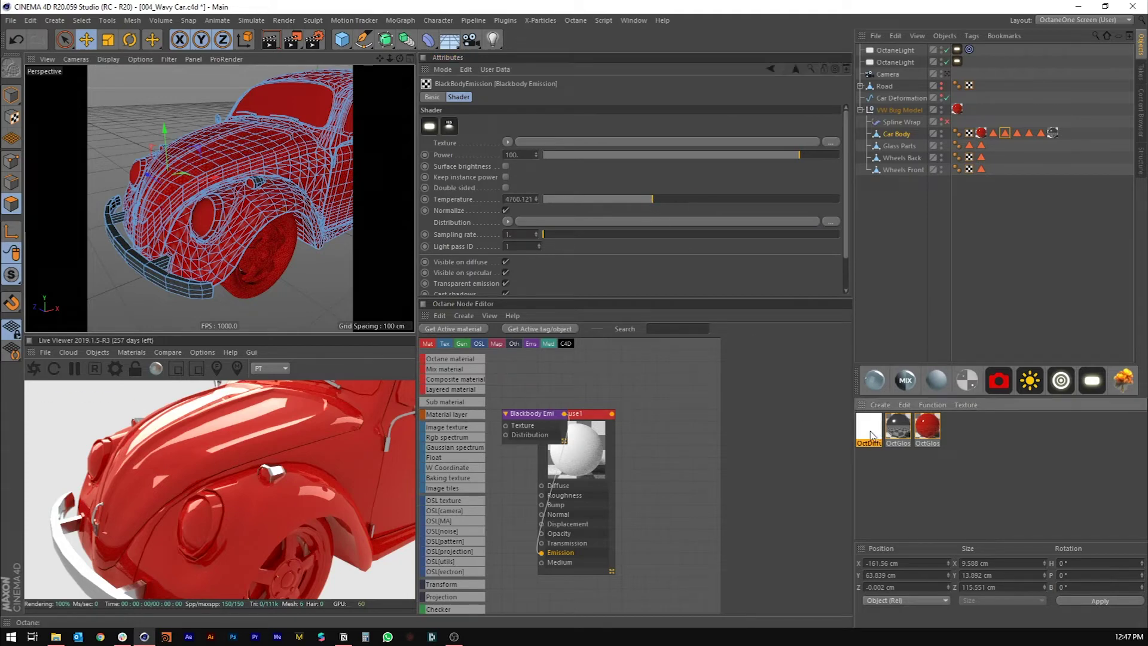
double_click(941, 143)
alt+drag(179, 209, 209, 231)
scroll(209, 230, up, 3)
scroll(210, 230, up, 3)
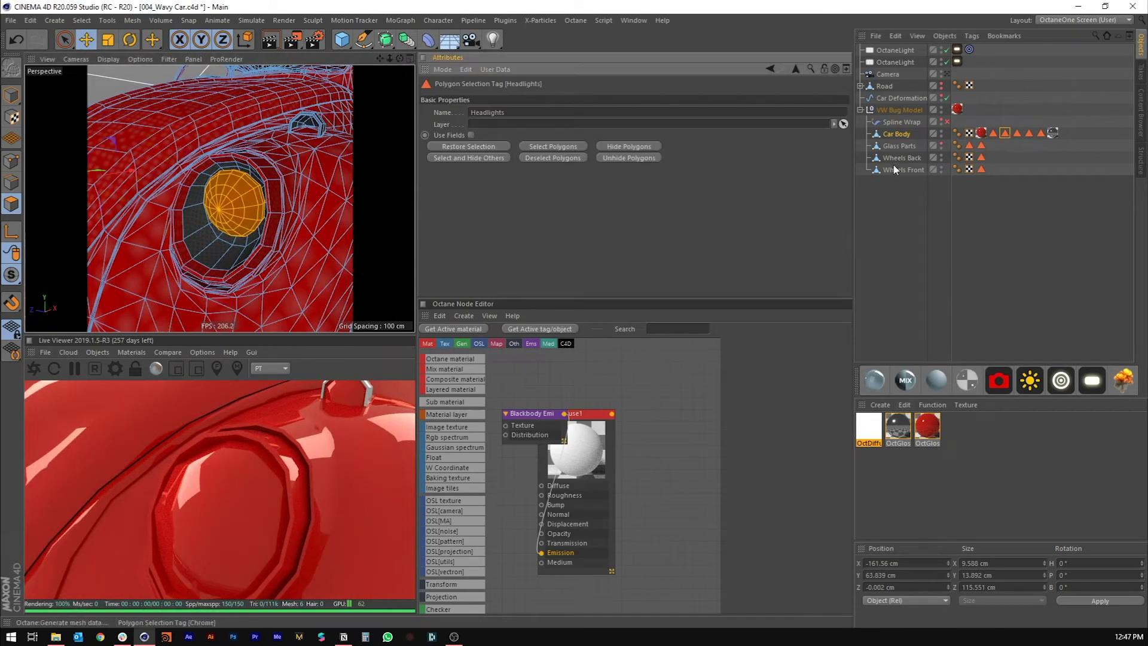
drag(871, 424, 227, 199)
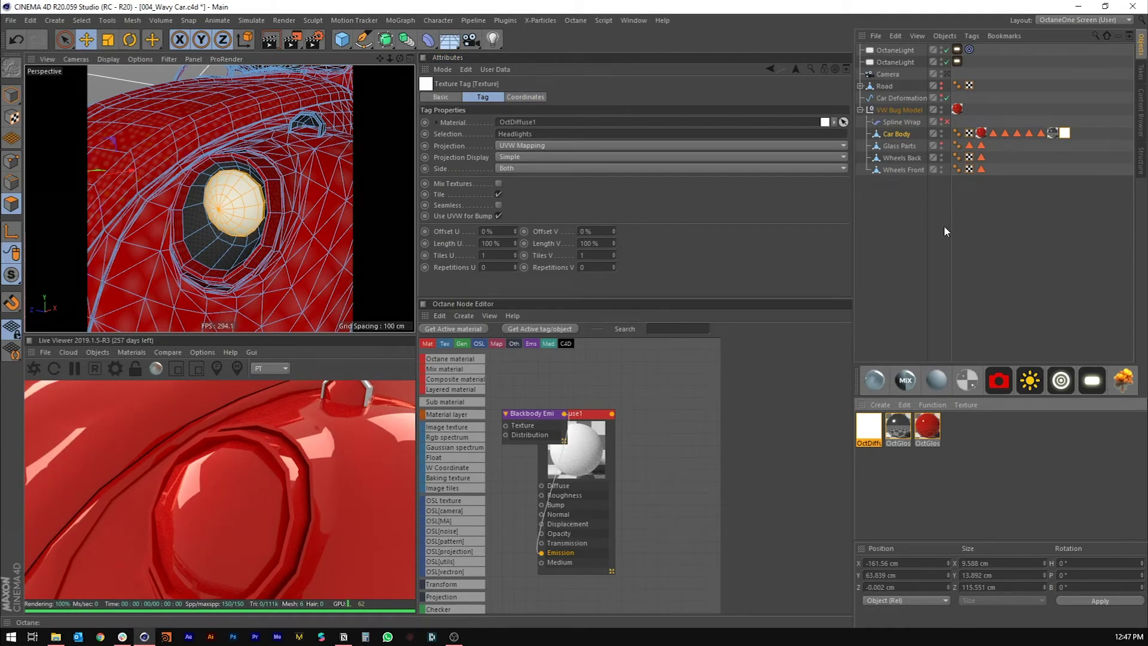
- Hide the Glass Parts, Wheels Back and Wheels Front in both the viewport and the render
alt+click(942, 145)
alt+click(941, 146)
alt+drag(942, 146, 942, 171)
scroll(245, 177, down, 5)
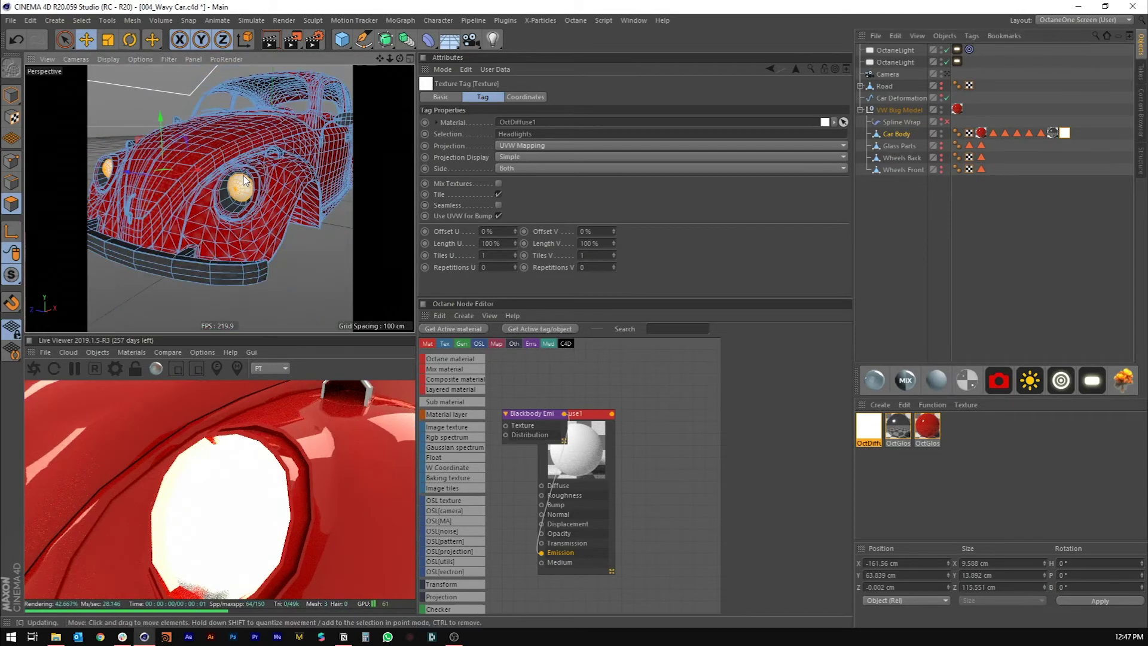
scroll(246, 181, down, 5)
alt+drag(287, 187, 211, 189)
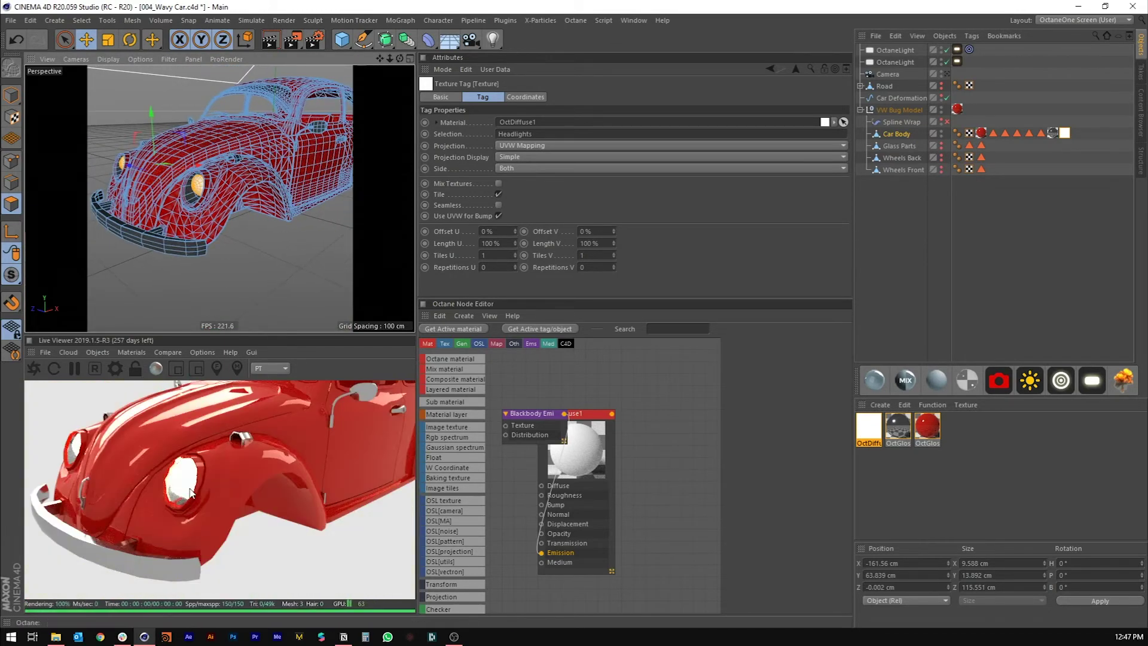
- Select the polygons of the Car Body's Tail Light Glass selection
double_click(1019, 135)
alt+middle_drag(322, 149, 275, 161)
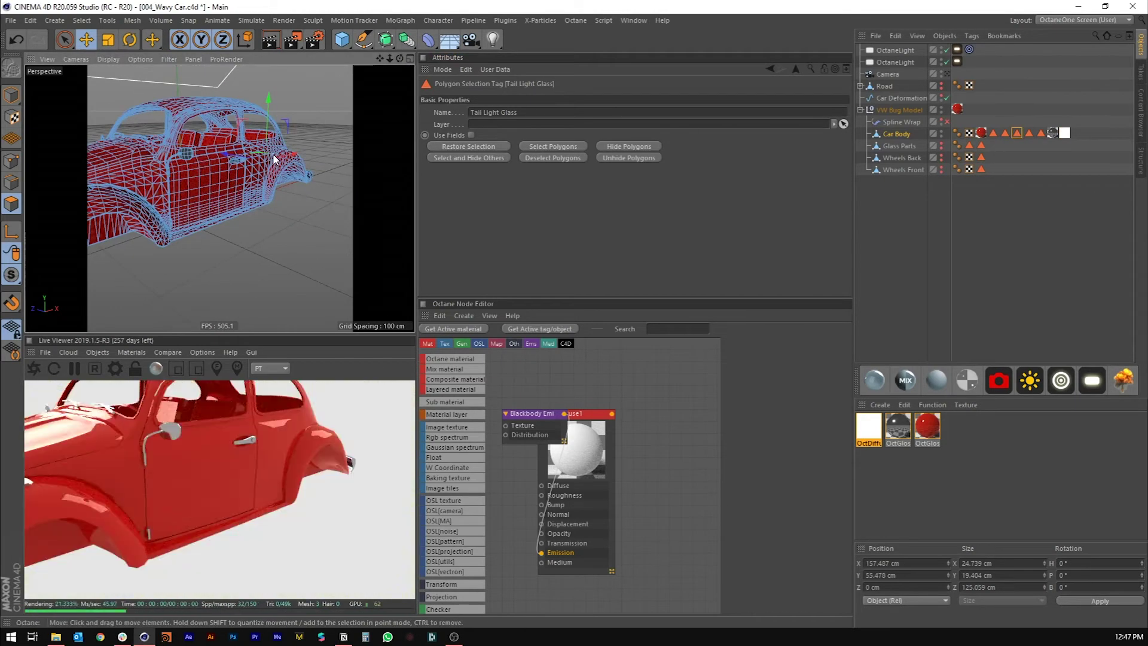
alt+drag(275, 160, 106, 161)
scroll(363, 175, up, 5)
alt+middle_drag(363, 175, 259, 185)
alt+drag(259, 184, 243, 166)
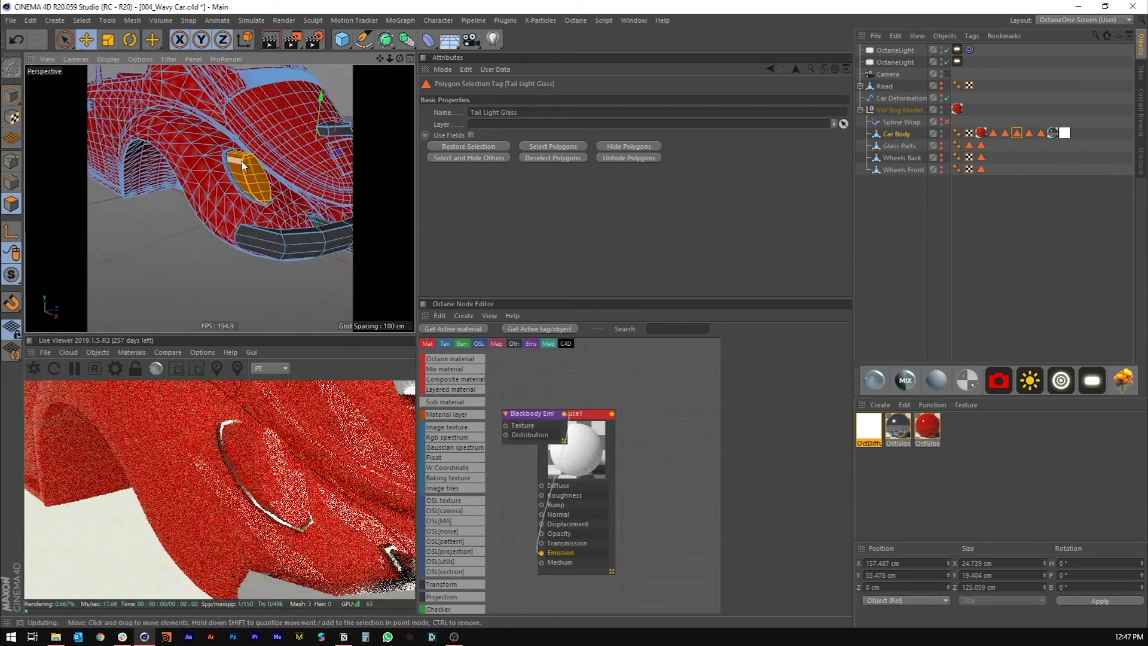
- Create a specular material and tint its transmission color red with hue 0° and 45% saturation
click(975, 378)
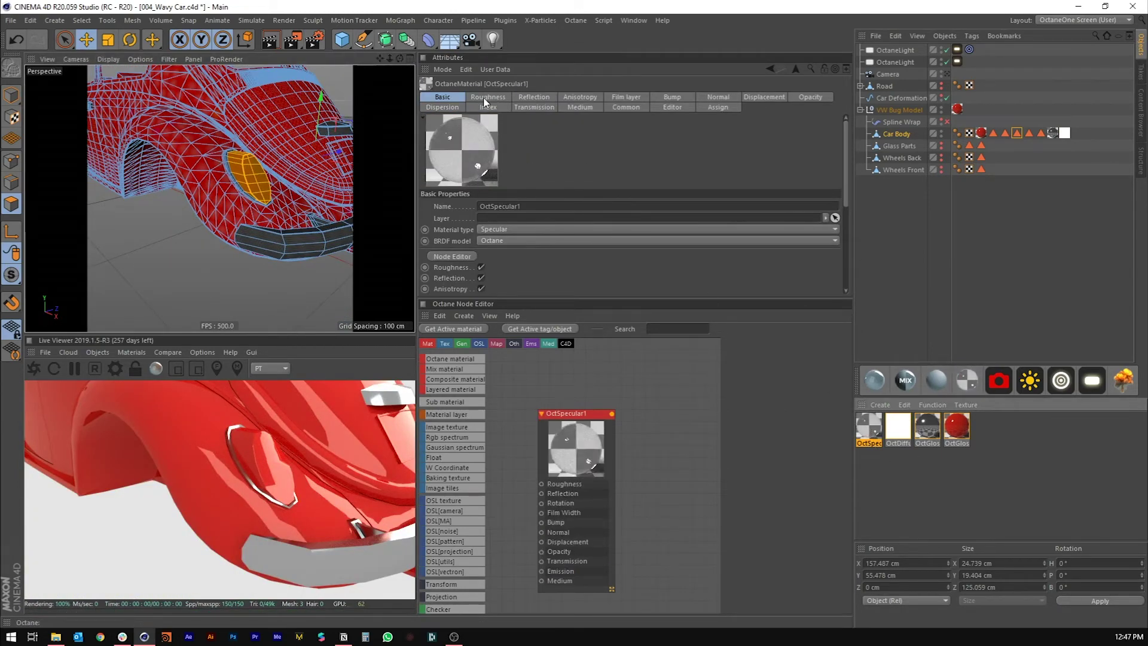
click(534, 107)
click(521, 210)
click(479, 231)
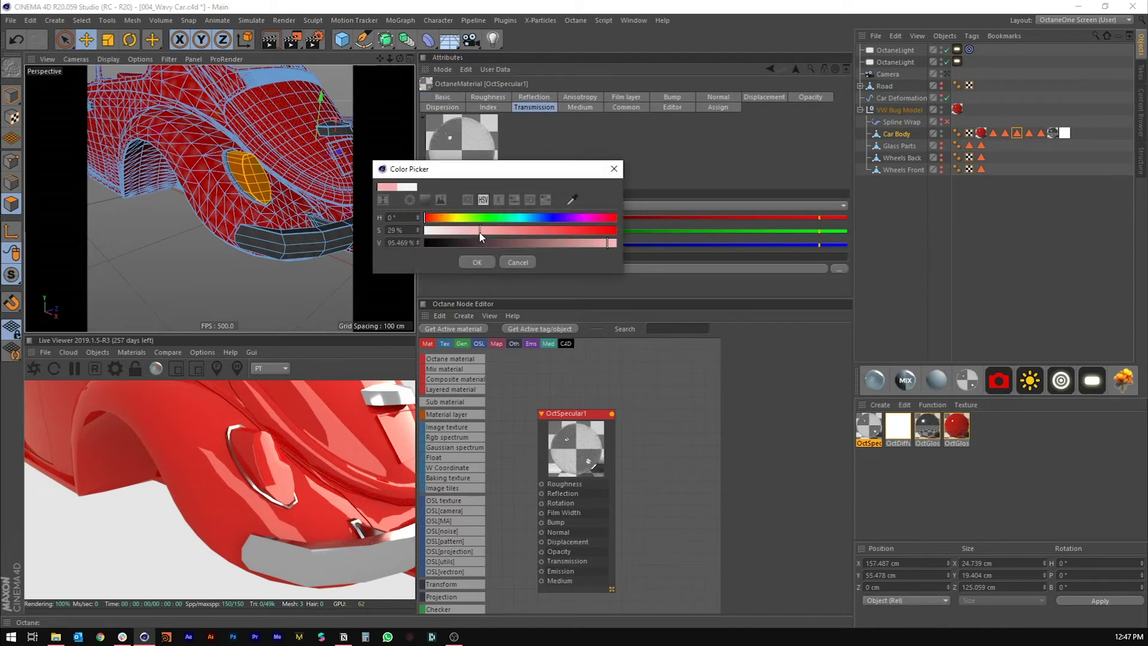
click(478, 262)
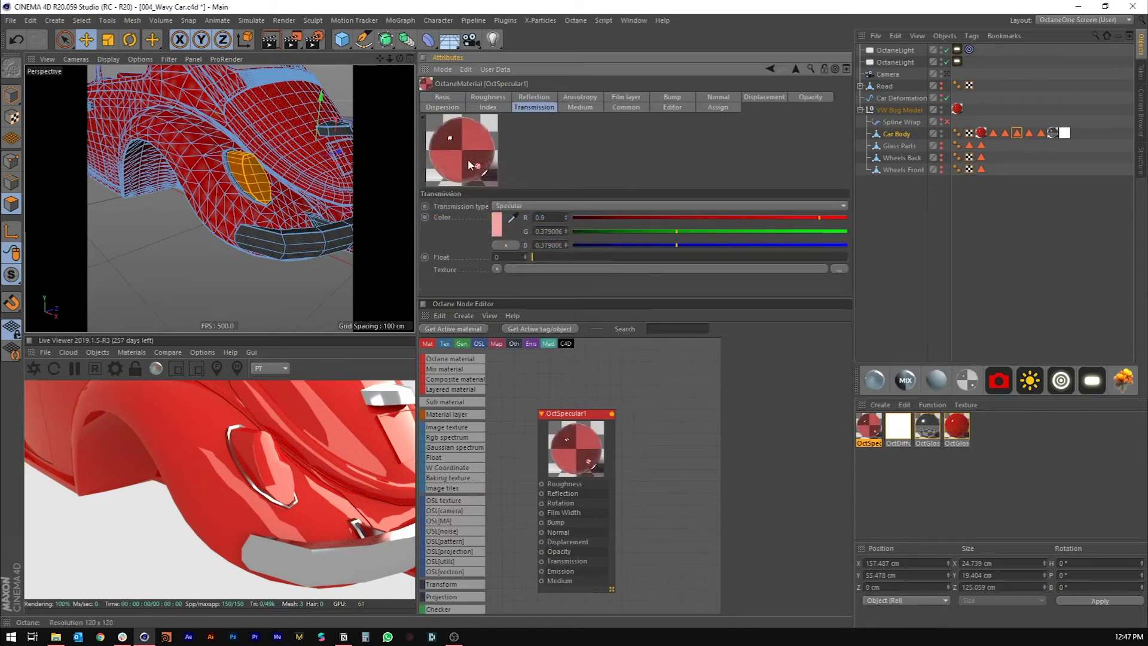
click(498, 233)
click(509, 240)
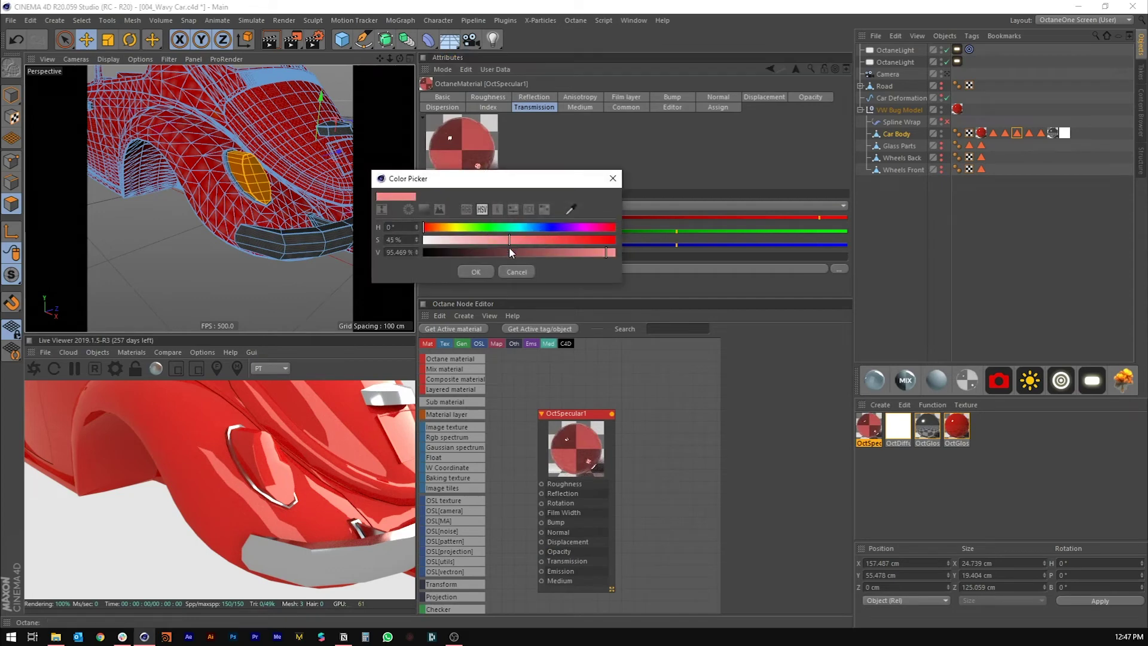
click(476, 272)
- Apply OctSpecular1 to the Tail Light Glass selection and enable fake shadows on the material
drag(860, 439, 387, 243)
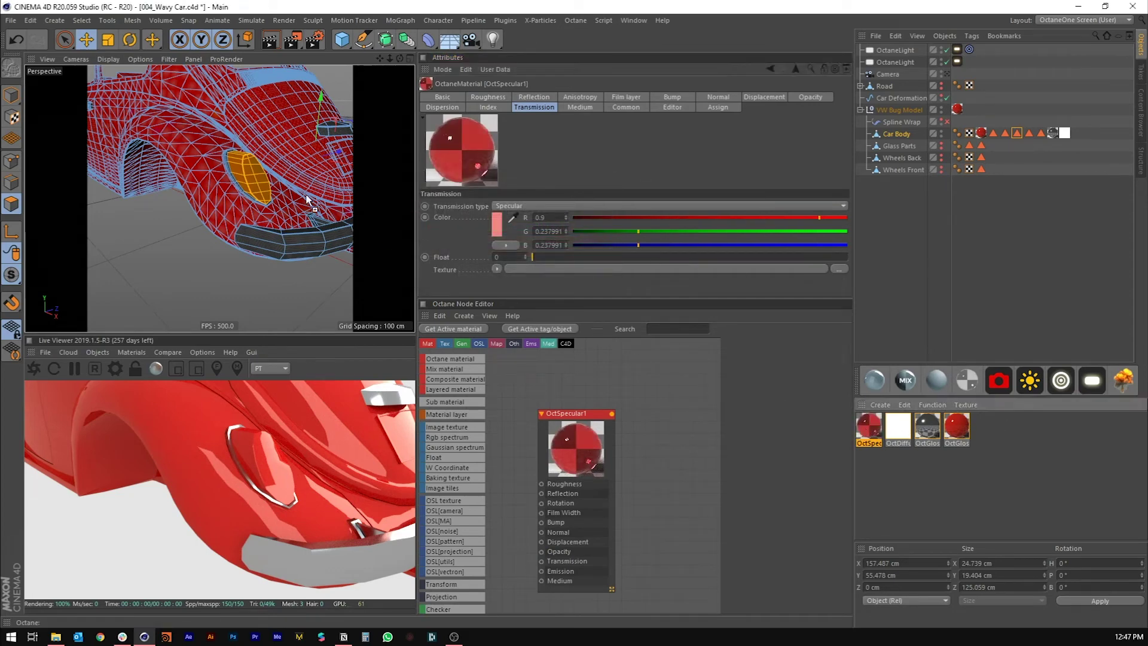
drag(247, 168, 248, 170)
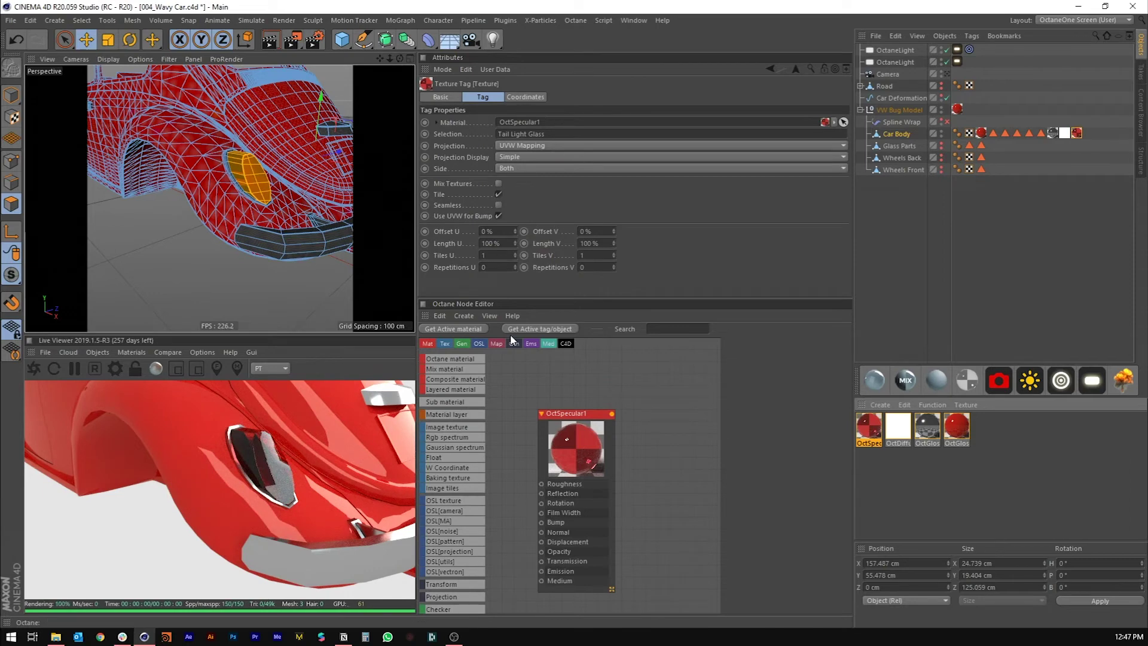
click(863, 433)
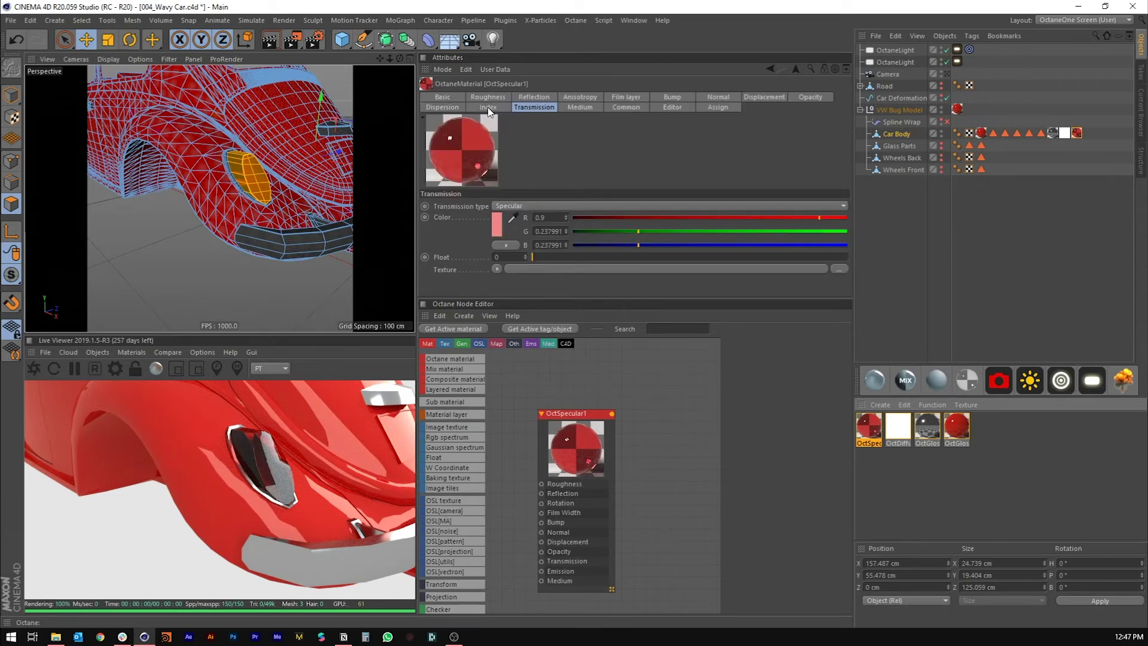
click(626, 107)
click(510, 217)
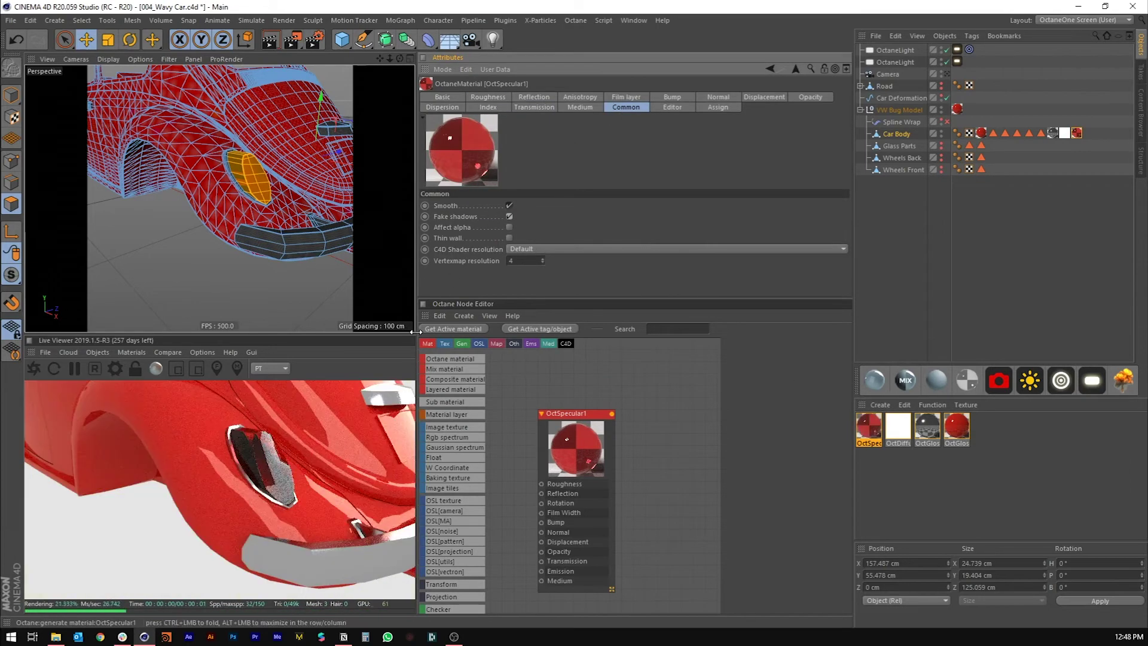
- Select the polygons of the Car Body's Interior selection
alt+drag(233, 164, 323, 190)
click(1029, 133)
double_click(1026, 137)
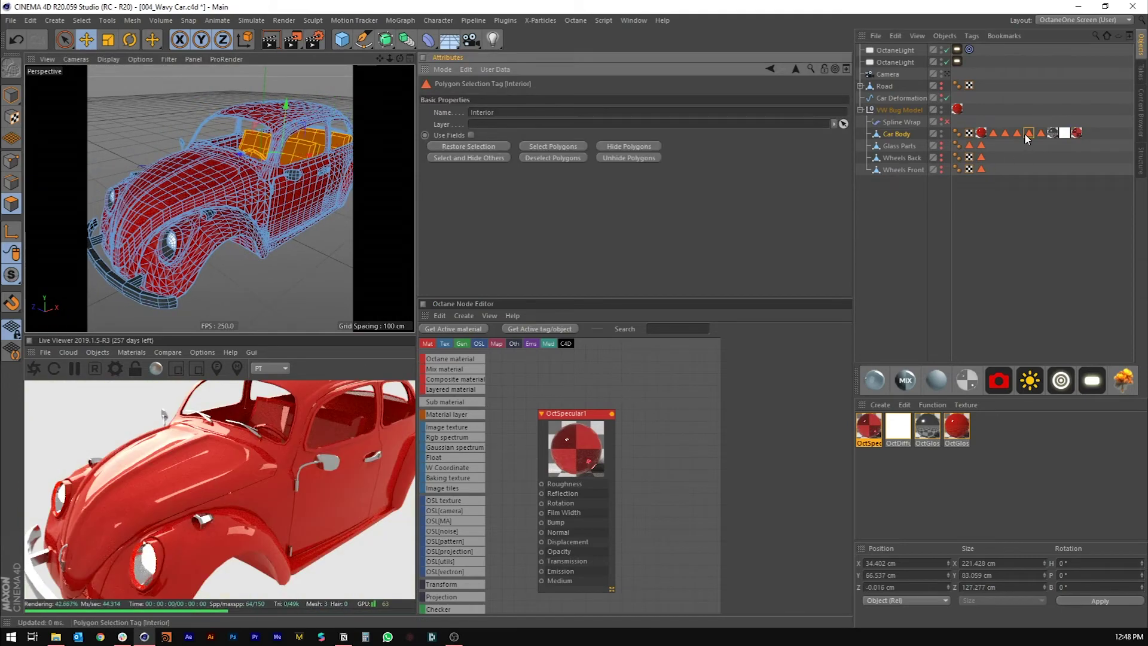
alt+middle_drag(352, 182, 272, 191)
- Create a glossy material with a beige diffuse color of R 0.67386, G 0.590557, B 0.420582
click(874, 380)
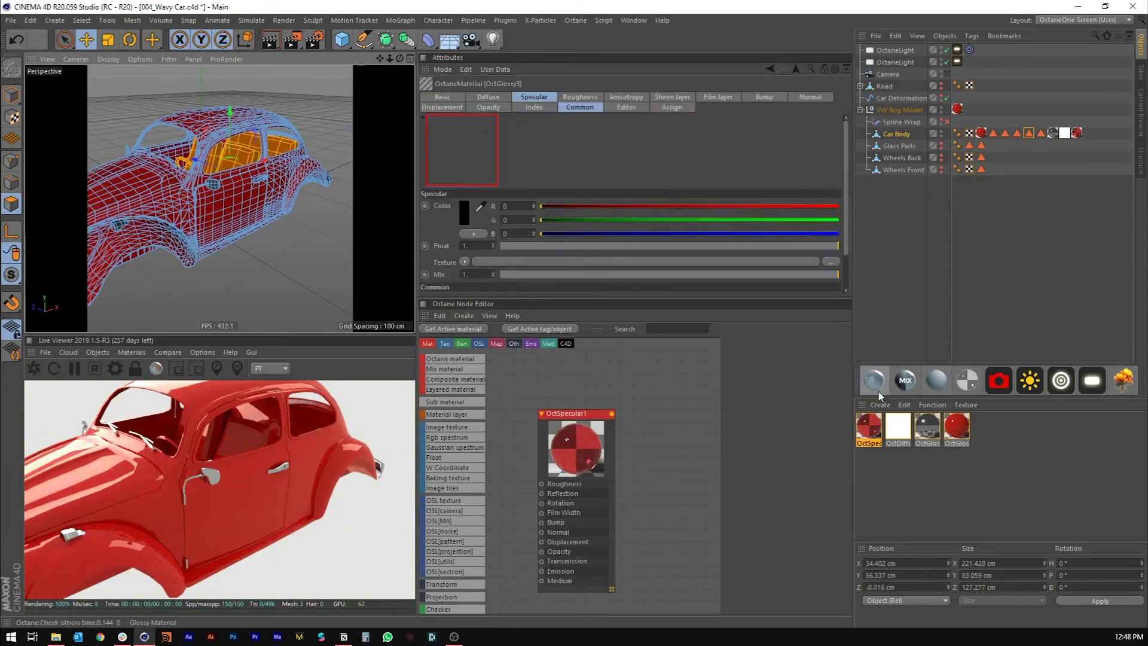
click(487, 98)
click(464, 213)
click(554, 238)
drag(409, 211, 429, 225)
click(447, 257)
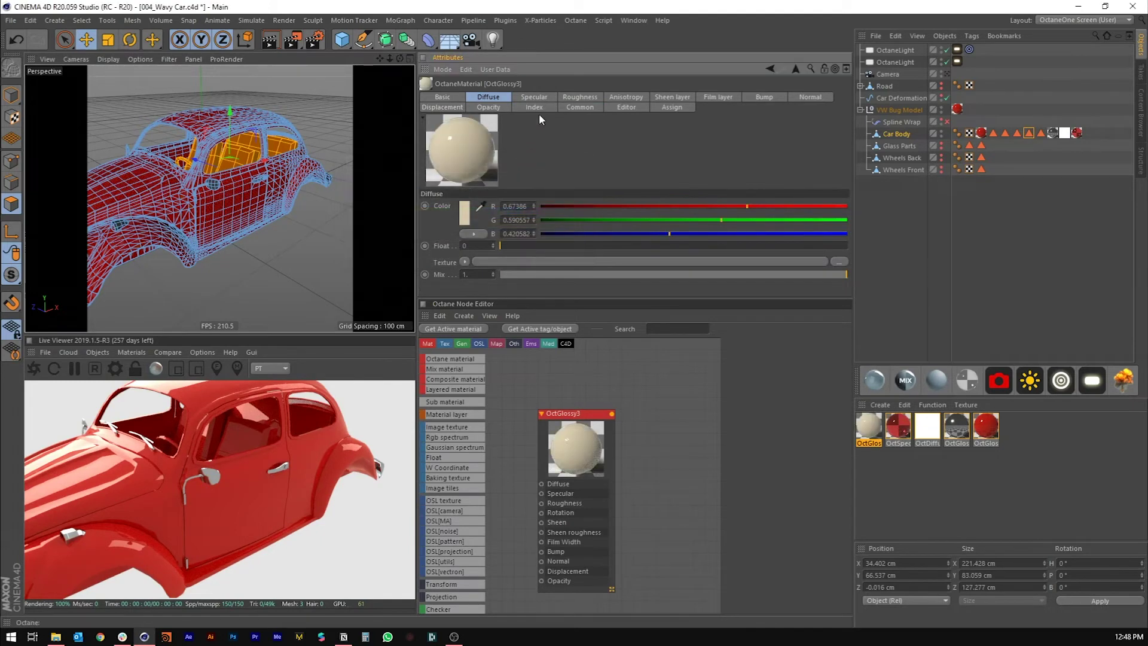
- Set the beige OctGlossy3 material's roughness to about 0.73 and apply it to the Interior polygon selection
click(568, 97)
drag(518, 244, 751, 247)
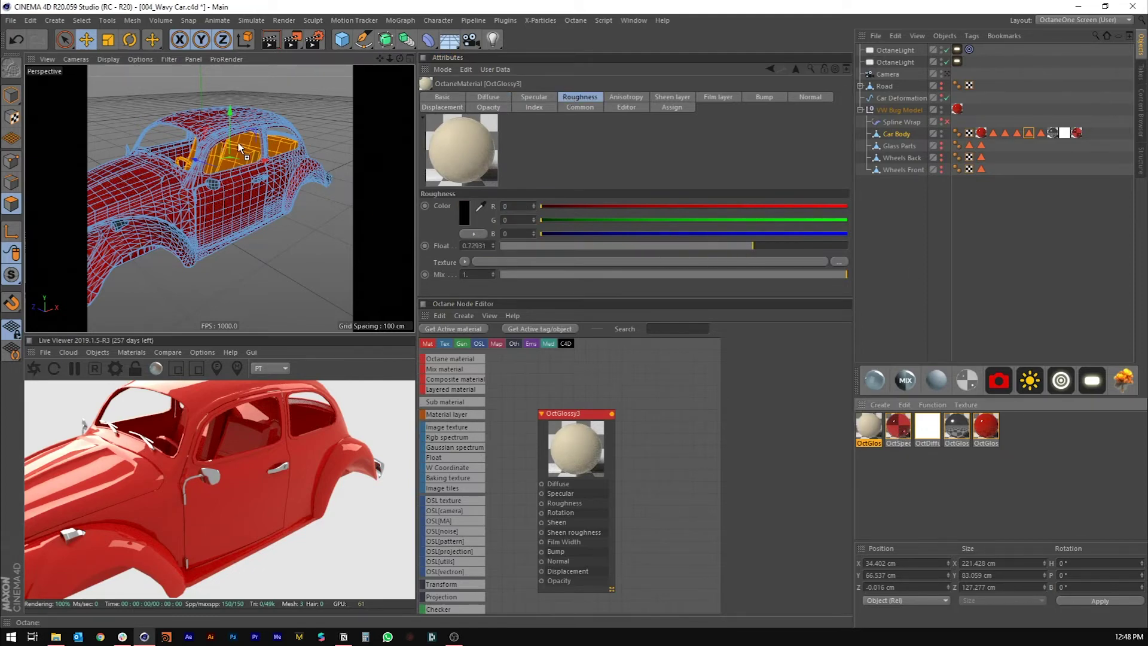
drag(242, 154, 242, 155)
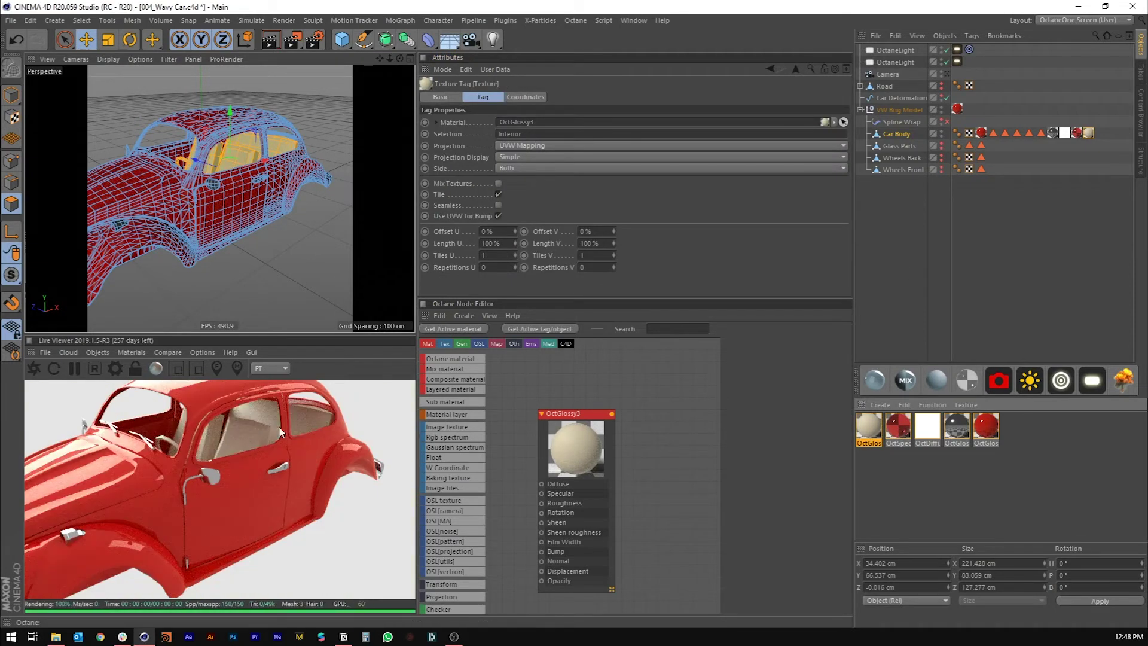
- Choose the Car Body's Undercarrage polygon selection as the next area to texture
click(1041, 133)
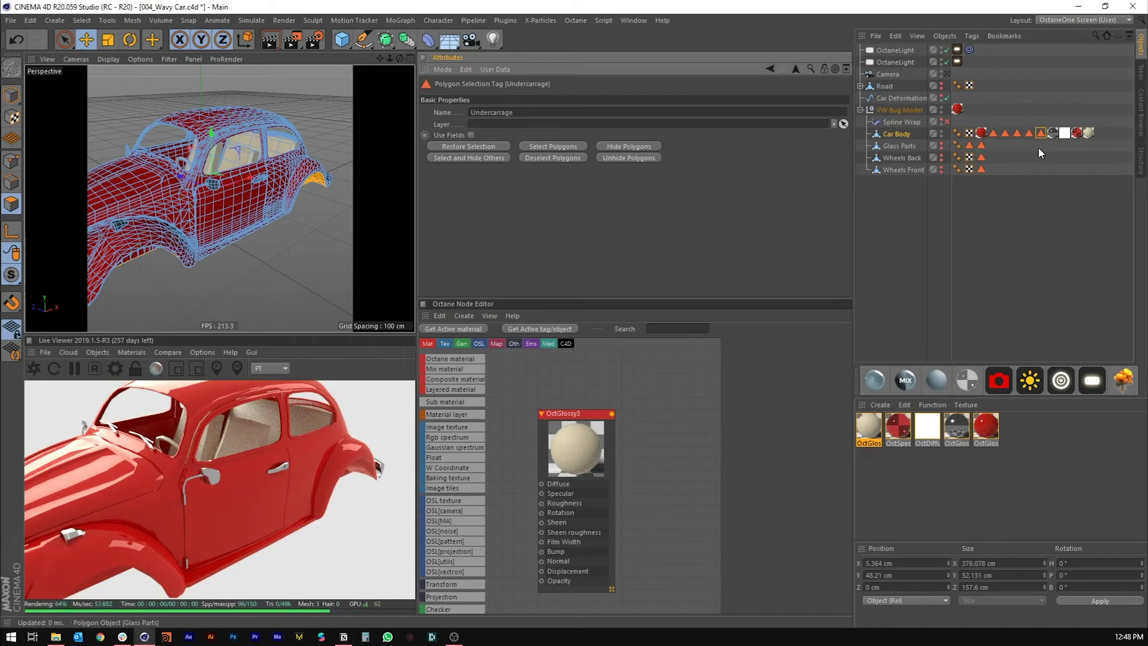
alt+drag(310, 232, 275, 115)
alt+middle_drag(274, 170, 307, 138)
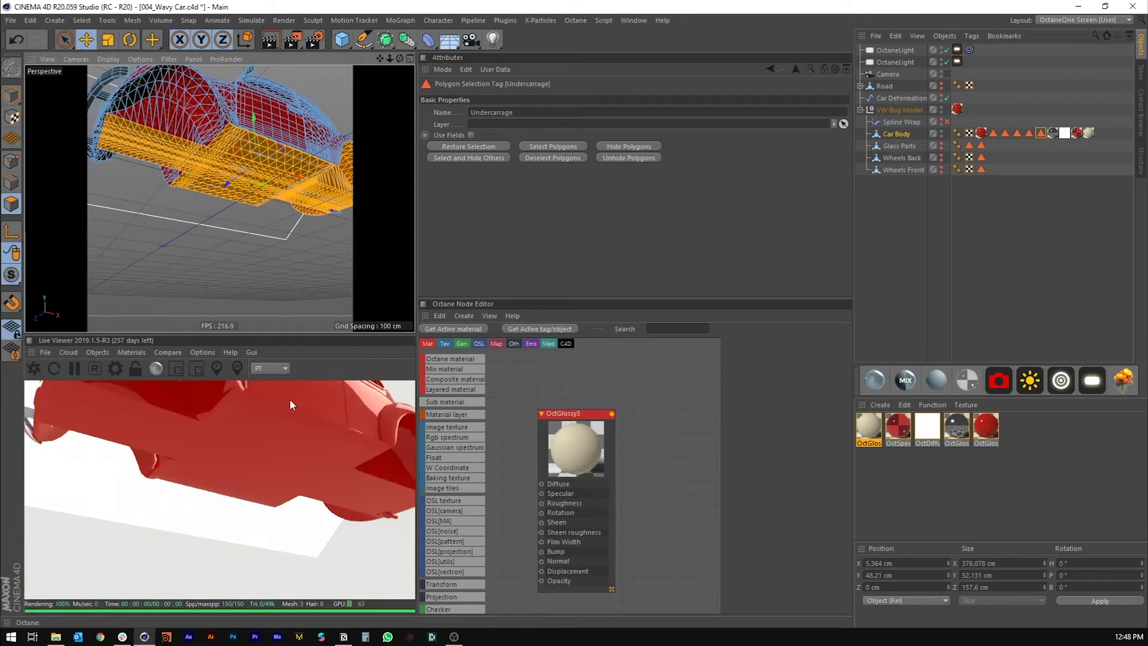
- Duplicate the red OctGlossy1 material and darken the copy's diffuse color to a value of 20%
click(991, 434)
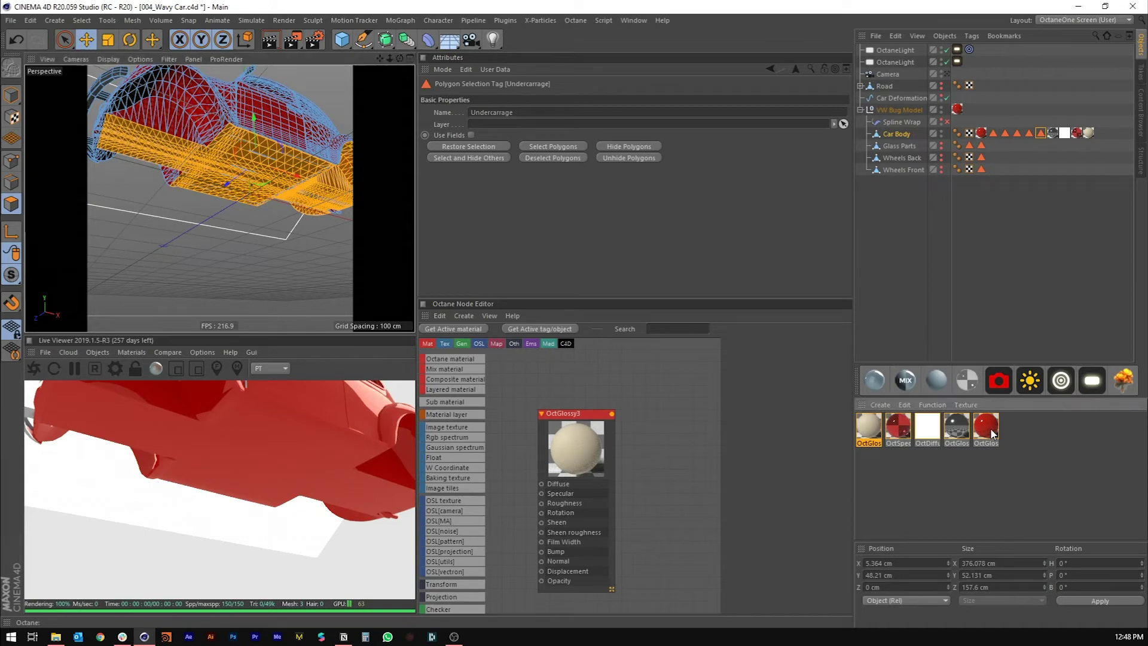
ctrl+drag(852, 435, 860, 428)
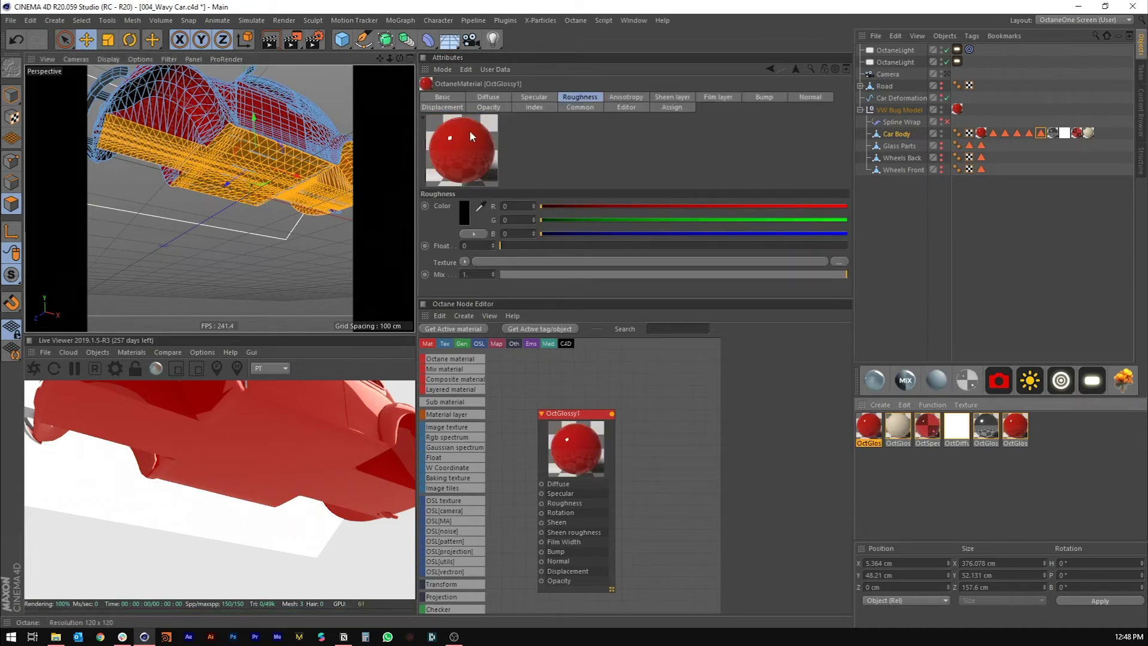
click(489, 98)
click(464, 213)
drag(473, 236, 425, 238)
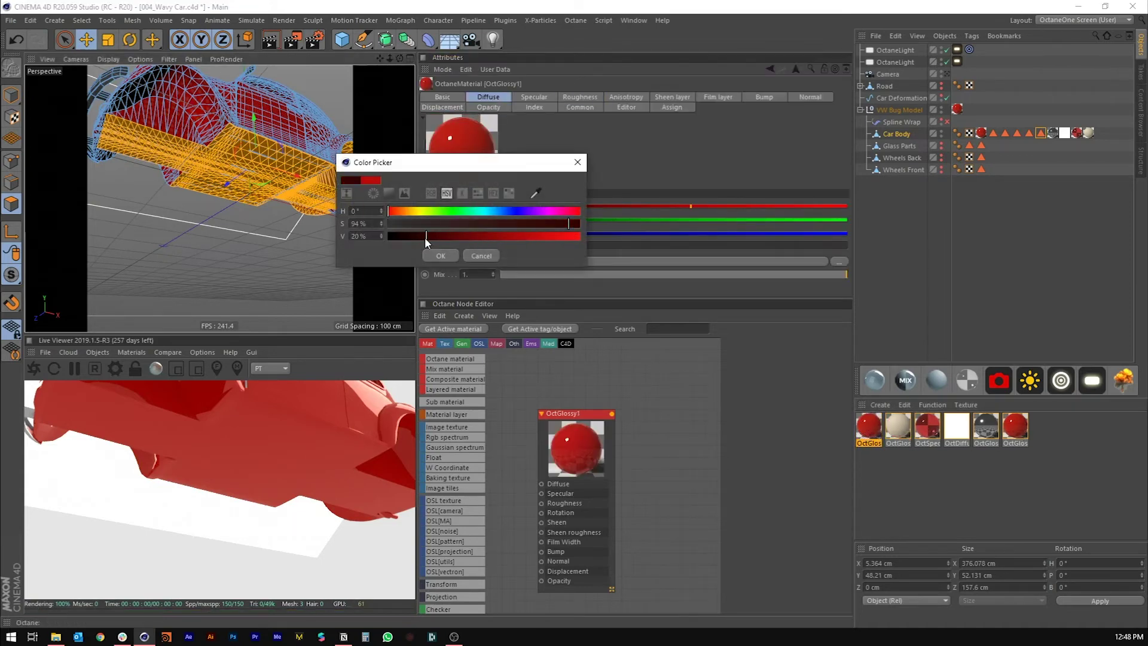
click(438, 255)
- Increase the roughness float of the dark red OctGlossy1 copy to give it a duller finish
click(579, 97)
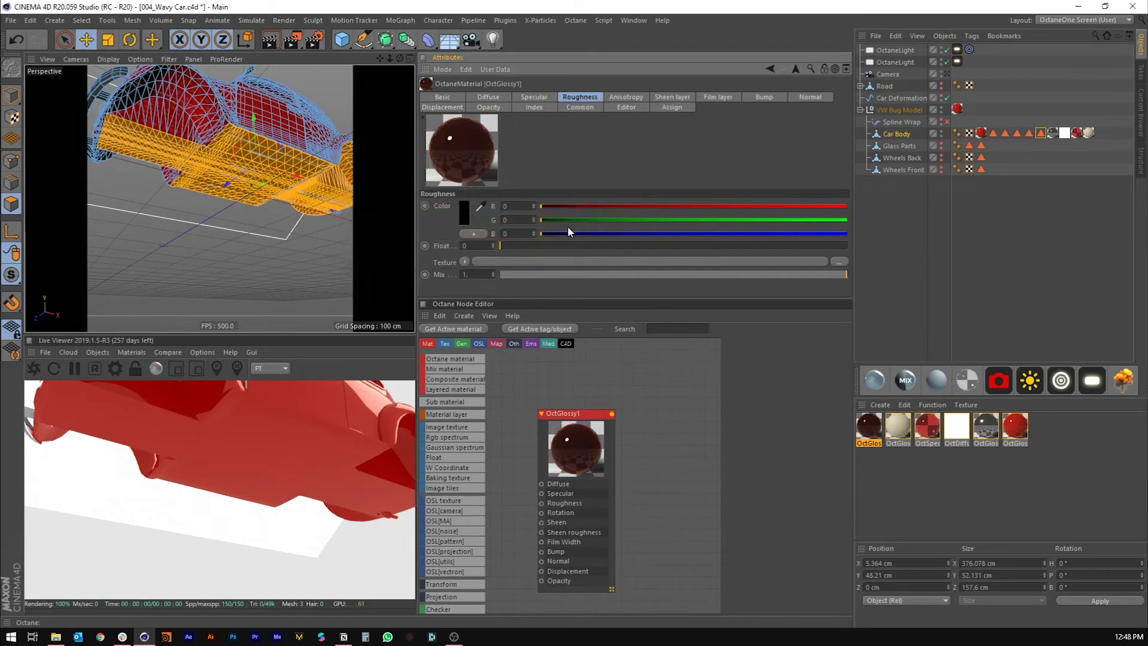
click(692, 246)
click(459, 109)
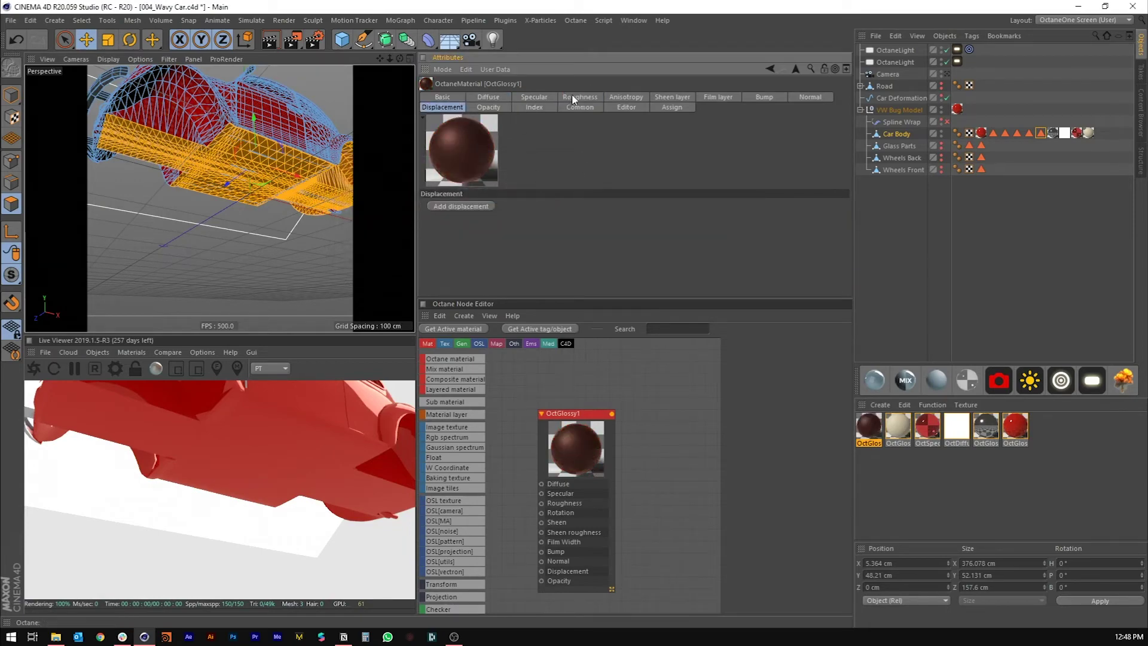
alt+drag(369, 149, 309, 171)
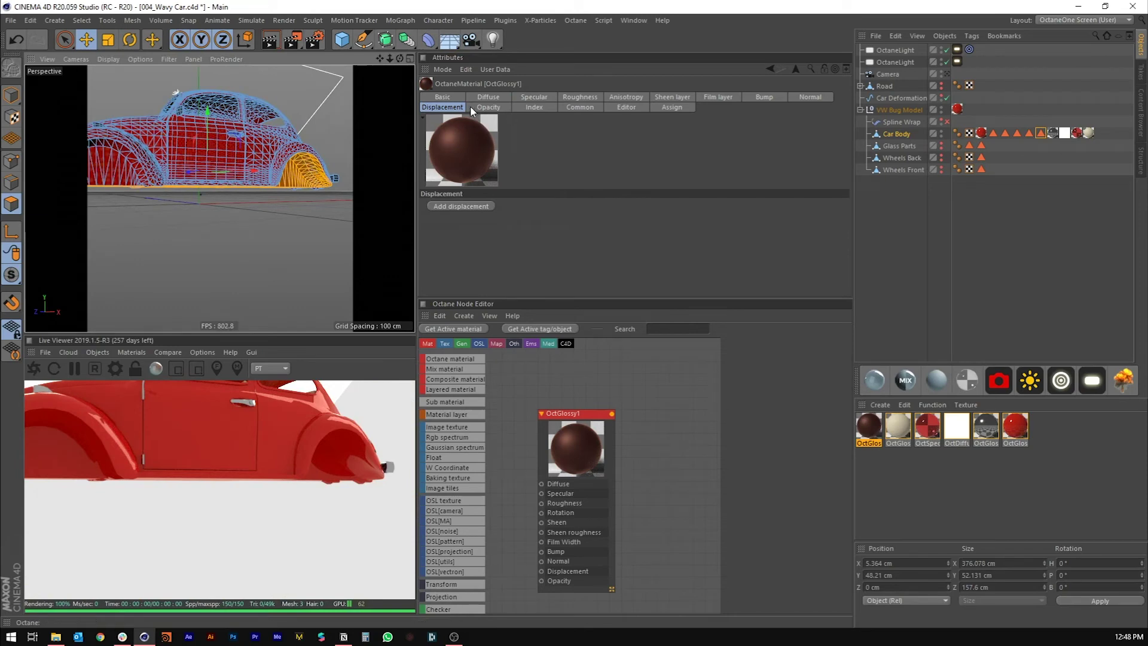
- Set the dark red OctGlossy1 copy's index to about 1.31 and lighten its specular color to a pale pink
click(531, 109)
drag(505, 207, 510, 206)
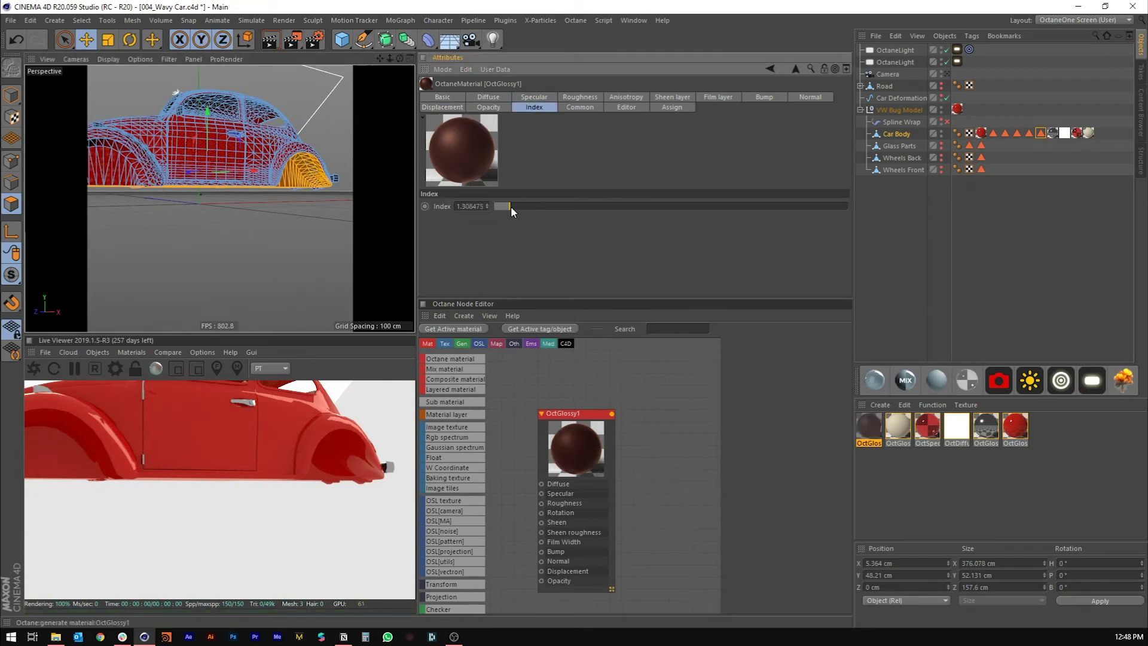
click(534, 97)
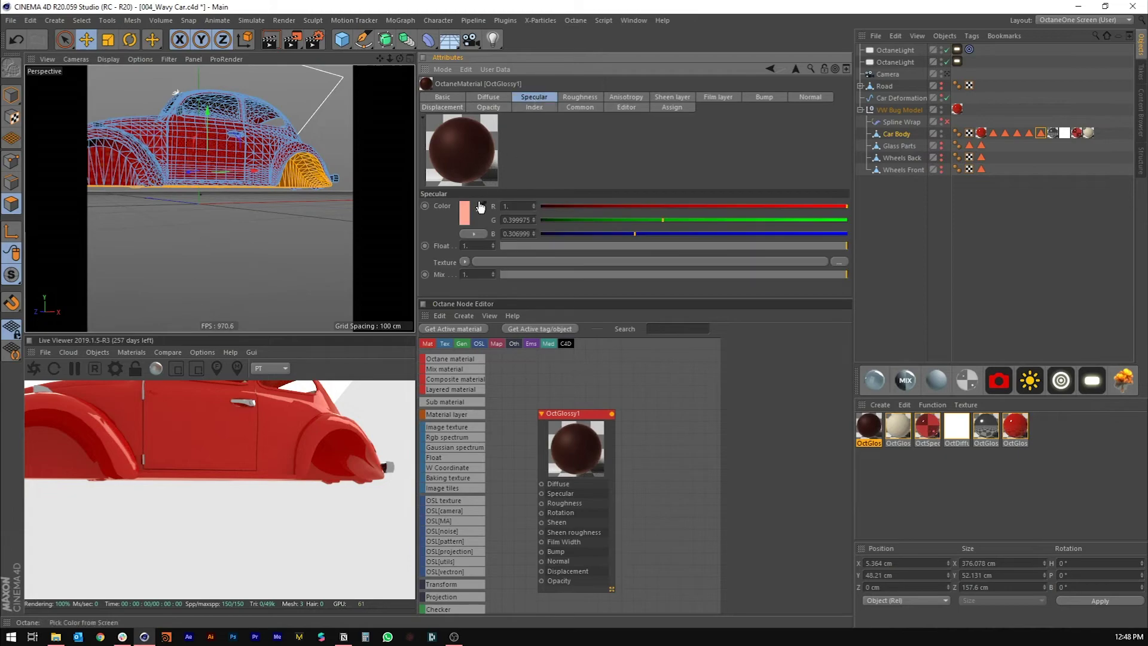
click(481, 208)
click(428, 223)
click(438, 255)
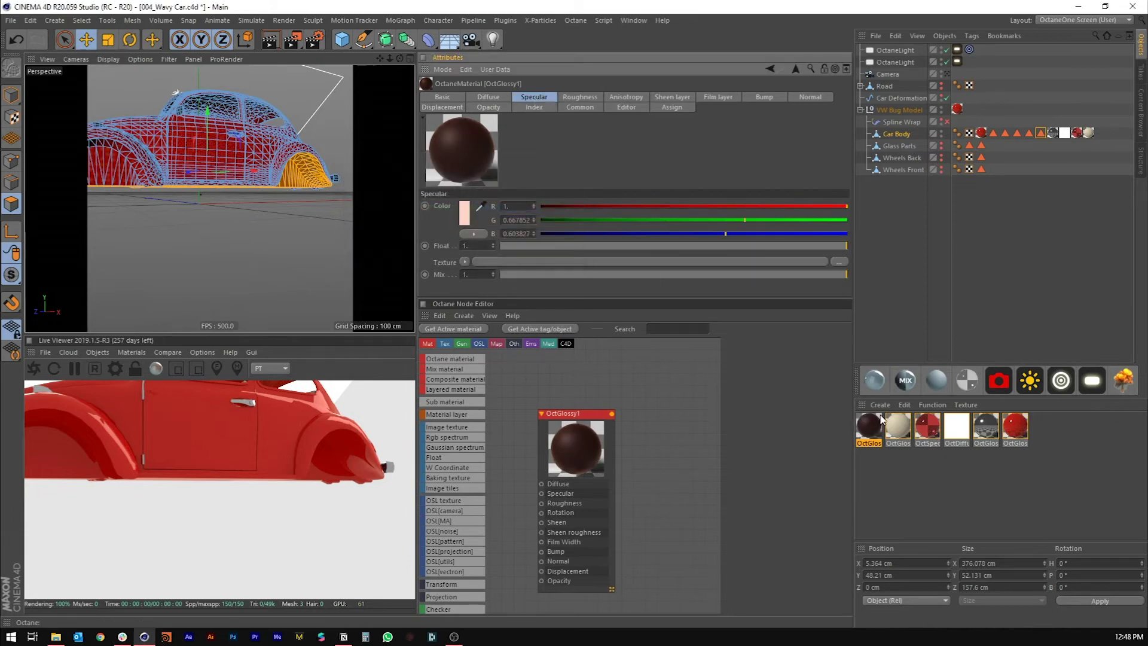
- Apply the dark red OctGlossy1 copy to the Undercarrage polygon selection and set its roughness float to about 0.11
drag(873, 431, 210, 154)
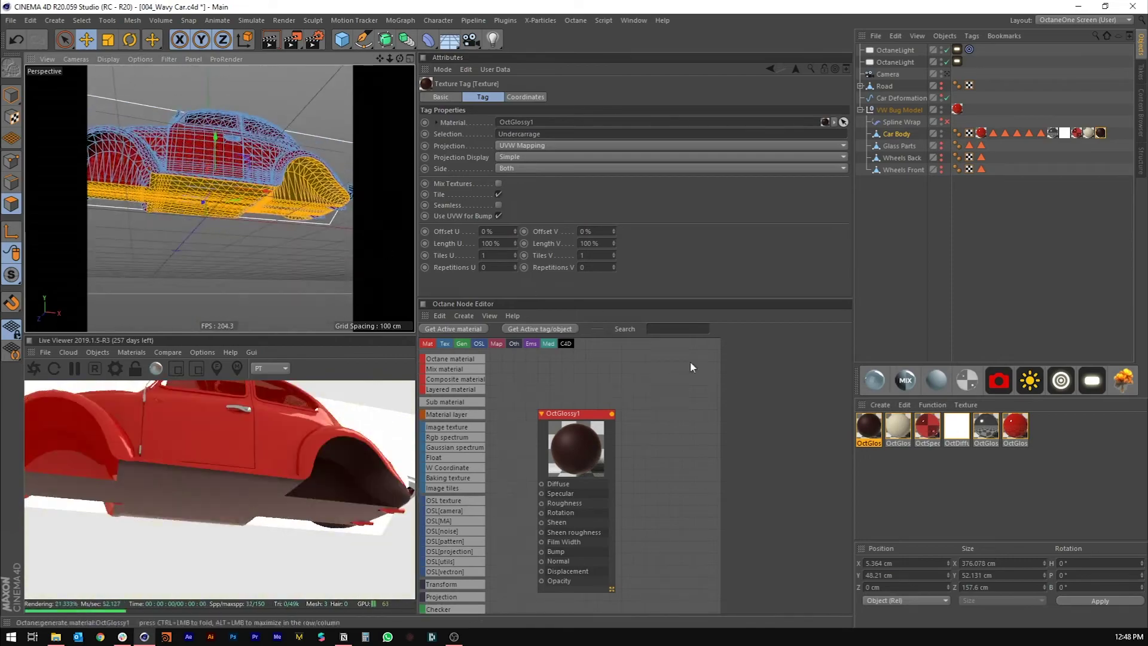
click(870, 434)
click(574, 97)
click(539, 246)
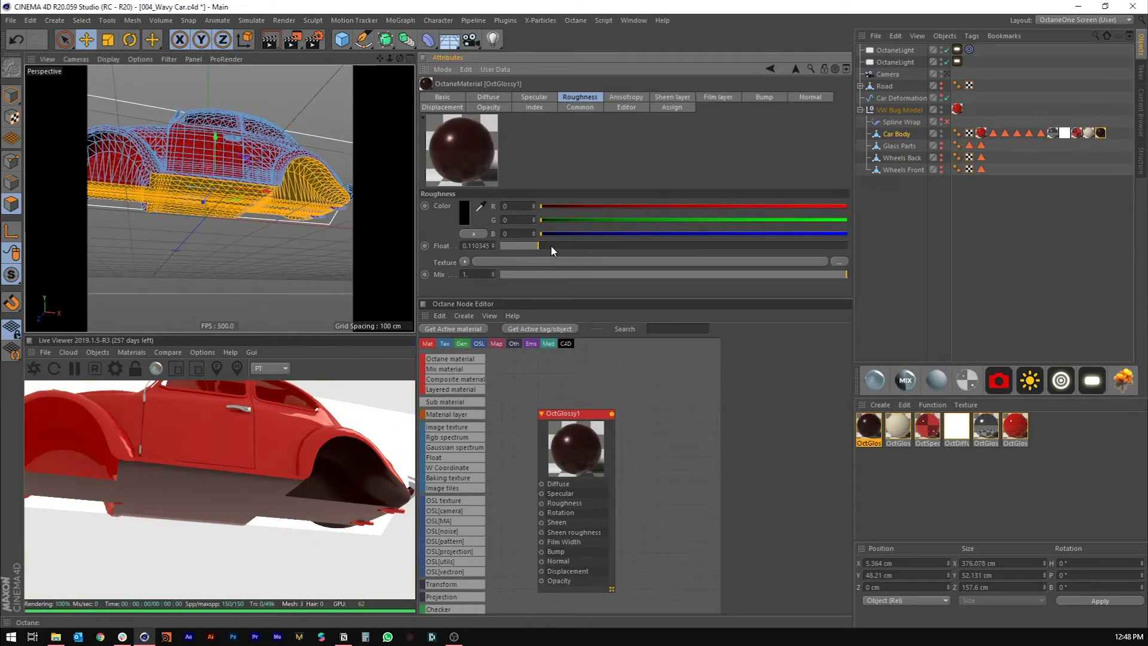
- Unhide the Glass Parts object and select the polygons stored in its Glass selection
alt+drag(228, 222, 278, 179)
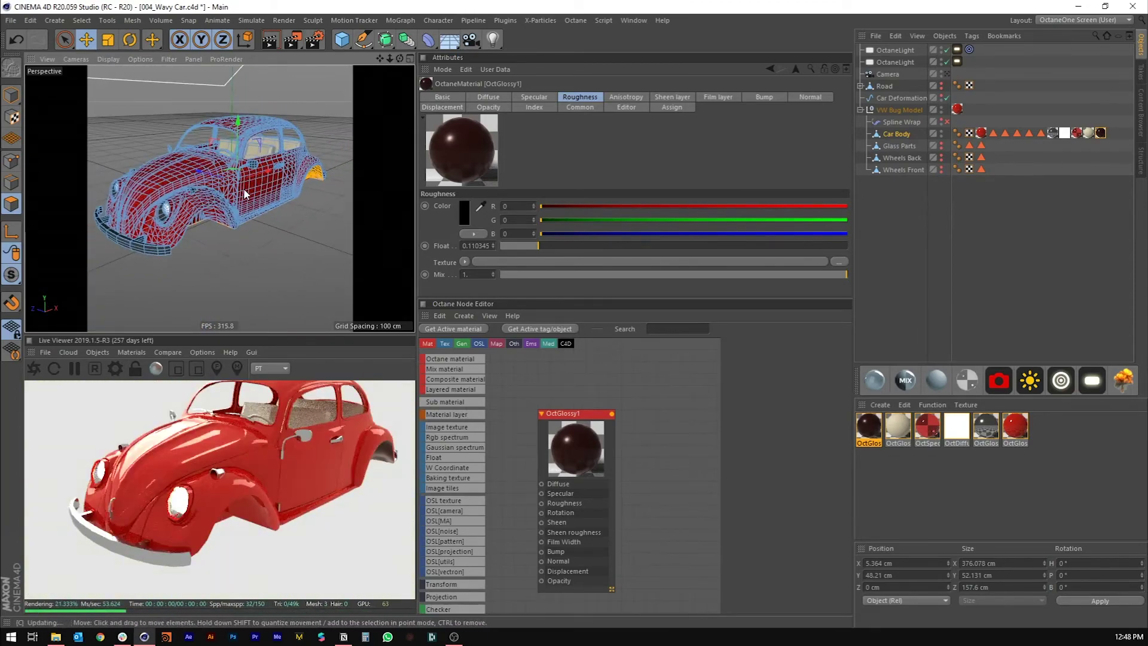
click(943, 148)
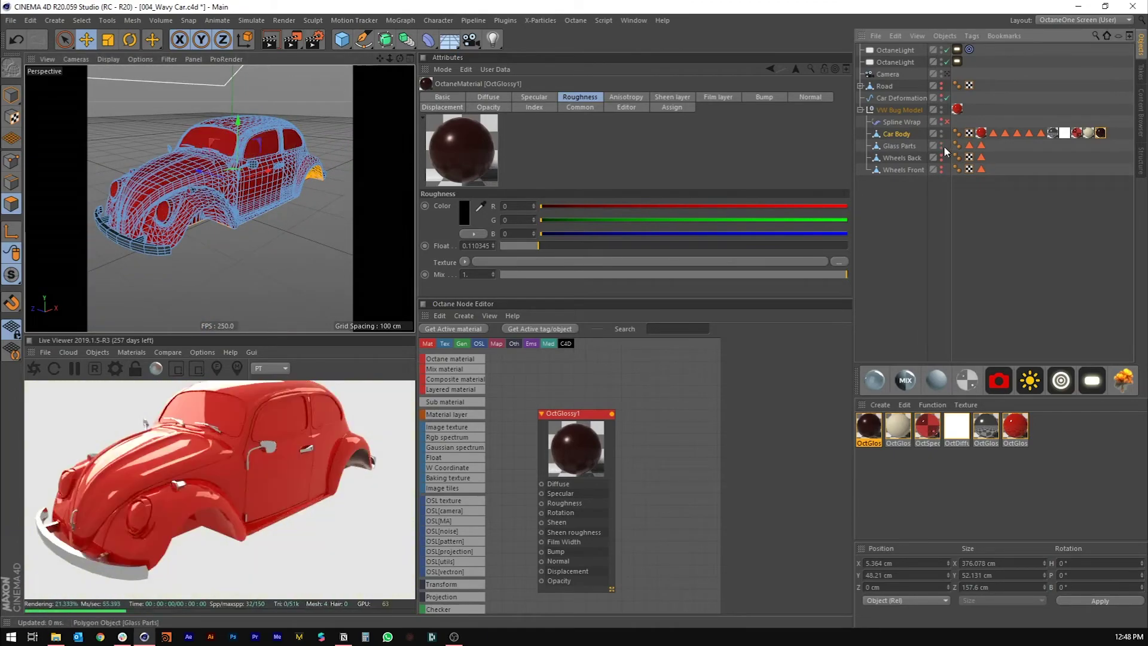
click(900, 135)
click(905, 147)
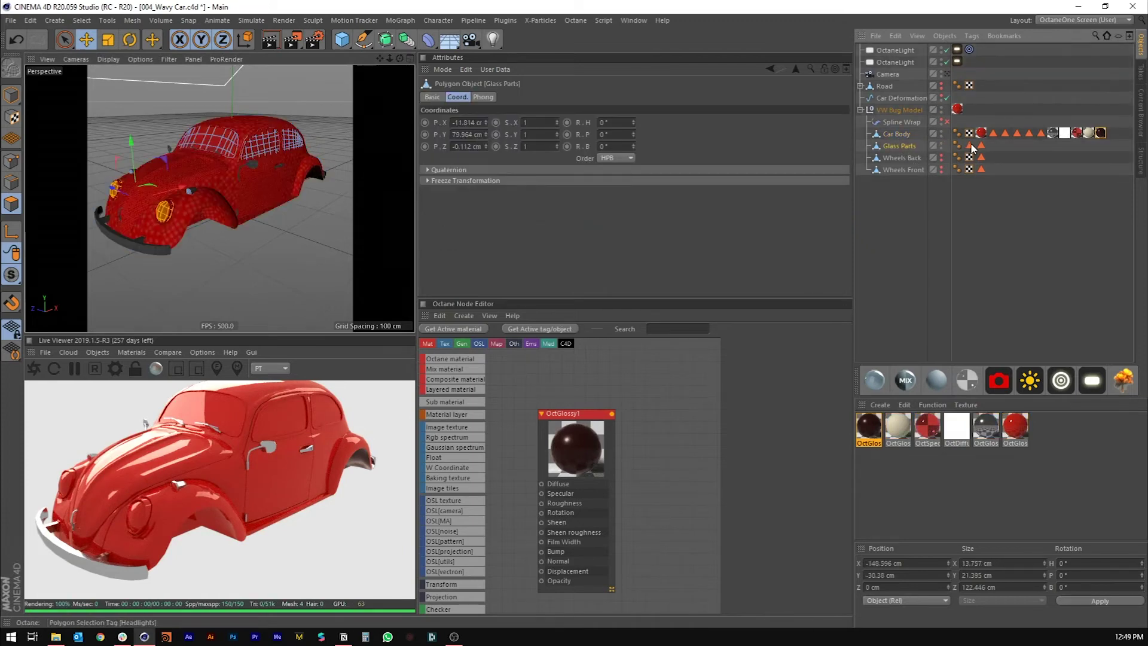
click(970, 146)
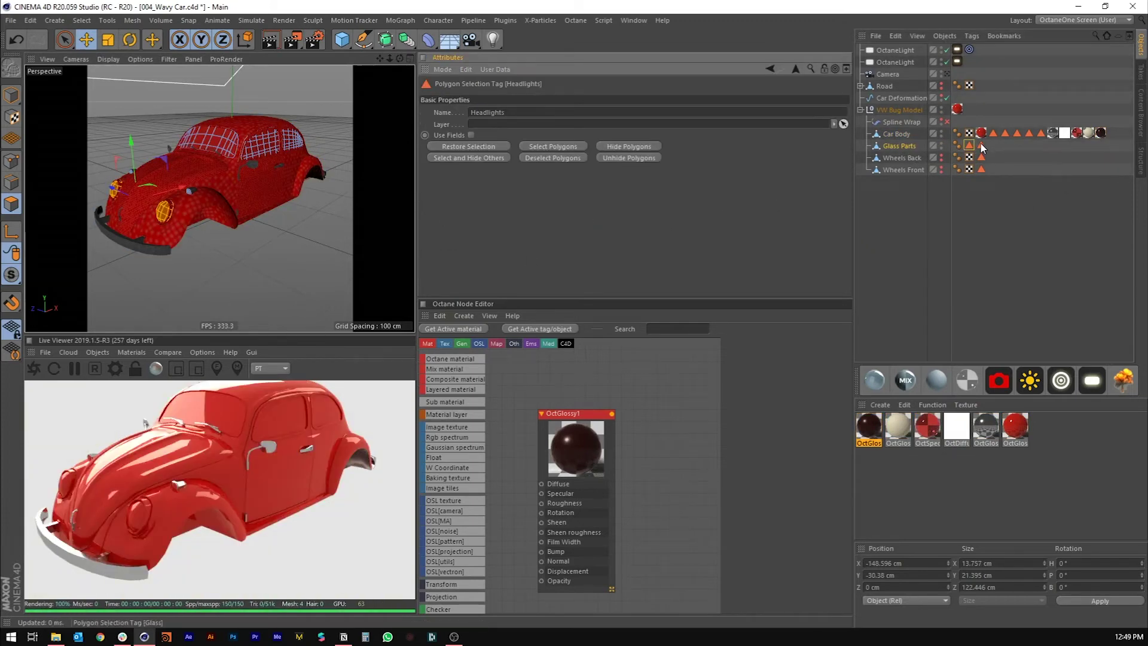
double_click(982, 147)
- Create a new Octane specular material and apply it to the Glass polygon selection of the Glass Parts object
scroll(236, 144, up, 5)
alt+drag(148, 245, 144, 241)
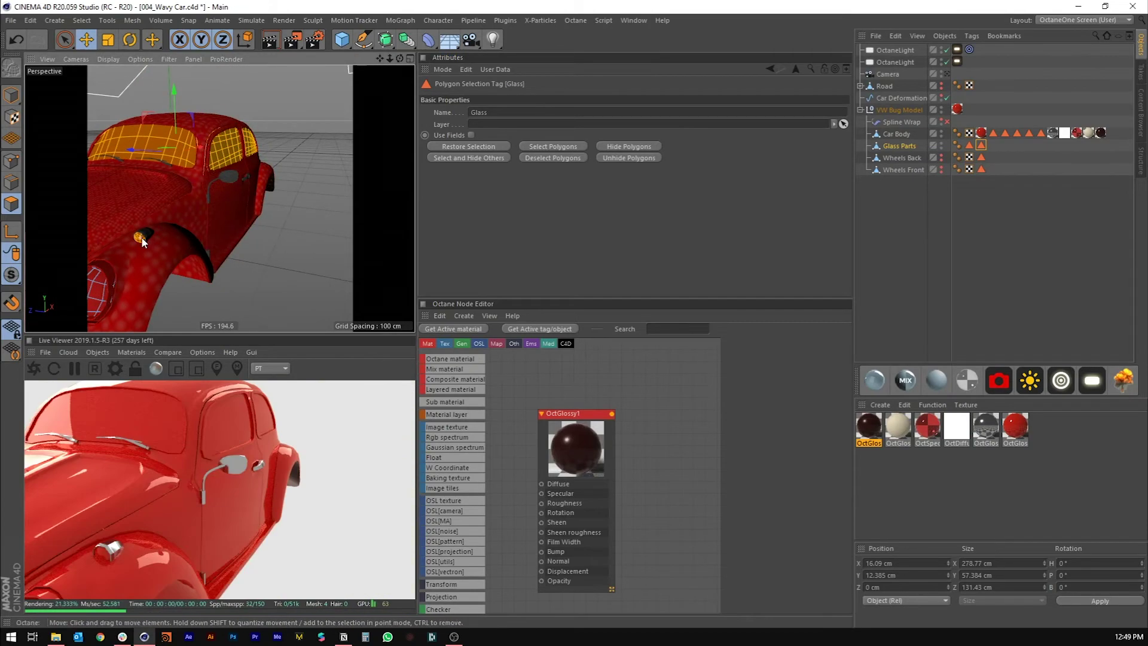
scroll(142, 239, up, 3)
scroll(152, 224, down, 6)
alt+middle_drag(152, 213, 217, 209)
scroll(237, 172, up, 2)
click(968, 384)
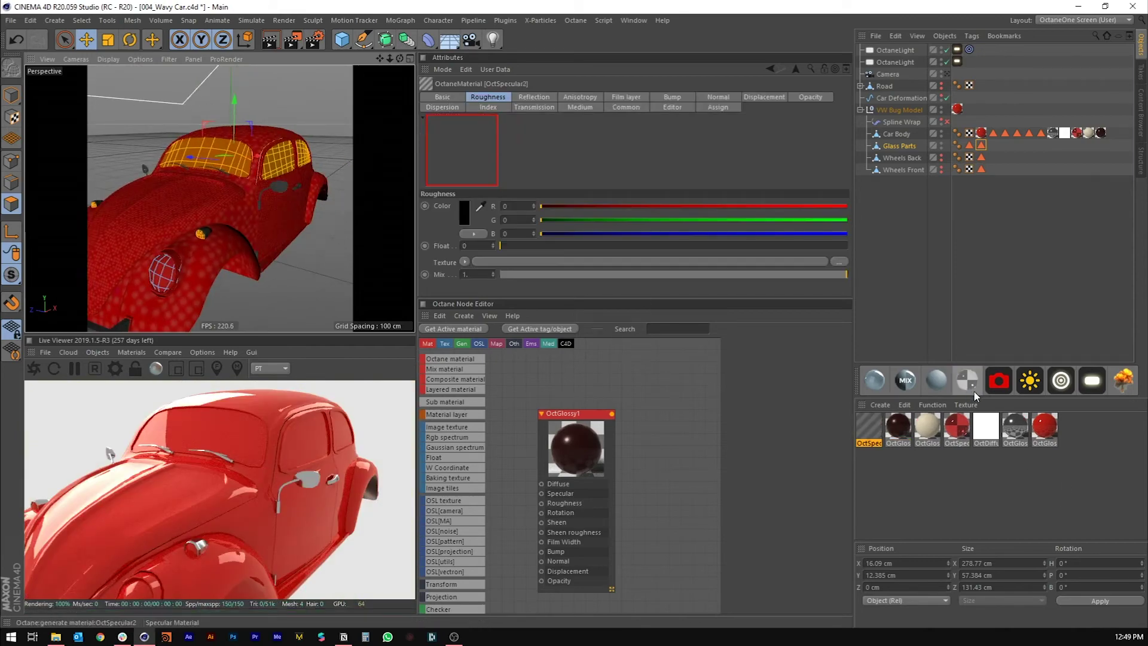
drag(217, 154, 210, 197)
click(210, 197)
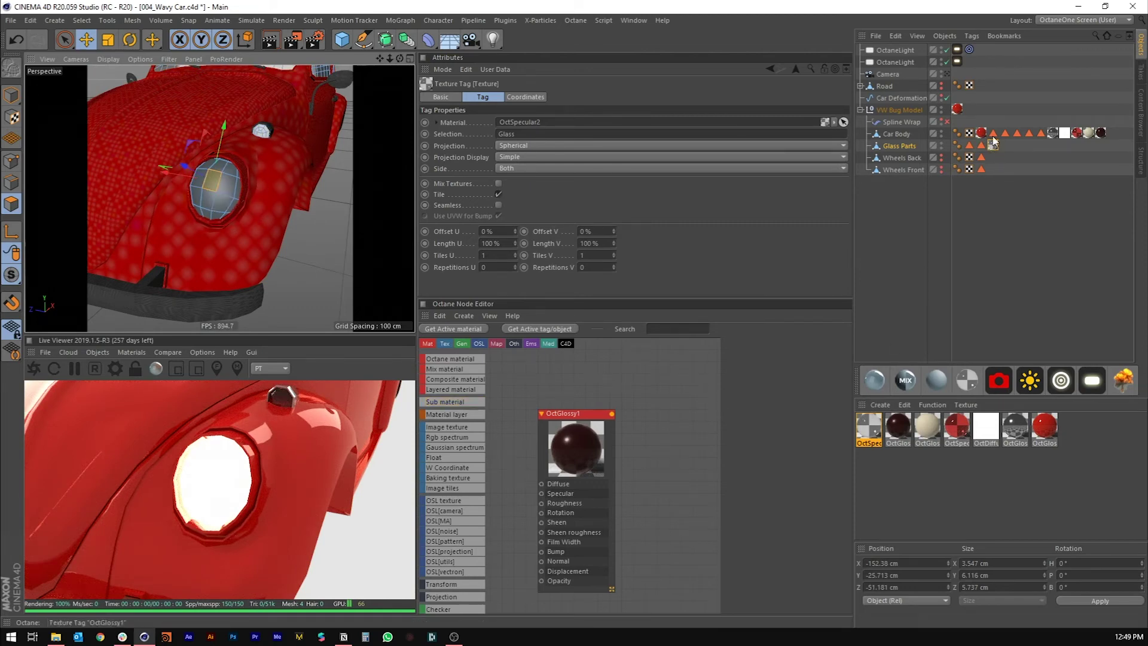
- Reduce the blackbody emission power of the OctDiffuse1 light material, trying 10 before setting it to 1
click(976, 438)
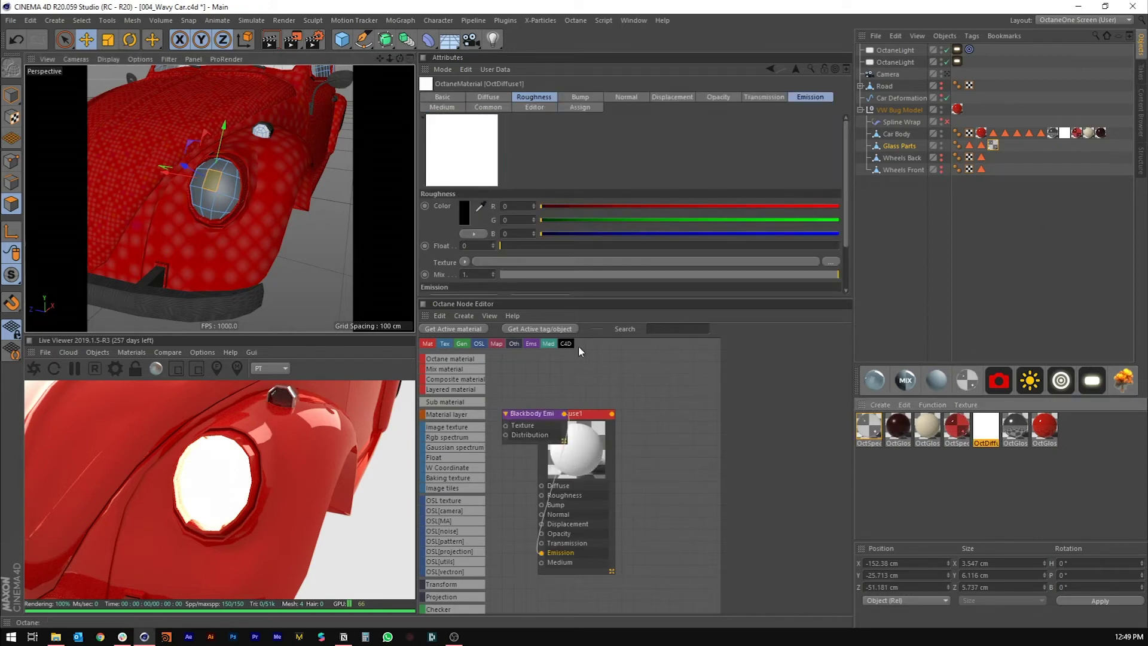
drag(526, 420, 478, 433)
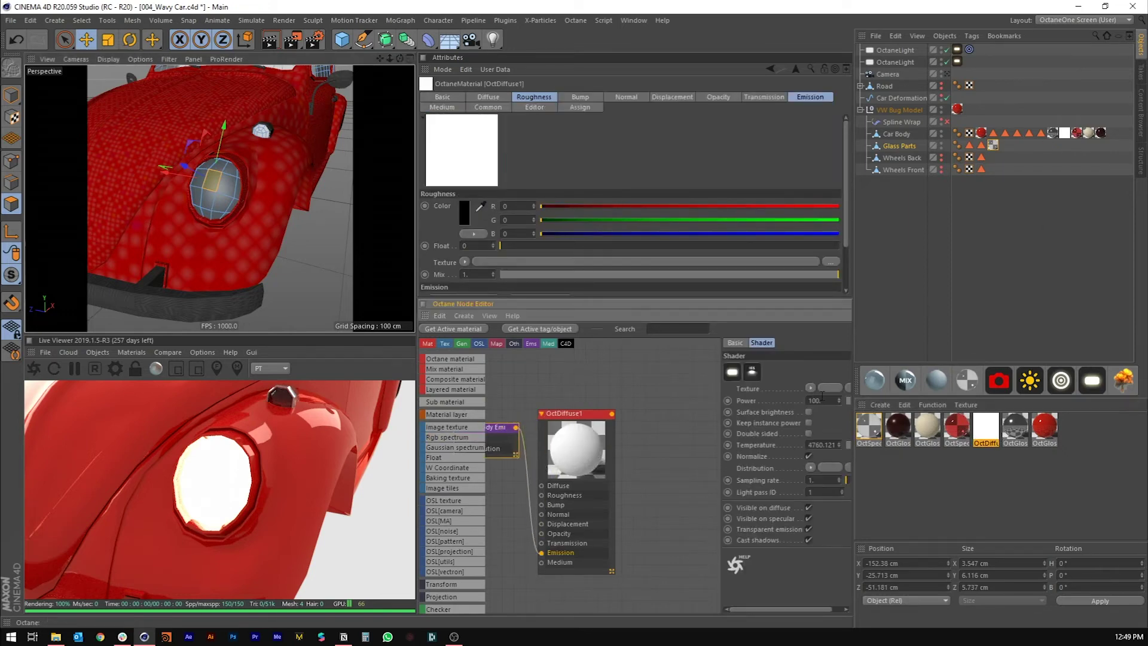
text(10)
key(Return)
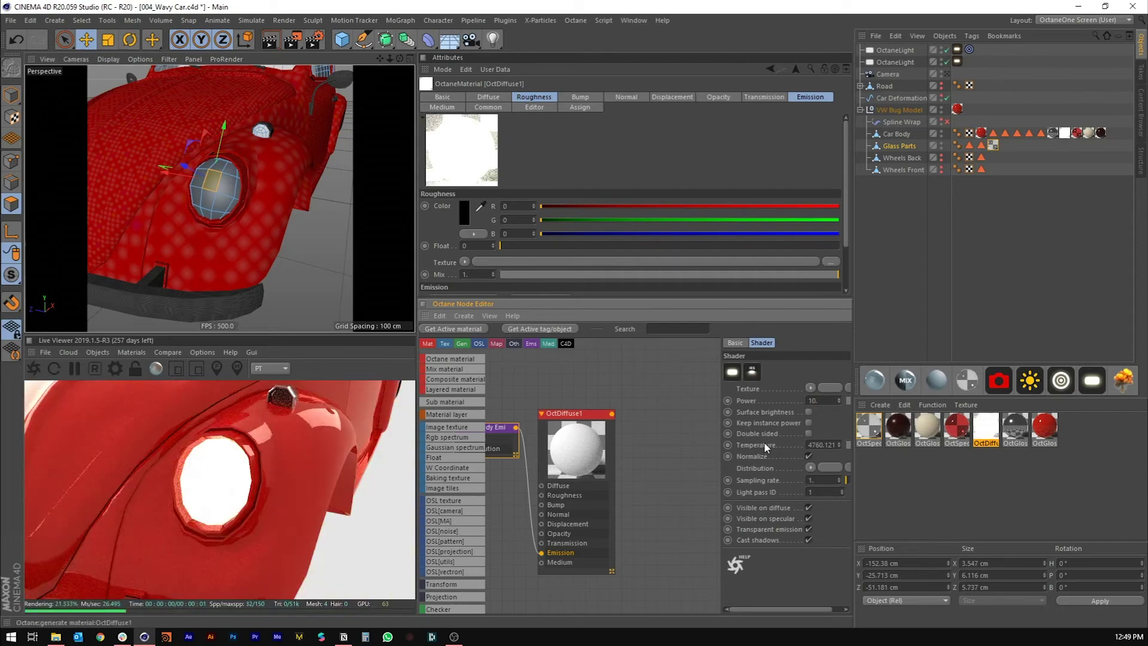
double_click(815, 400)
text(1)
key(Return)
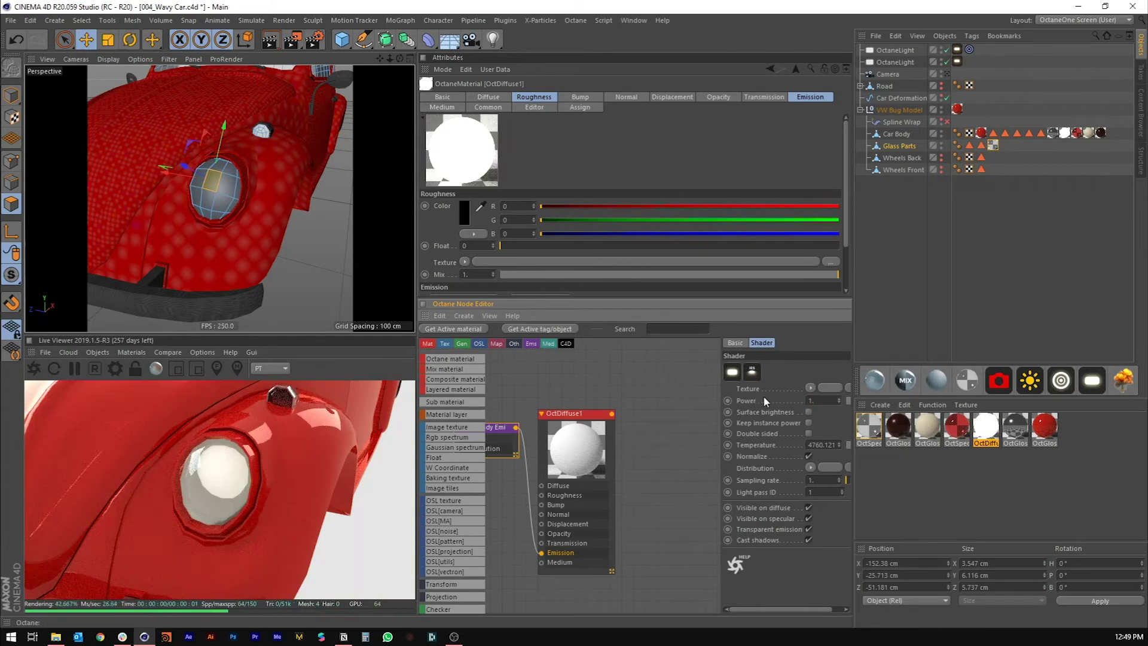
- Try an emission power of 5 on the OctDiffuse1 light material, and set it back to 1
text(5)
key(Return)
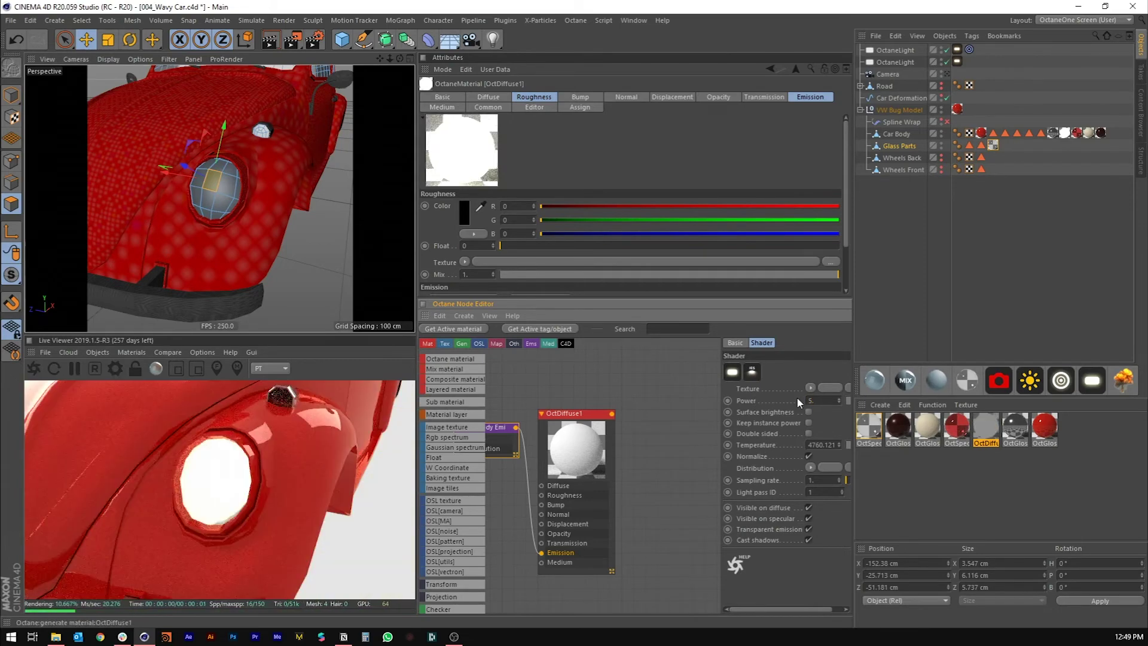
text(1)
key(Return)
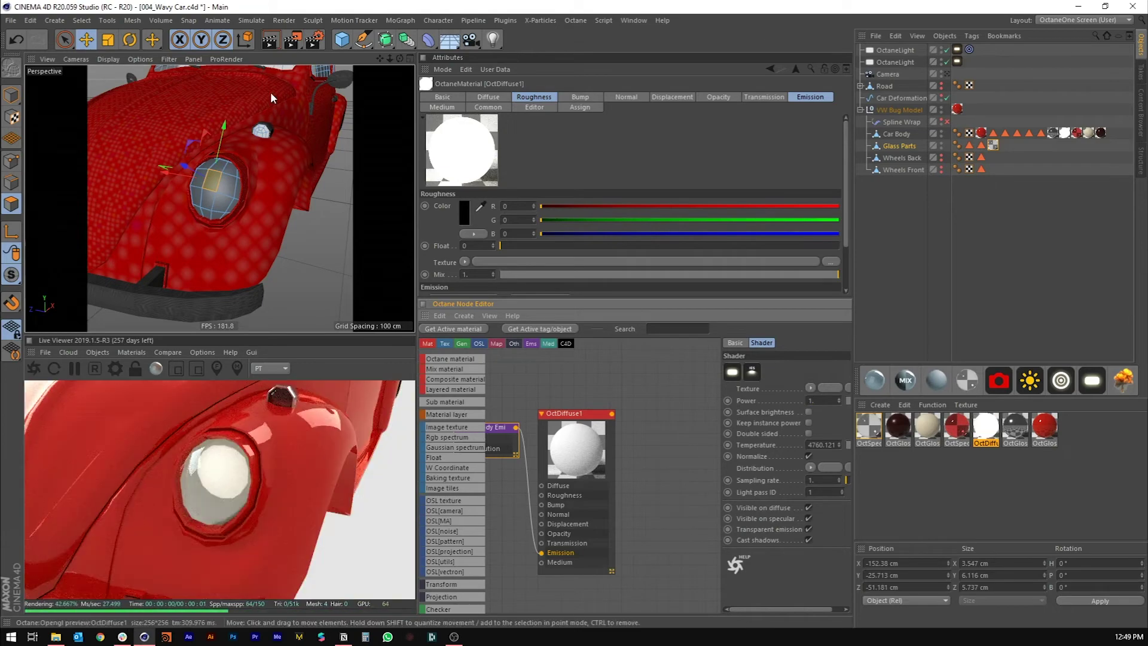
- Duplicate the clear OctSpecular2 glass material to make a separate version for the headlights
scroll(217, 207, up, 4)
scroll(214, 217, up, 2)
alt+drag(198, 190, 190, 185)
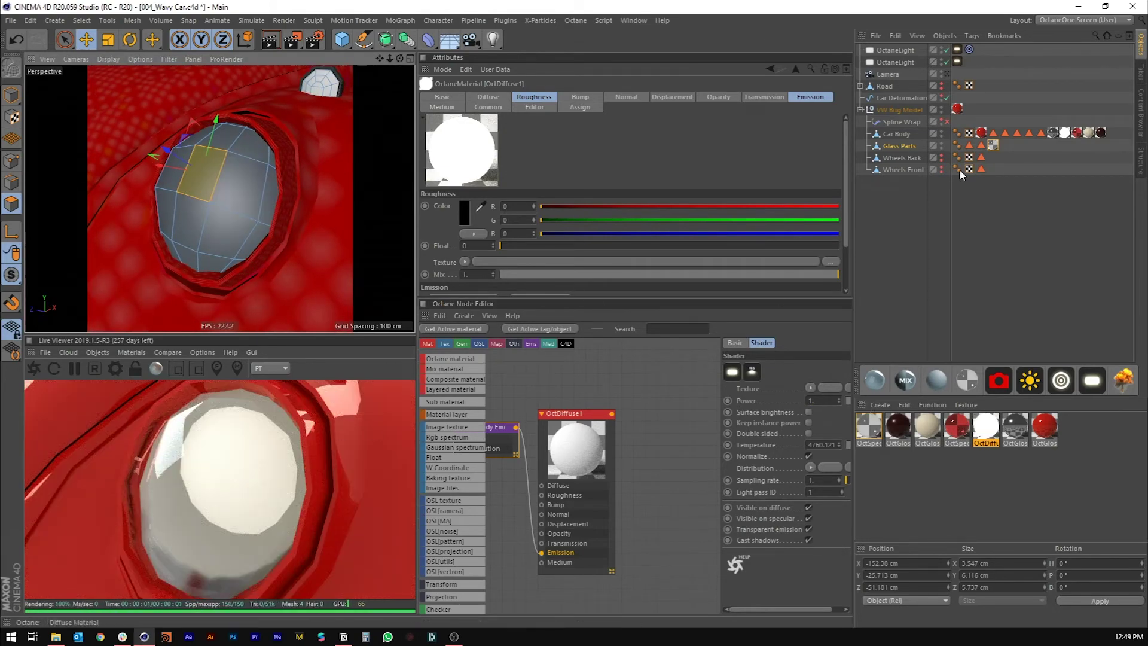
click(869, 425)
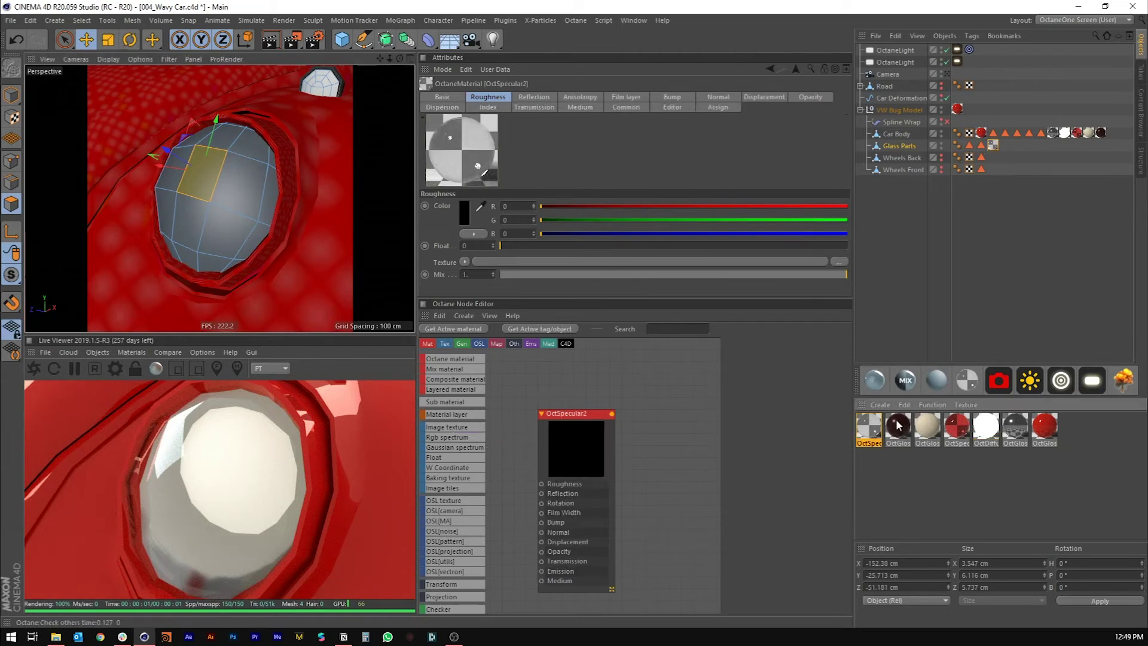
ctrl+drag(863, 429, 874, 417)
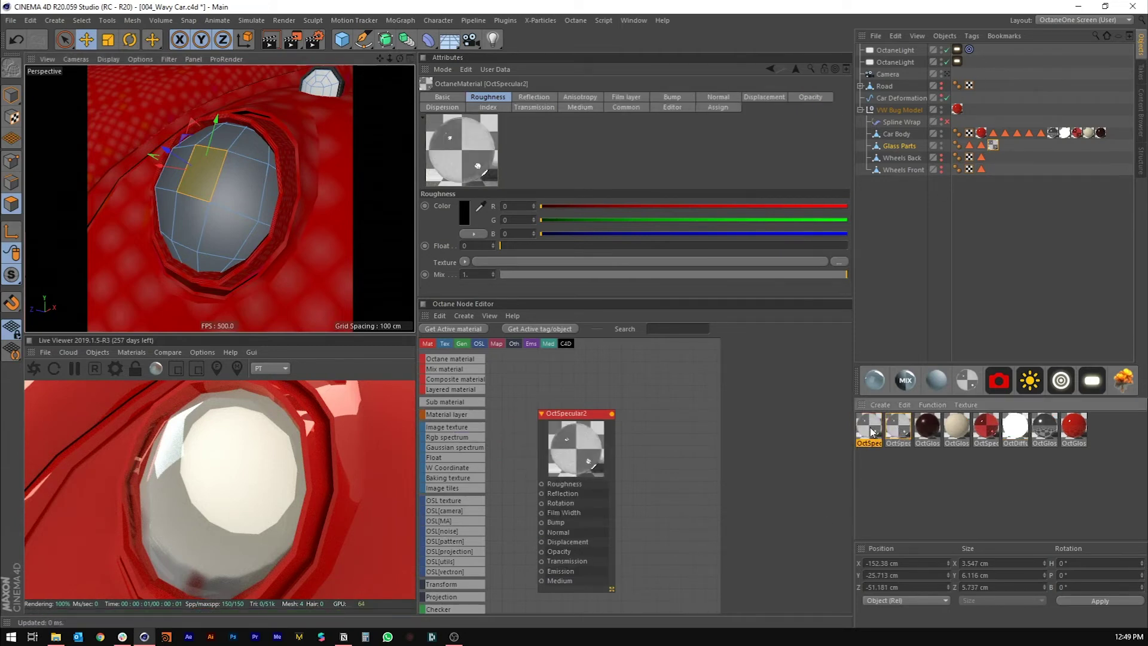
- Add a Gradient node with the Linear preset to the OctSpecular2 copy and connect it to the material's Bump input
drag(578, 454, 621, 414)
scroll(438, 445, down, 3)
scroll(437, 466, down, 4)
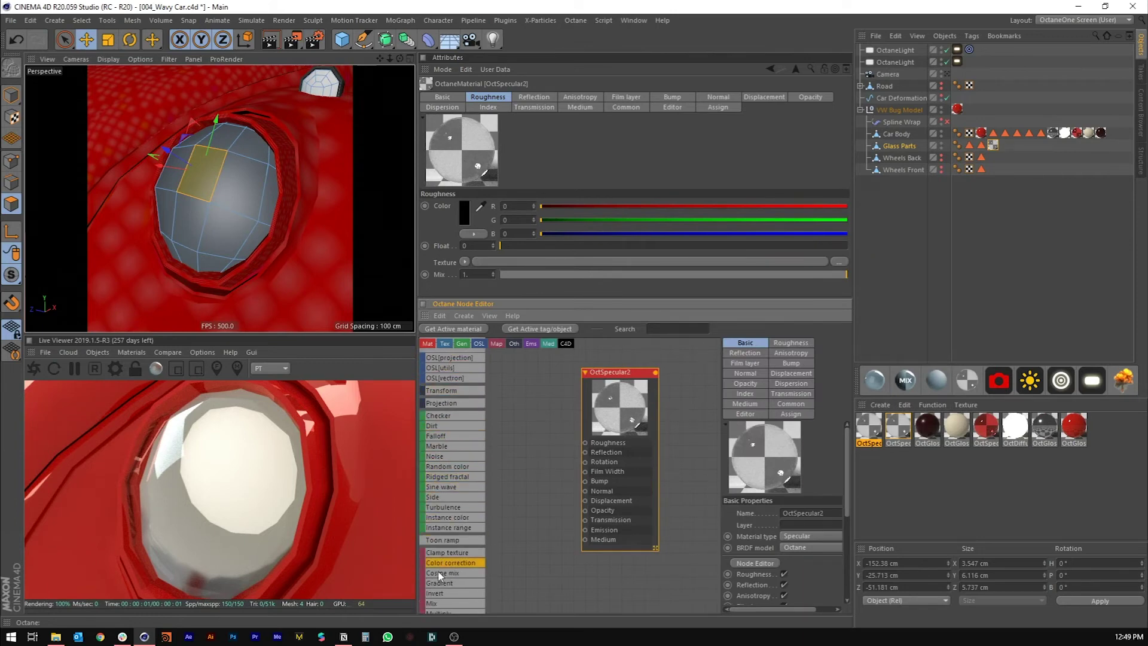
drag(443, 589, 515, 442)
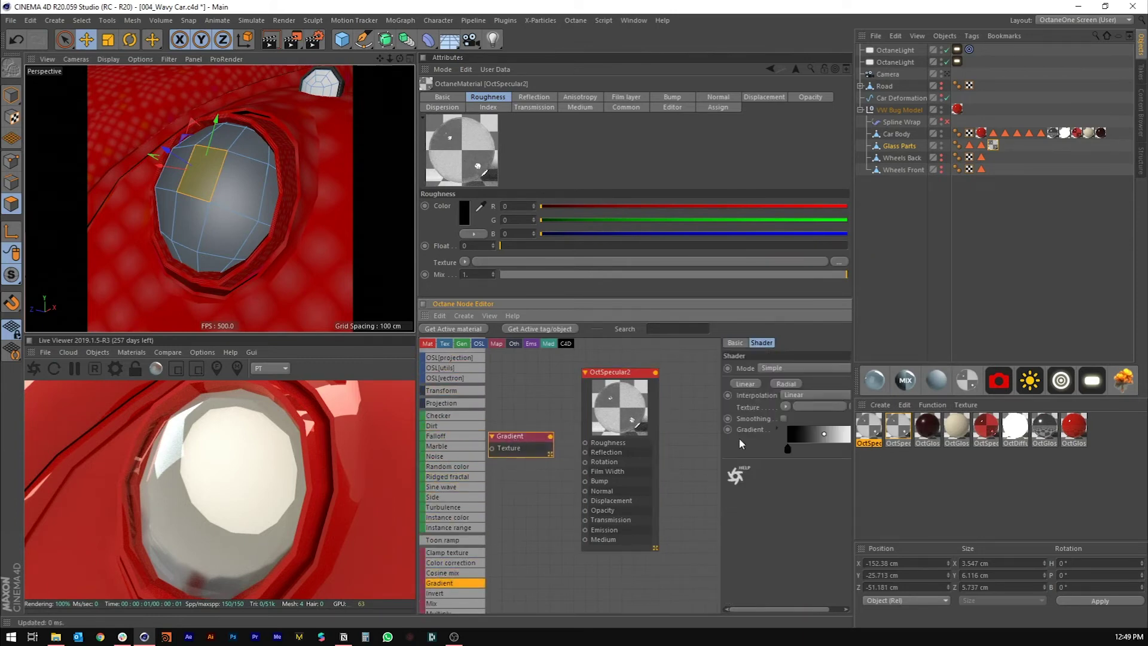
click(739, 385)
middle_drag(522, 418, 603, 403)
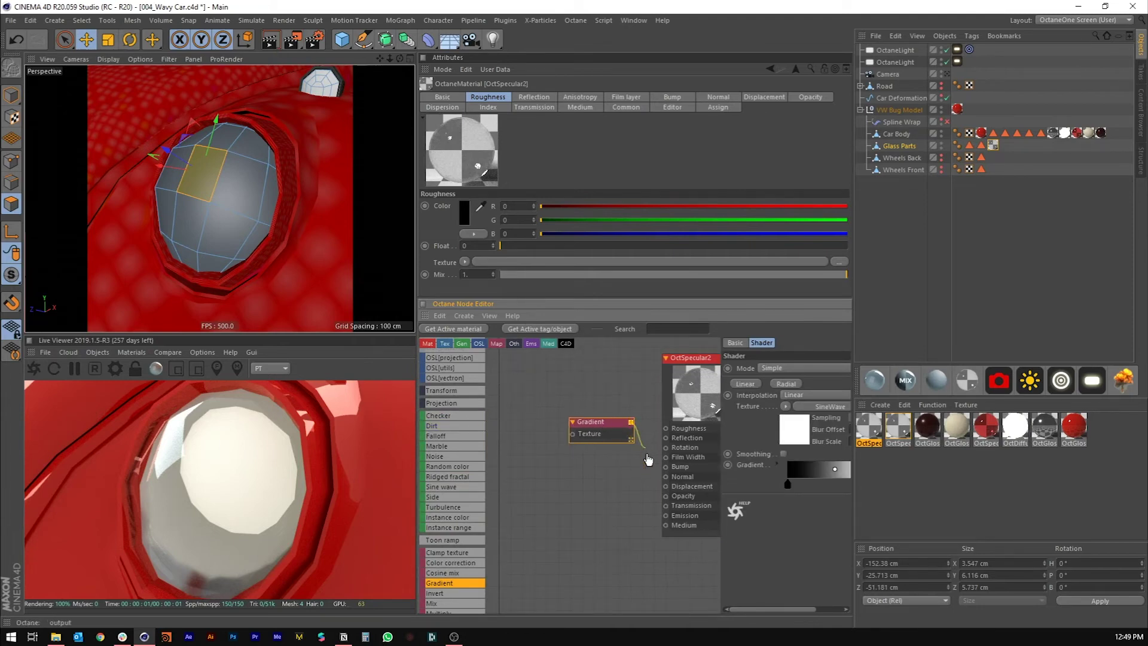
drag(666, 470, 665, 467)
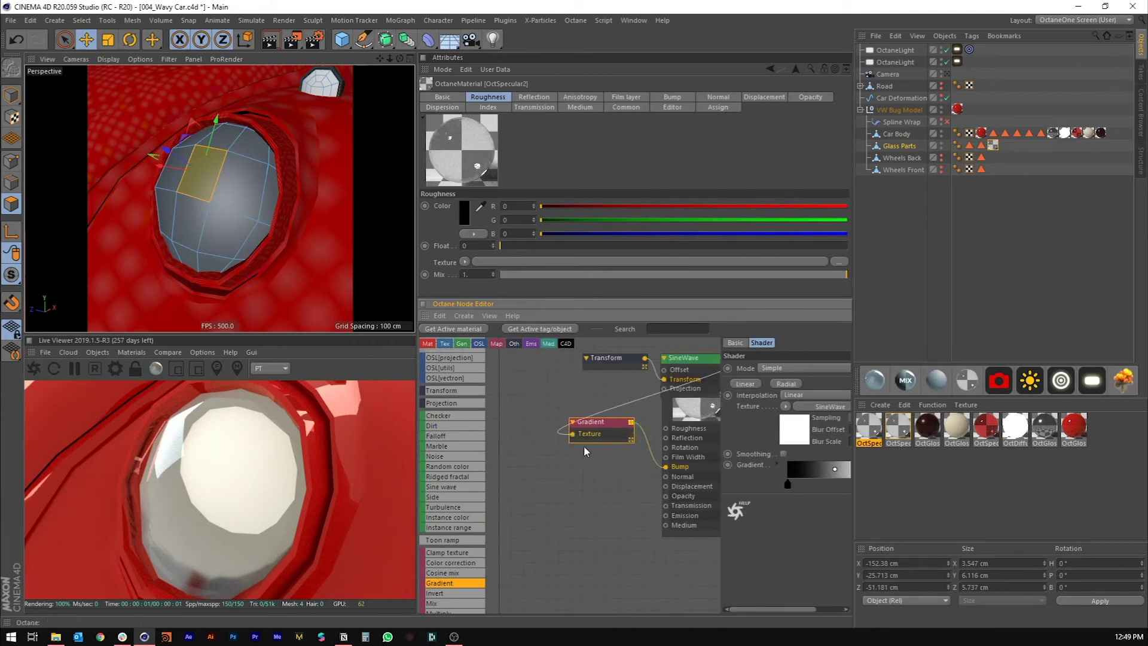
- Lay out the Transform and SineWave nodes in order before the Gradient node and show the Transform node's settings
drag(613, 358, 454, 385)
click(681, 357)
drag(681, 358, 534, 401)
middle_drag(556, 399, 611, 384)
drag(505, 375, 494, 381)
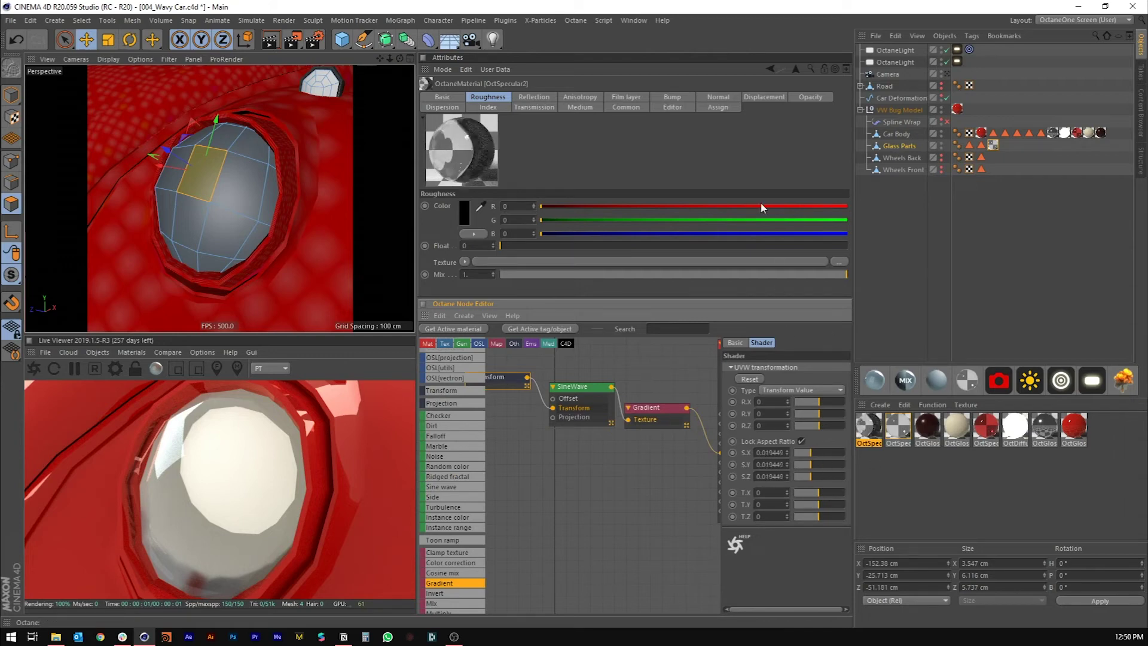
- Apply the bump-mapped OctSpecular2 copy to the Headlights polygon selection of the Glass Parts object
click(970, 145)
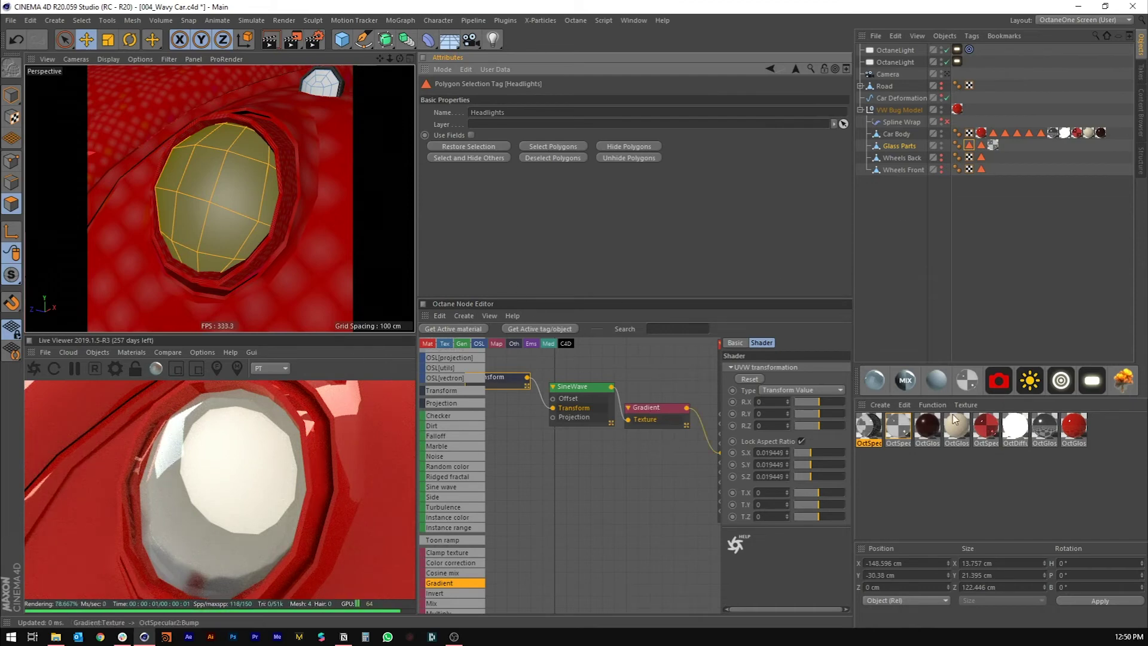
click(873, 429)
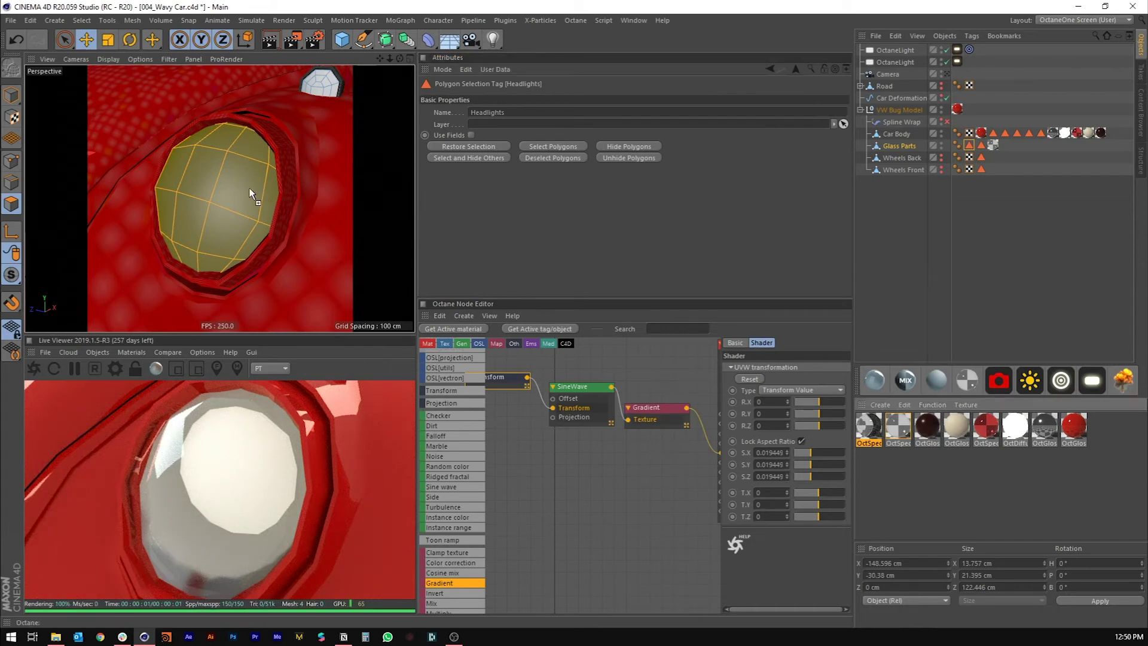
drag(250, 194, 251, 194)
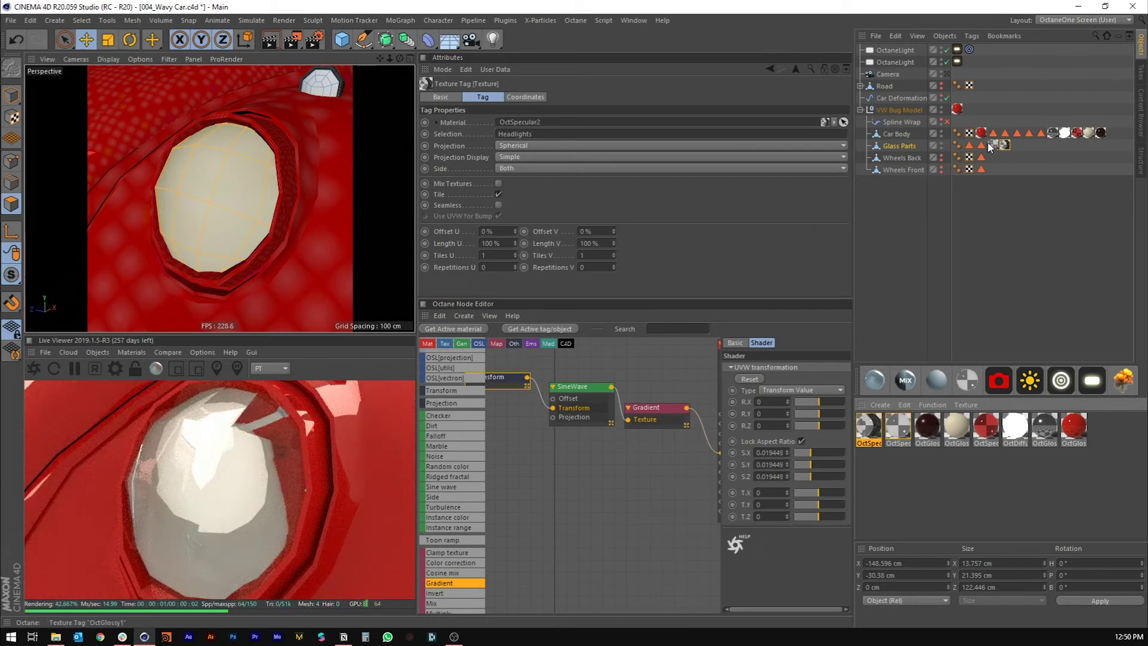
- Set the headlight bump's Transform node to a Z rotation of 90 and a uniform scale of about 0.0015
click(806, 488)
drag(821, 453, 796, 457)
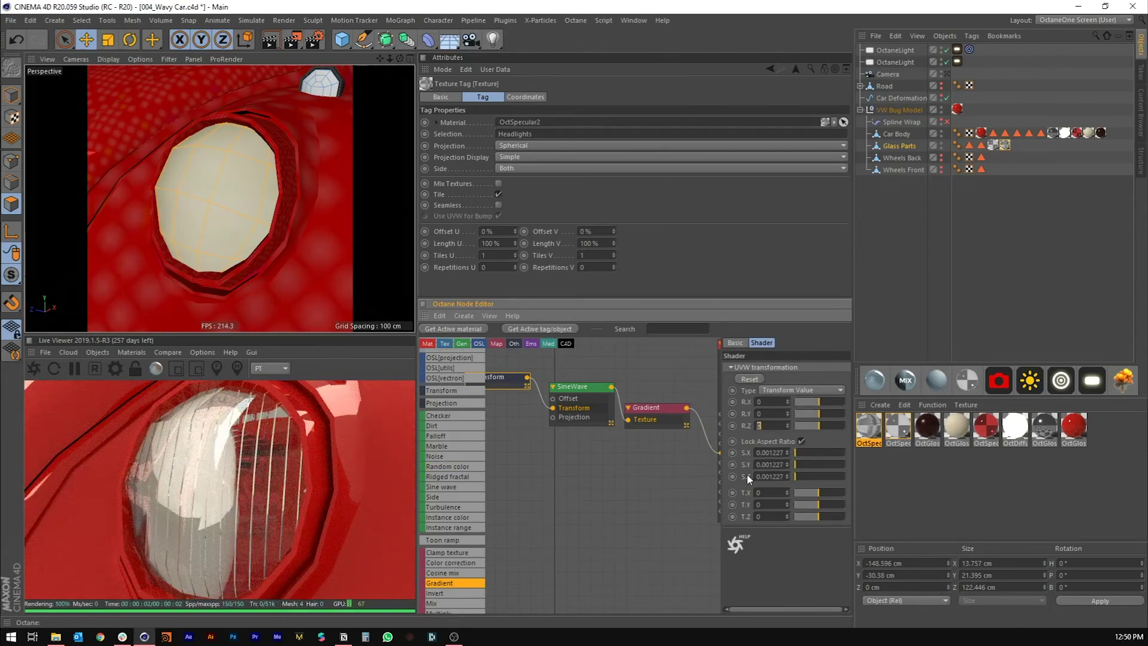
text(90)
key(Return)
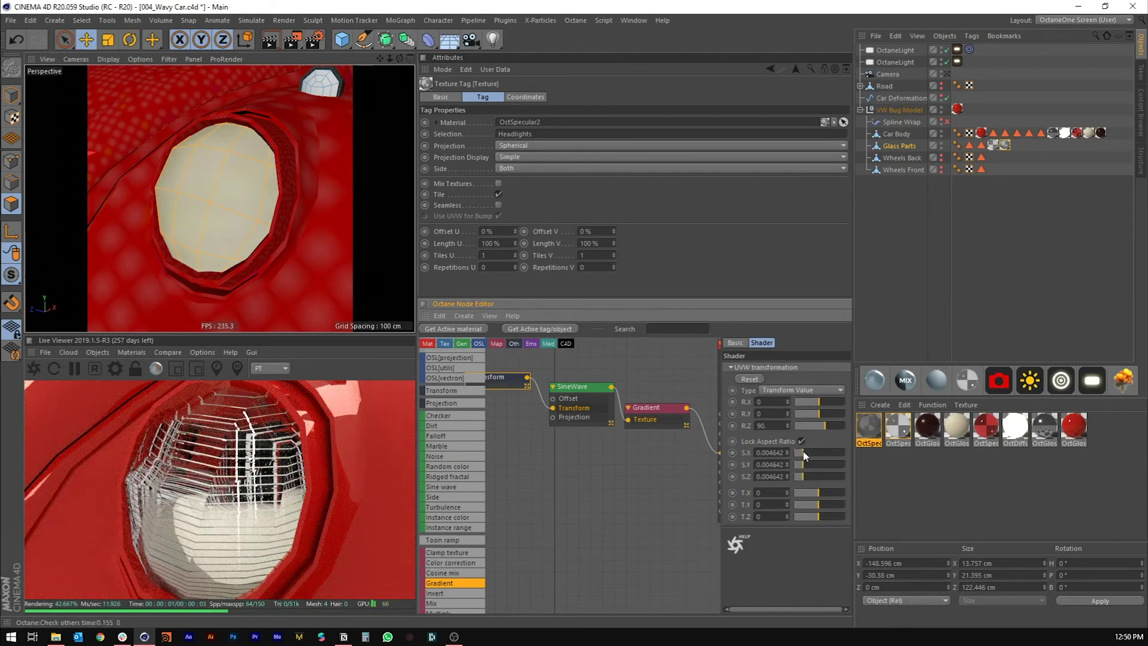
drag(808, 452, 796, 455)
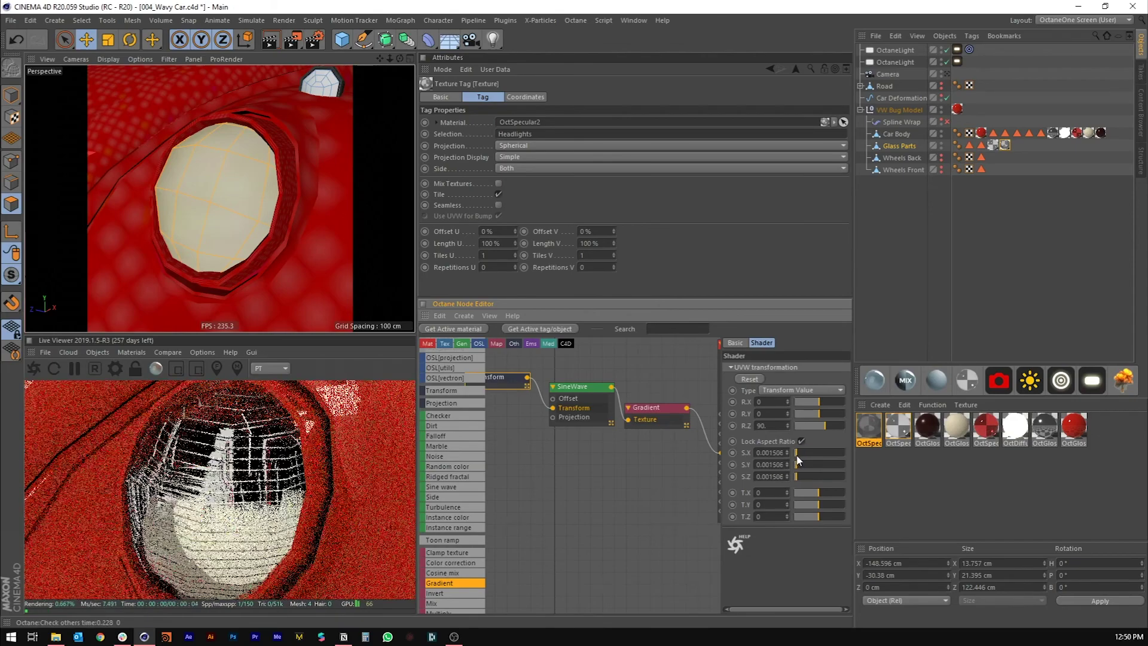
scroll(261, 201, down, 5)
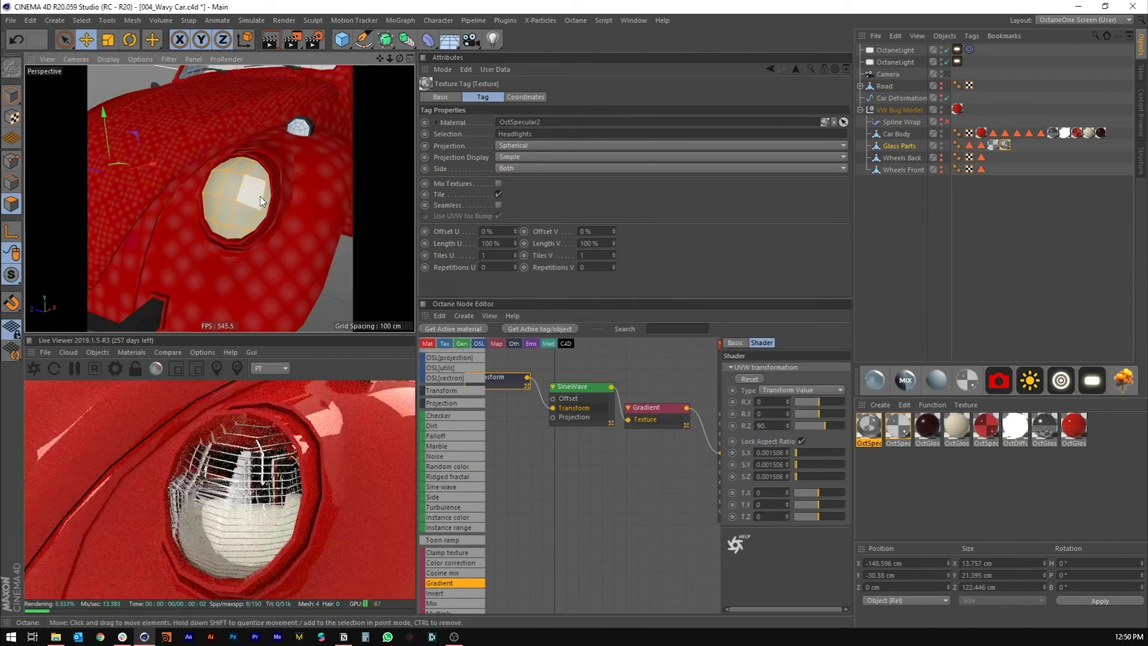
- Set the Blackbody Emission power of the OctDiffuse1 headlight material to 50 and check the glow on the car
click(1014, 428)
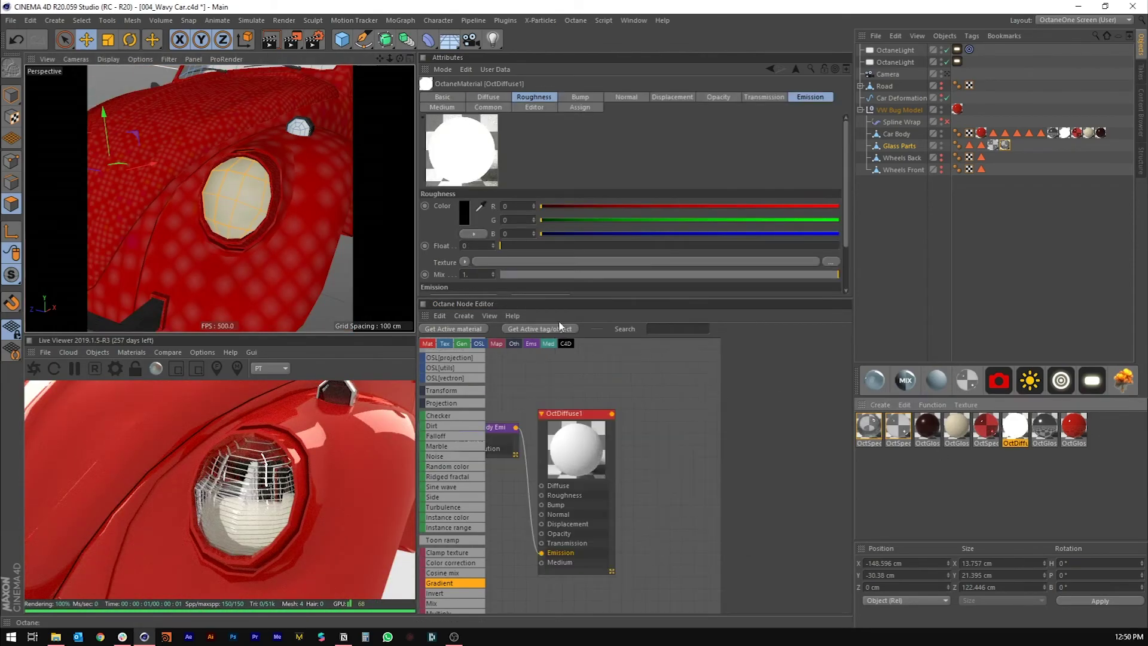
alt+drag(267, 162, 293, 182)
click(501, 440)
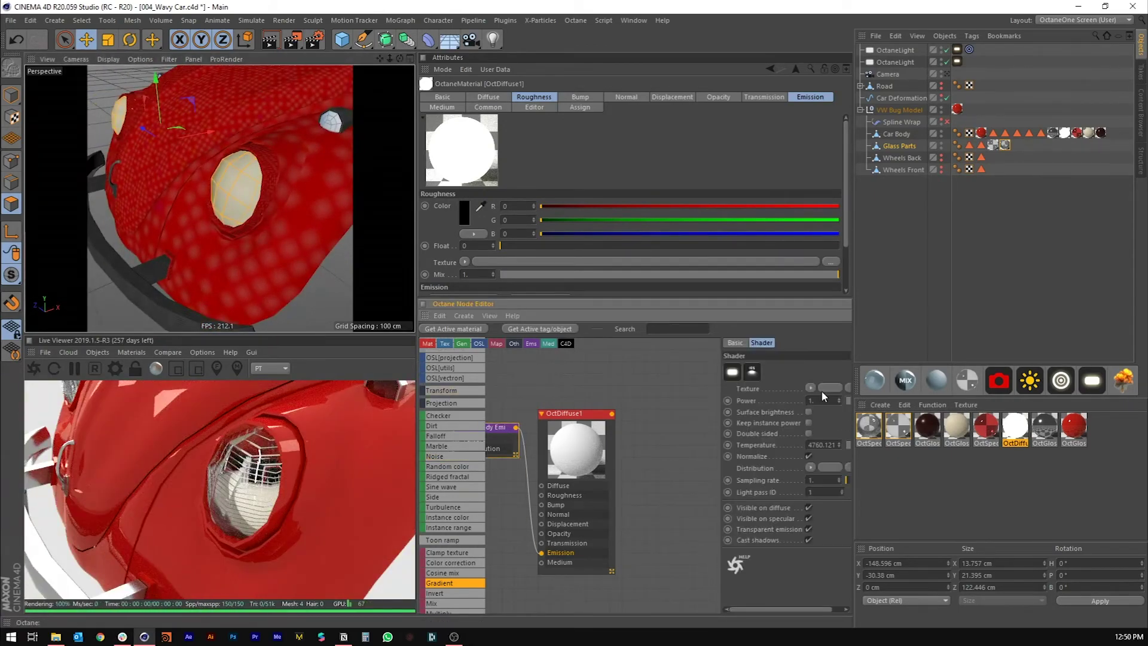
text(50)
key(Return)
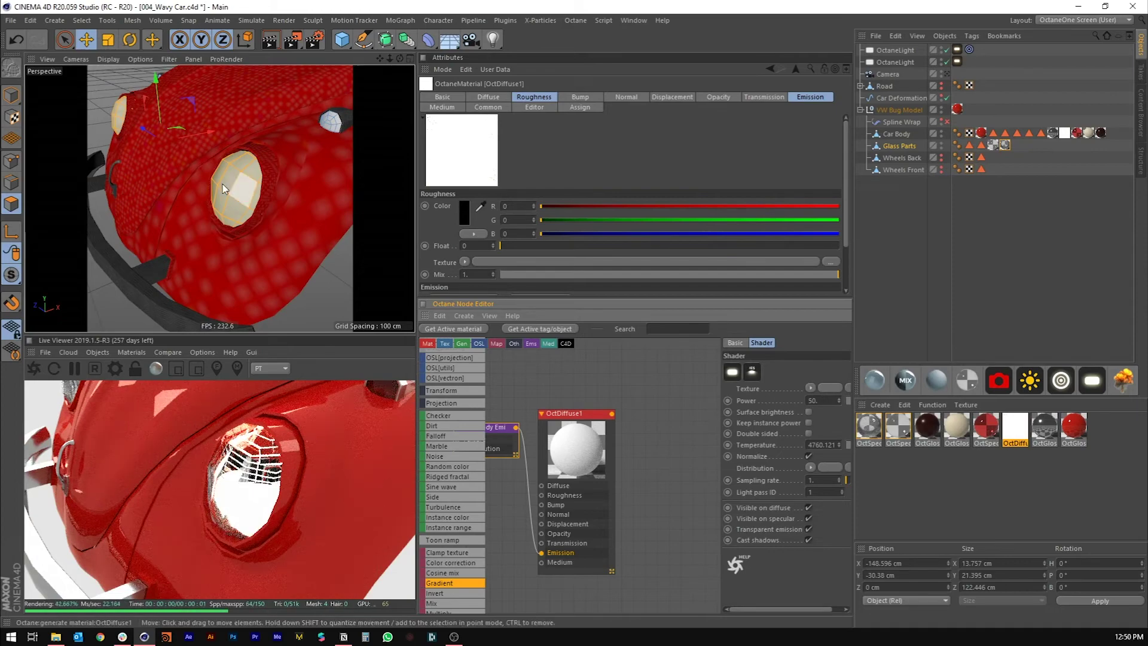
scroll(238, 192, down, 10)
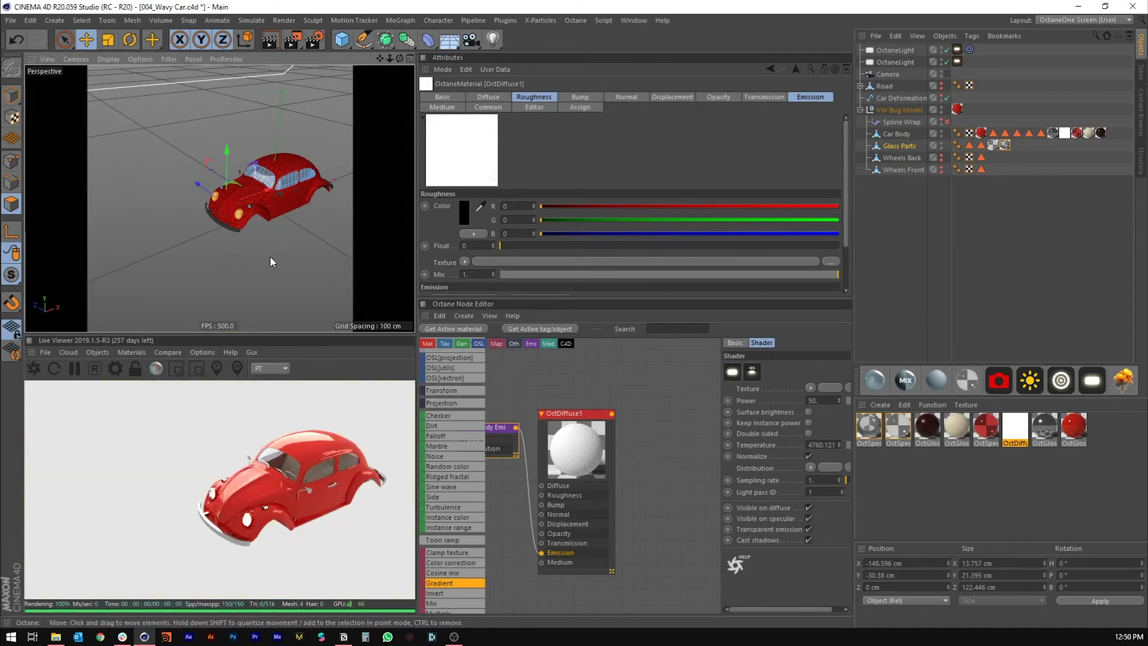
scroll(236, 230, up, 8)
alt+drag(235, 233, 284, 231)
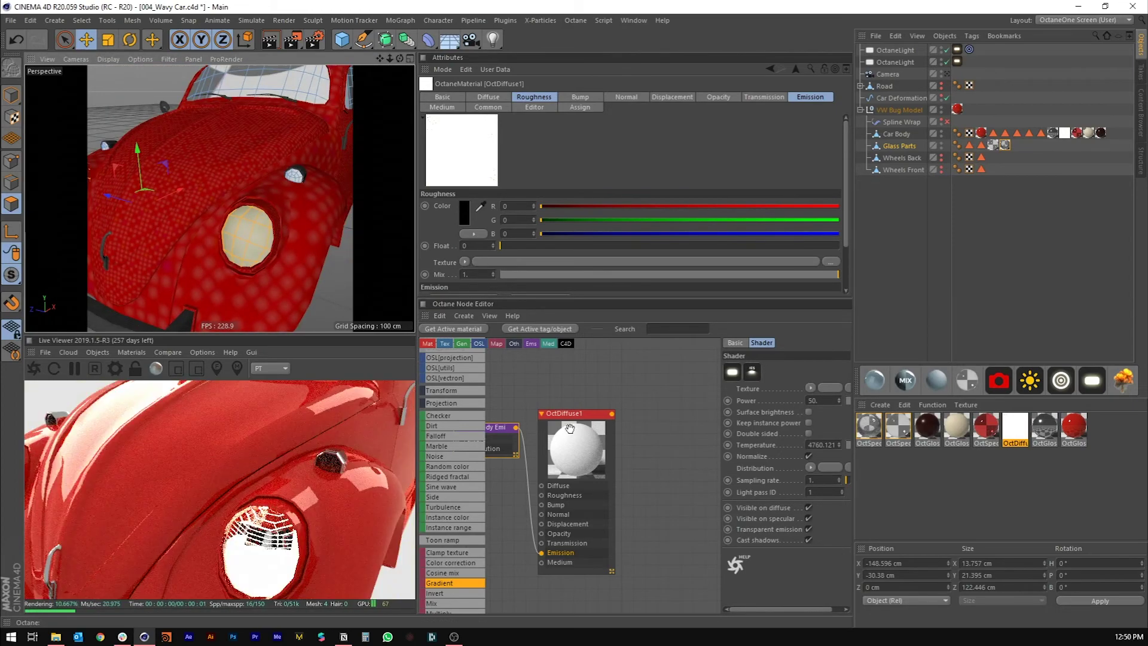
- Set the roughness of the OctSpecular2 headlight glass material to about 0.036
click(576, 439)
click(869, 421)
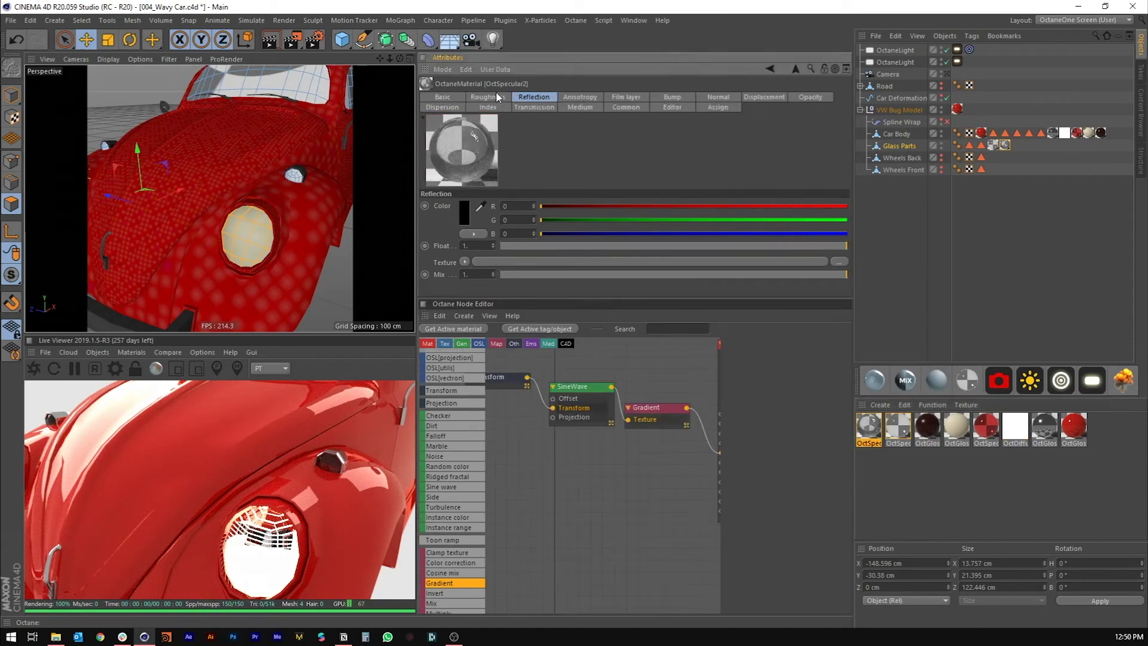
drag(498, 245, 512, 246)
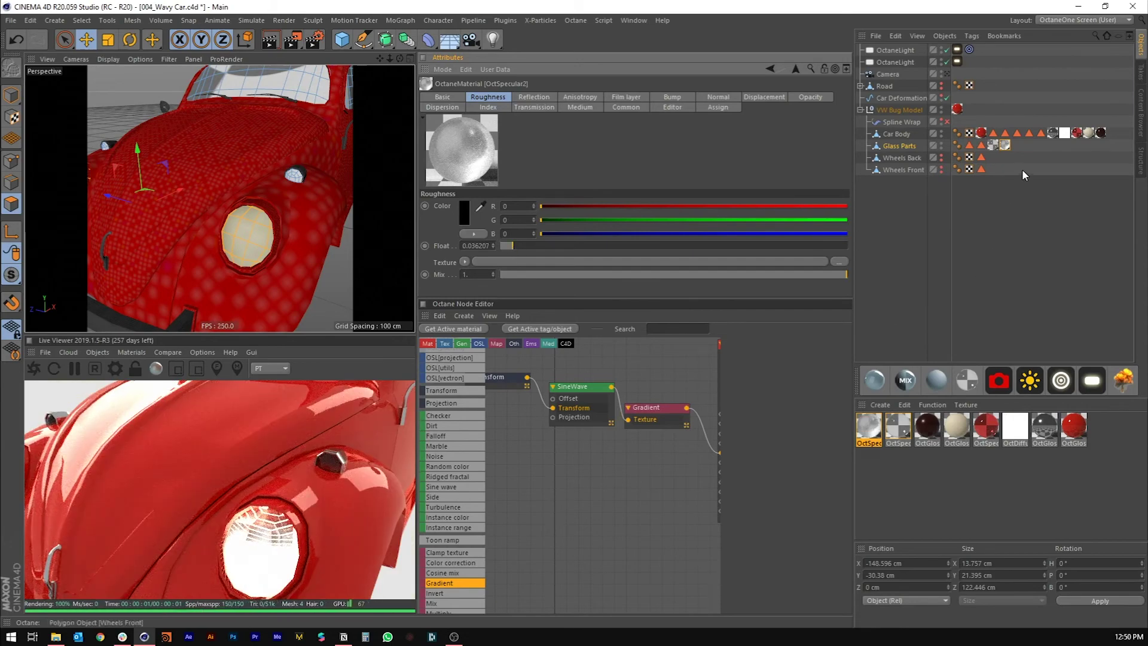
- Set the Blackbody Emission power of the OctDiffuse1 headlight material to 10 and save the scene
click(1066, 135)
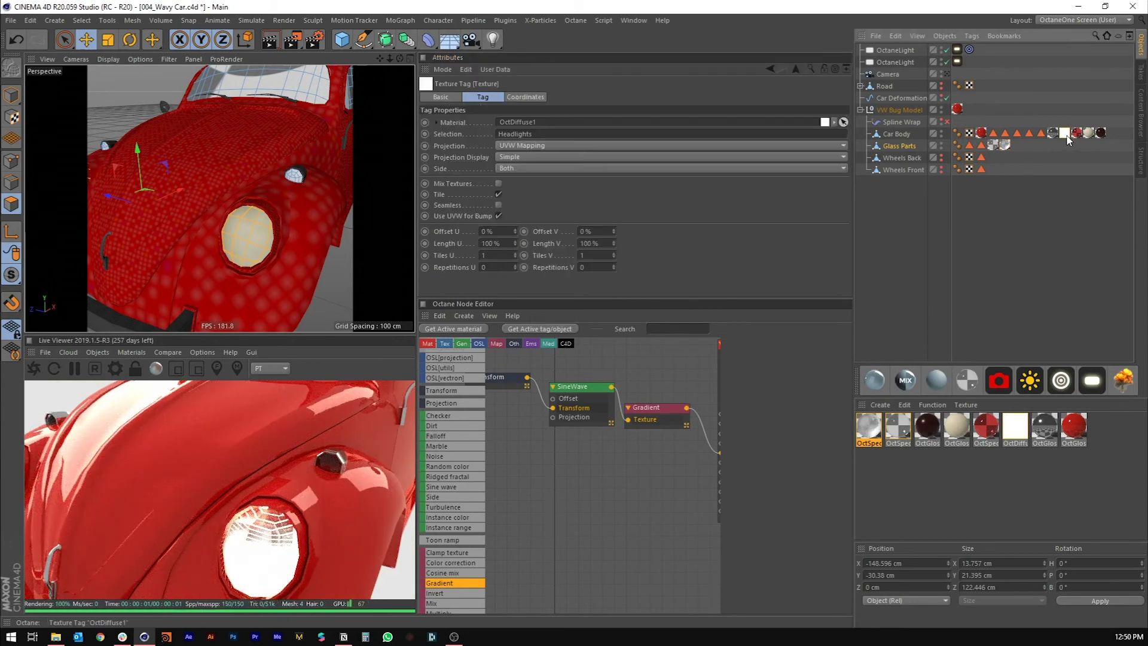
click(1011, 432)
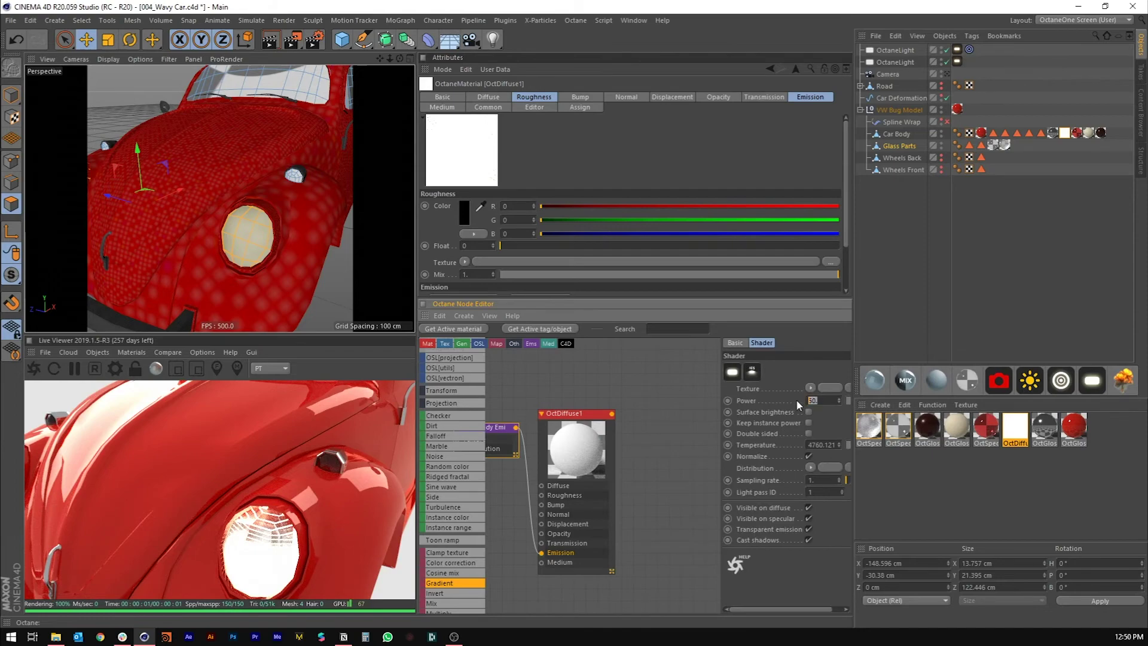
key(Return)
drag(819, 402, 805, 421)
text(10)
key(Return)
scroll(277, 131, down, 6)
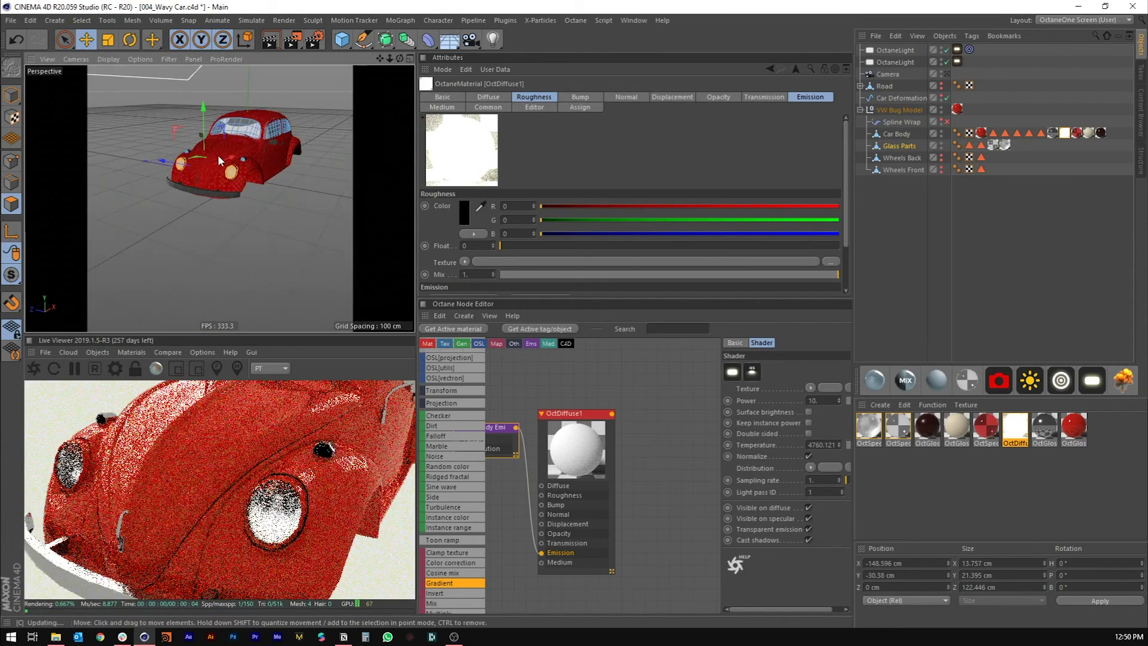
alt+drag(204, 173, 242, 186)
key(ctrl+s)
alt+drag(277, 222, 271, 211)
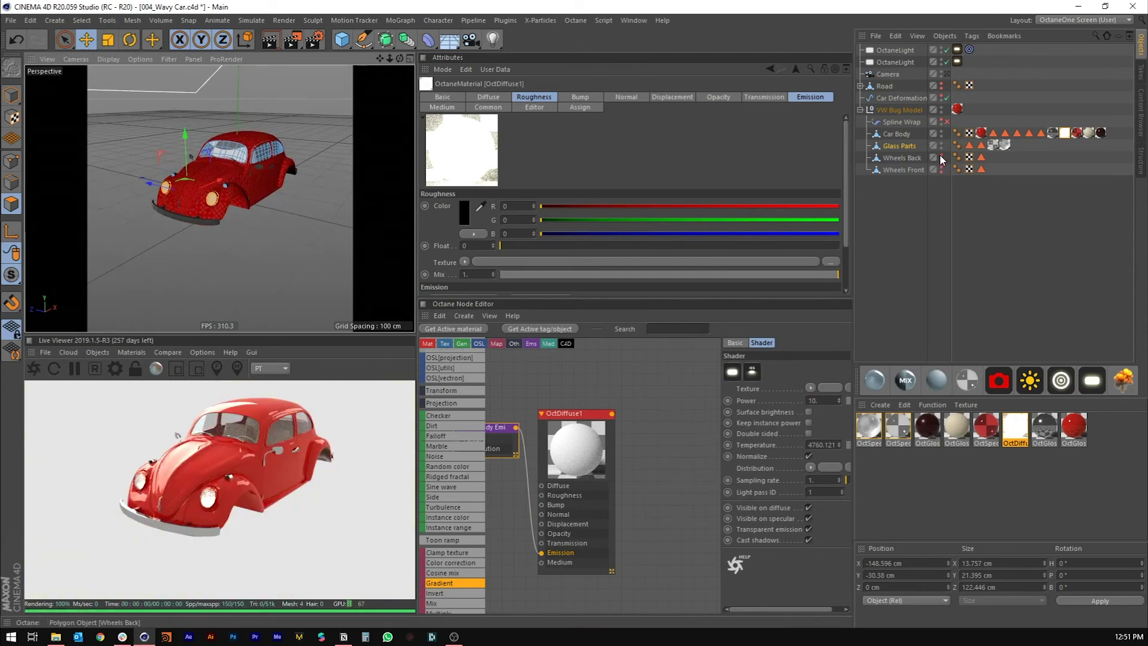
- Unhide the Wheels Back and Wheels Front objects and apply the OctGlossy2 material to both
click(902, 158)
shift+click(902, 169)
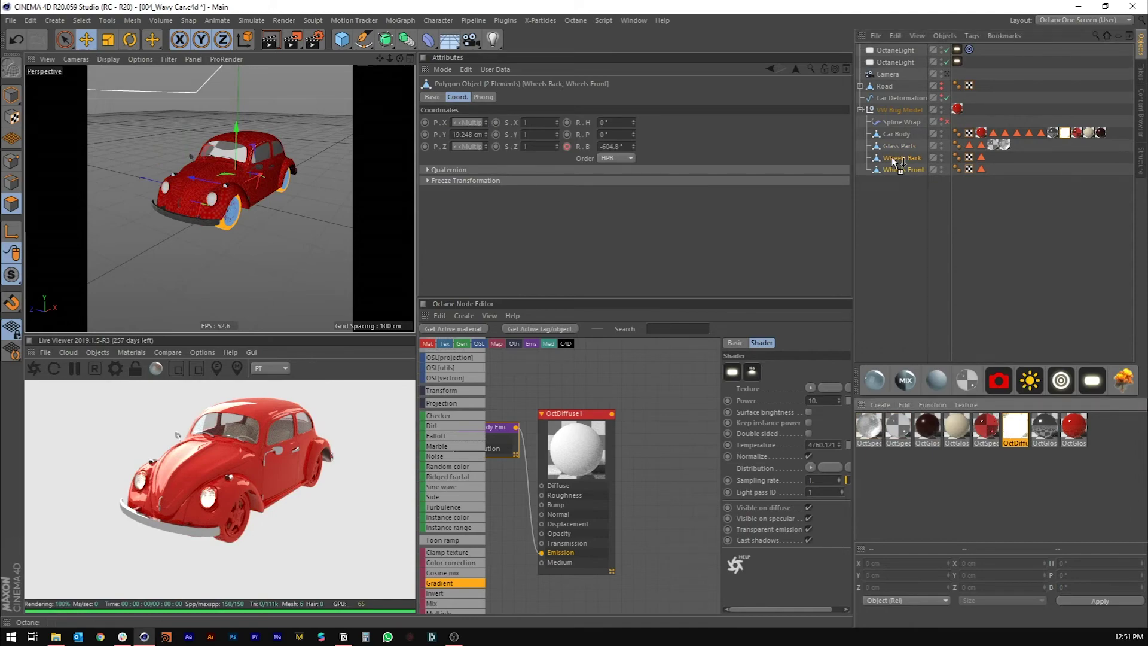
drag(894, 161, 896, 163)
alt+drag(276, 237, 215, 227)
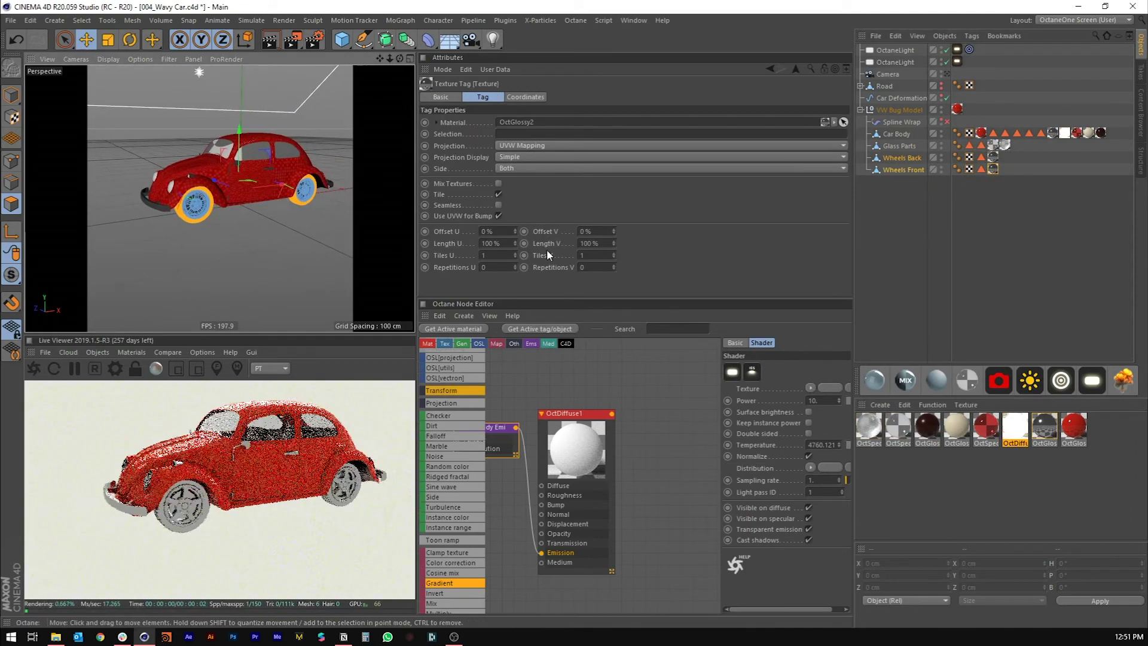
- Create a new Octane glossy material and select the Tires polygon selection tags of both wheel objects
click(872, 382)
click(981, 157)
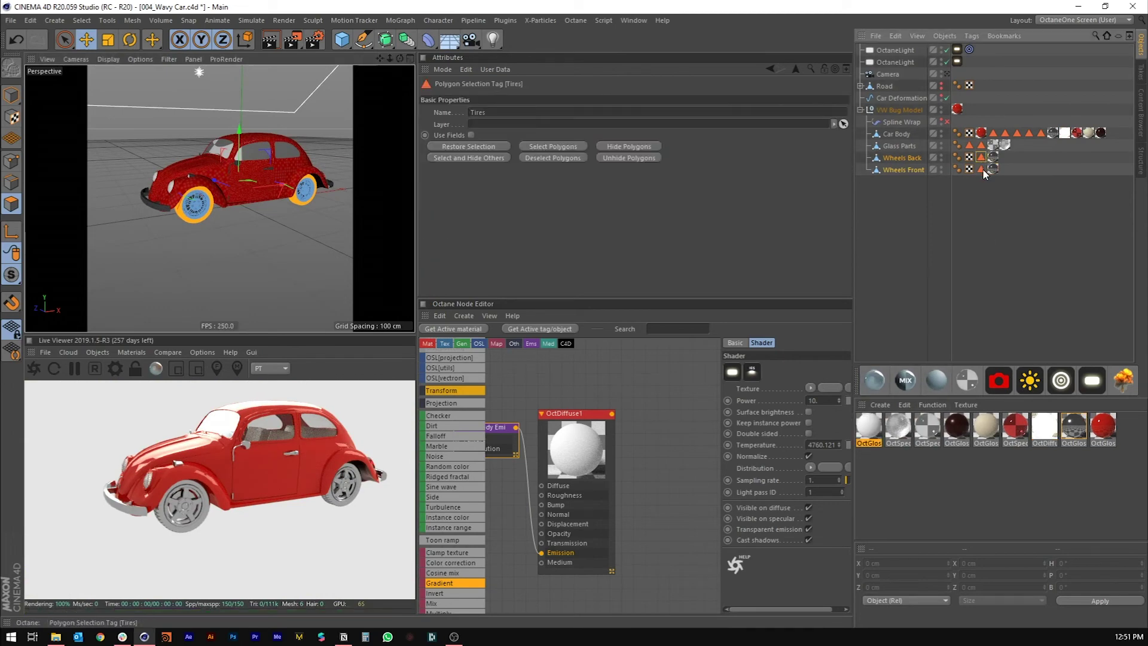
click(982, 170)
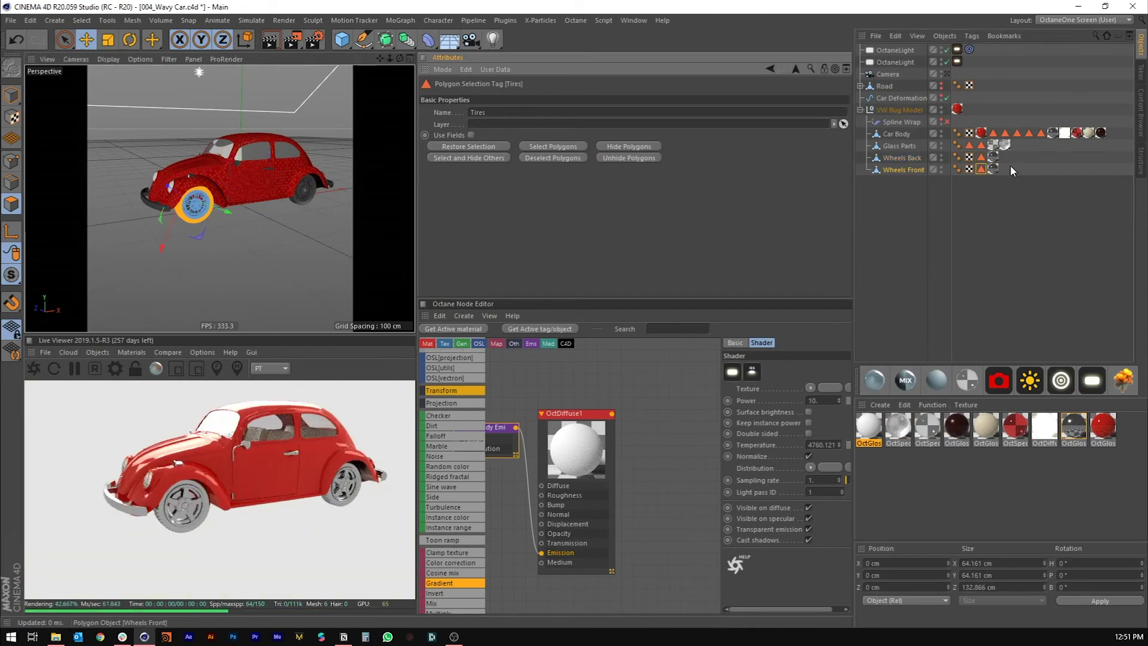
ctrl+click(981, 157)
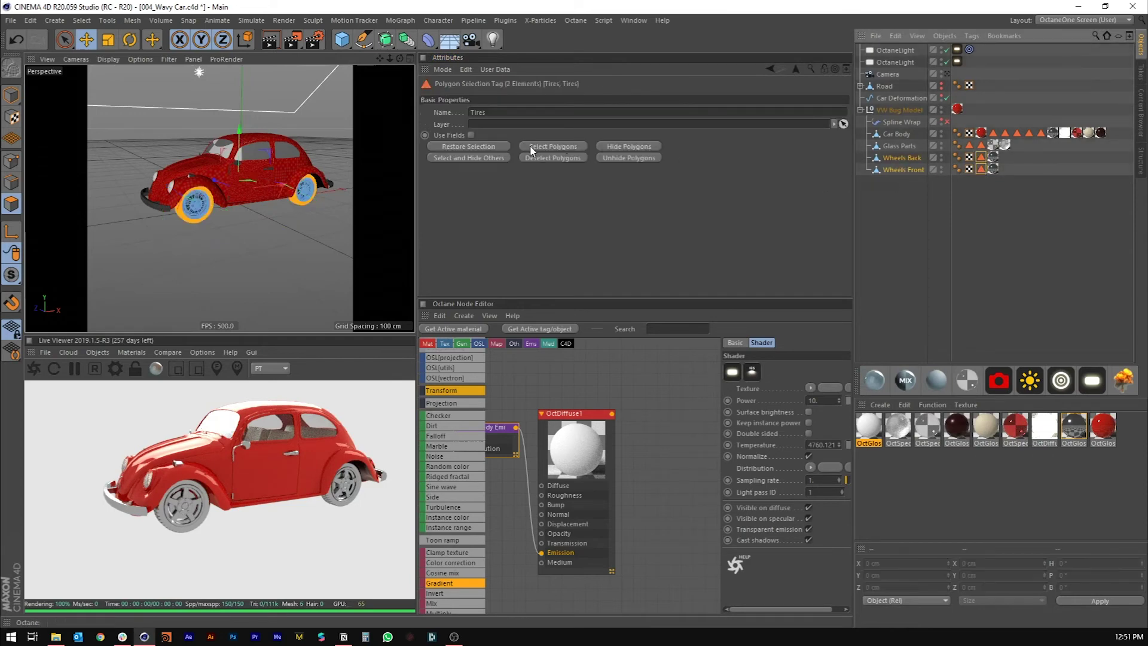
- Give the OctGlossy4 tire material a near-black diffuse color of about 0.012 and a roughness of about 0.44
click(869, 426)
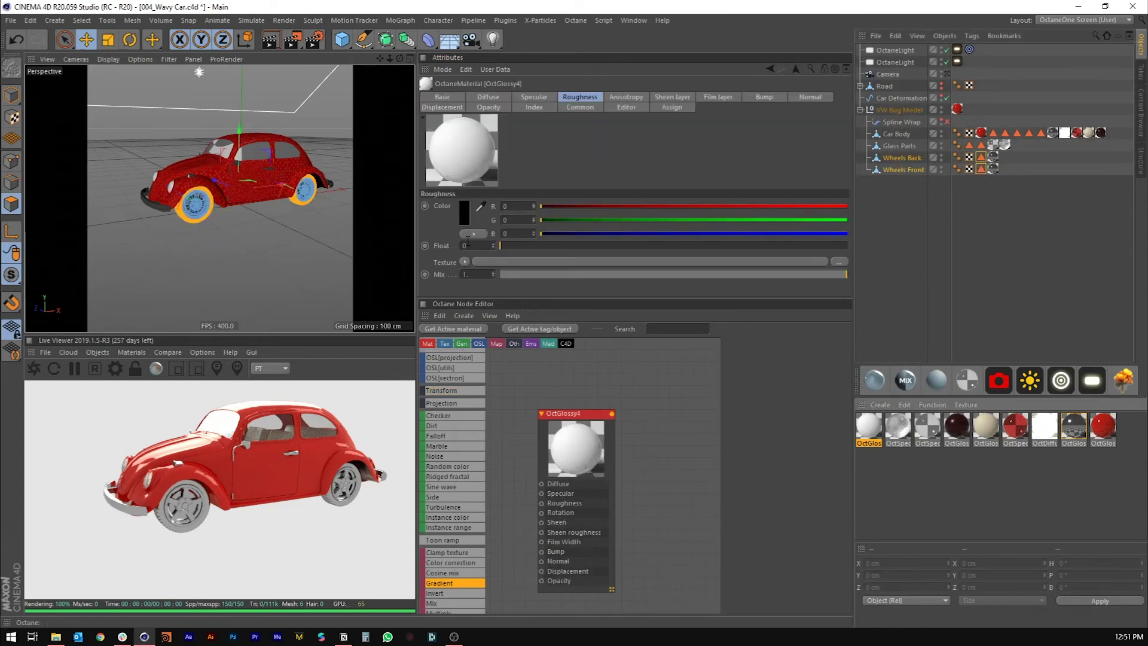
click(489, 98)
click(464, 212)
drag(494, 240, 430, 237)
click(444, 257)
click(580, 96)
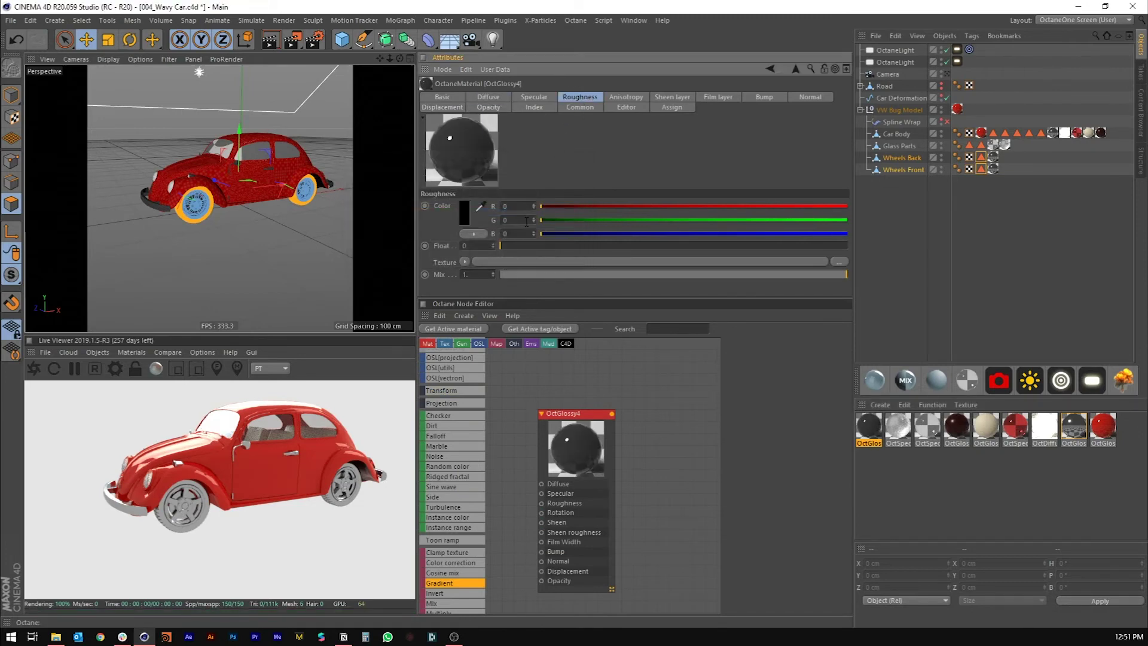
drag(533, 246, 650, 246)
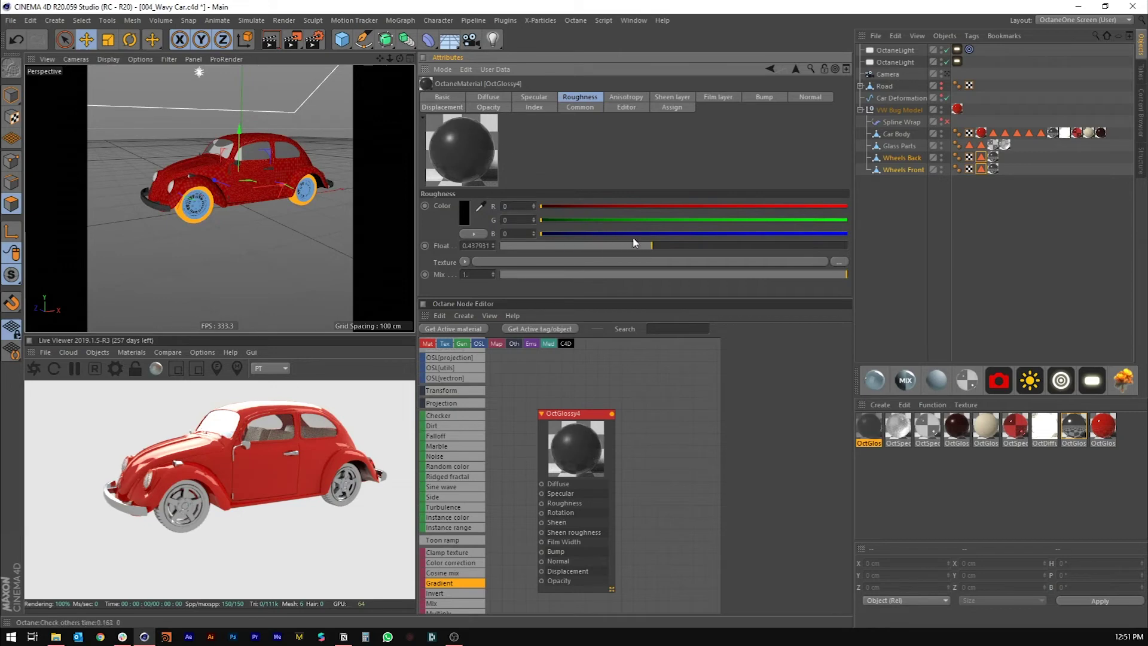
click(488, 99)
click(461, 216)
drag(428, 240, 410, 239)
click(440, 261)
- Apply the OctGlossy4 material to the Tires polygon selection of both wheel objects
drag(869, 438, 354, 226)
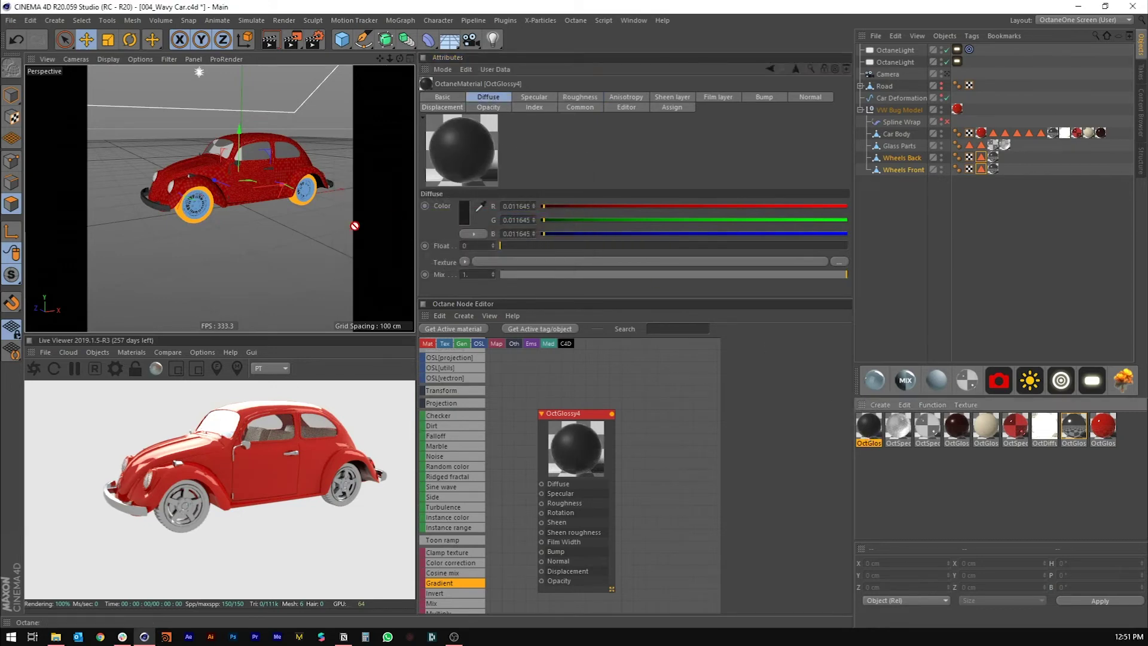
drag(185, 210, 181, 213)
alt+drag(271, 211, 354, 167)
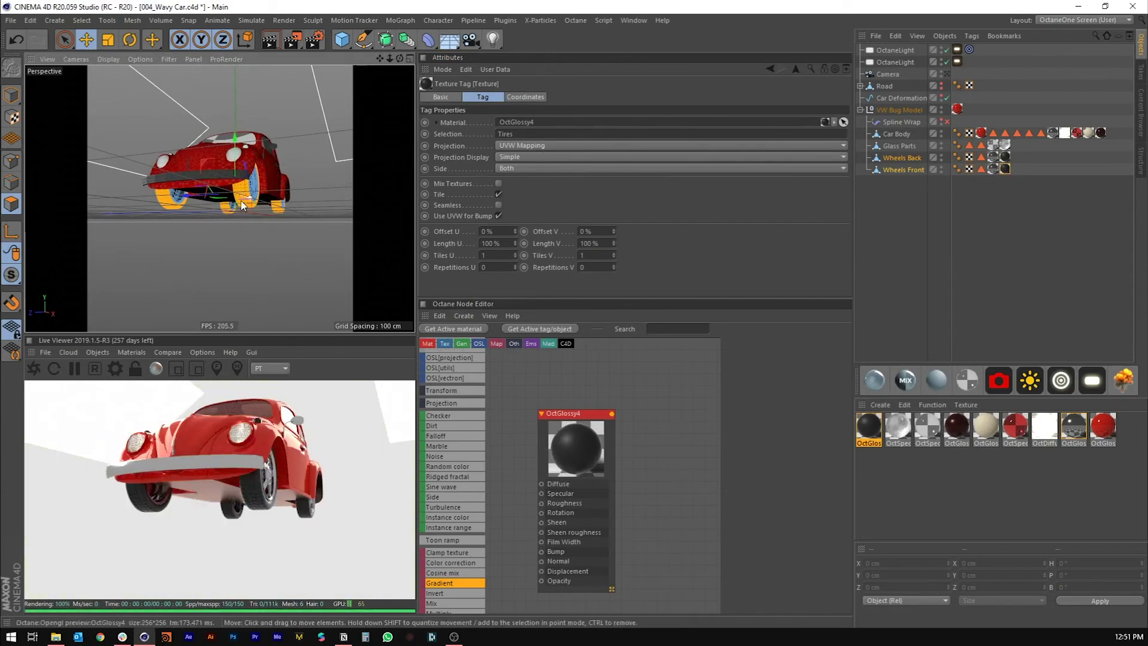
alt+drag(259, 198, 206, 226)
- Enable the car's Spline Wrap deformer and look through the scene Camera with the VW Bug Model hierarchy collapsed
click(946, 122)
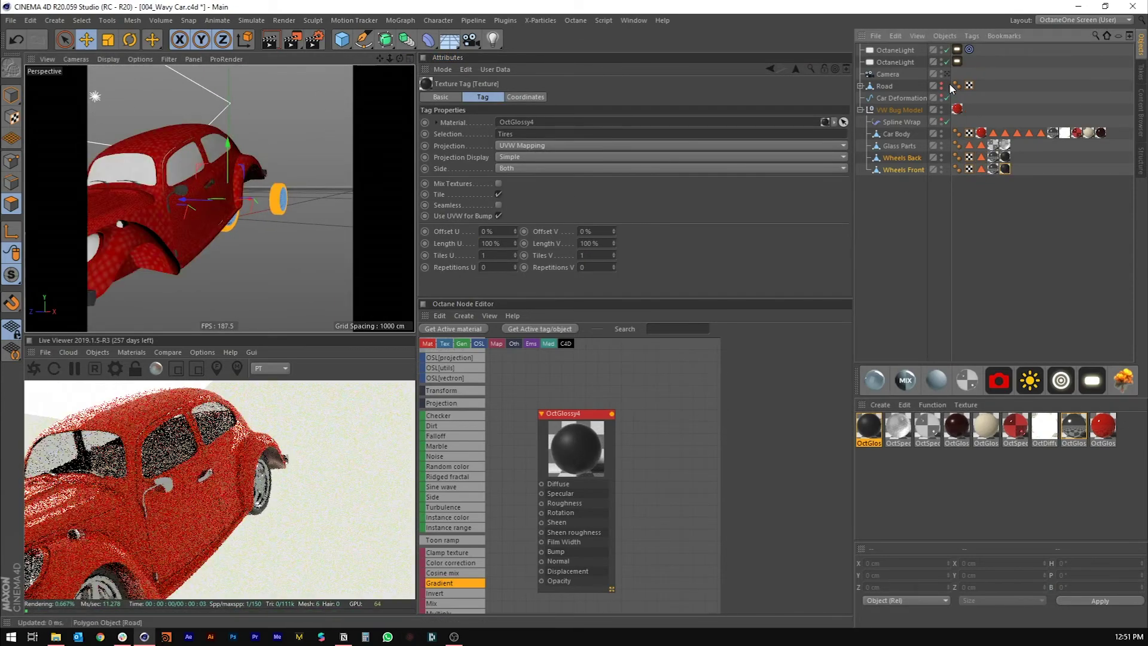
click(948, 74)
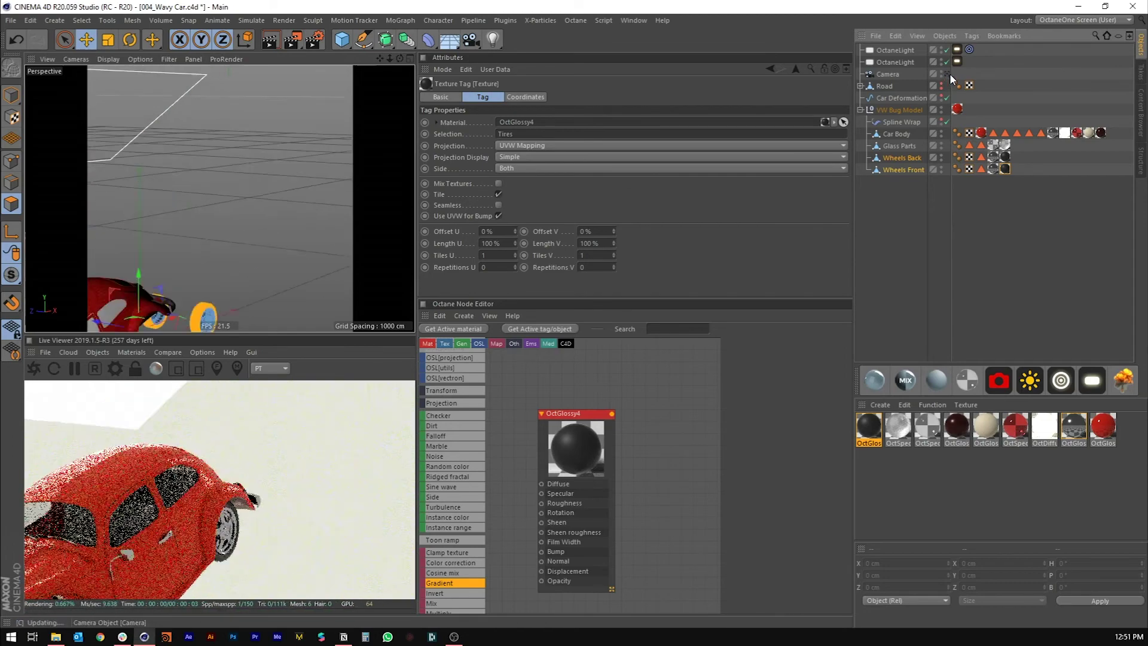
click(1030, 78)
click(860, 110)
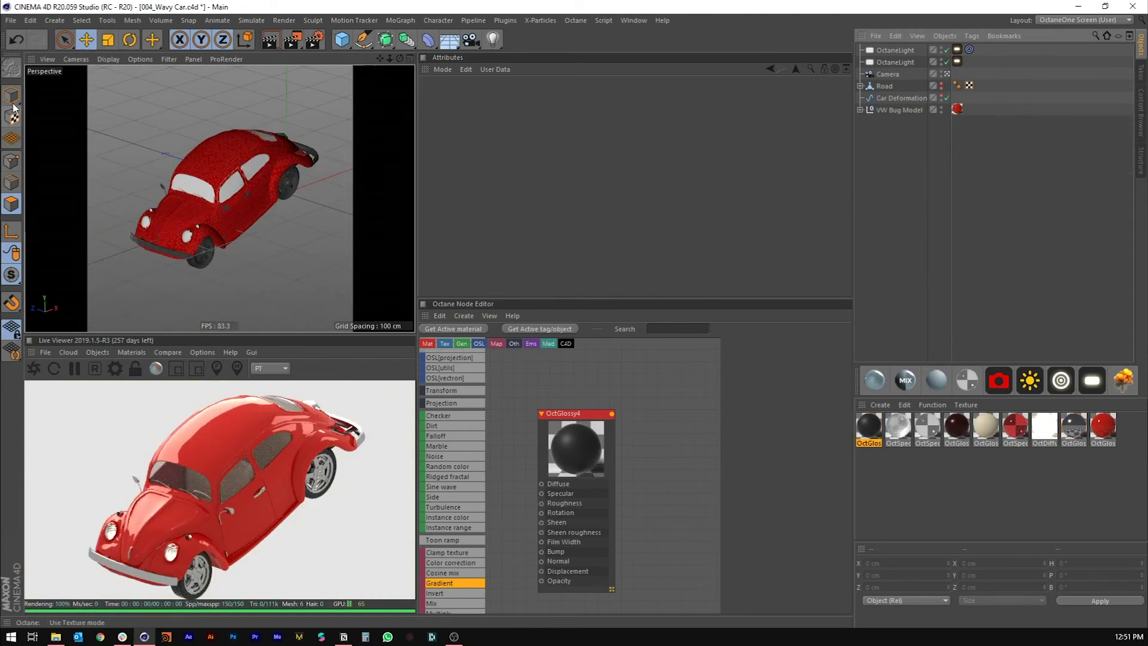
- Unhide the Road object, enlarge the Live Viewer at the viewport's expense, and save the scene
click(941, 85)
drag(187, 335, 197, 186)
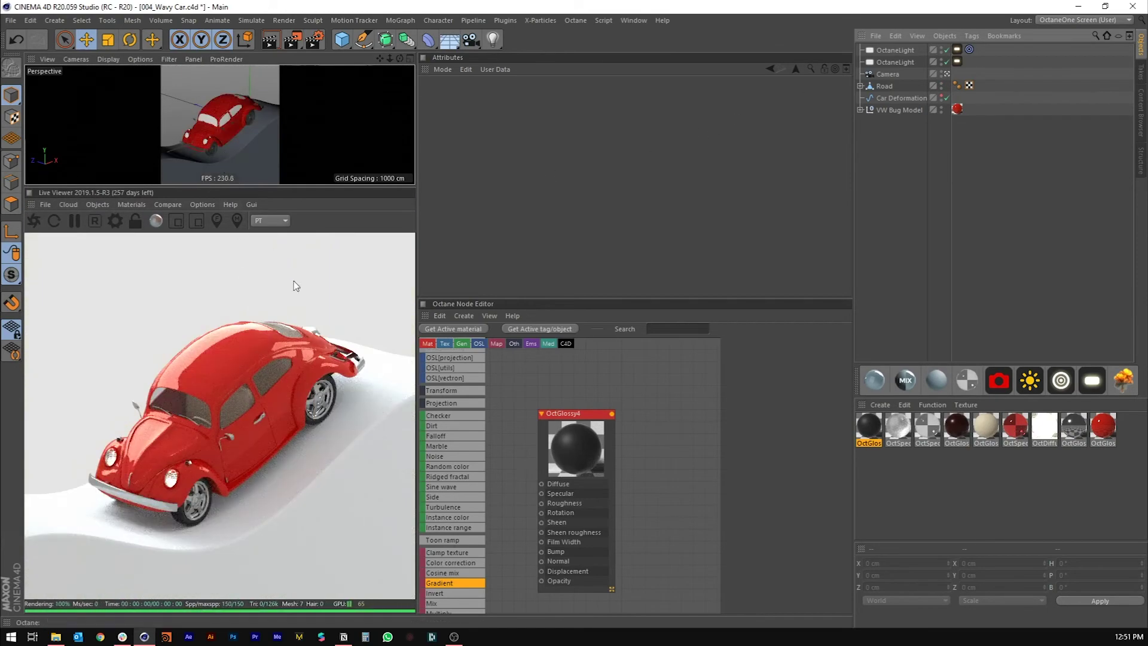
key(ctrl+s)
- Create a glossy material with a pink diffuse color of hue 0° and saturation 45%, and apply it to the Road
click(914, 477)
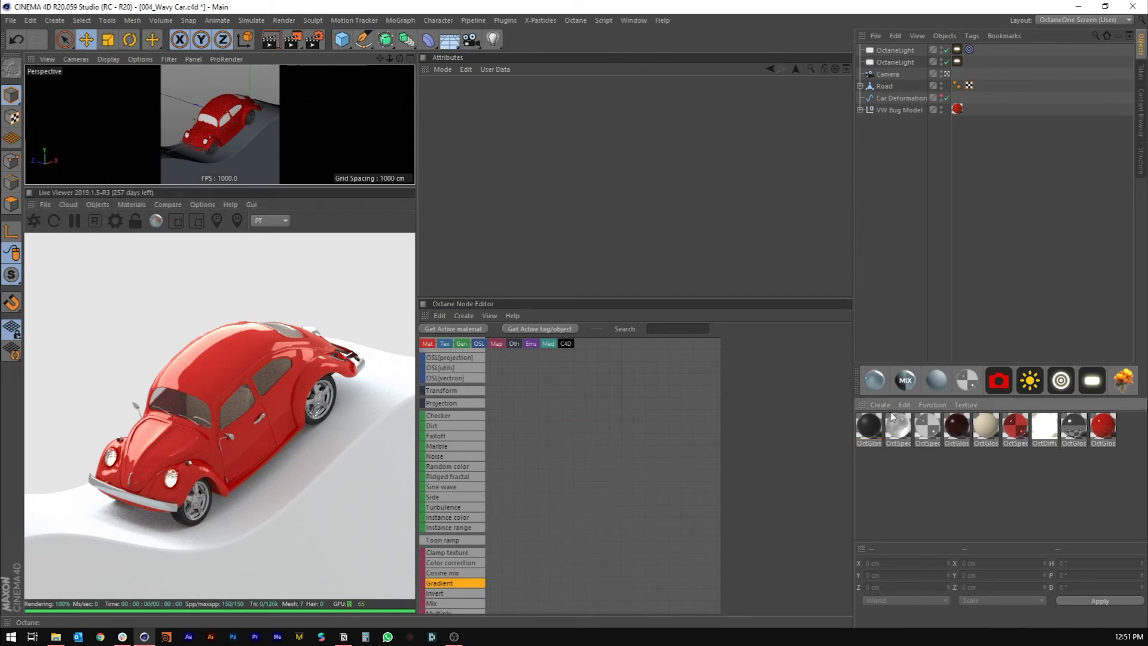
click(870, 388)
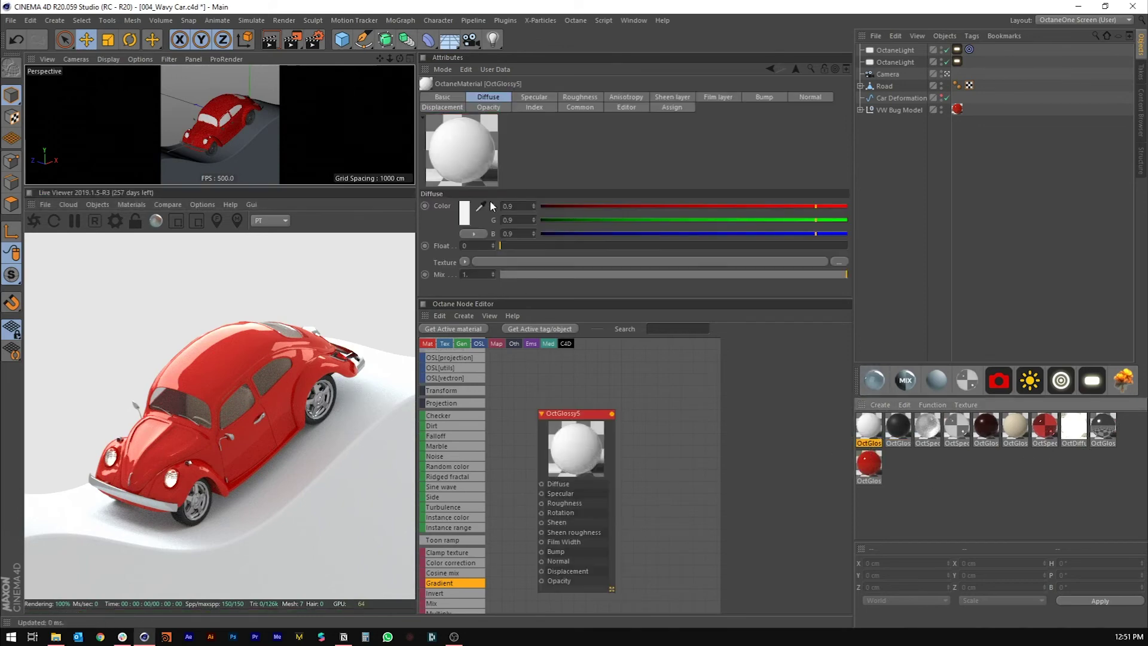
click(464, 212)
click(474, 222)
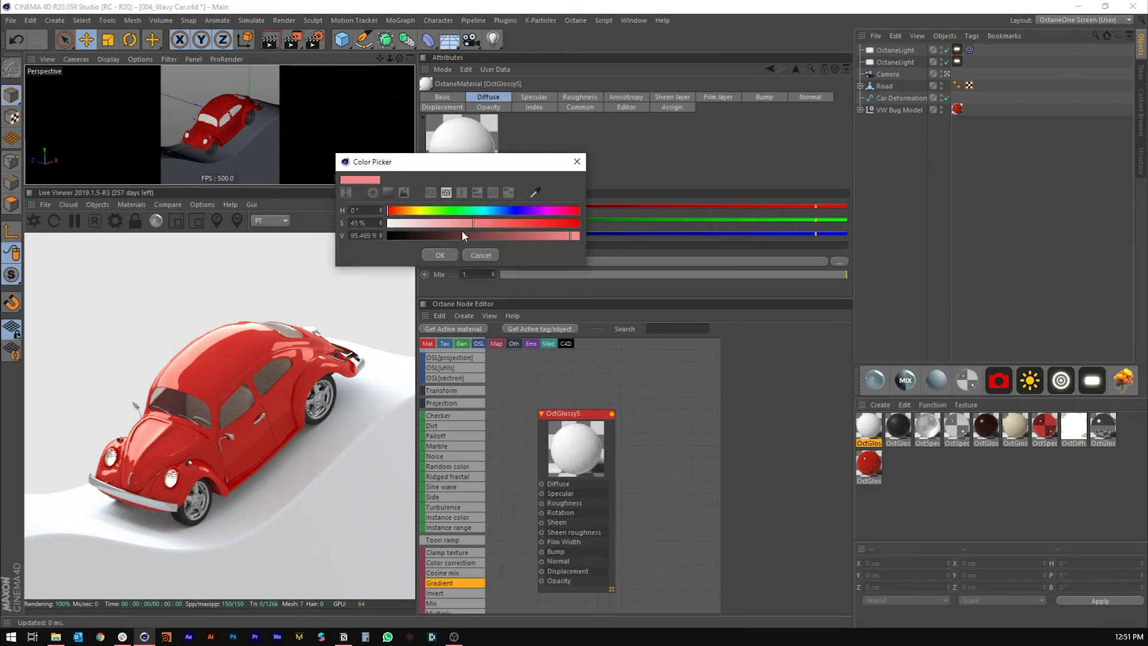
click(439, 255)
drag(864, 431, 432, 250)
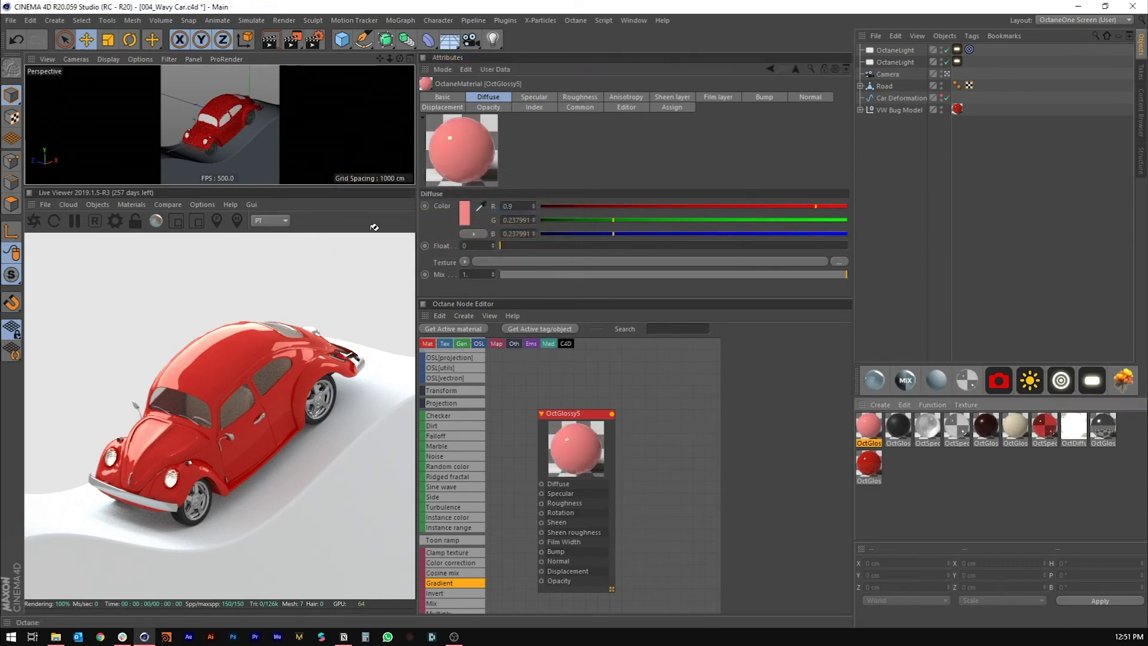
drag(246, 146, 250, 149)
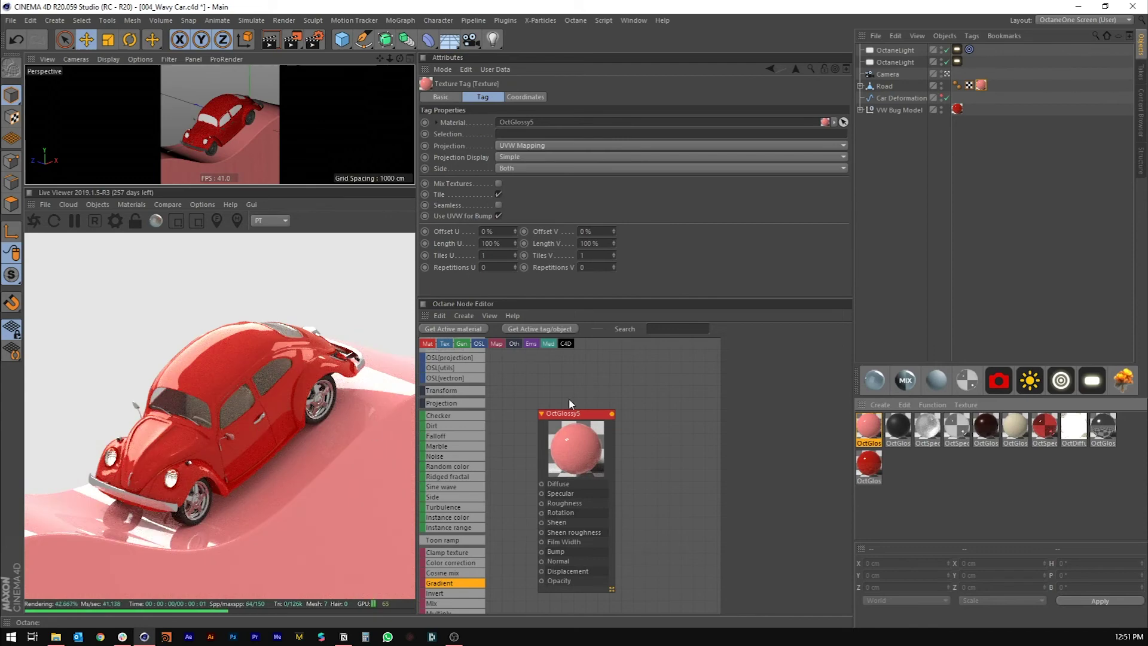
- Shift the OctGlossy5 road material's diffuse color to a coral with hue 6° and saturation 63%
click(867, 426)
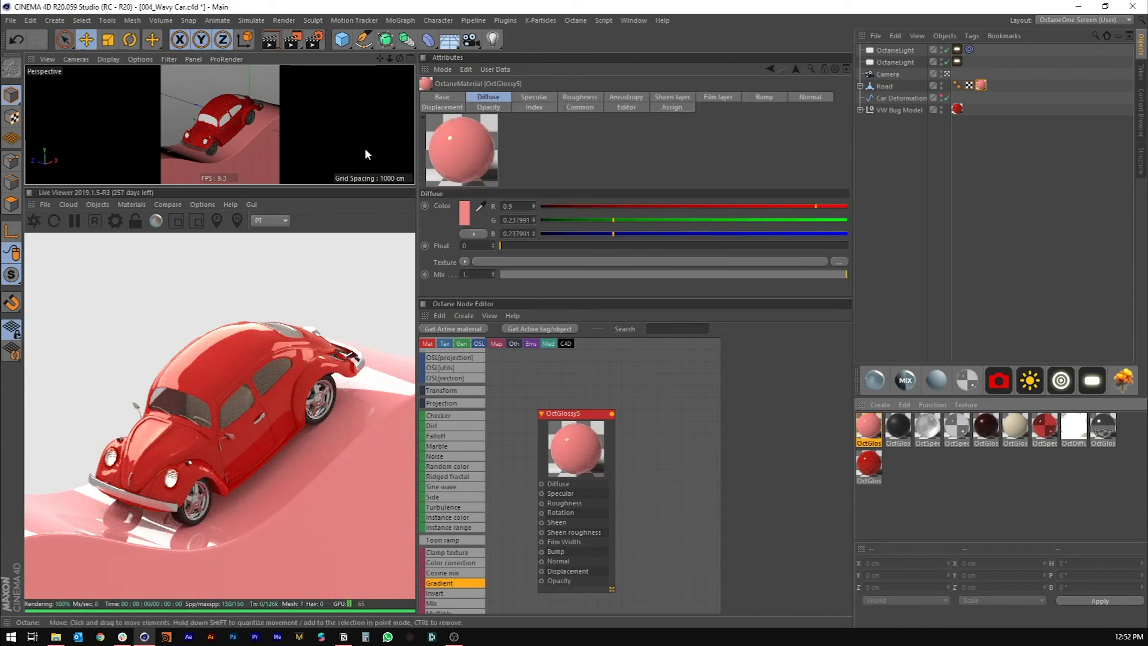
click(444, 219)
click(398, 215)
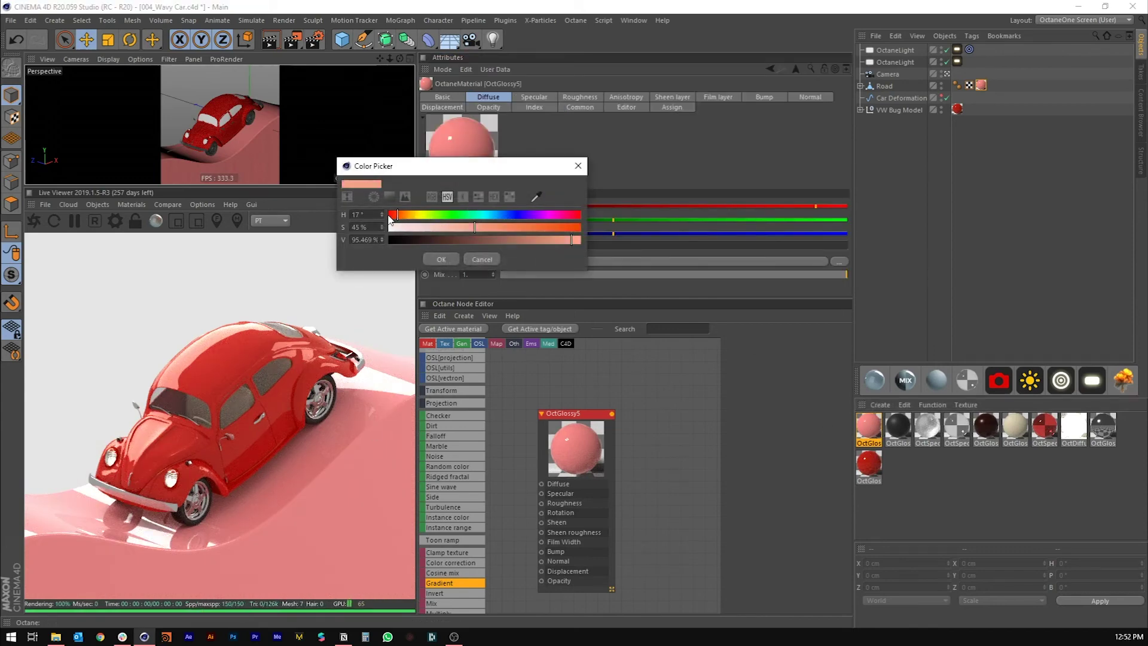
click(392, 216)
drag(497, 232, 522, 233)
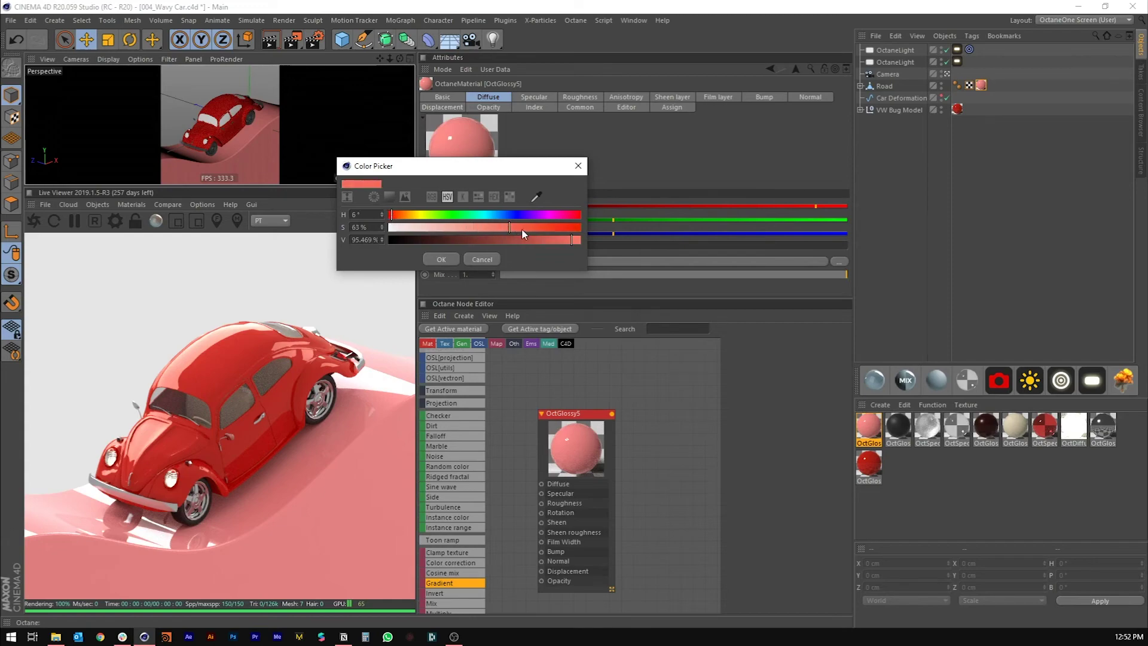
click(448, 259)
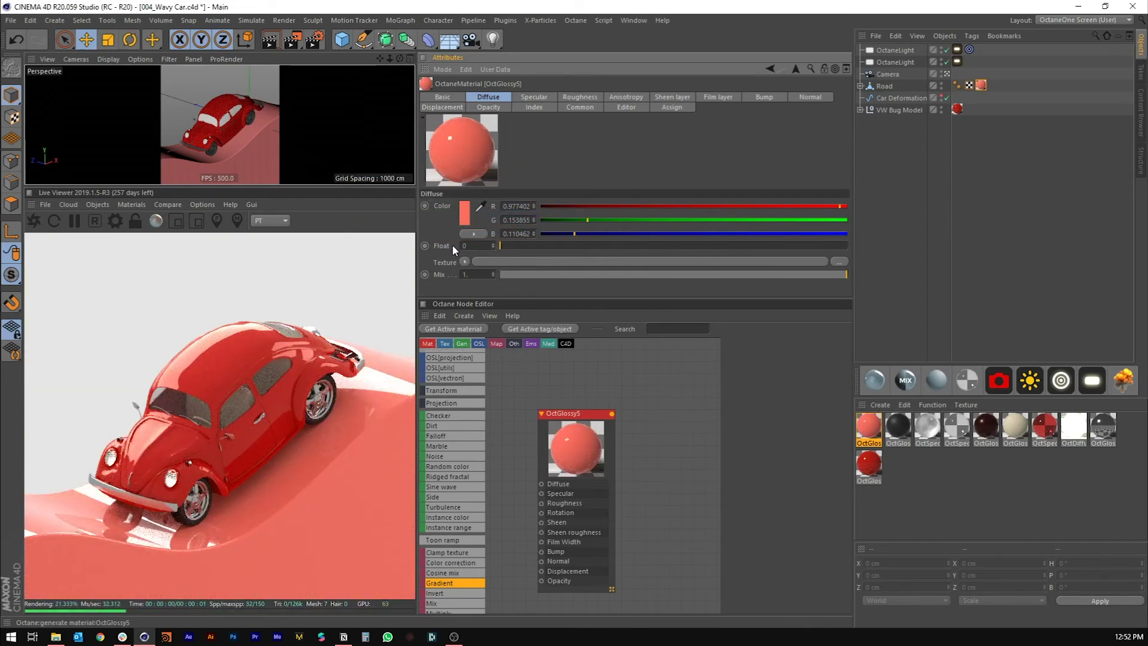
- Raise the road material's roughness, set its specular amount to about 0.27, and save the scene
click(580, 97)
drag(554, 243, 595, 244)
click(535, 97)
key(ctrl+s)
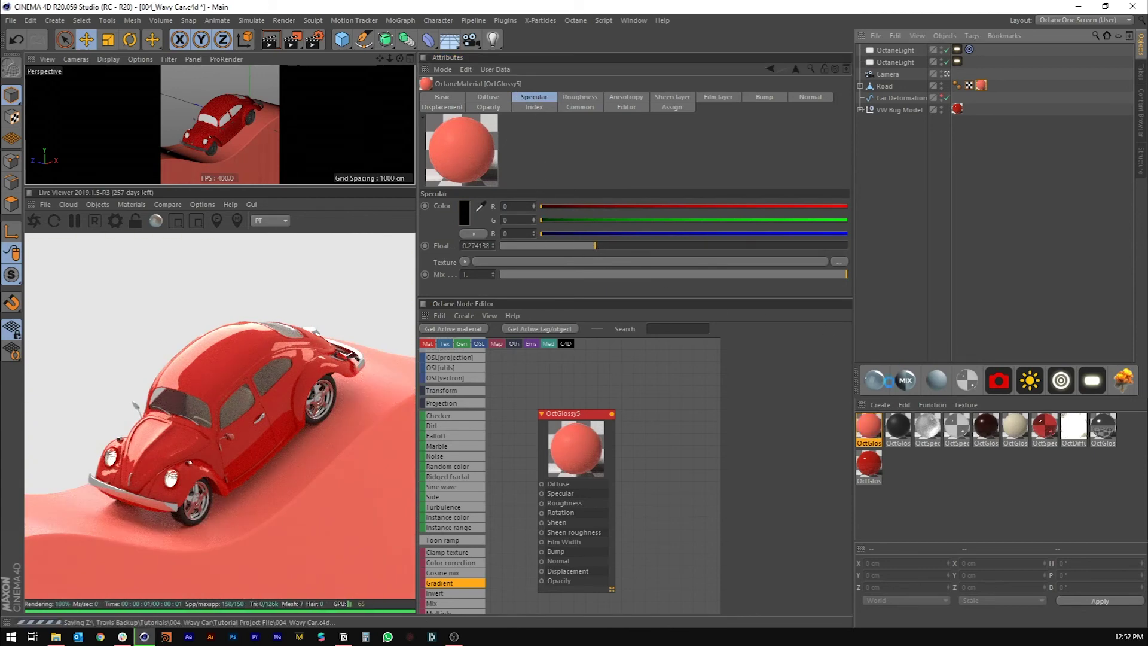
- Refine the road material's diffuse color to a lighter coral of about RGB 1, 0.16, 0.15
click(479, 98)
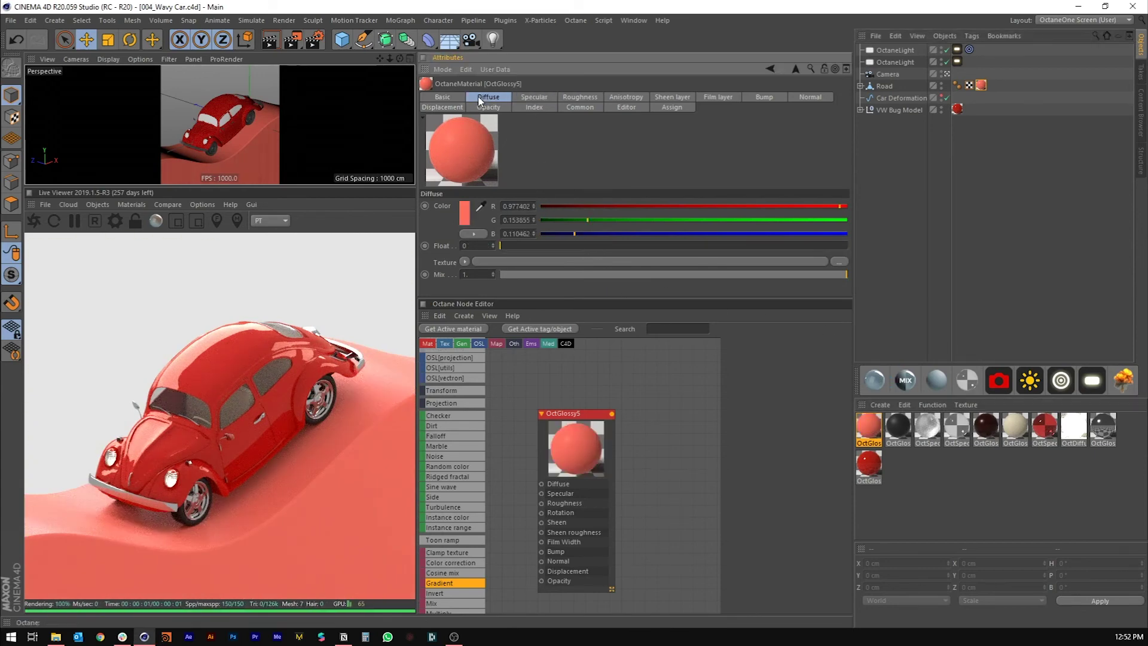
click(470, 216)
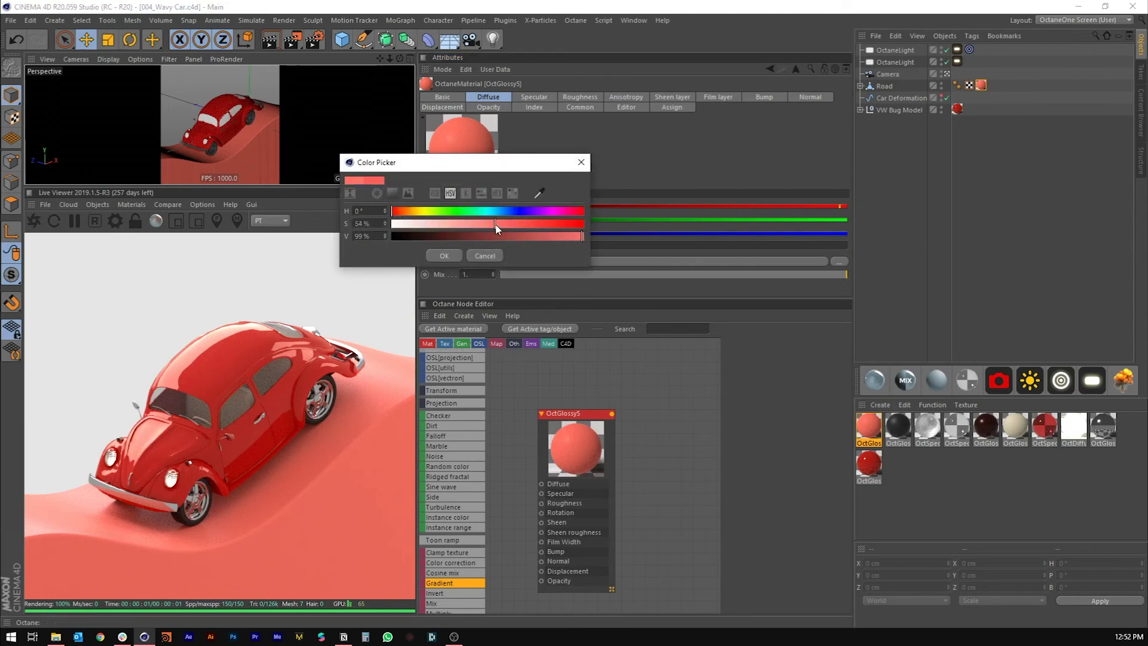
click(450, 258)
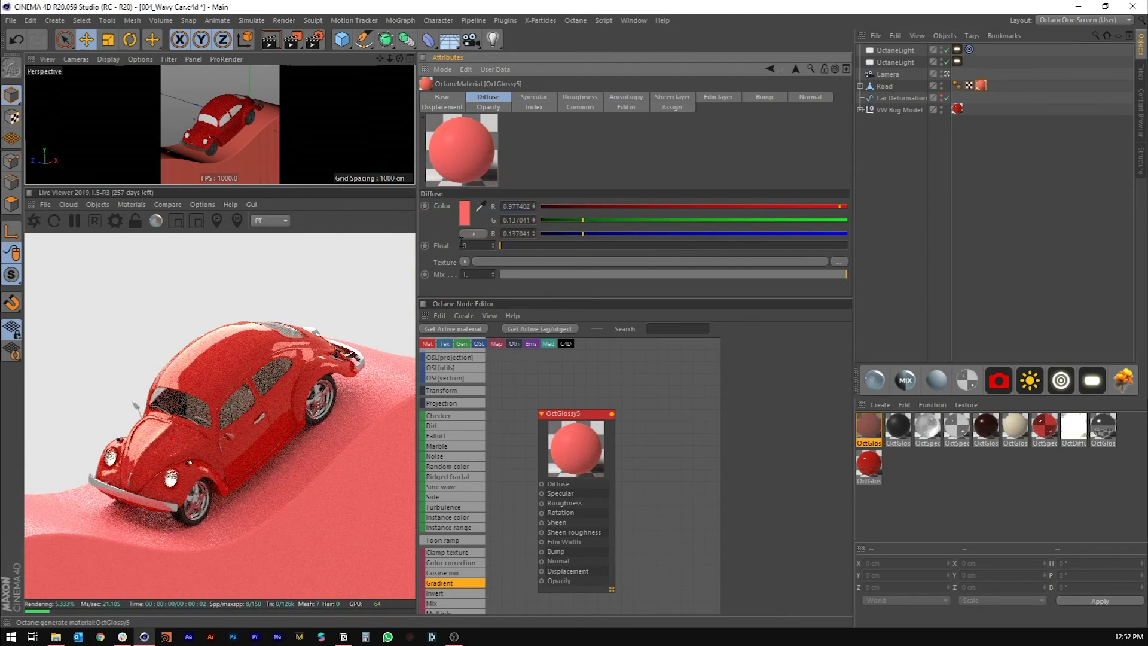
click(469, 215)
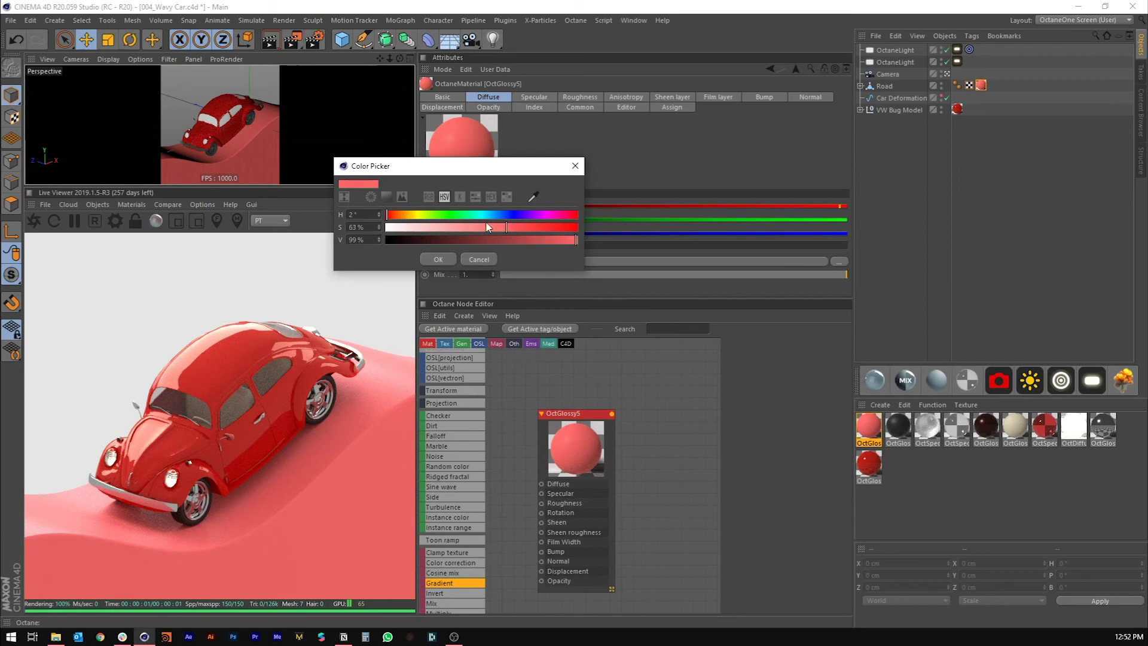
click(446, 261)
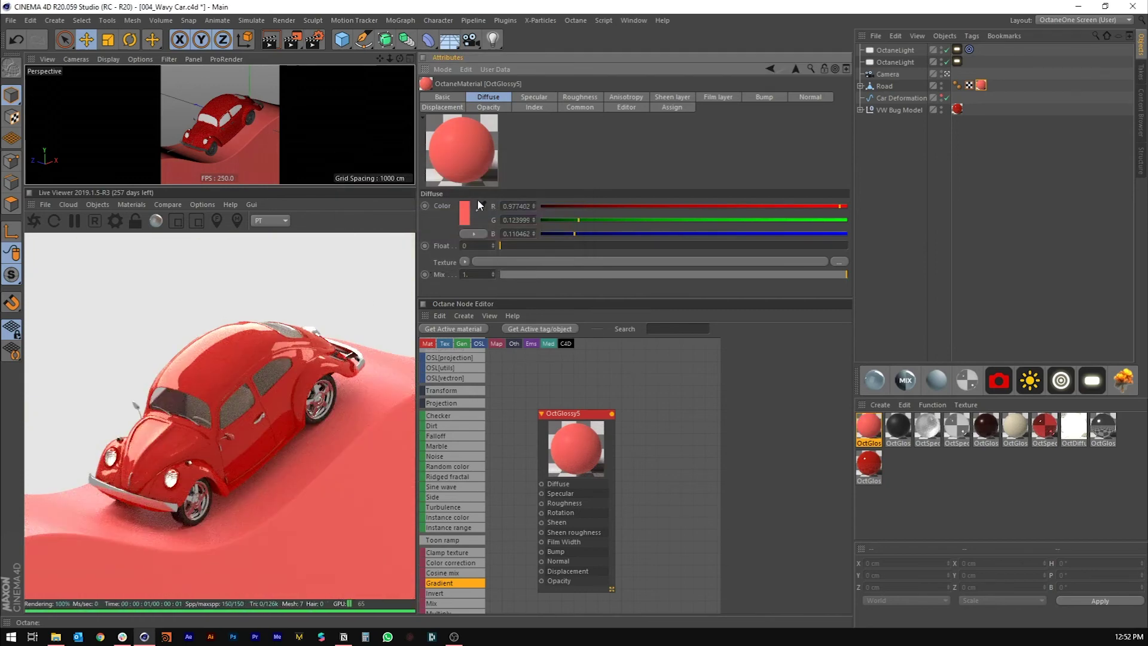
click(470, 216)
drag(537, 217, 493, 219)
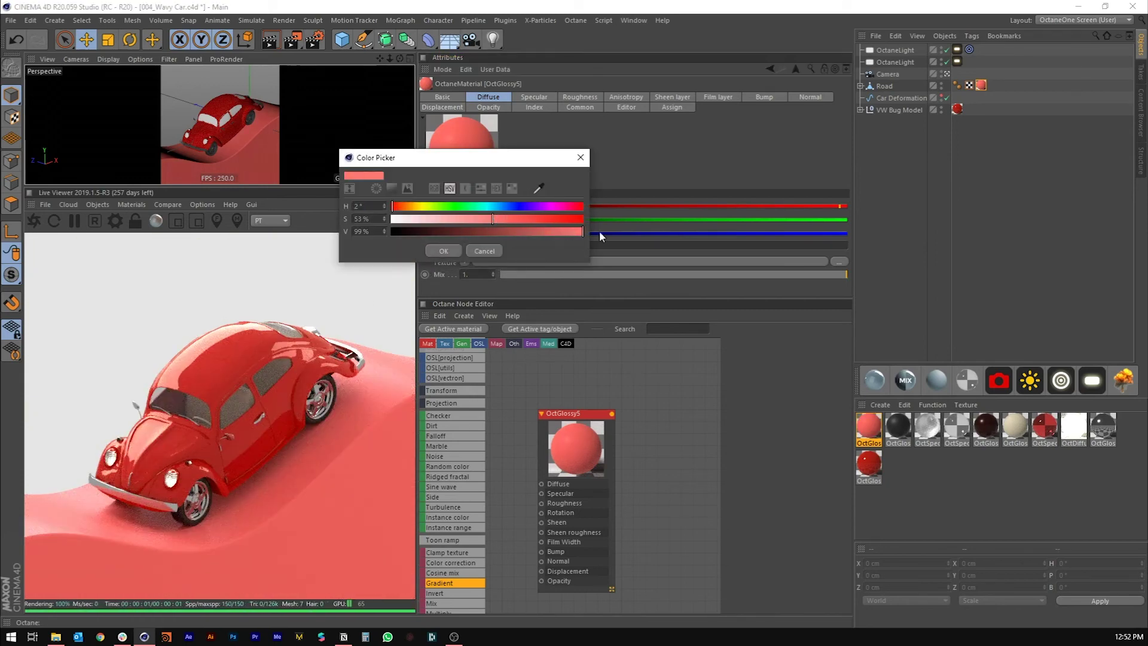
click(443, 251)
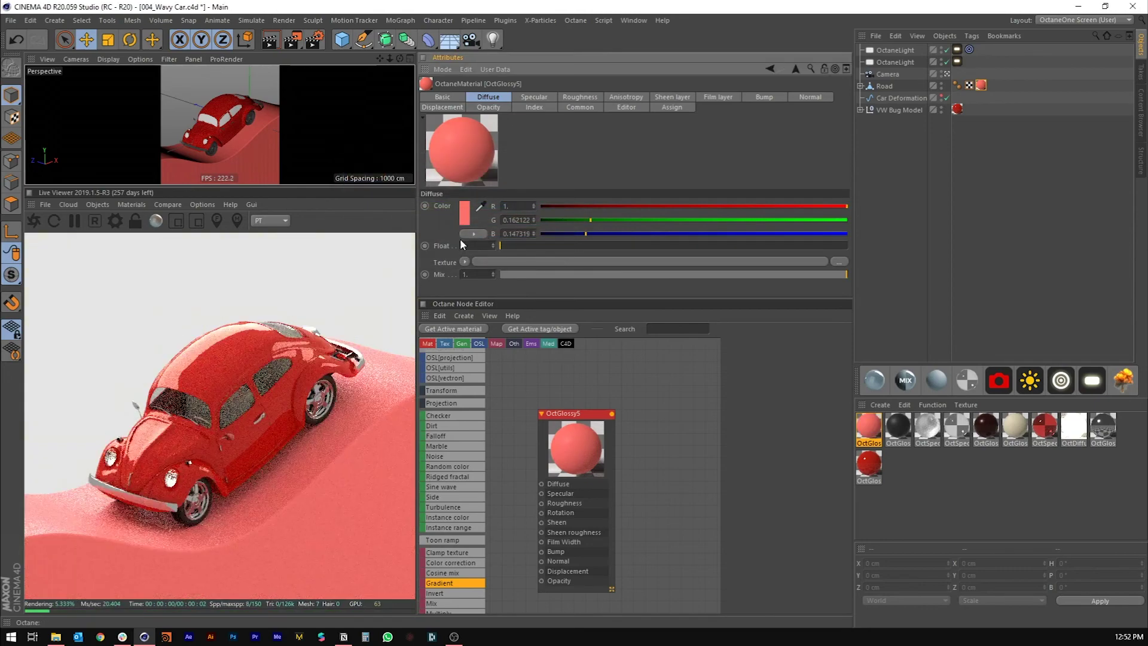
- Add an HDRI environment and load Free_HDR_For_Studio_Render_by_djeric.jpg as its image texture
drag(242, 199, 237, 232)
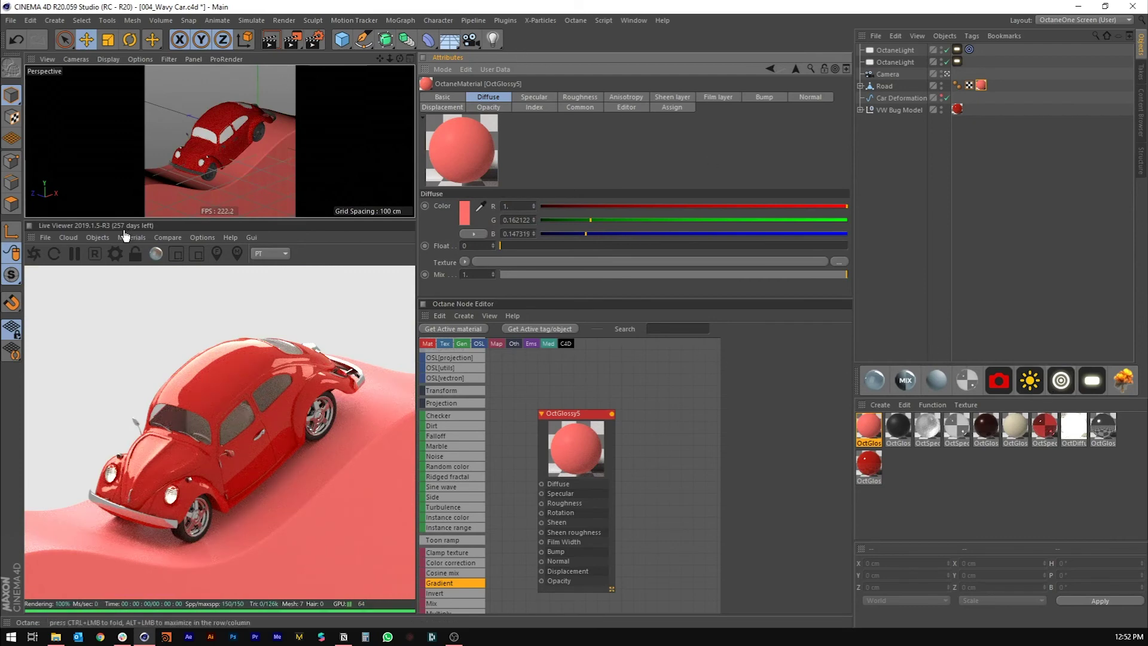
click(97, 237)
click(112, 275)
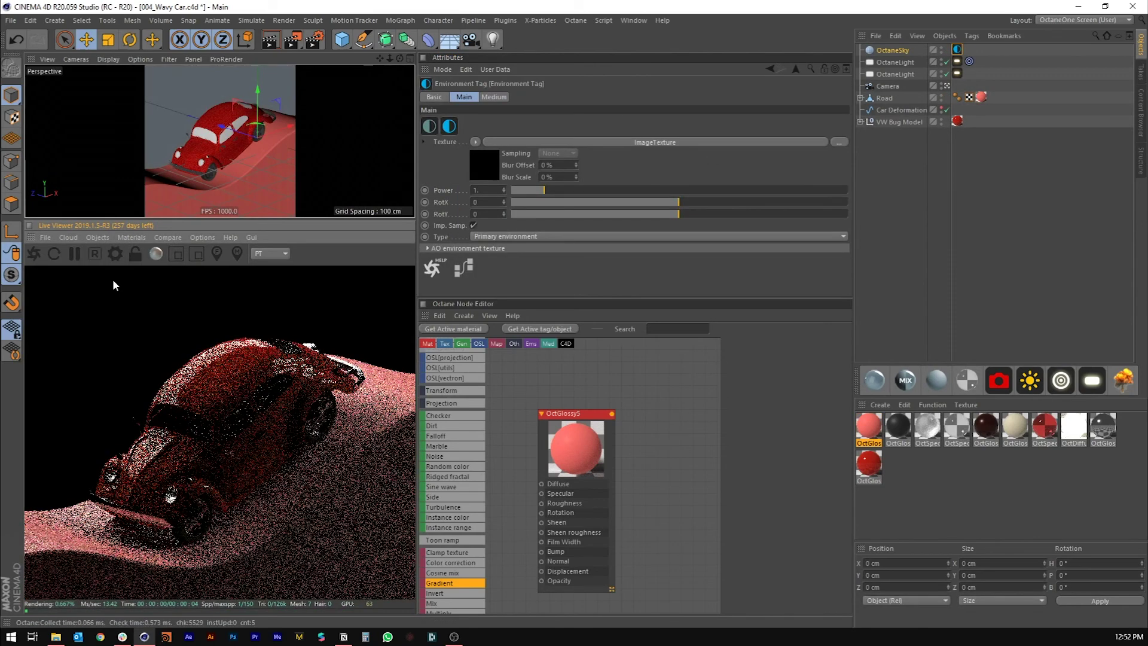
click(497, 167)
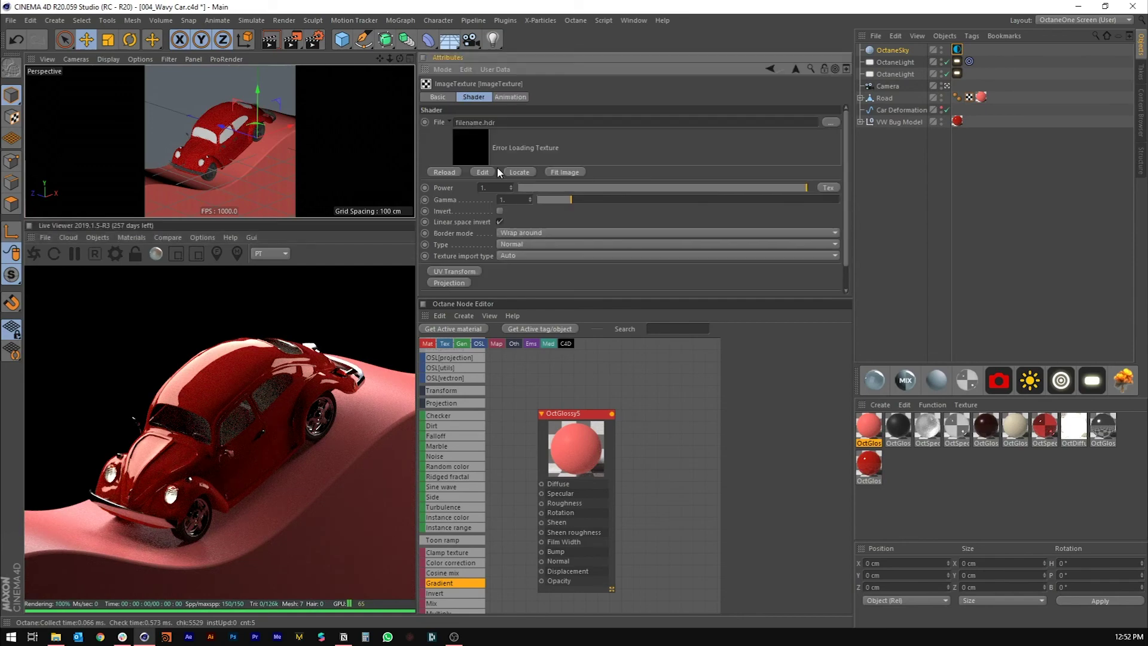
click(829, 122)
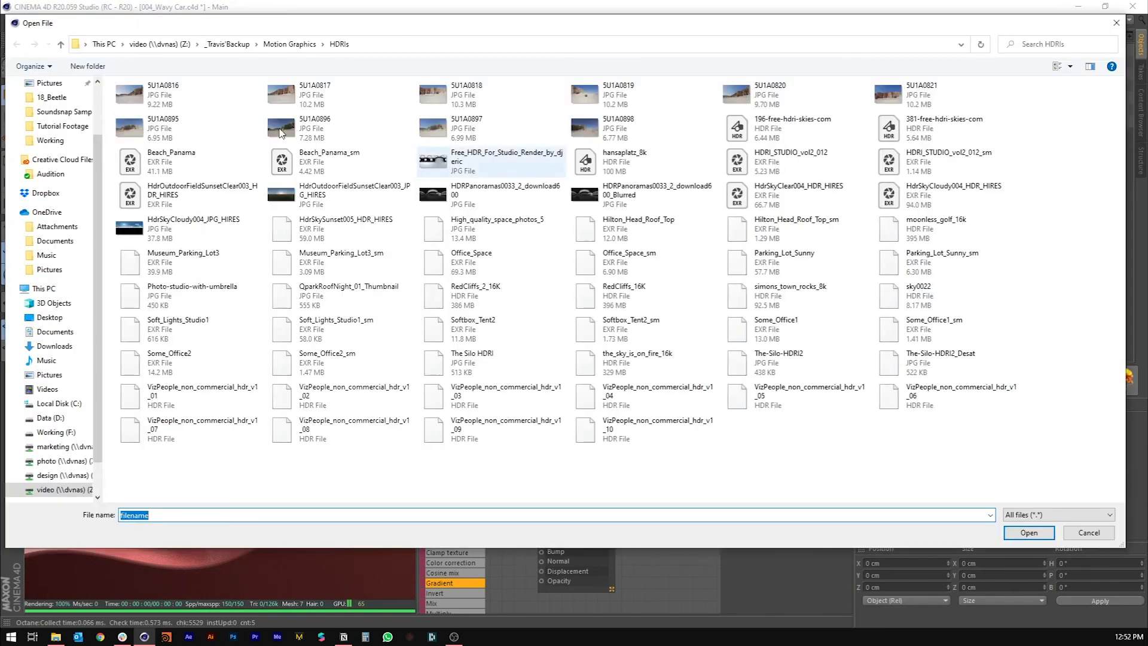
double_click(467, 172)
click(634, 362)
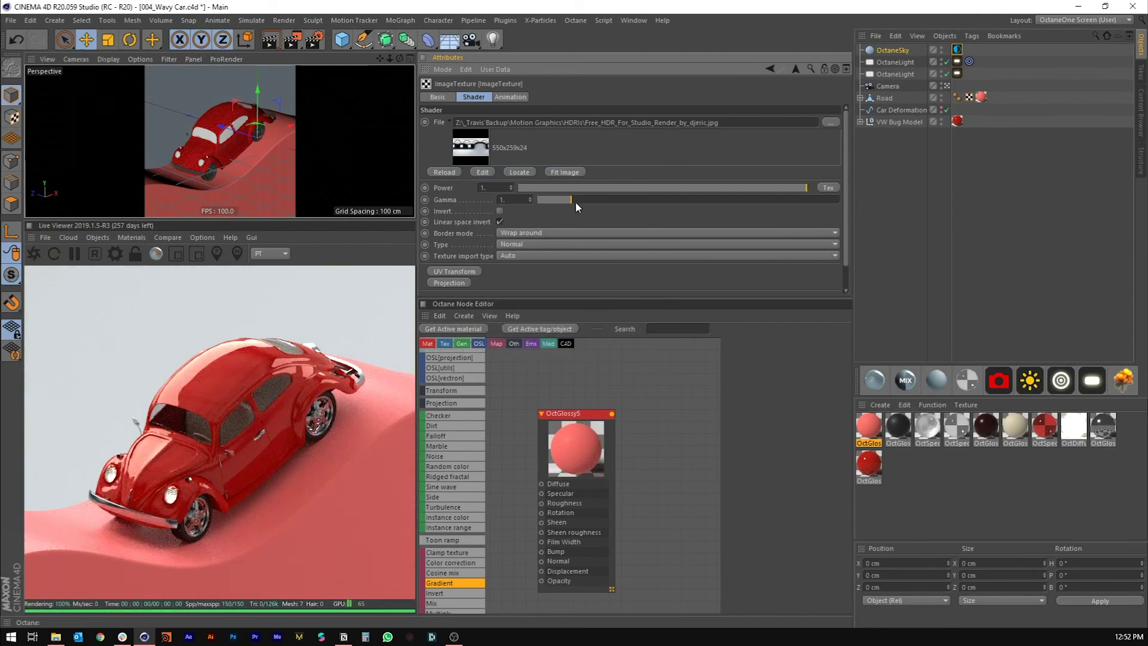
- Raise the HDRI environment's power to about 1.37 and save the scene
click(794, 71)
drag(554, 191, 556, 189)
key(ctrl+s)
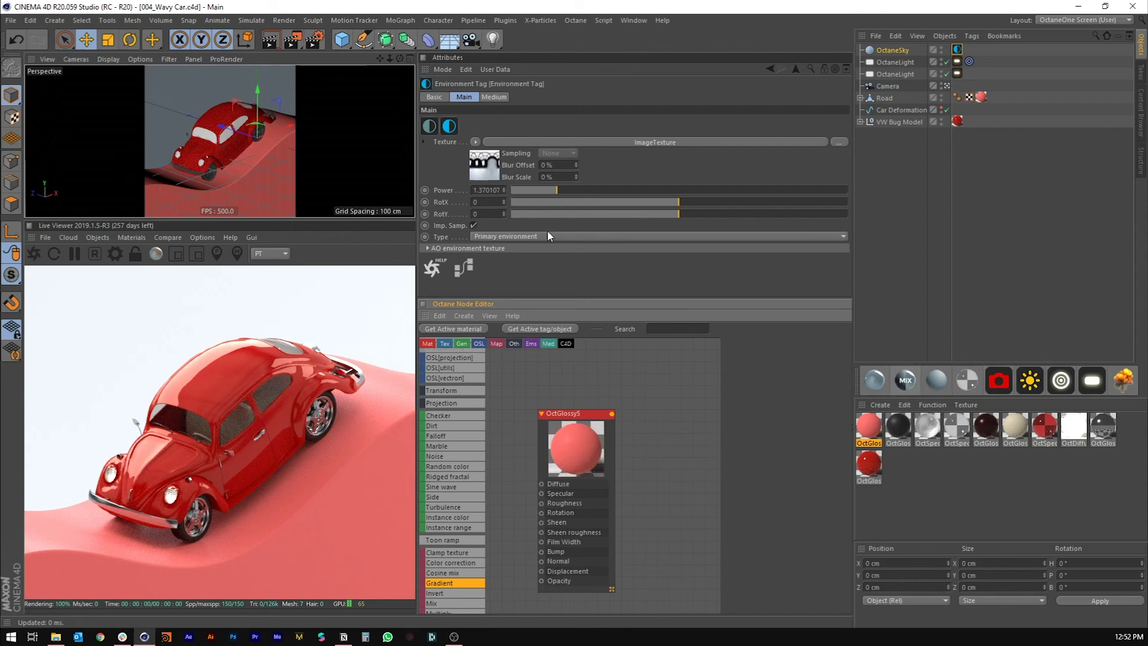
- Add a second HDRI environment and set its type to Visible environment
click(98, 239)
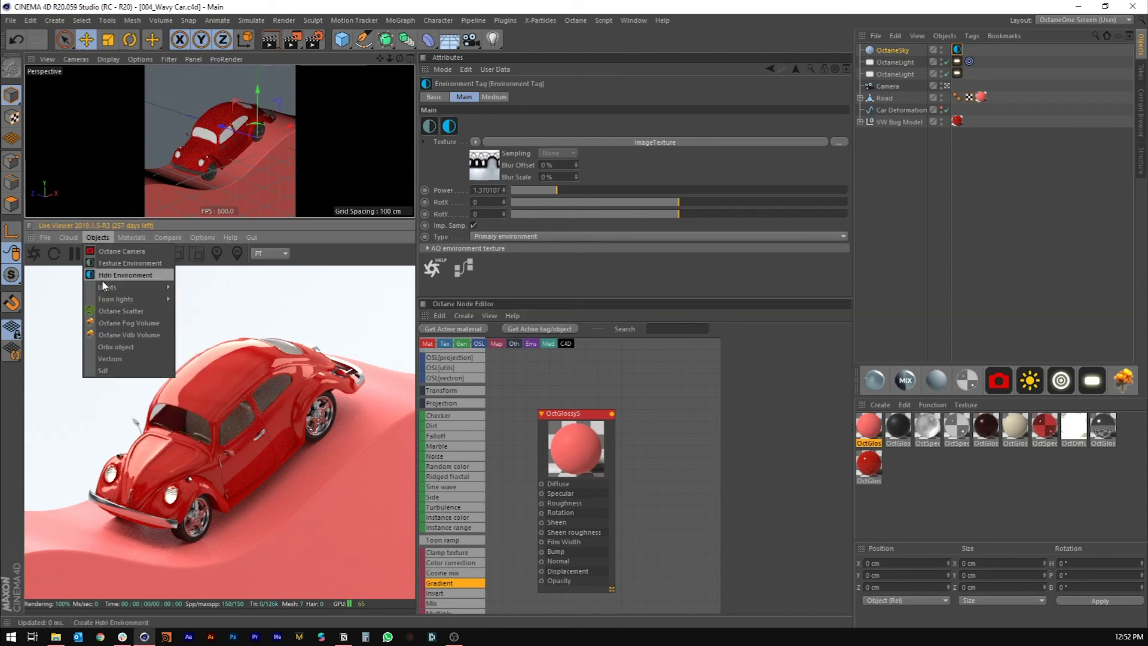
click(106, 273)
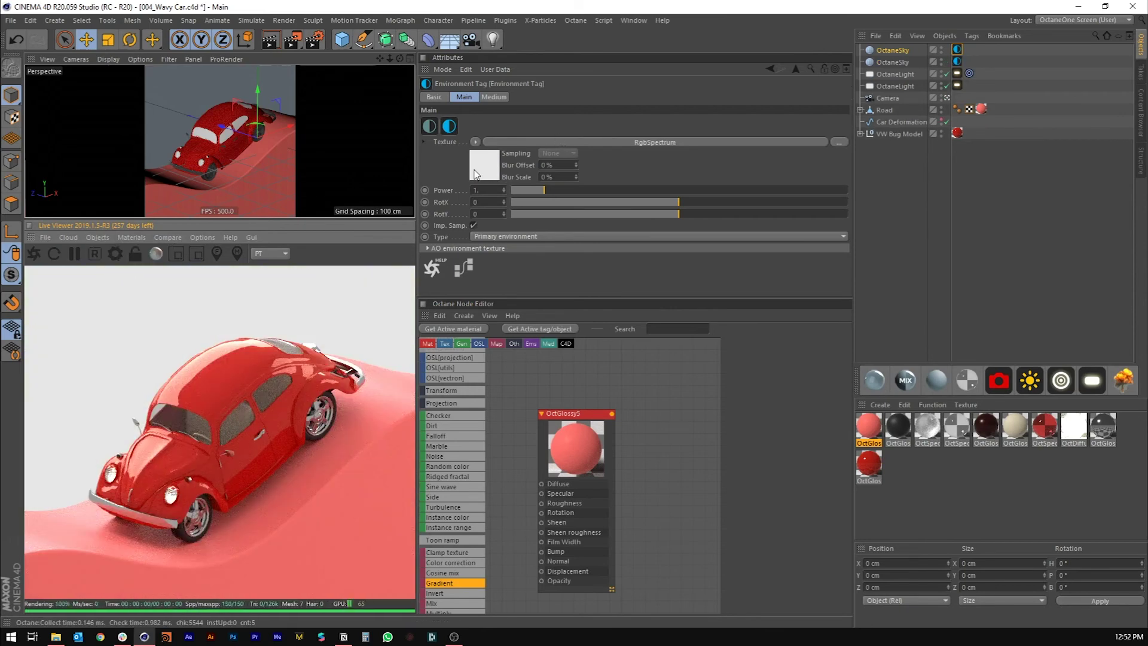
click(486, 237)
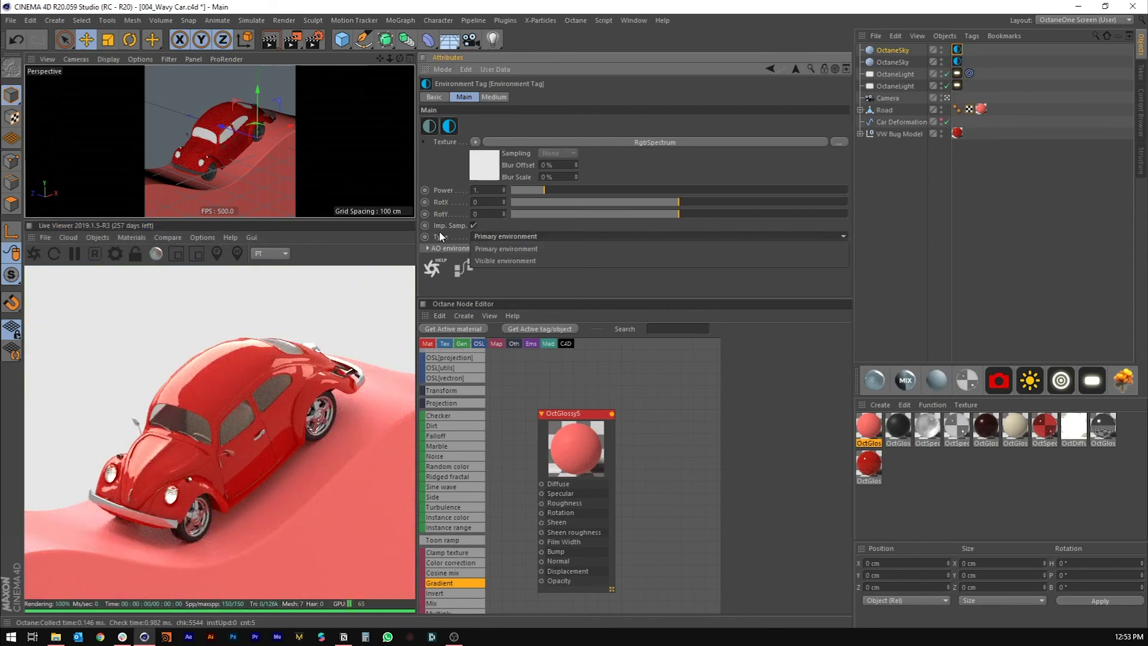
click(496, 262)
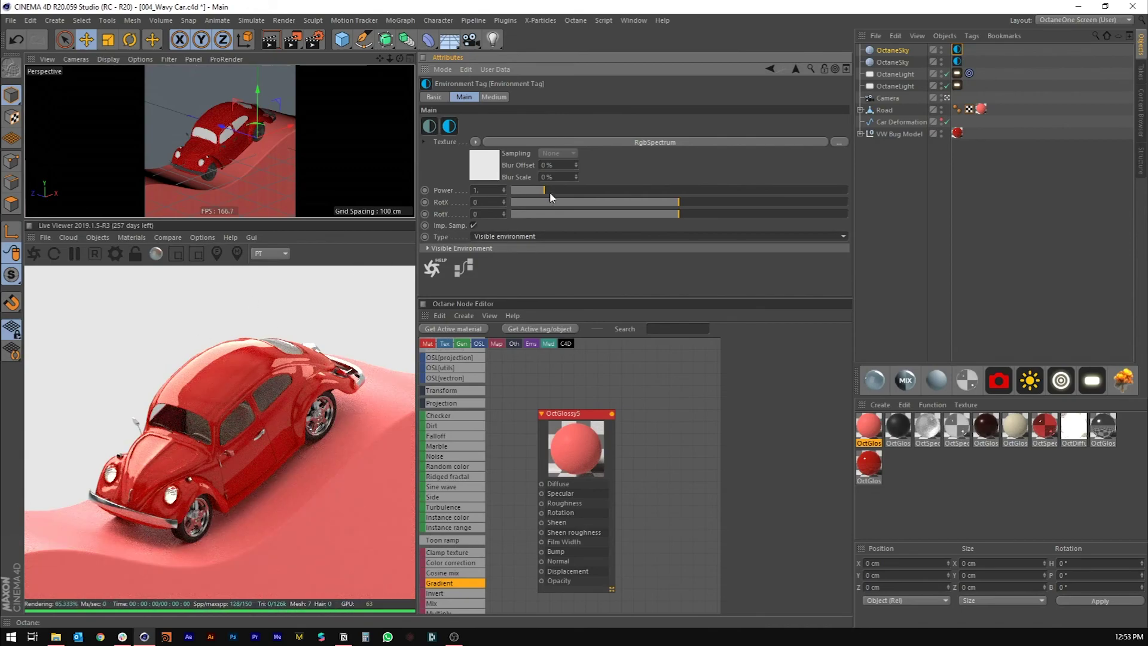
mouse_move(528, 188)
mouse_down()
mouse_move(411, 193)
mouse_move(660, 185)
mouse_move(536, 177)
mouse_up()
key(ctrl+z)
- Color the visible environment light pink, about RGB 0.8, 0.42, 0.42, and raise its power to about 1.46
click(488, 167)
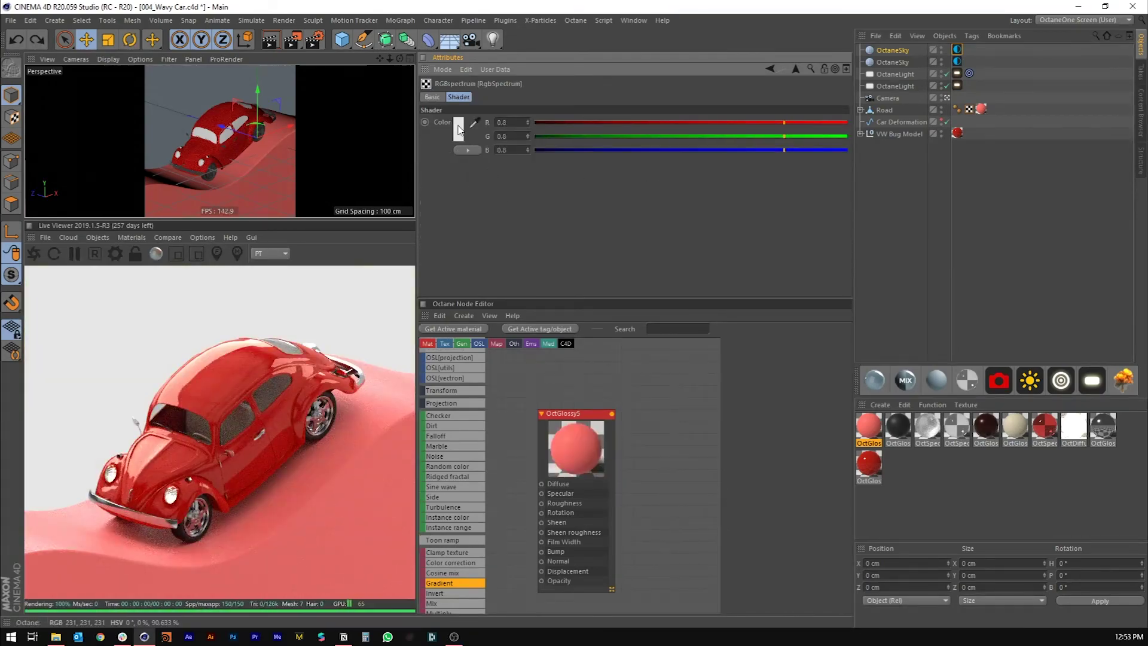
click(460, 131)
click(433, 136)
click(428, 168)
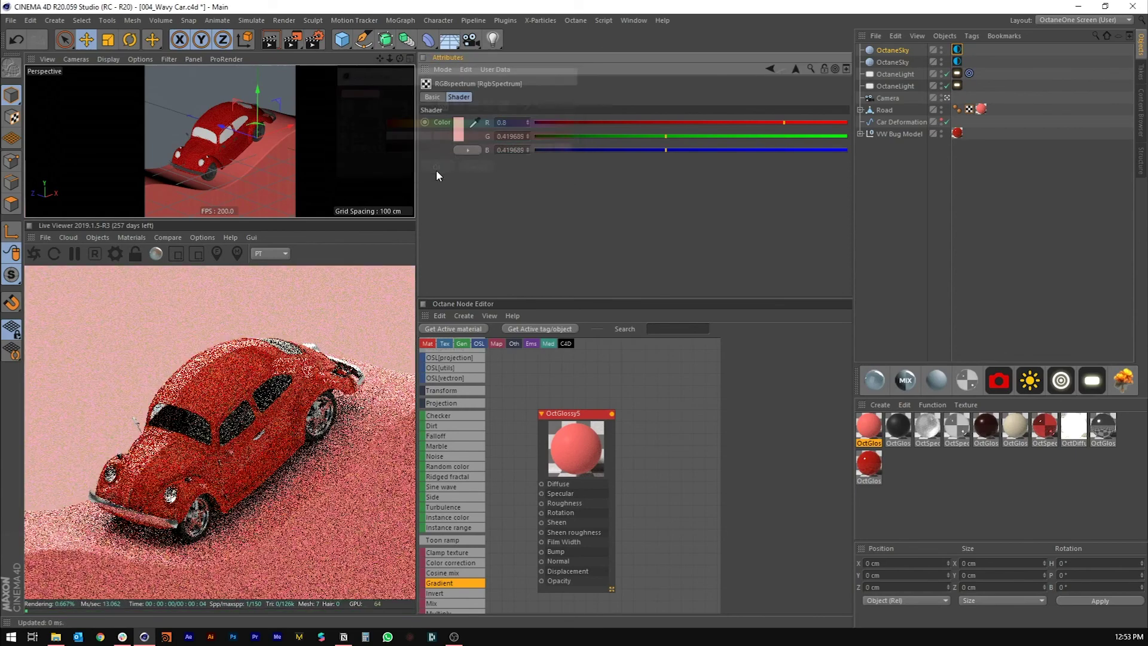
click(771, 70)
drag(543, 189, 560, 191)
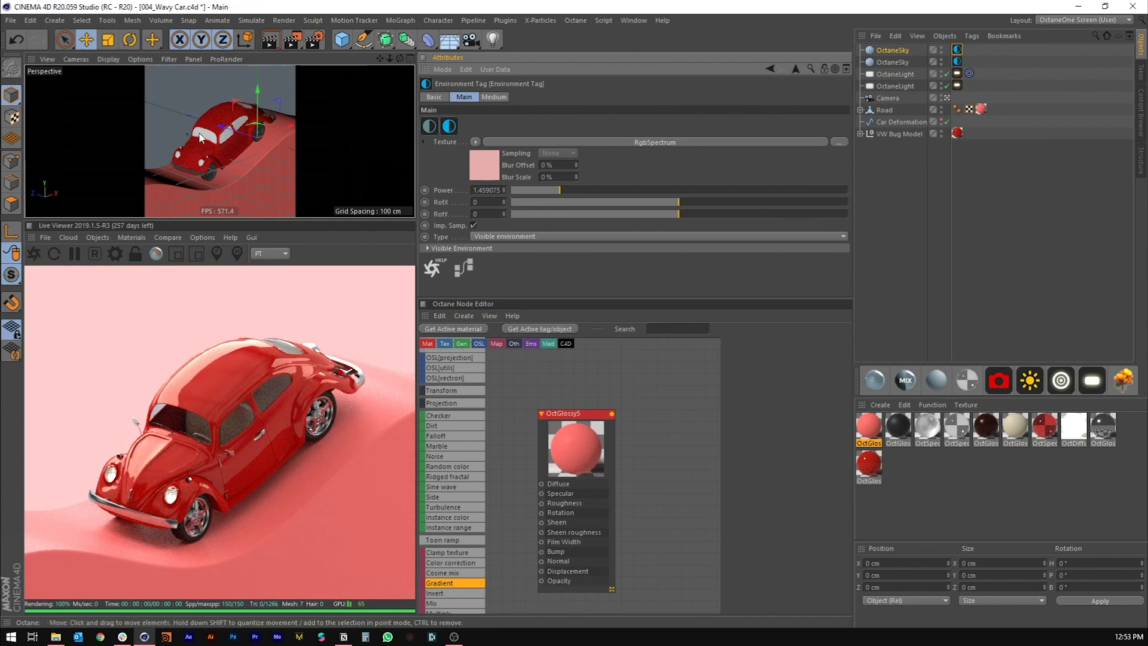
- Add an Octane camera tag to the Camera, then enable its camera imager and spectral AI denoiser
right_click(889, 100)
mouse_move(1010, 119)
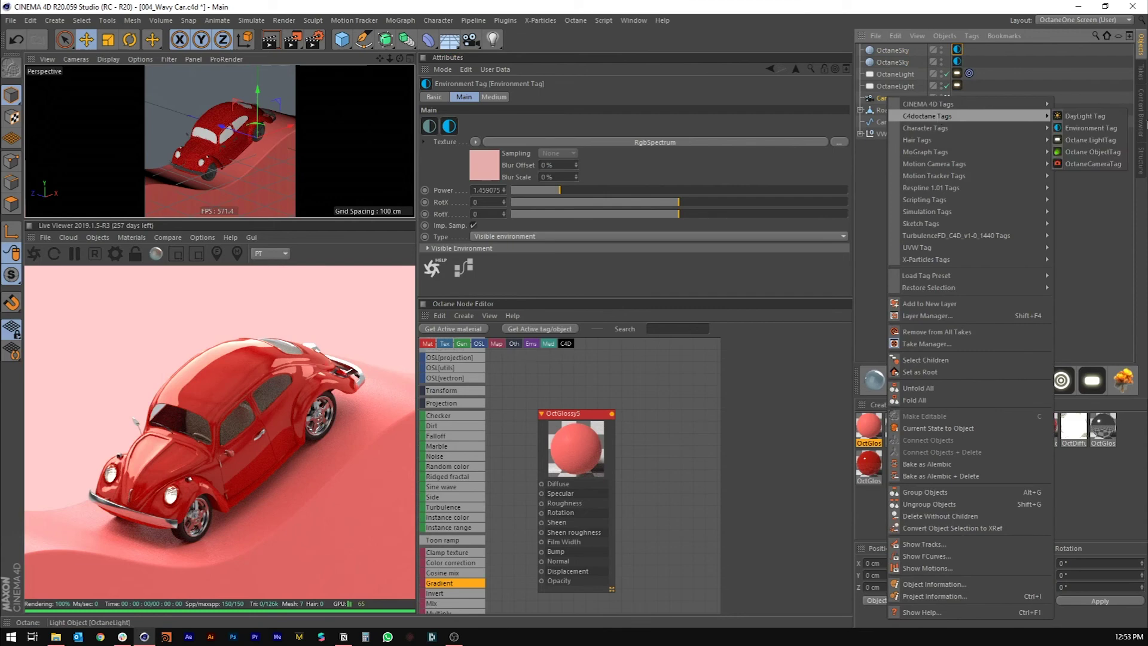
click(1088, 161)
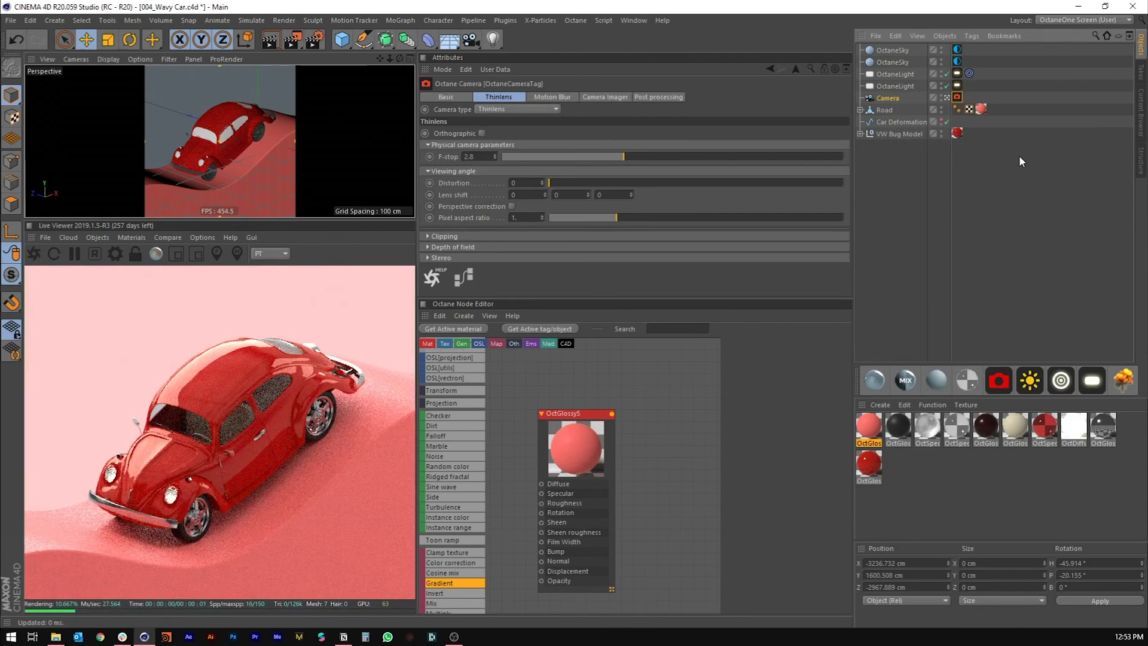
click(604, 96)
click(508, 133)
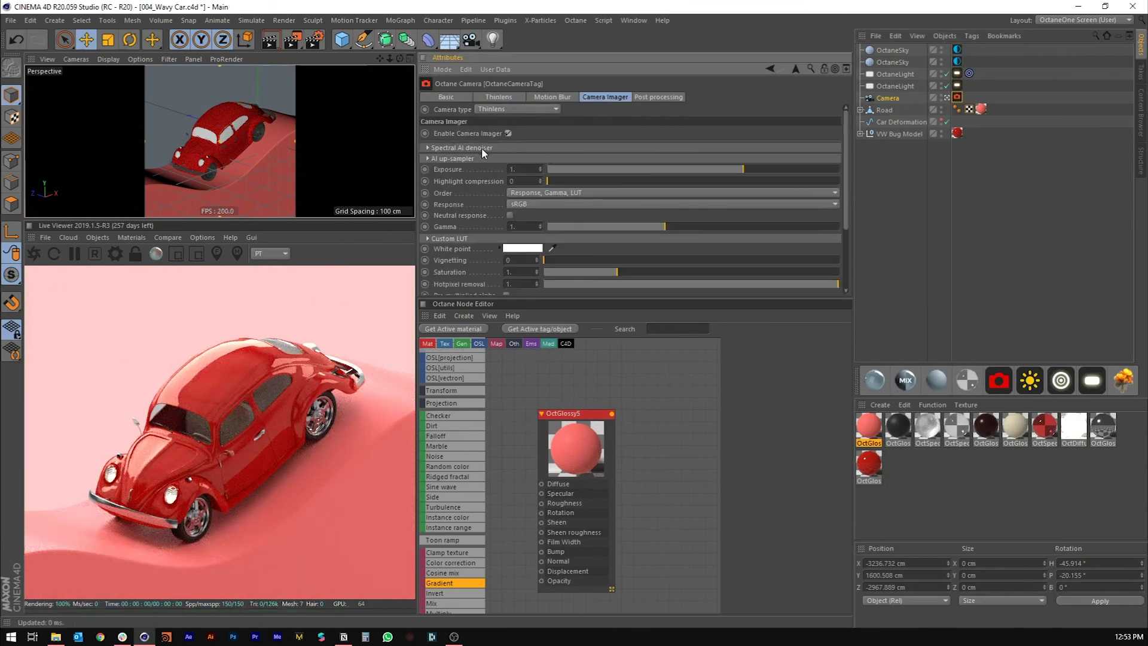
click(487, 147)
click(516, 160)
click(500, 147)
- Lower the camera imager's gamma to about 0.89 and raise its exposure to about 1.29
scroll(461, 221, down, 3)
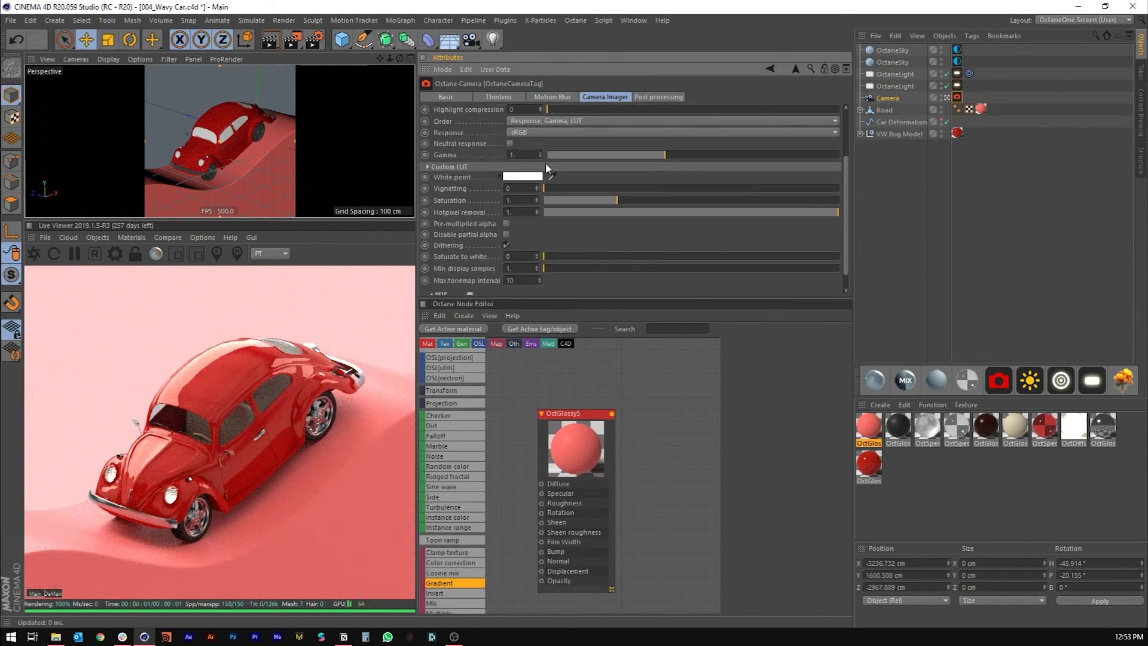
click(659, 156)
scroll(586, 146, up, 3)
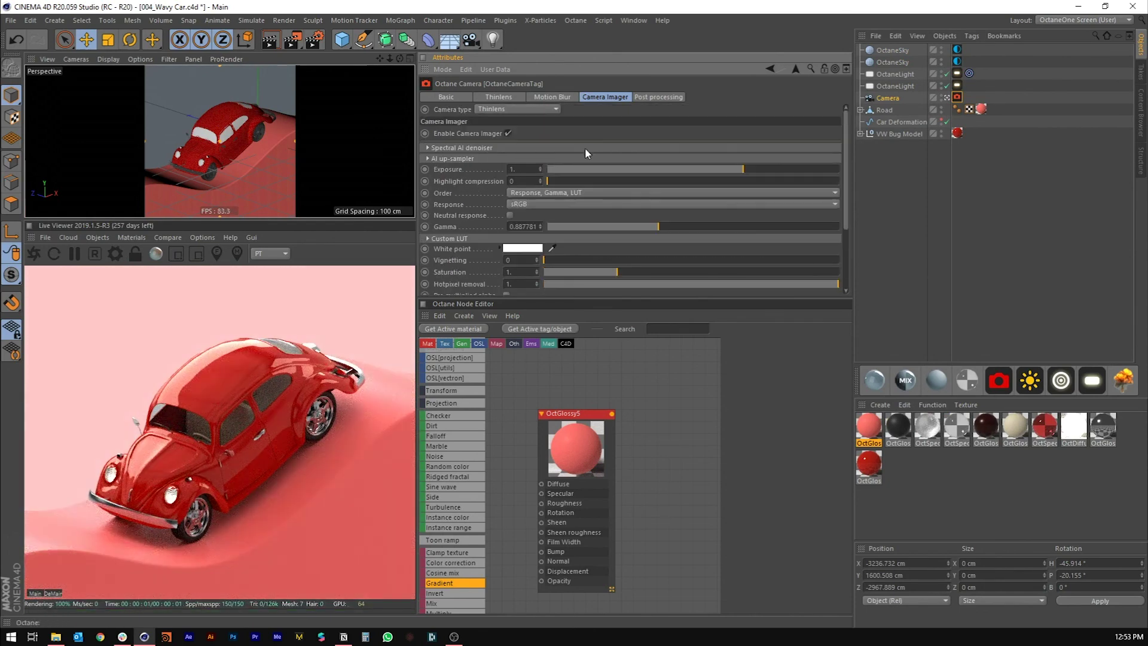
click(751, 169)
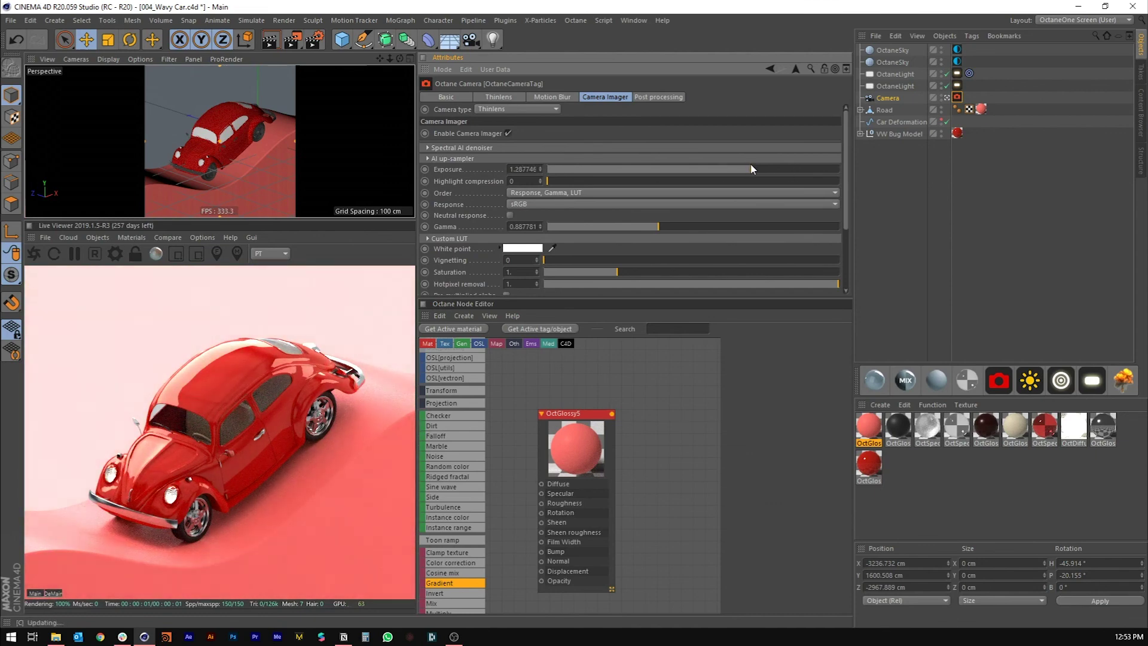
- Enable post processing on the Octane camera tag and raise the bloom power to about 15
click(655, 97)
click(461, 133)
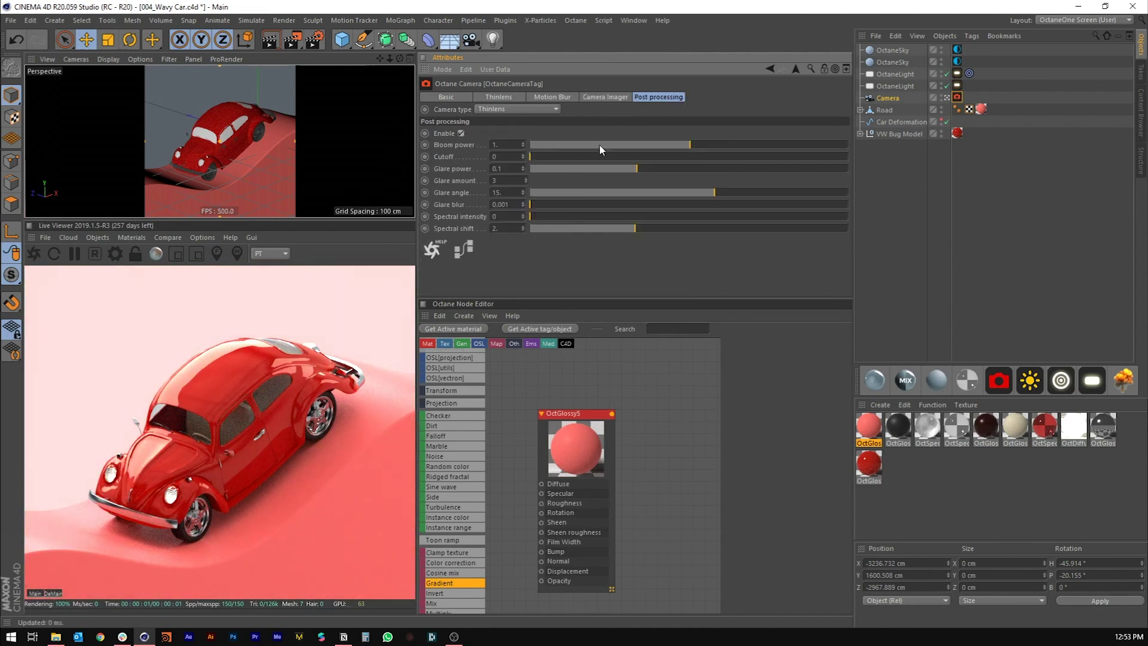
drag(694, 145, 752, 144)
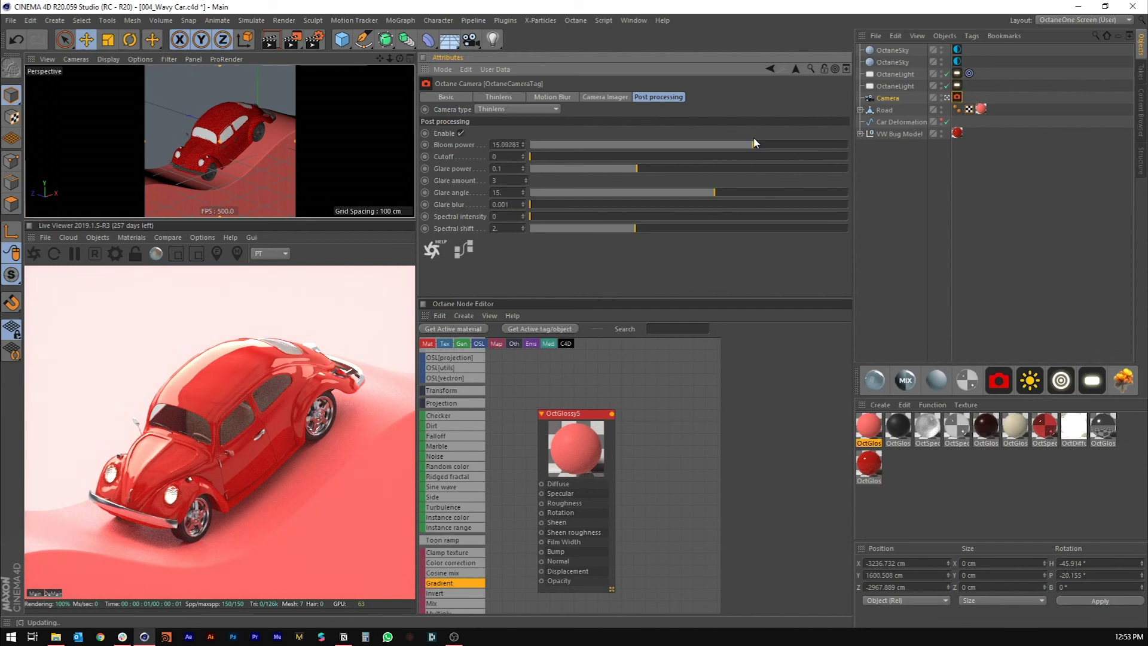
- Deepen the visible environment's pink to about RGB 0.8, 0.29, 0.29 and enlarge the Live Viewer
click(958, 49)
click(498, 175)
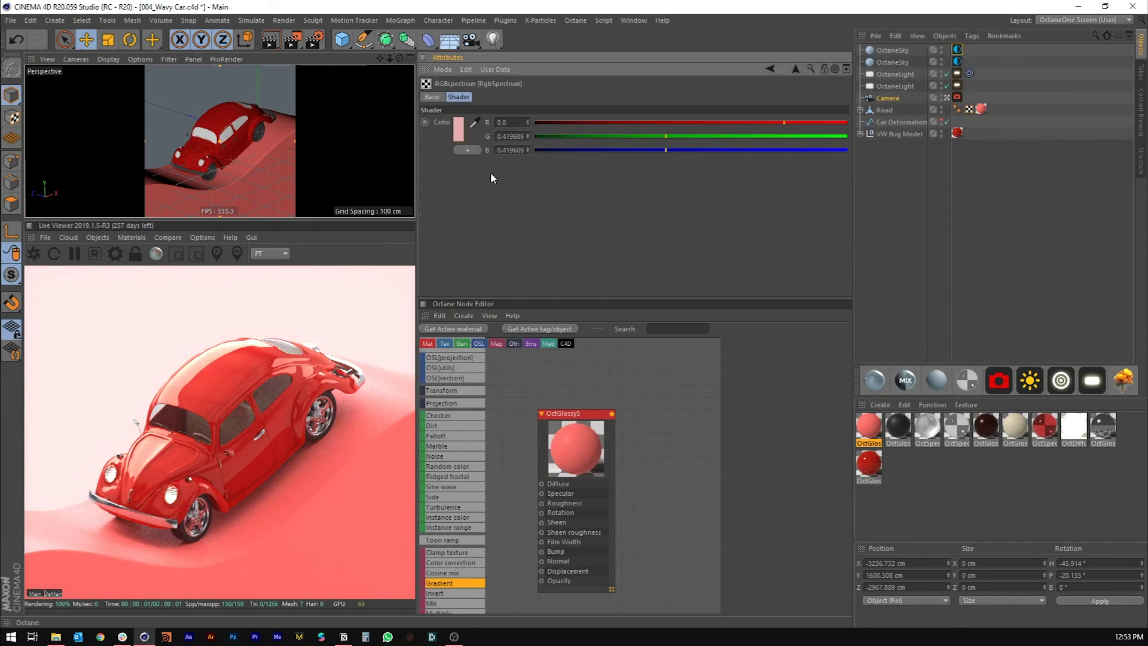
click(466, 123)
click(475, 134)
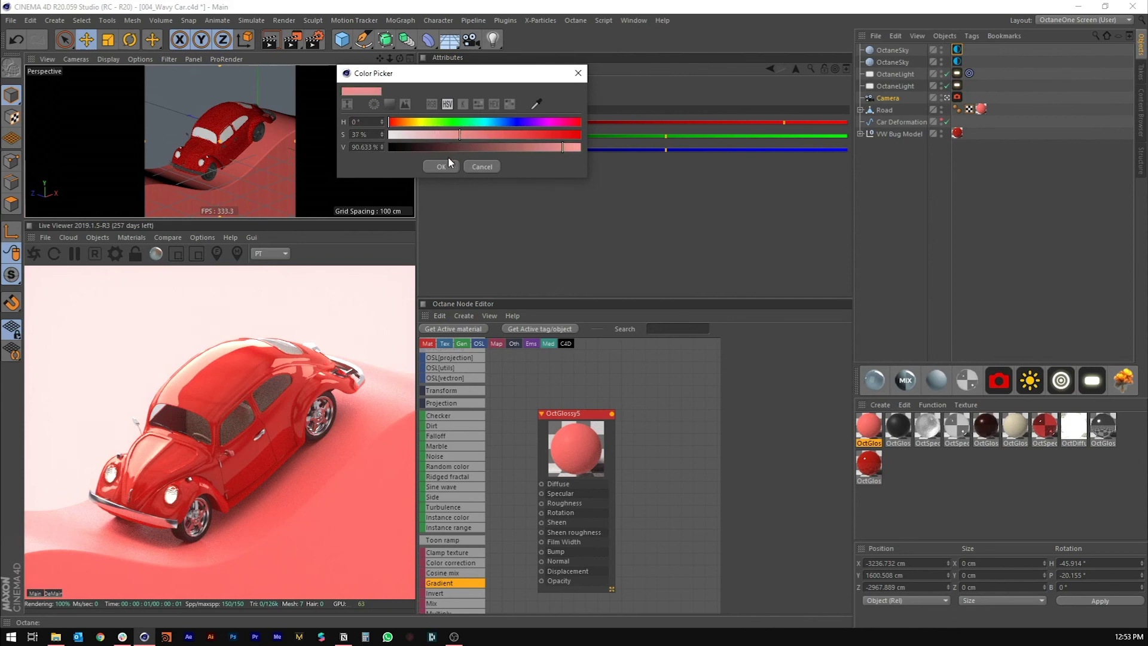
click(440, 167)
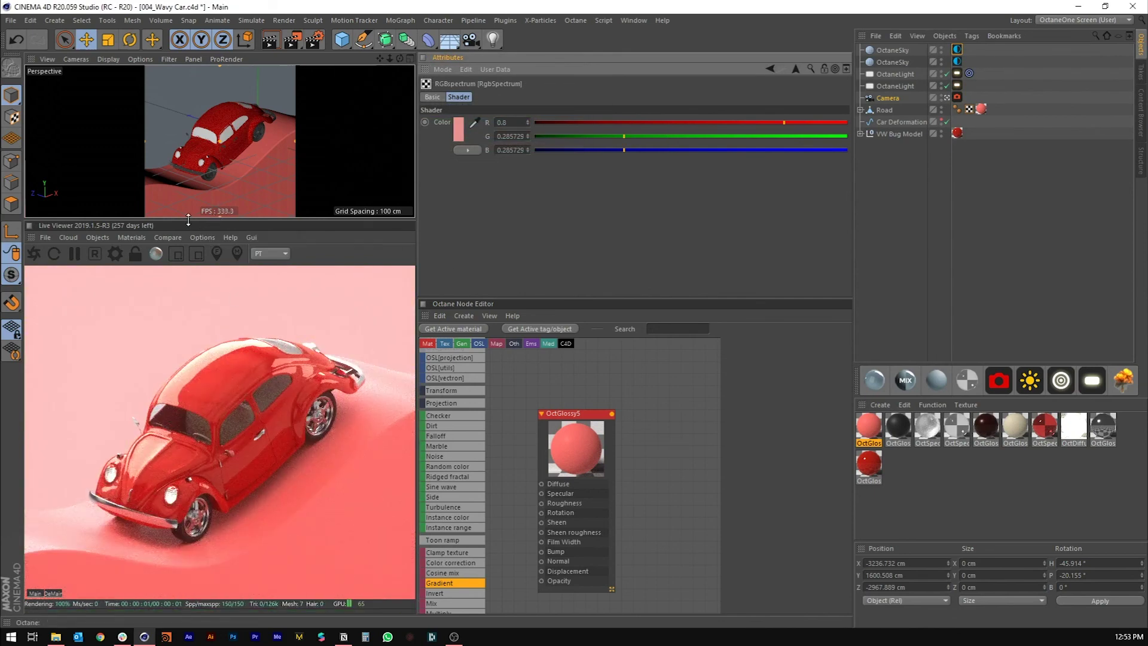
drag(179, 218, 177, 196)
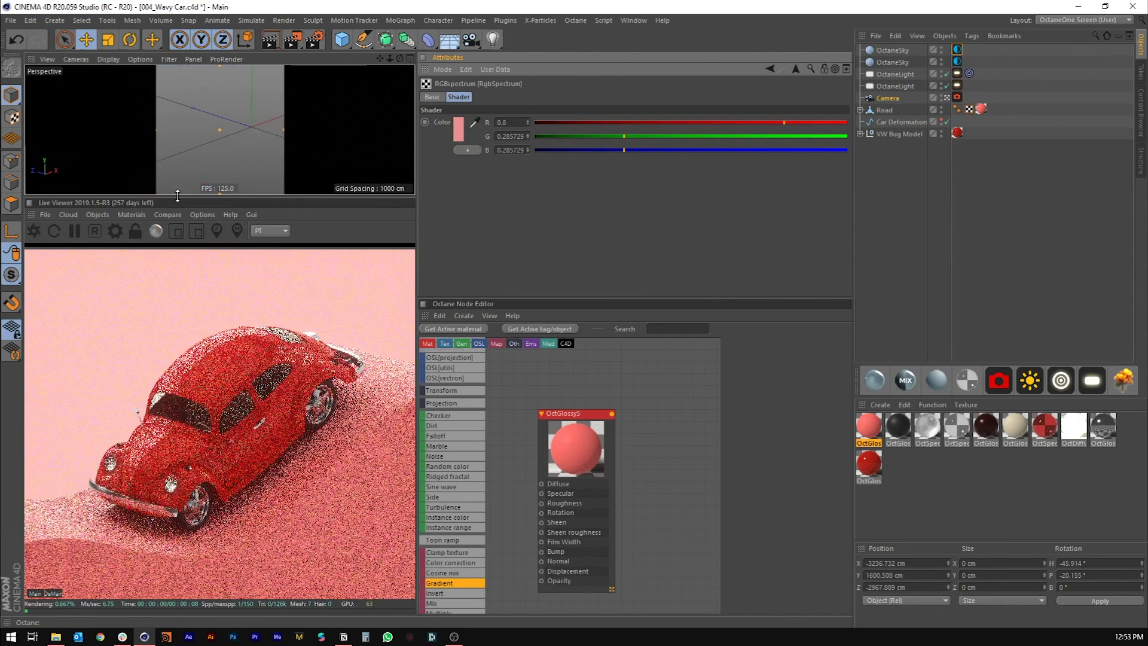